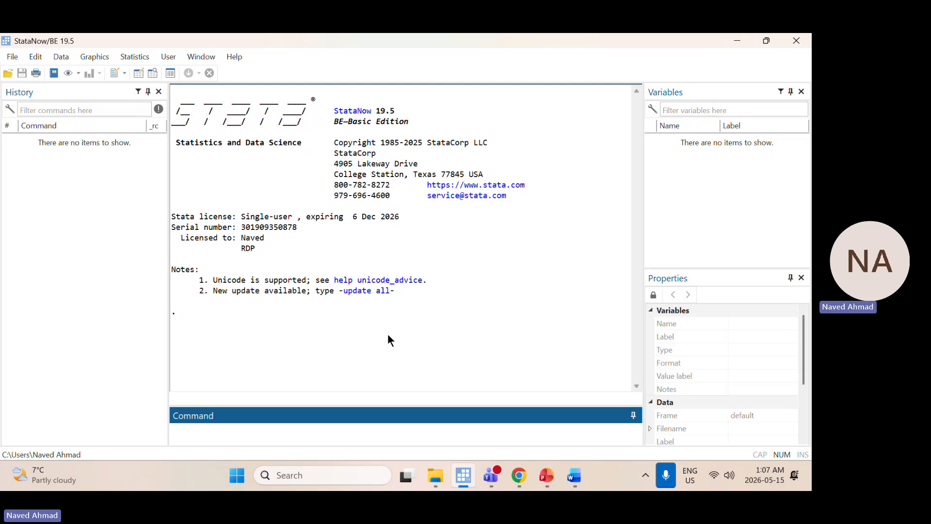
Step: Switch to the PowerPoint lecture and review the handwritten linear regression notes on slides 2 to 8, returning to slide 7
left_click(551, 478)
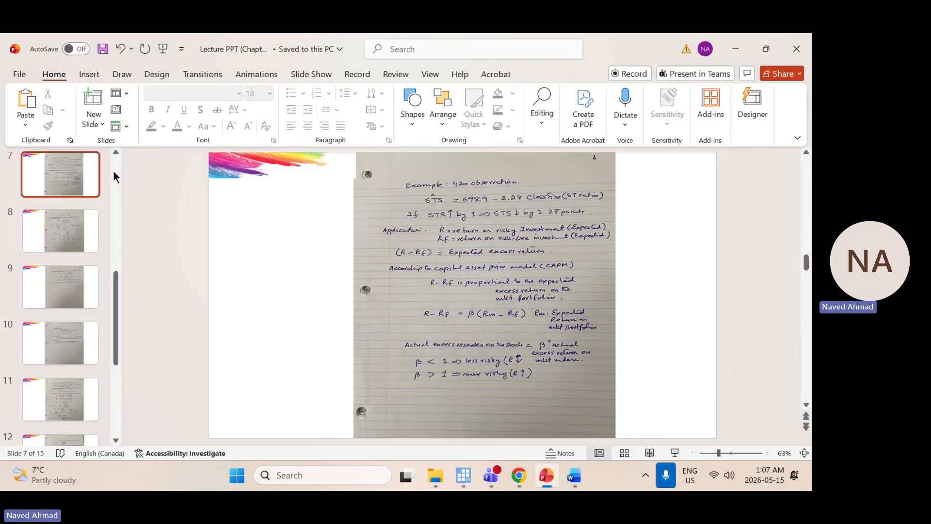
left_click(115, 172)
left_click(114, 171)
left_click(72, 243)
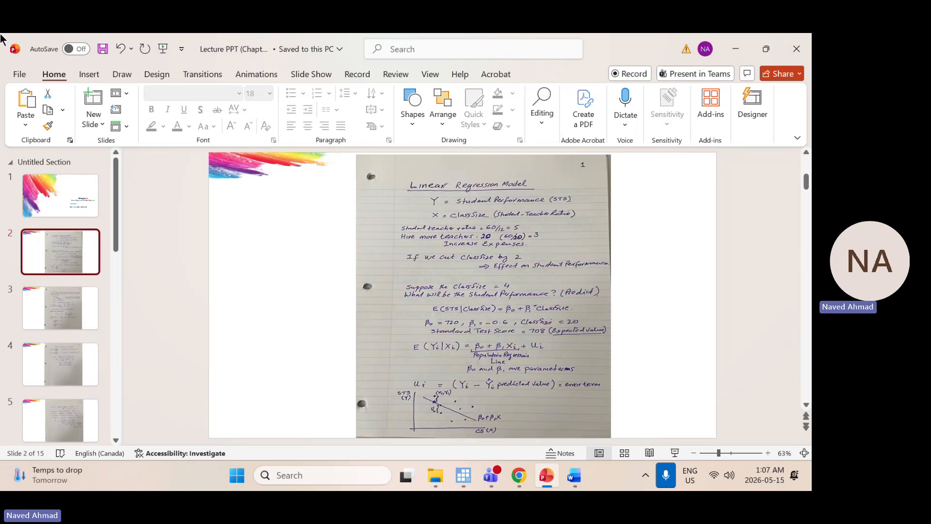
key("Down")
key("Down")
key("Down")
key("Down")
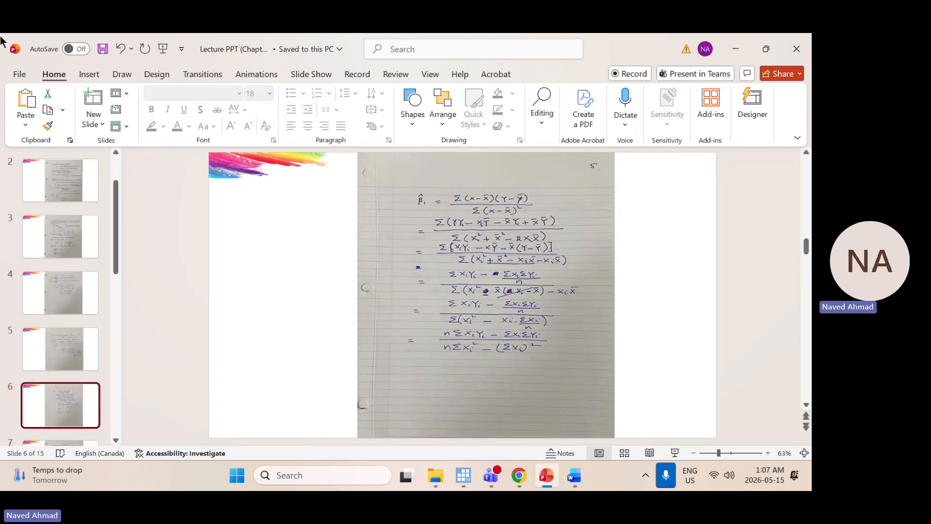
key("Down")
key("Down")
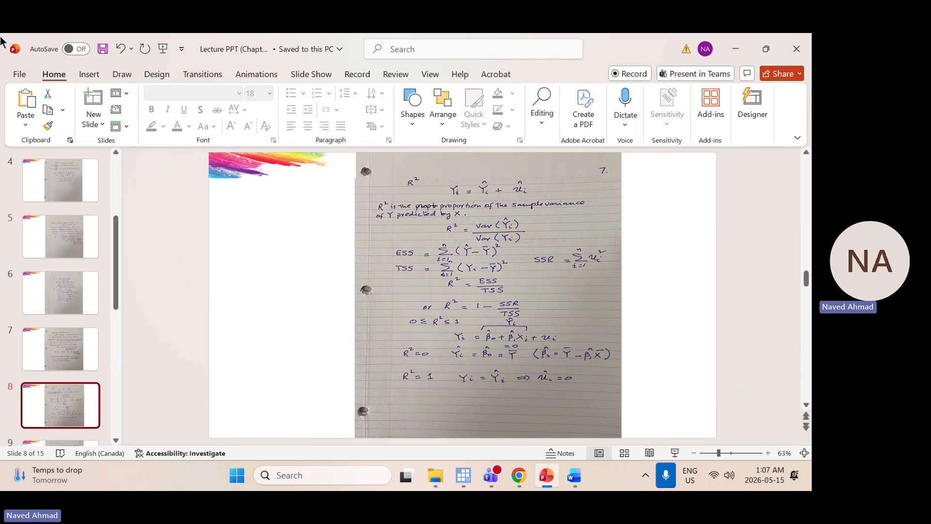
key("Up")
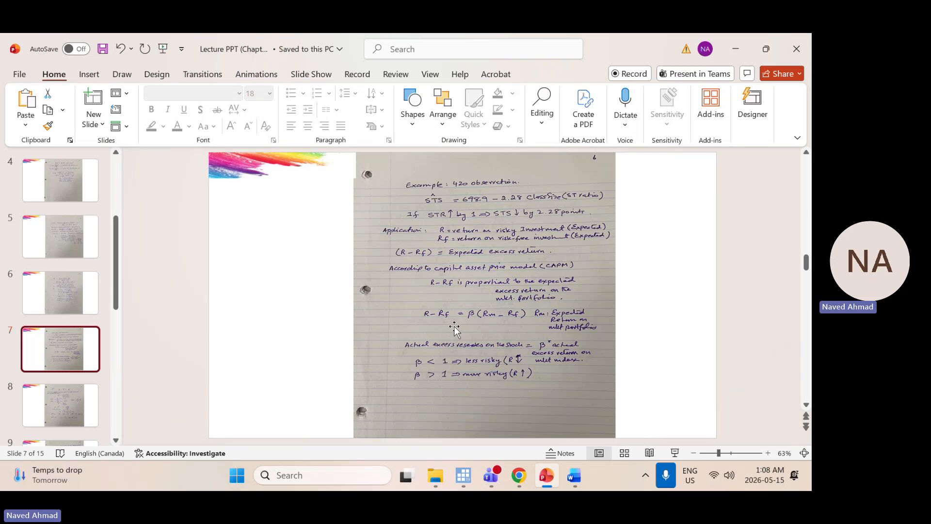
Step: Switch to Stata and import Sheet1 of the Auto Excel file, using the first row as variable names
left_click(463, 477)
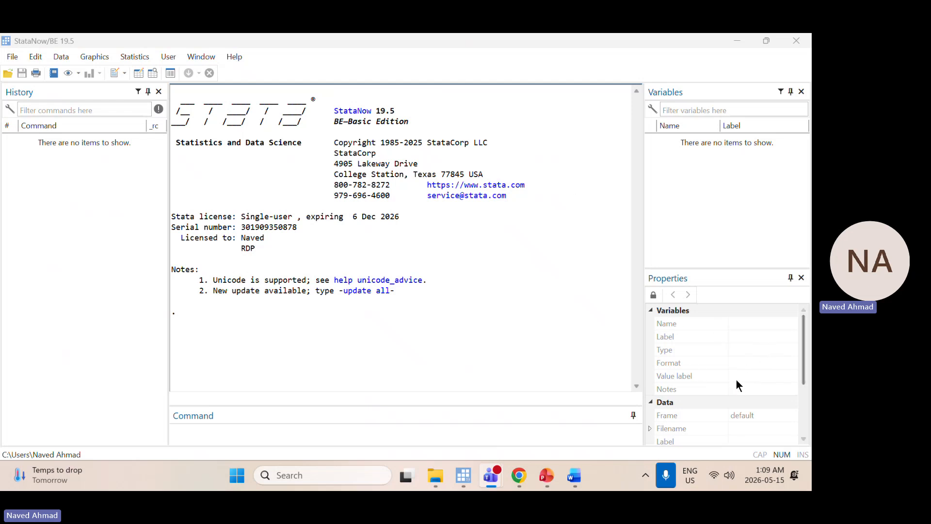
scroll(735, 380, "down", 3)
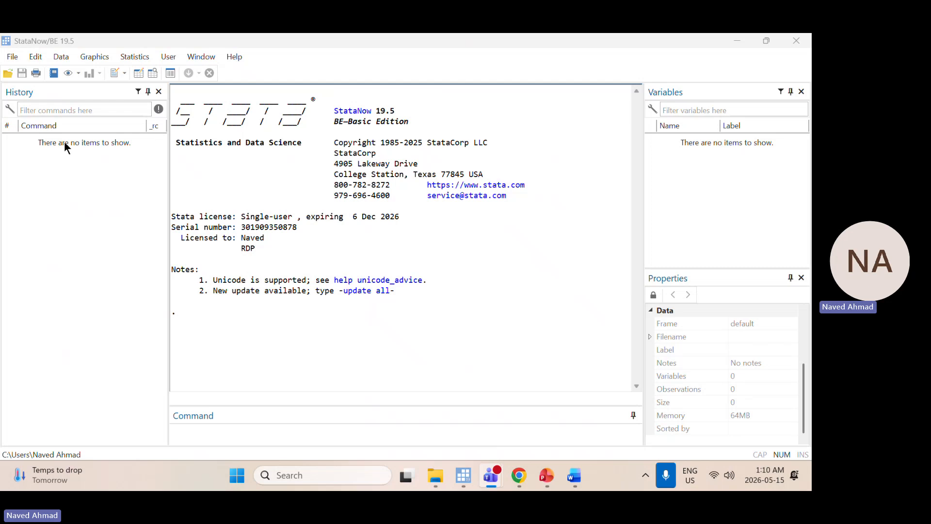
left_click(11, 57)
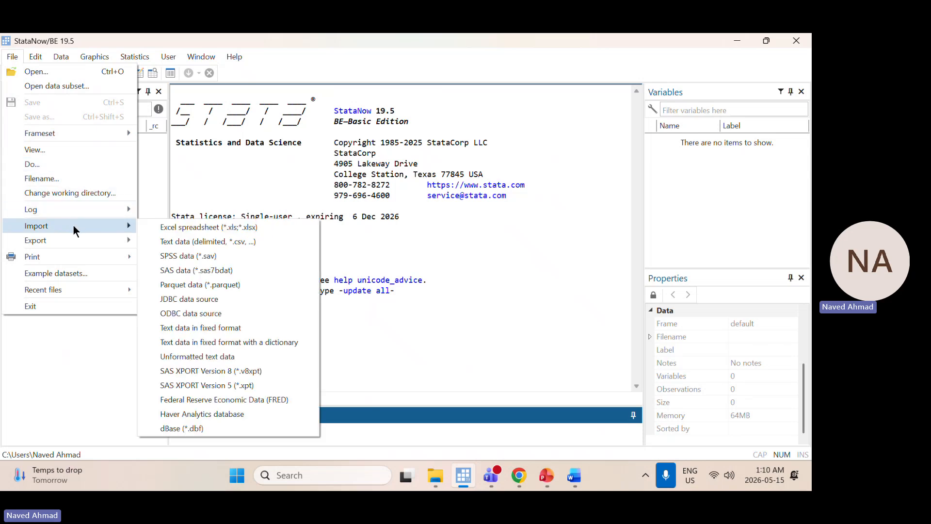
left_click(193, 228)
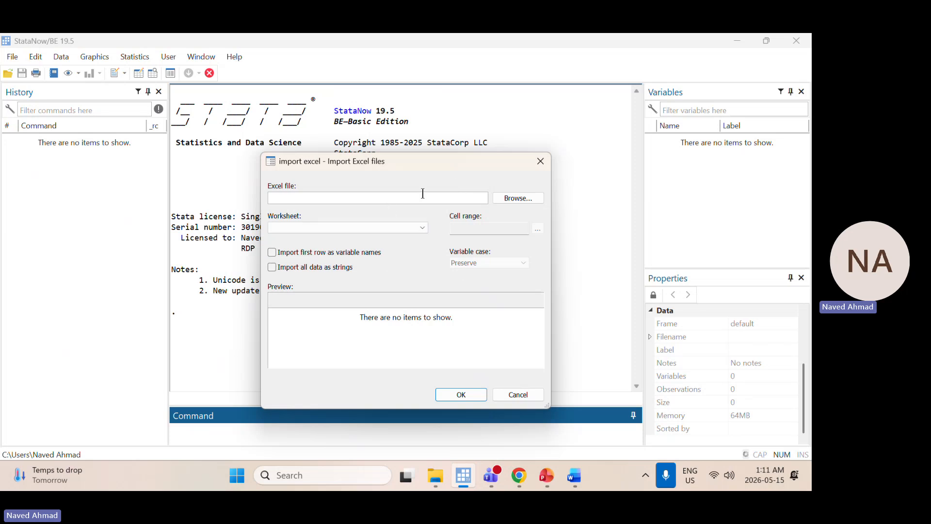
left_click(507, 197)
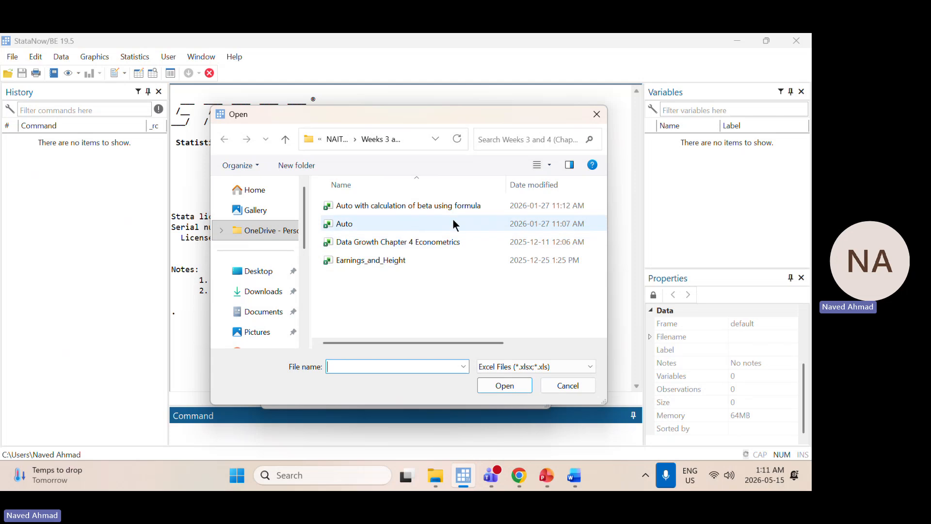
left_click(350, 225)
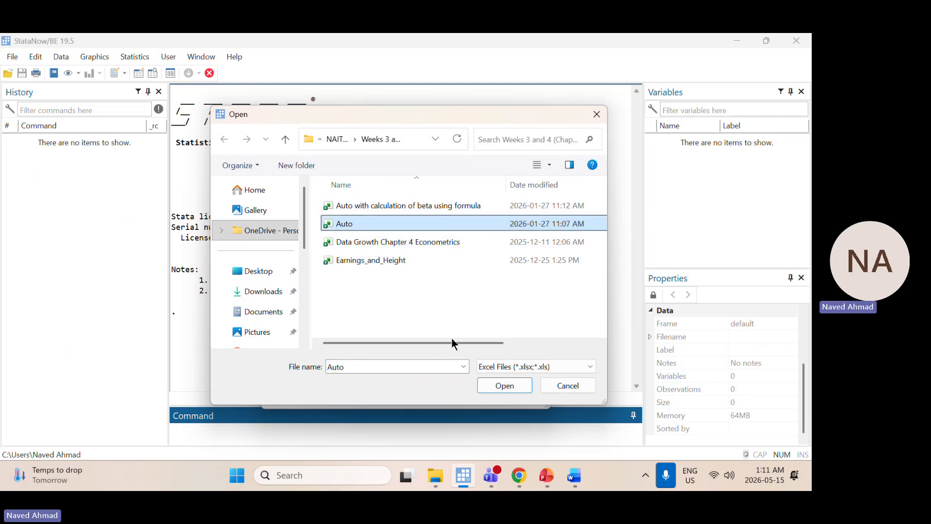
left_click(497, 385)
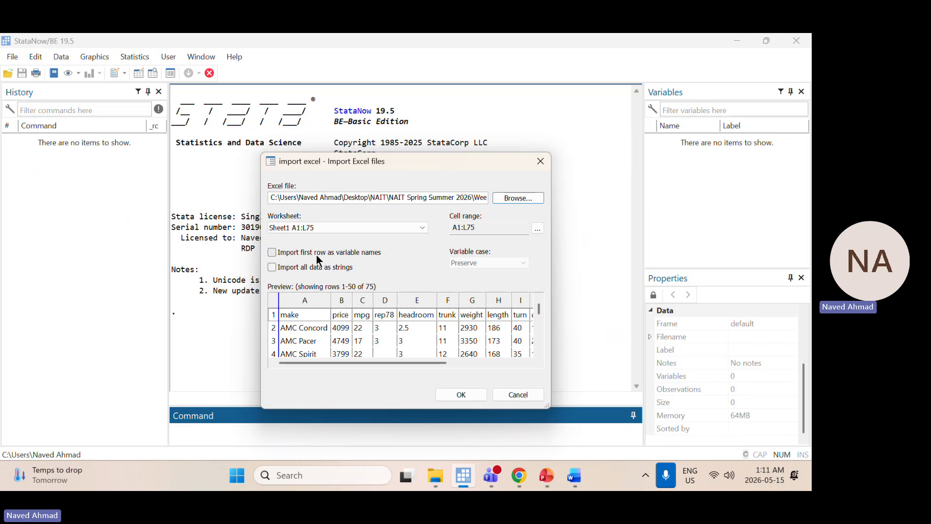
left_click(272, 252)
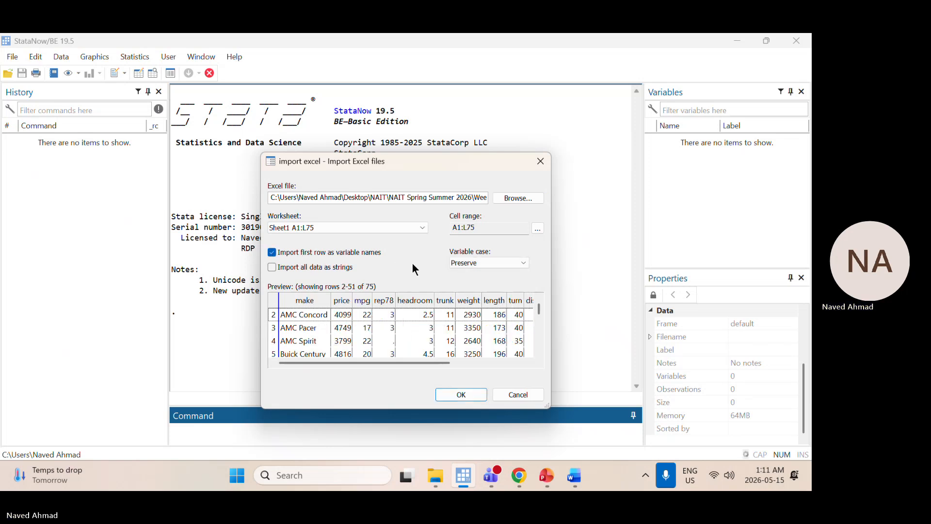
left_click(458, 395)
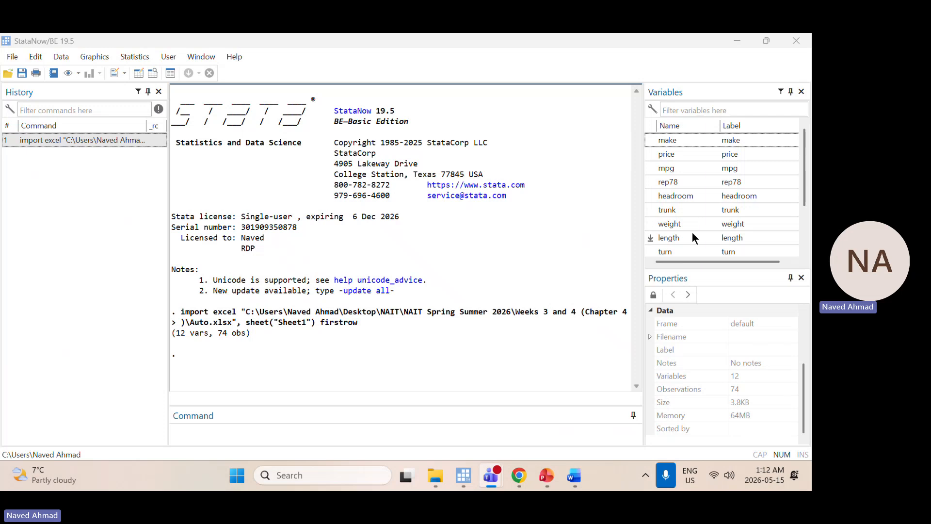
Step: Look through the imported variables and inspect several price and mpg observations in the Data Editor, closing it when finished
scroll(691, 228, "down", 1)
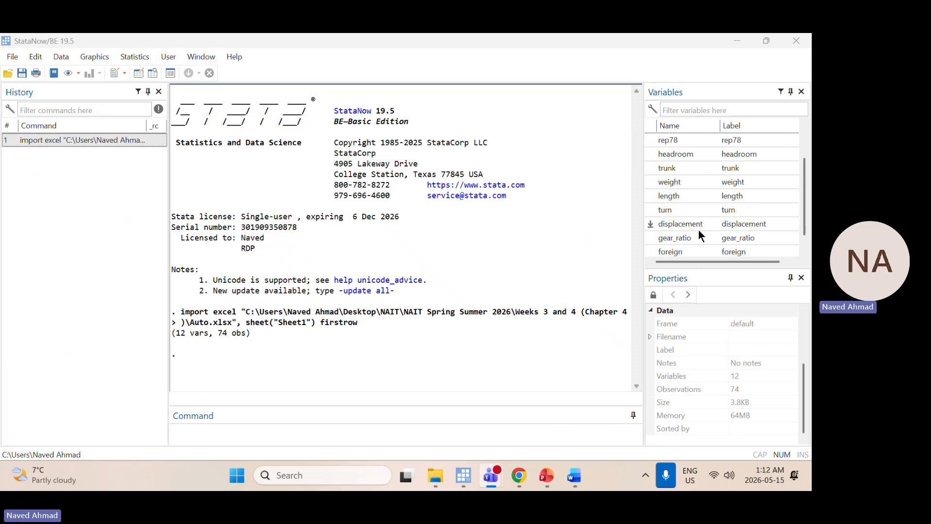
scroll(698, 234, "down", 1)
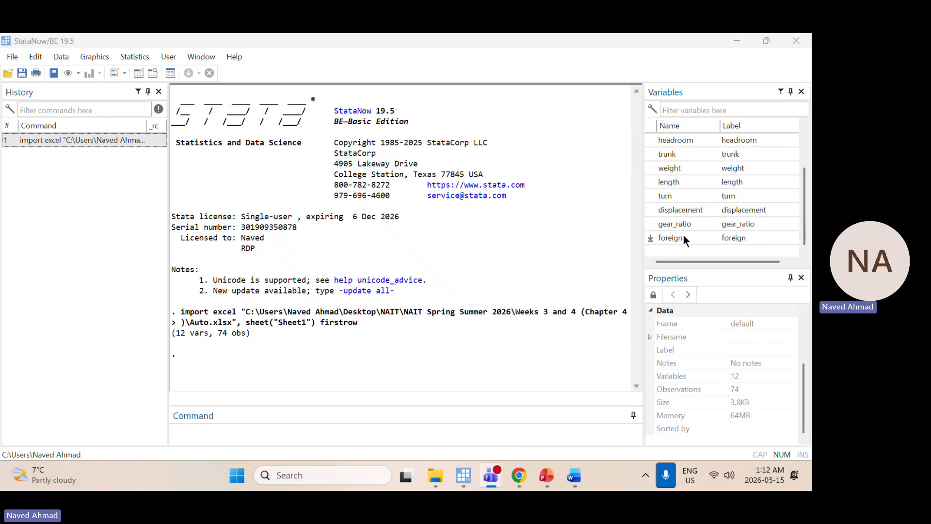
scroll(683, 234, "up", 2)
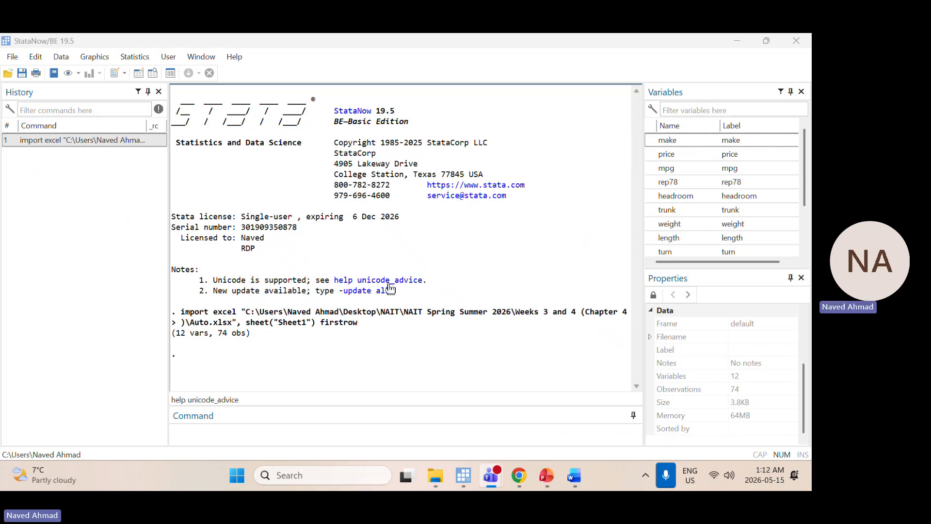
left_click(136, 72)
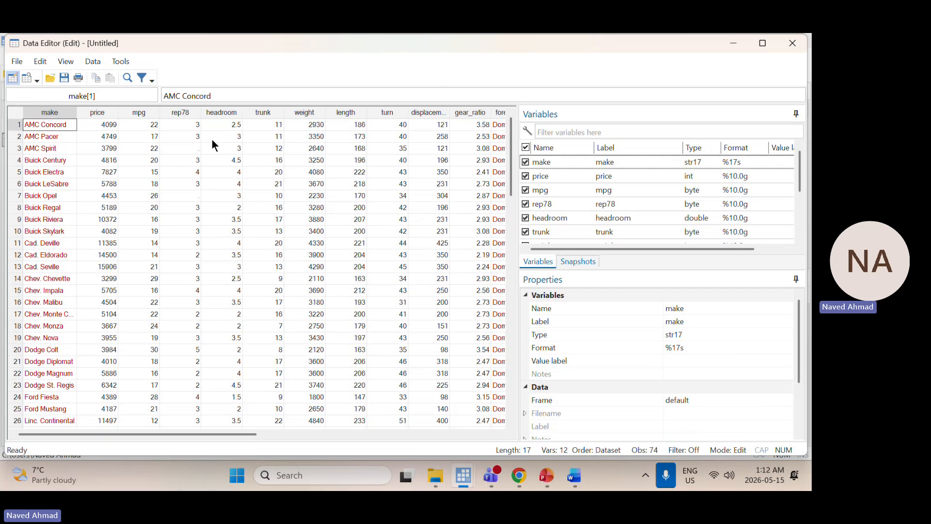
left_click(110, 126)
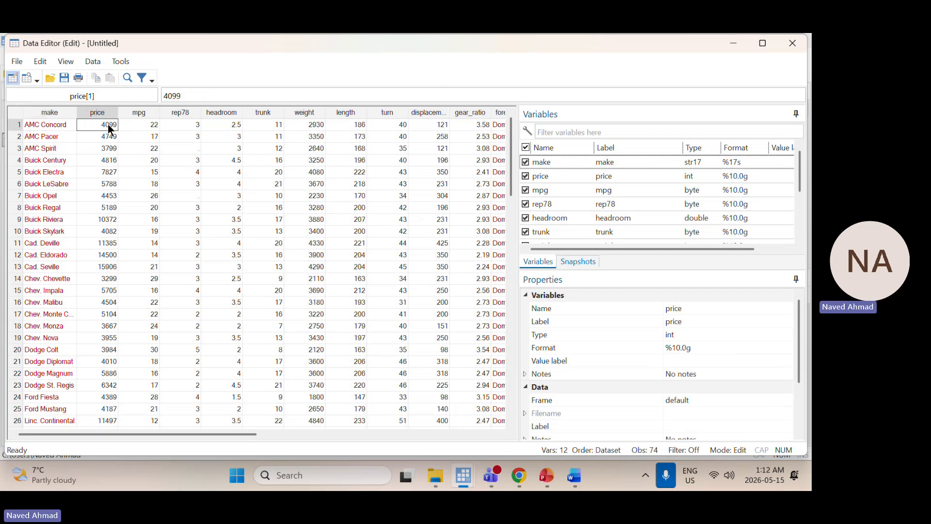
left_click(110, 138)
left_click(109, 150)
left_click(107, 182)
left_click(106, 219)
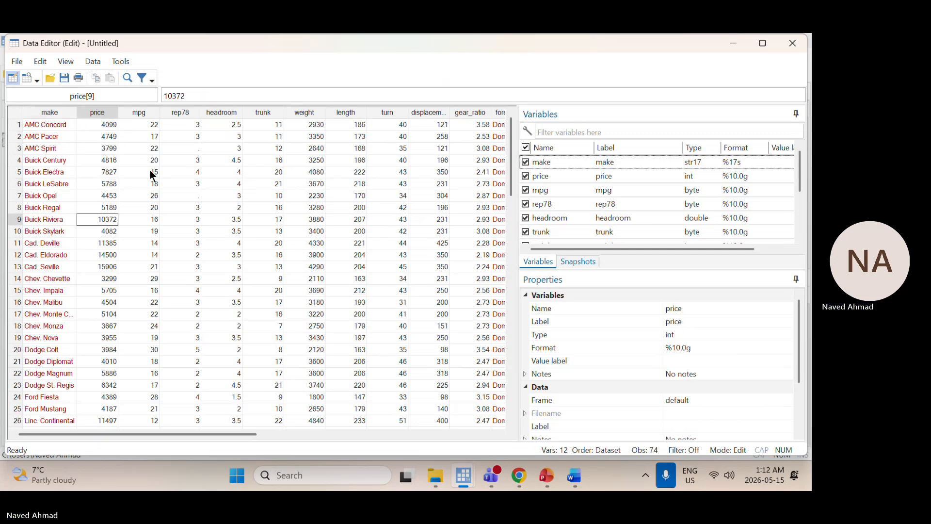
left_click(151, 161)
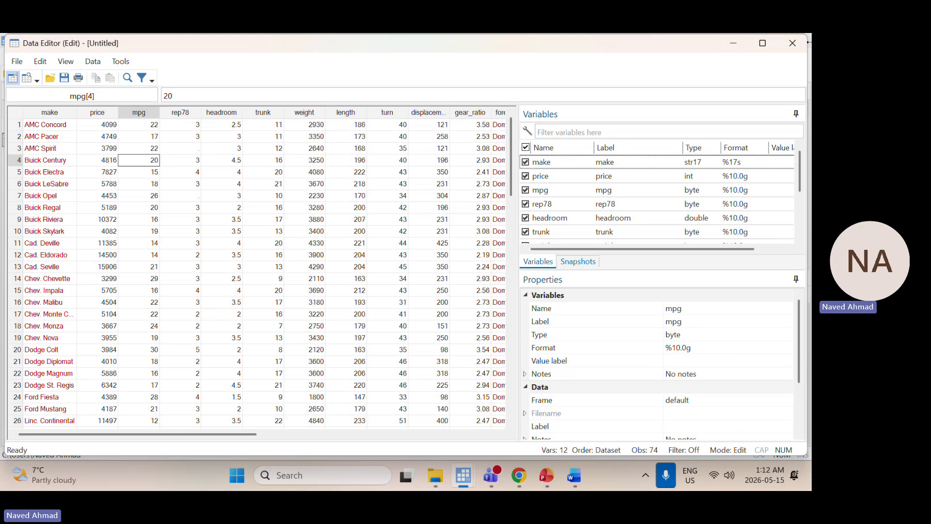
left_click(794, 45)
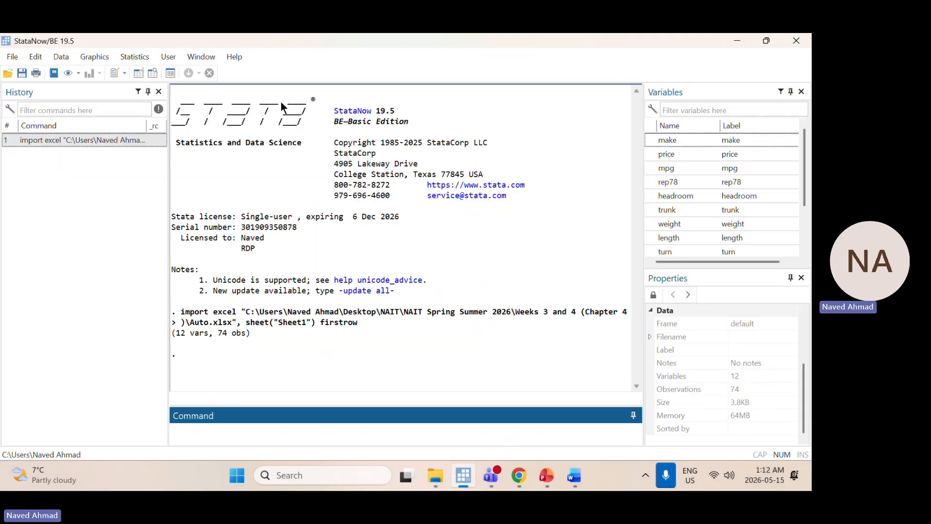
Step: Reopen the Data Editor in edit mode, look at the first make cell, and close the editor without changing the data
left_click(138, 76)
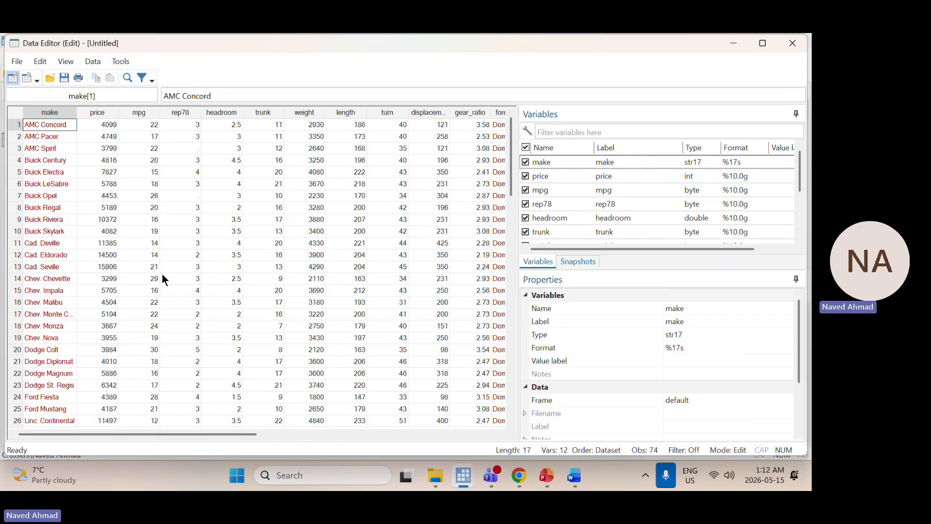
double_click(60, 125)
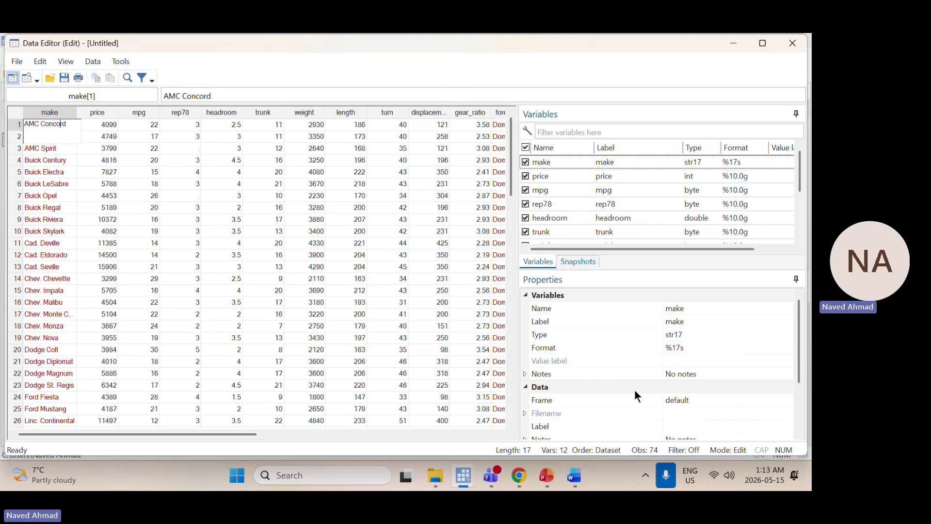
left_click(793, 44)
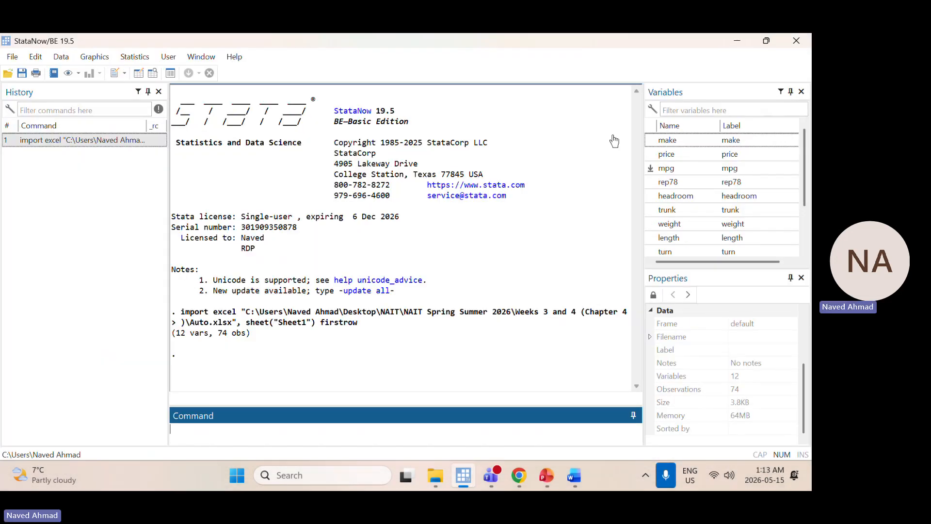
left_click(571, 112)
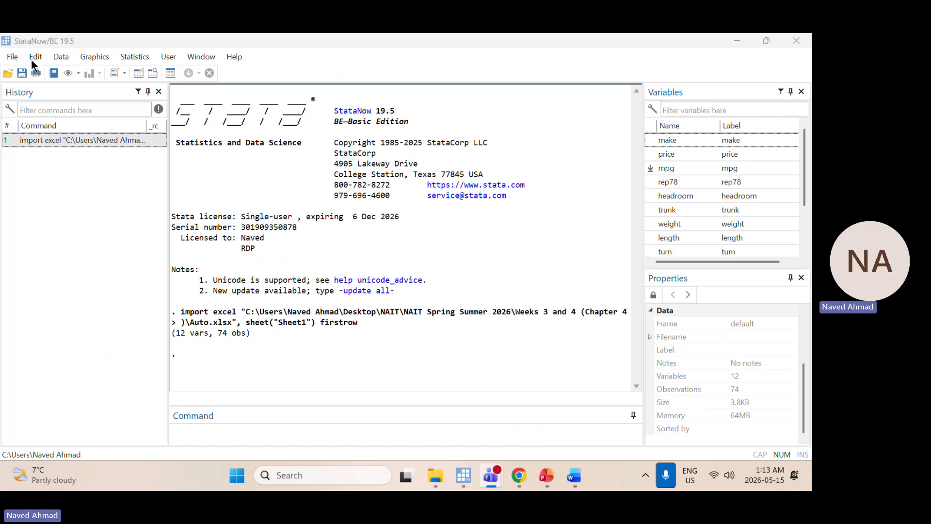
left_click(13, 60)
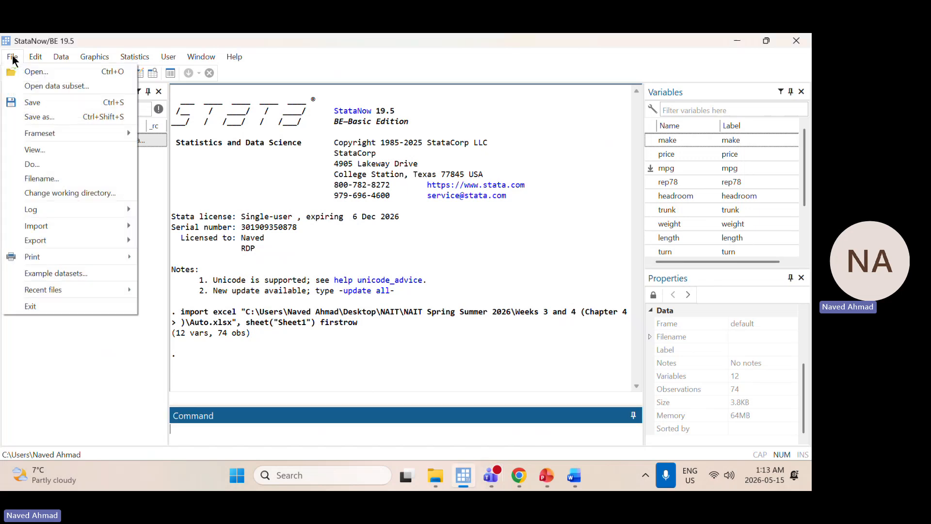
left_click(42, 114)
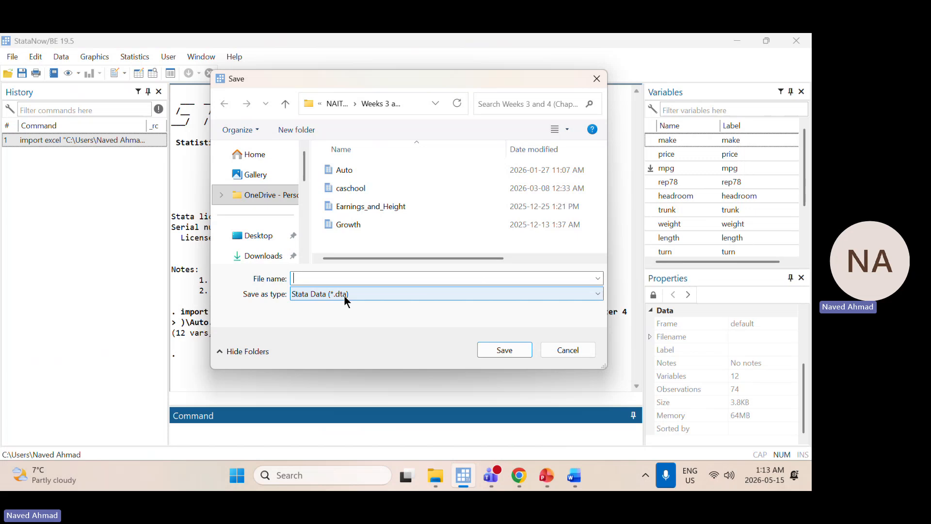
left_click(557, 350)
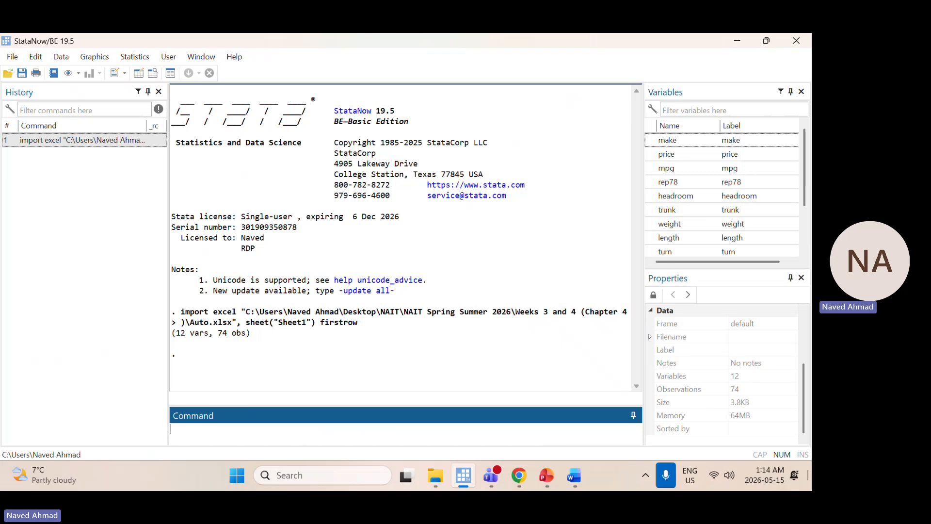
Step: Label the variable make as "Make and Model" with the label variable command
type("label var")
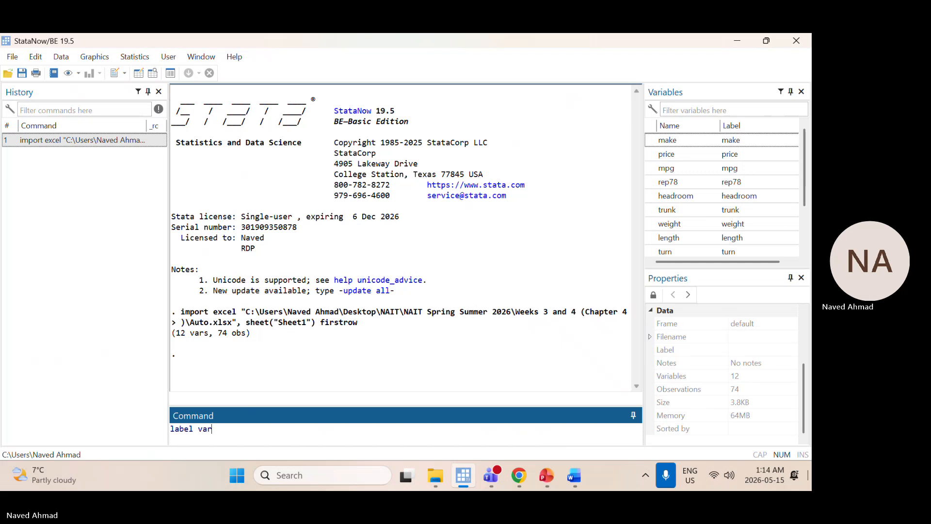
type("iable")
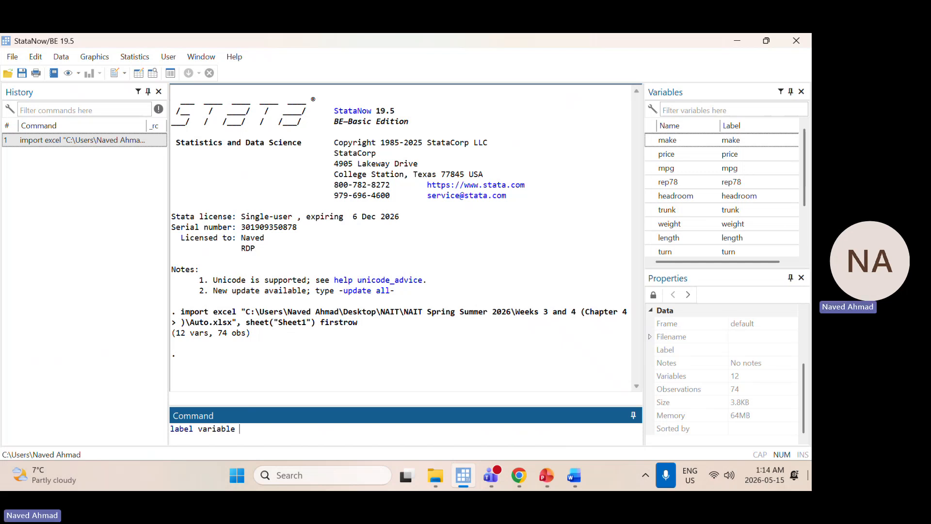
type(" make \"Make and Modle")
key("BackSpace")
key("BackSpace")
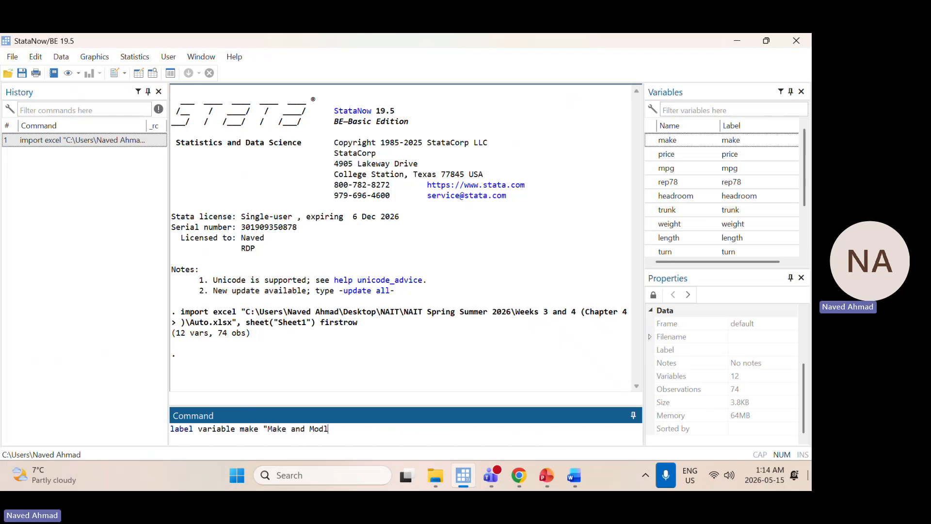
type("el\"")
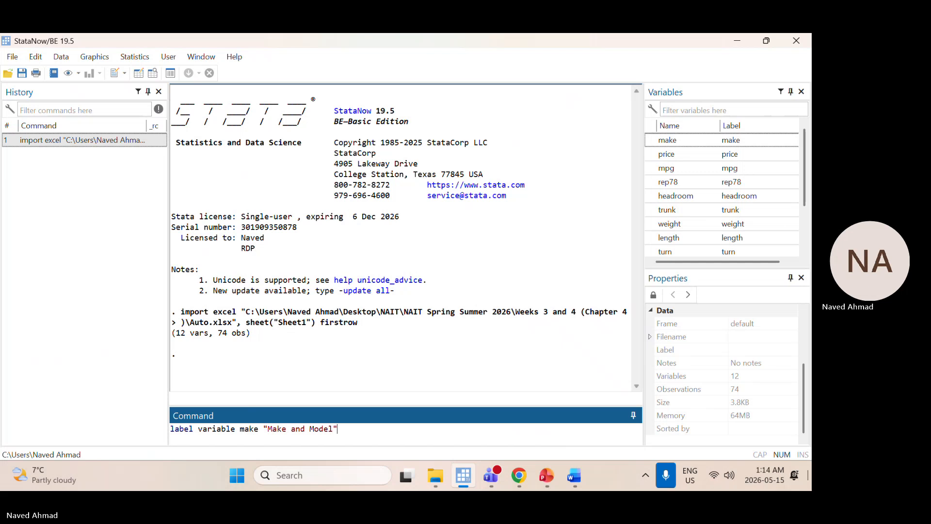
key("Return")
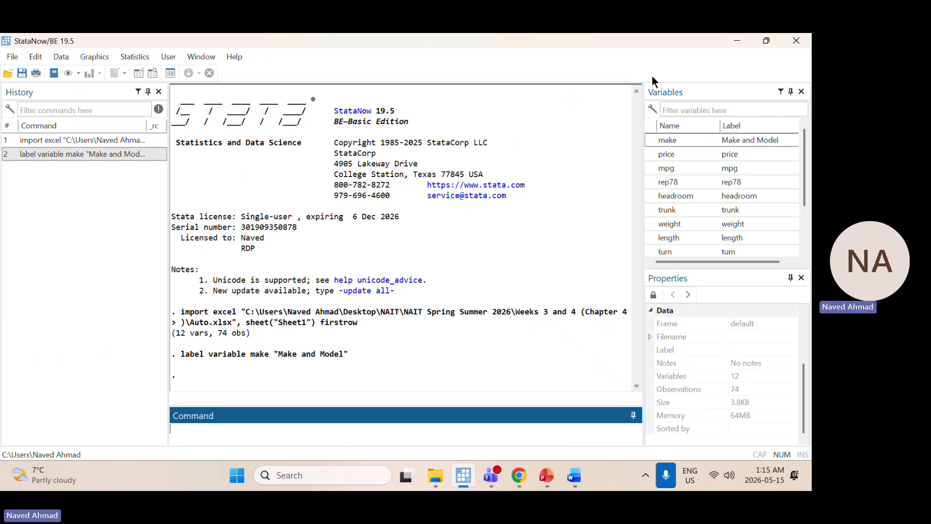
Step: Close Stata without saving the changed data and start a fresh Stata session
left_click(796, 40)
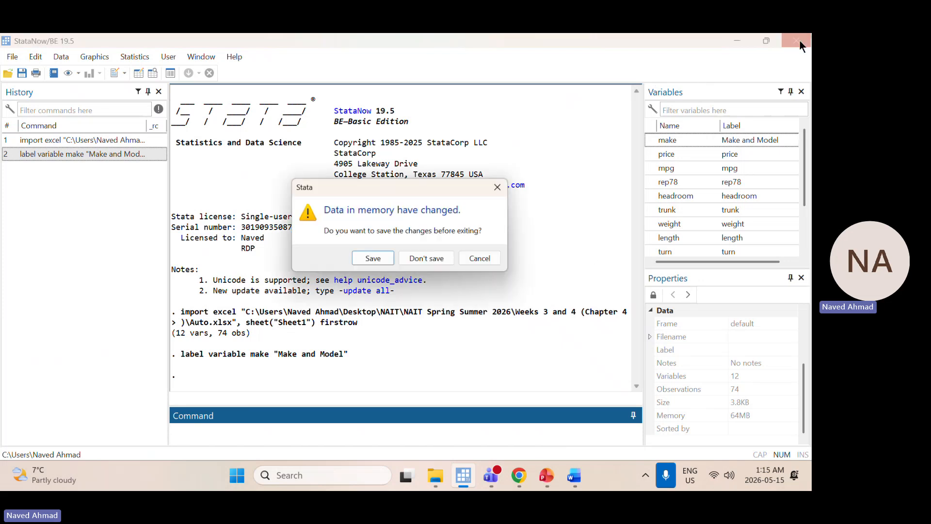
left_click(416, 260)
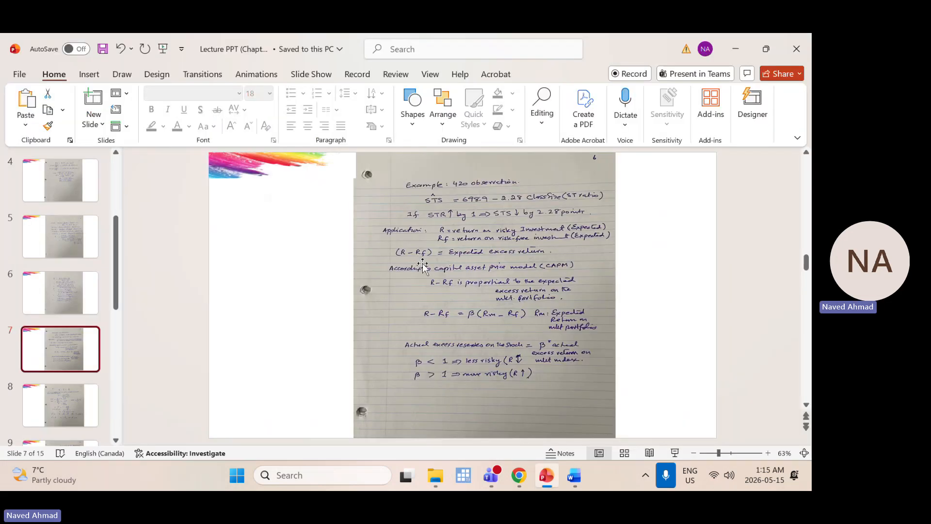
left_click(463, 476)
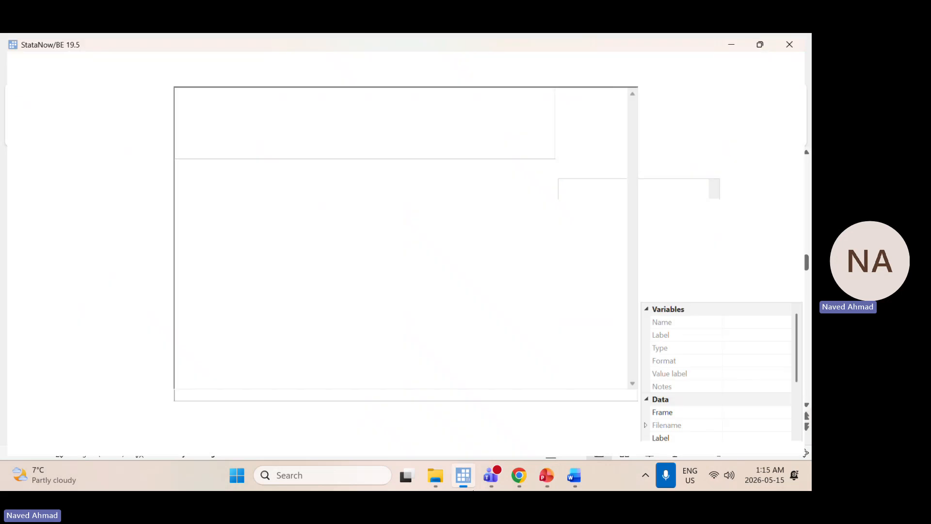
mouse_move(405, 476)
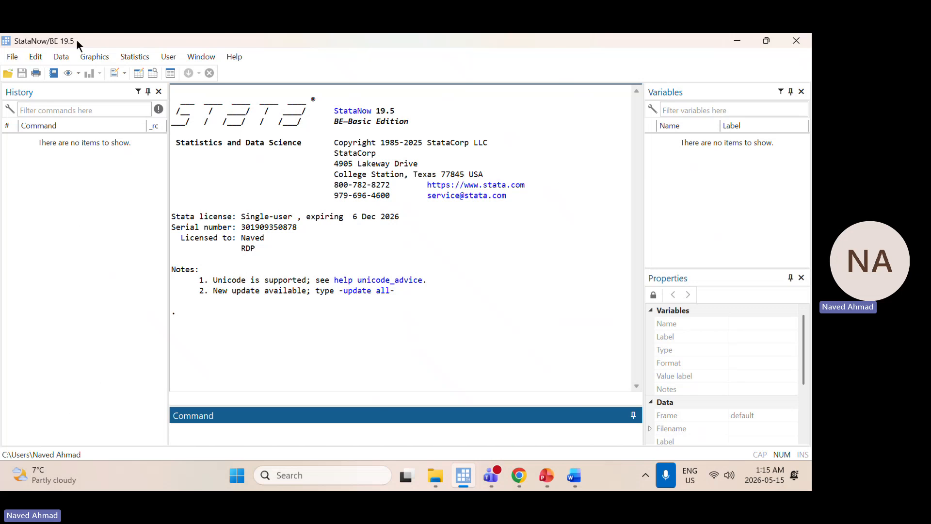
Step: Open the Stata dataset caschool from the Weeks 3 and 4 (Chapter 4) folder
left_click(9, 62)
left_click(8, 62)
left_click(19, 56)
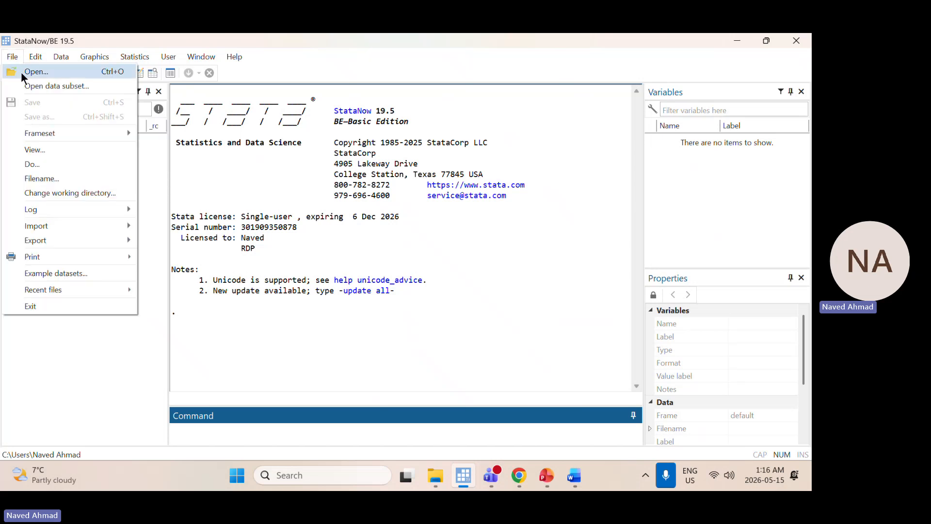
left_click(31, 73)
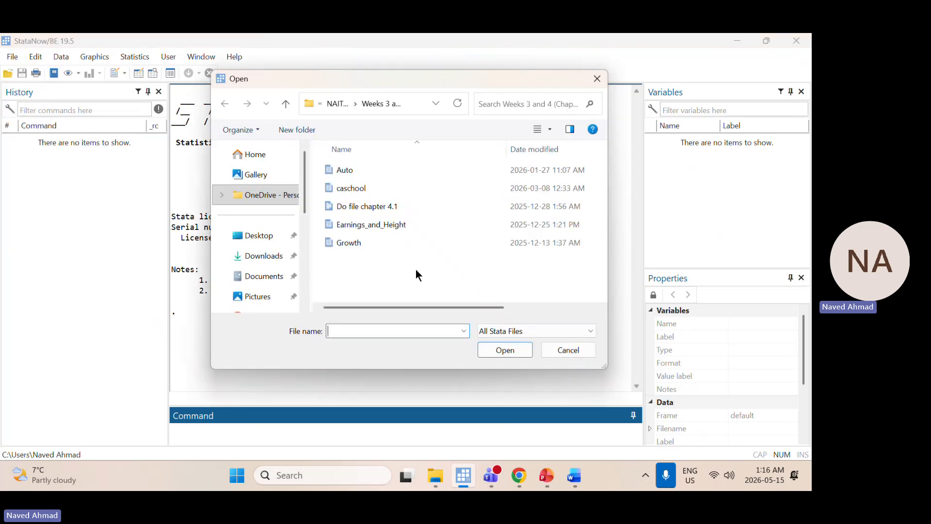
left_click(356, 189)
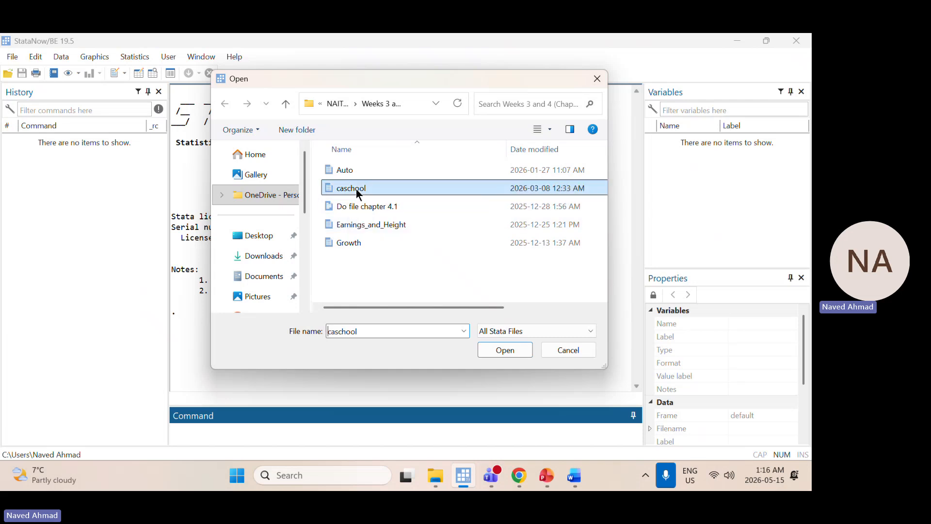
left_click(505, 350)
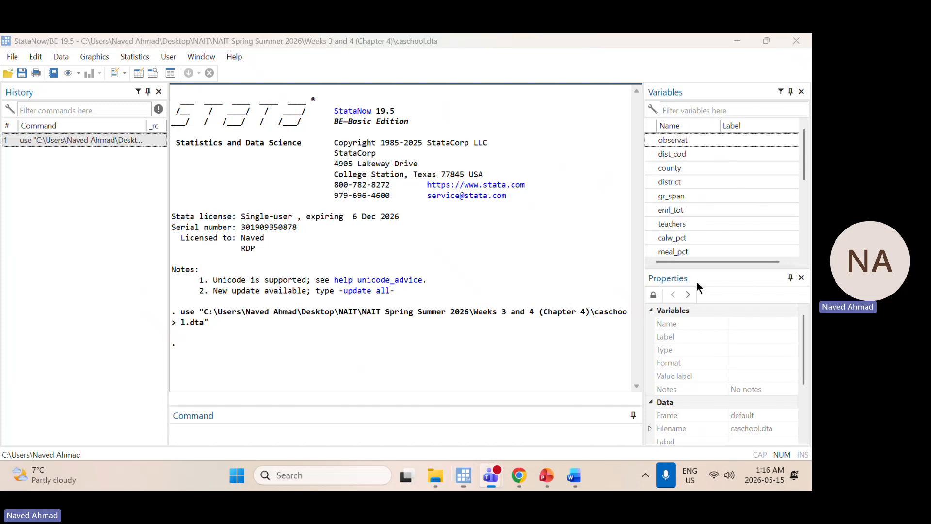
Step: Check the number of observations in the dataset properties against the example on slide 7 in PowerPoint, and return to Stata
scroll(658, 373, "down", 2)
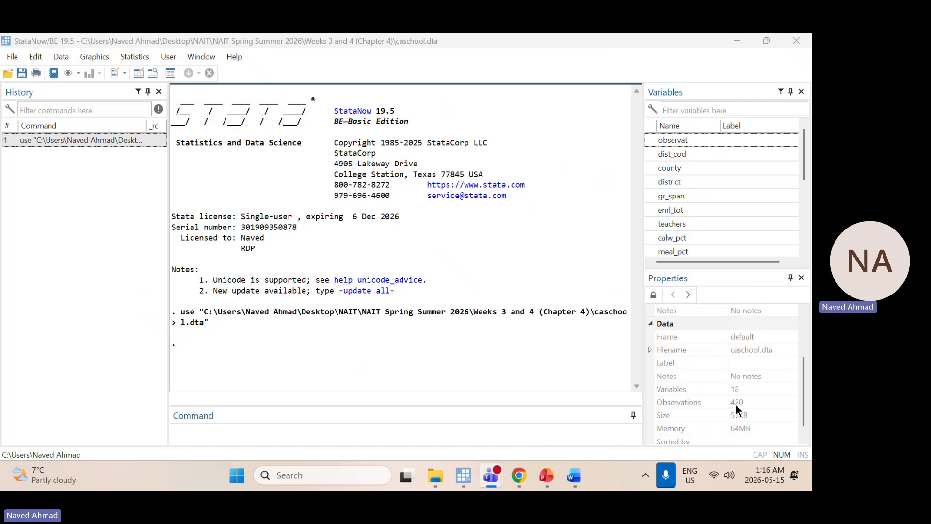
left_click(546, 476)
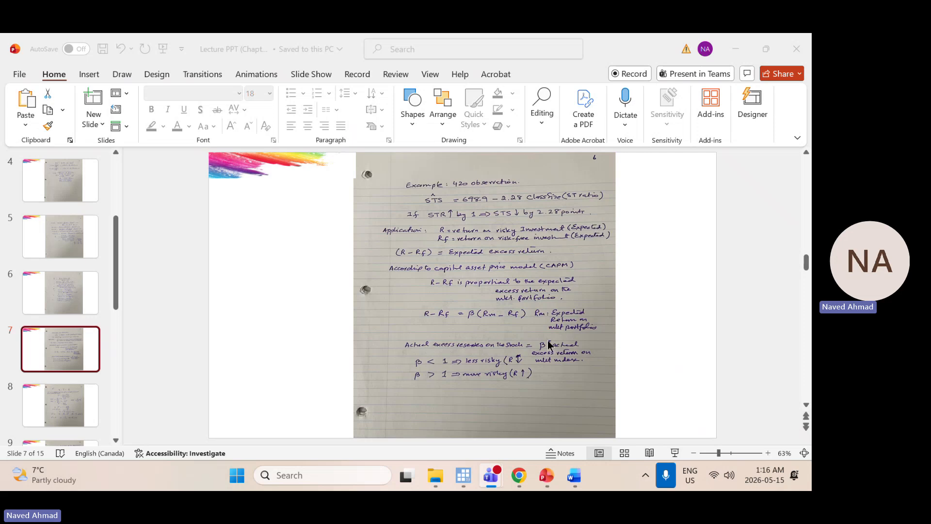
mouse_move(447, 482)
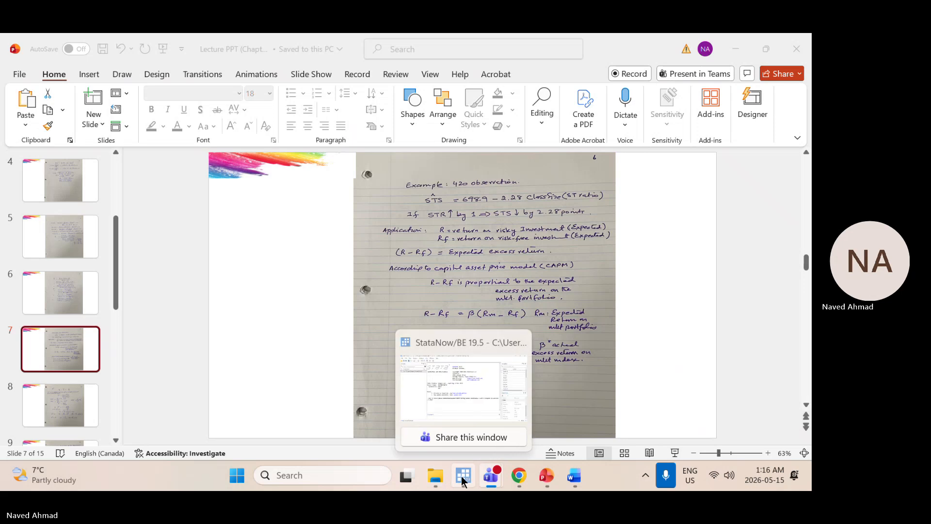
left_click(462, 476)
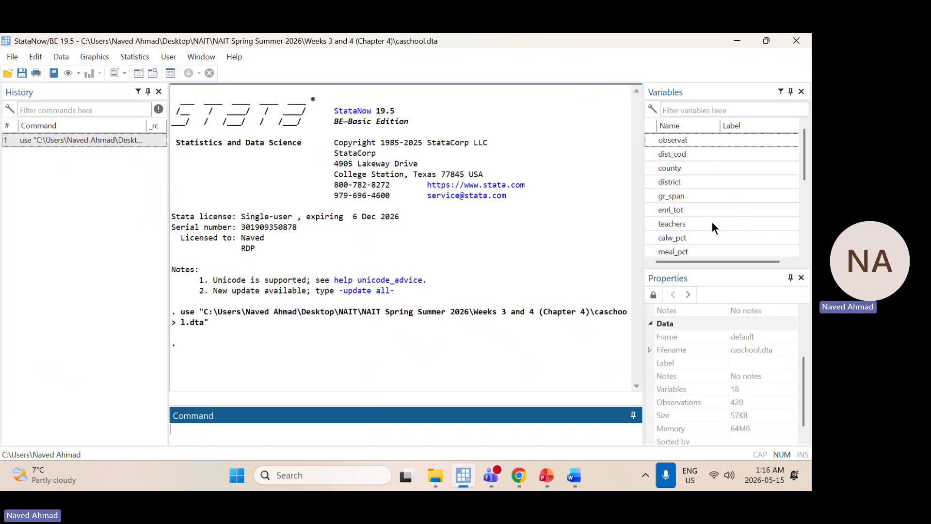
Step: Run a linear regression of testscr on str with robust standard errors using the command reg testscr str, robust
left_click(251, 428)
type("reg")
scroll(697, 208, "down", 1)
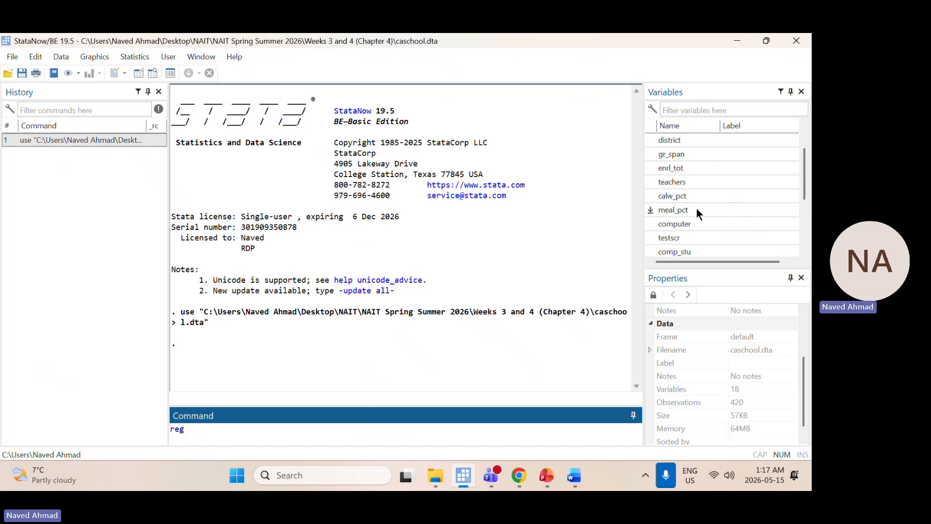
scroll(696, 212, "down", 1)
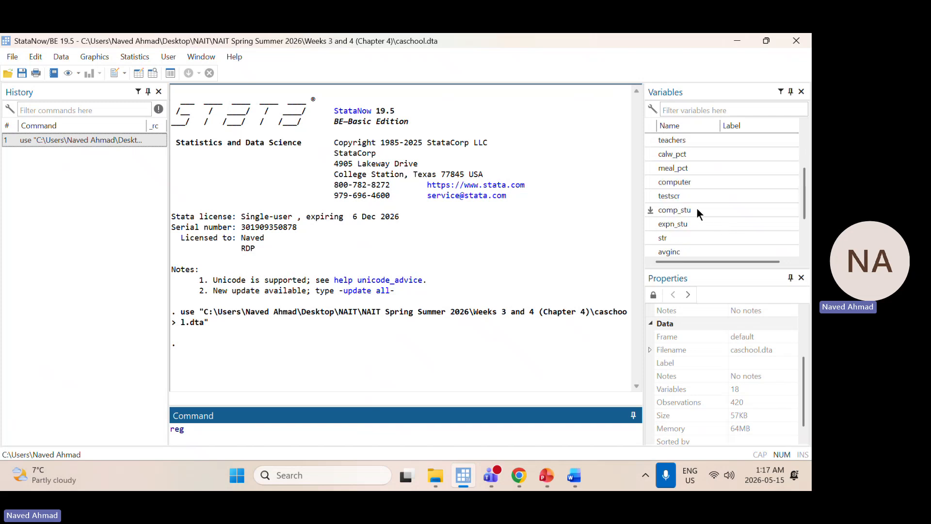
double_click(670, 196)
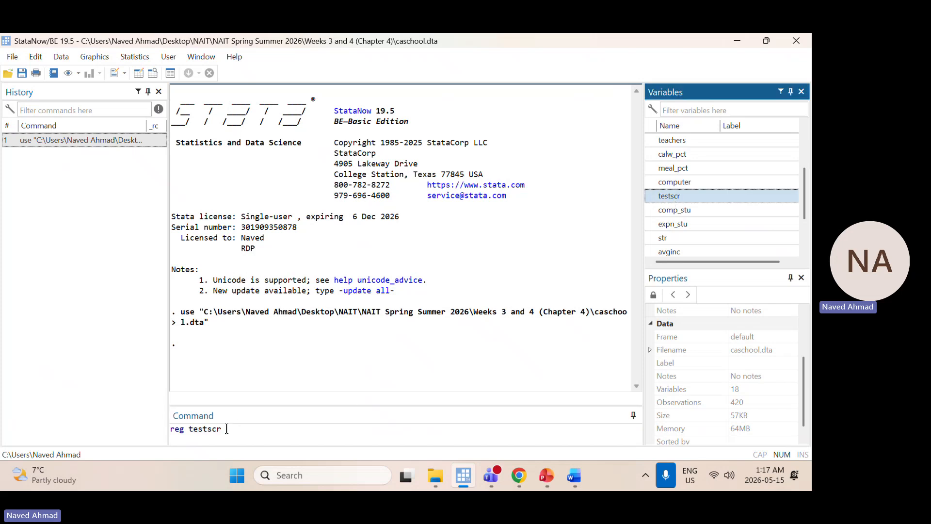
left_click(245, 433)
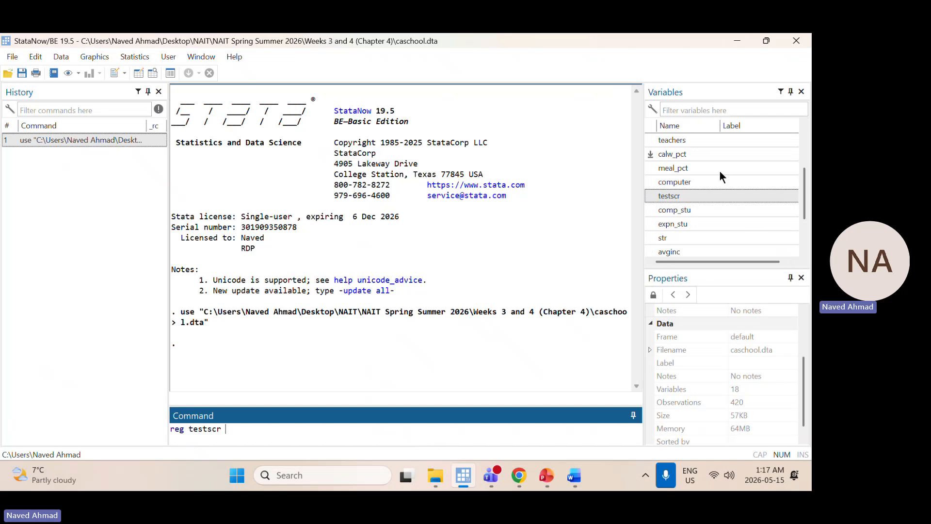
double_click(662, 237)
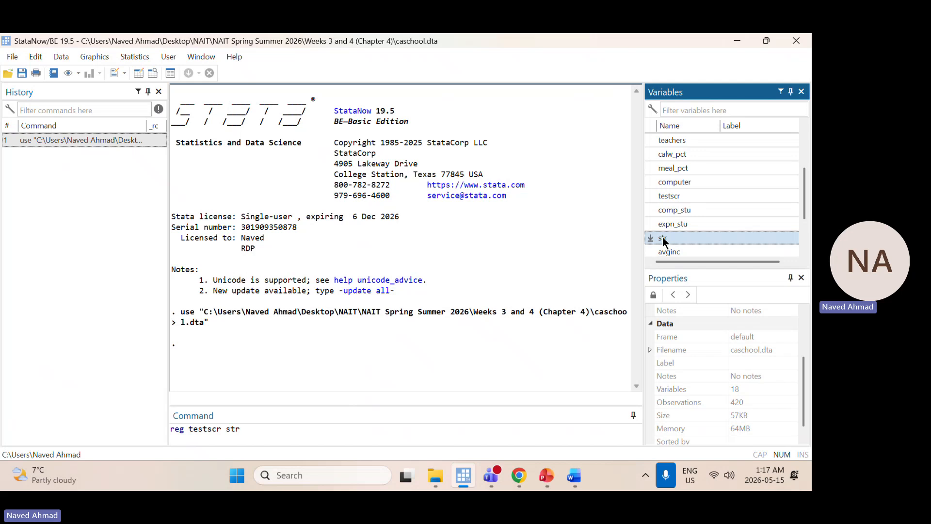
left_click(239, 433)
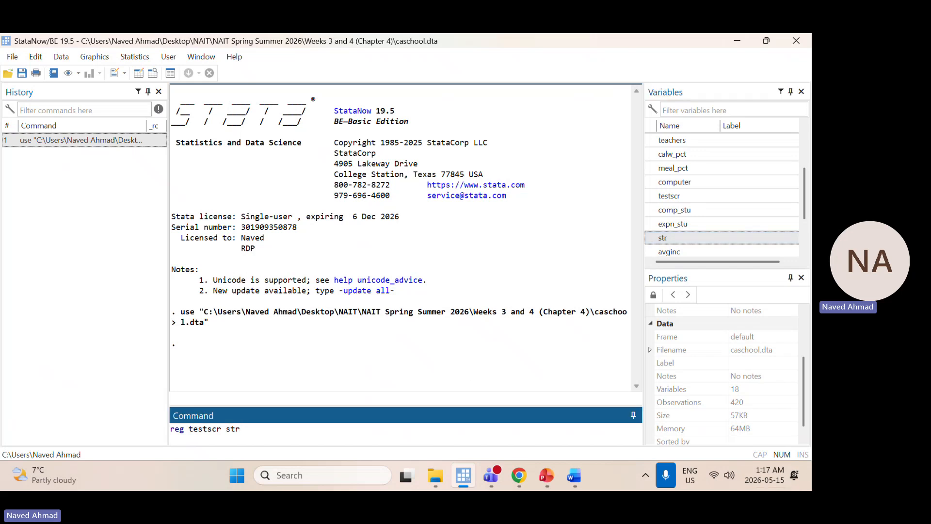
type(", robust")
key("Return")
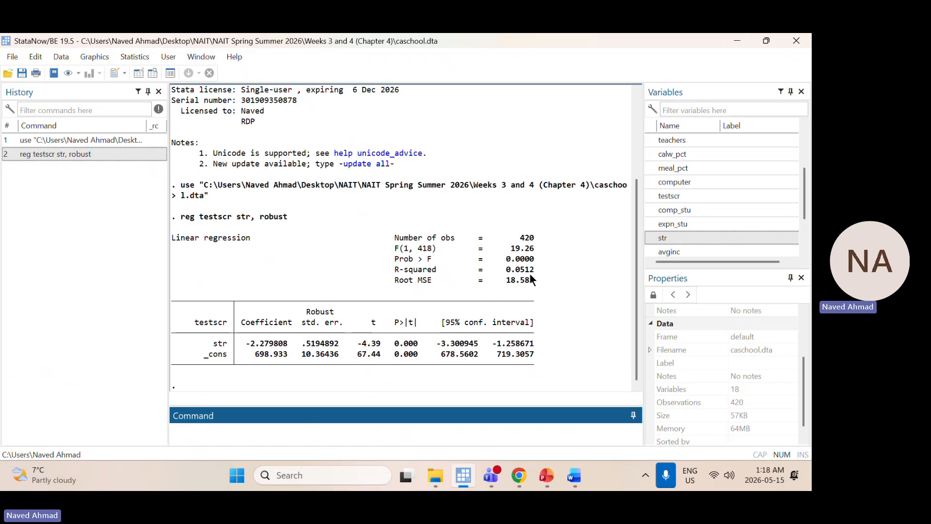
Step: Switch to PowerPoint, go to slide 9 on the standard error of the regression, and return to the Stata regression output
left_click(543, 483)
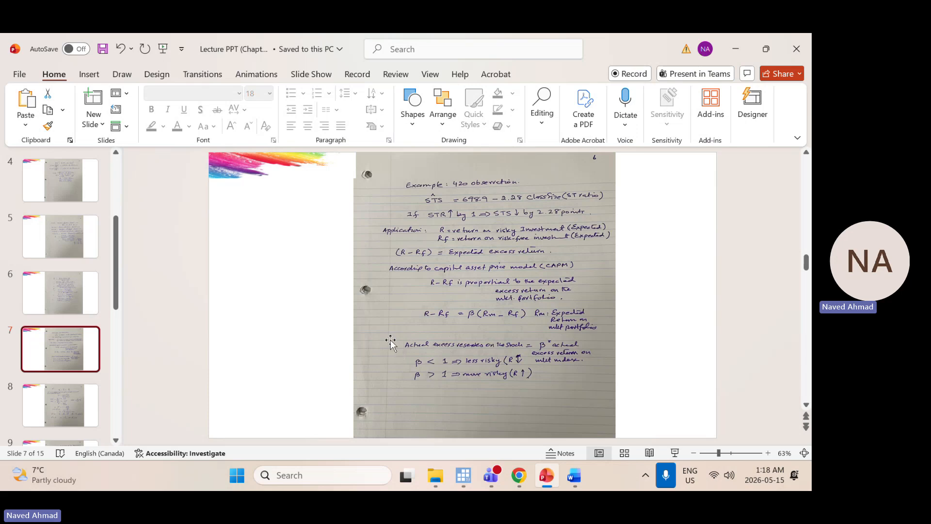
scroll(390, 339, "down", 3)
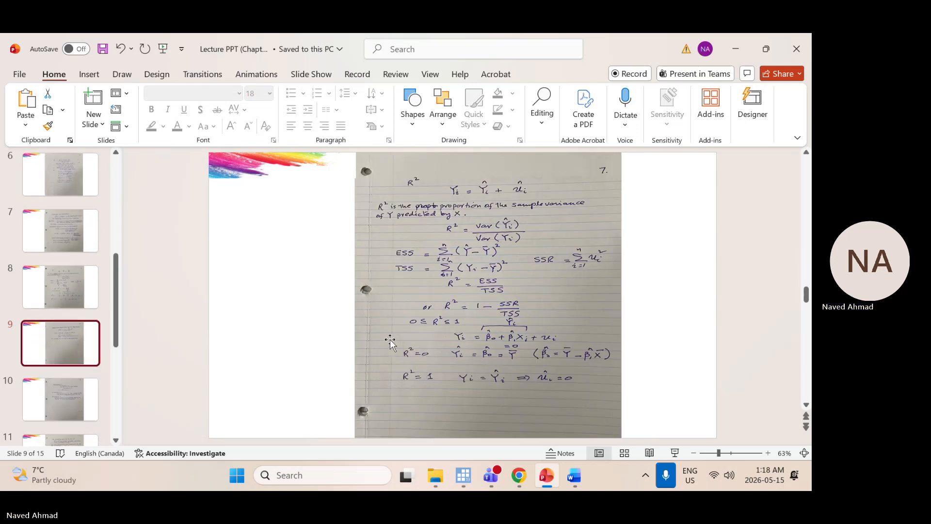
scroll(390, 339, "up", 1)
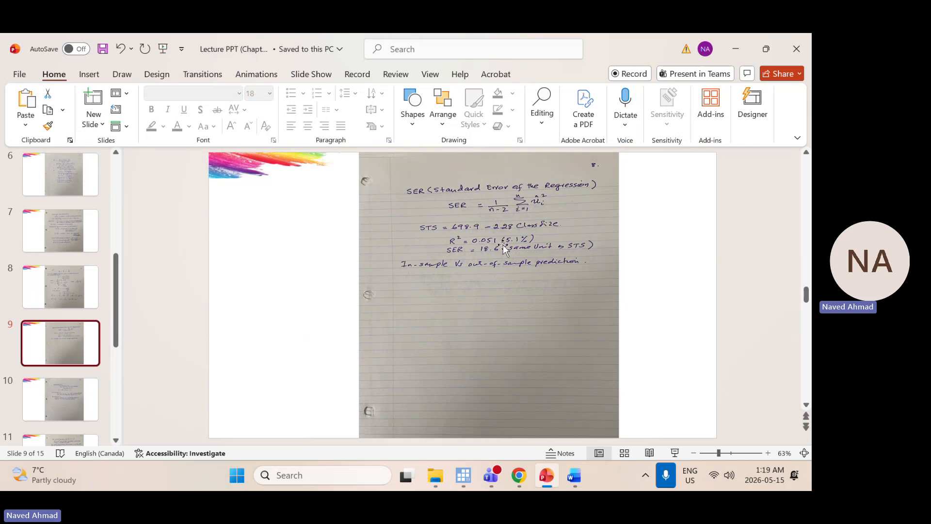
mouse_move(463, 475)
left_click(478, 382)
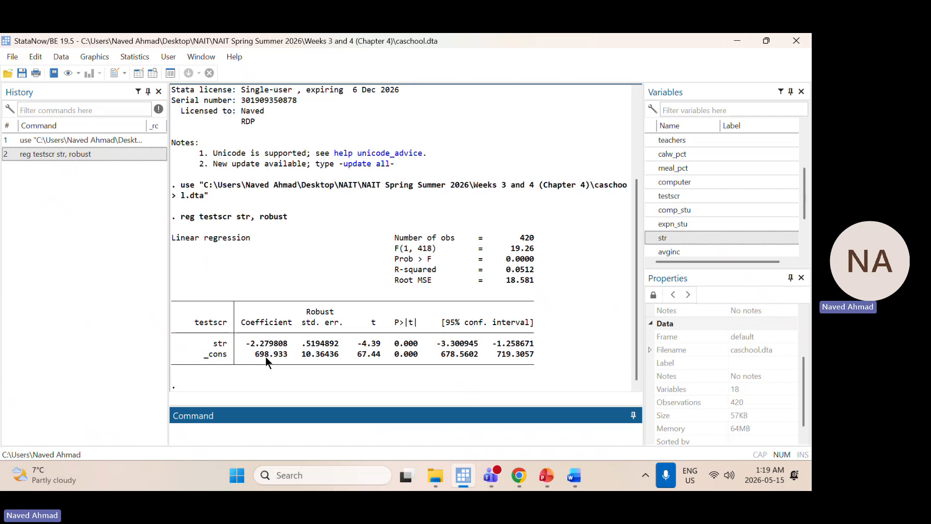
Step: Compare the str and constant coefficients in Stata with the estimated equation on PowerPoint slide 9
left_click(541, 478)
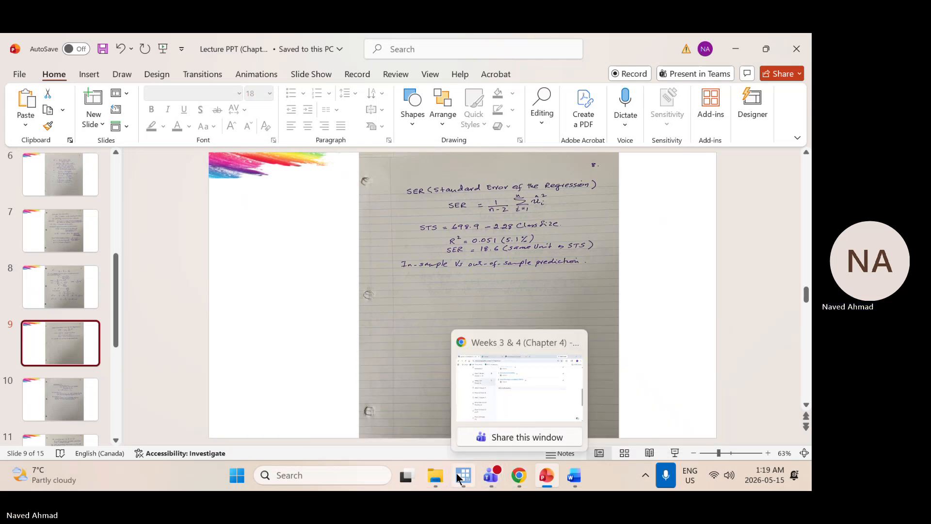
left_click(457, 475)
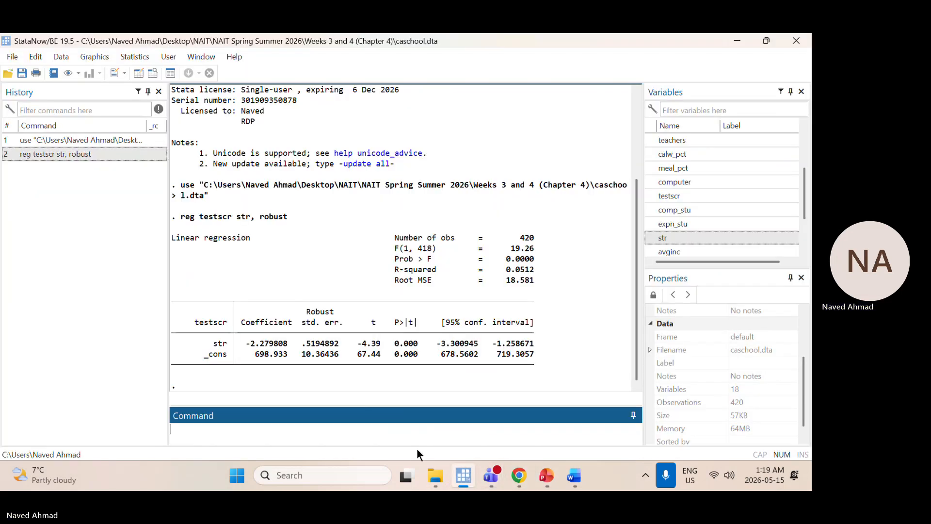
left_click(270, 348)
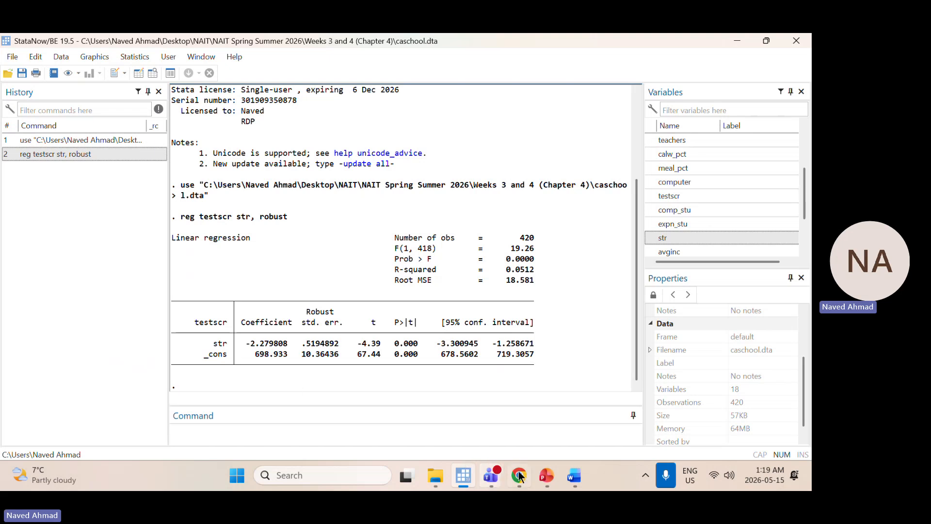
left_click(547, 476)
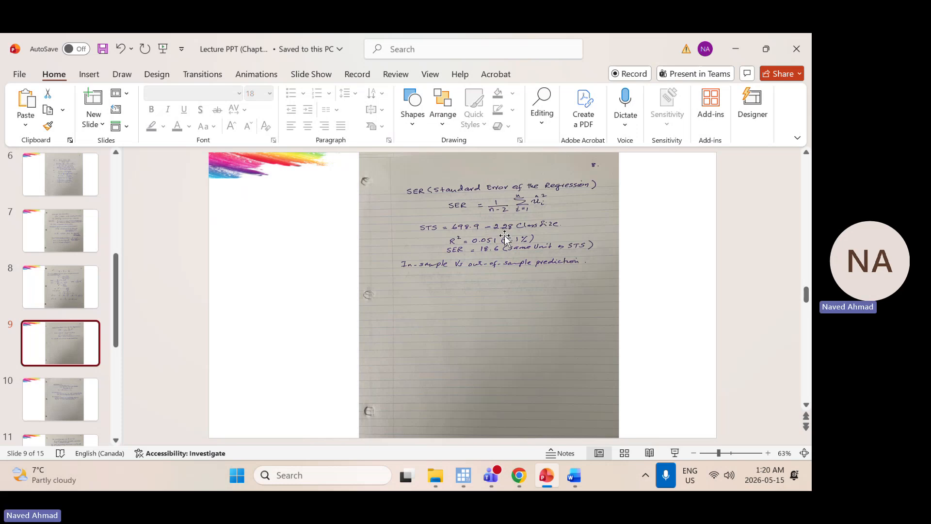
left_click(463, 476)
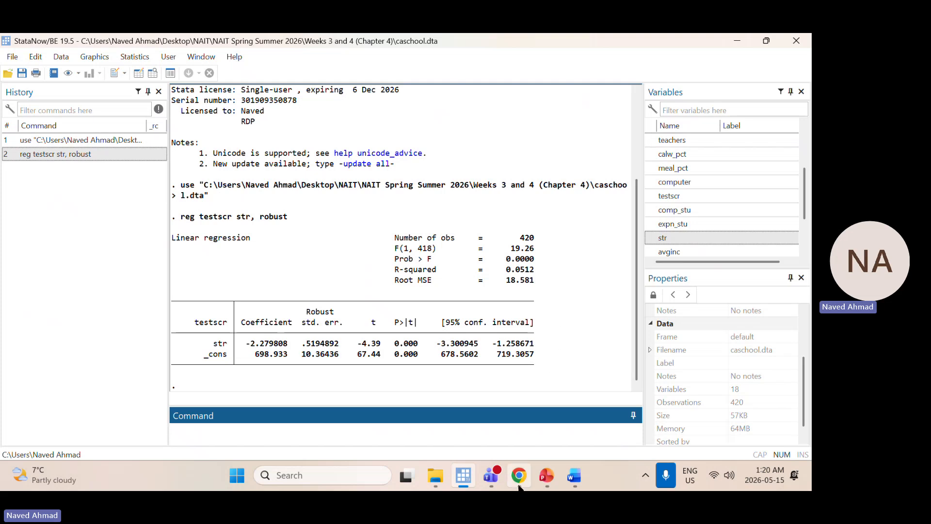
Step: Compare the Root MSE in the Stata regression output with the SER on PowerPoint slide 9, ending back in Stata
left_click(547, 477)
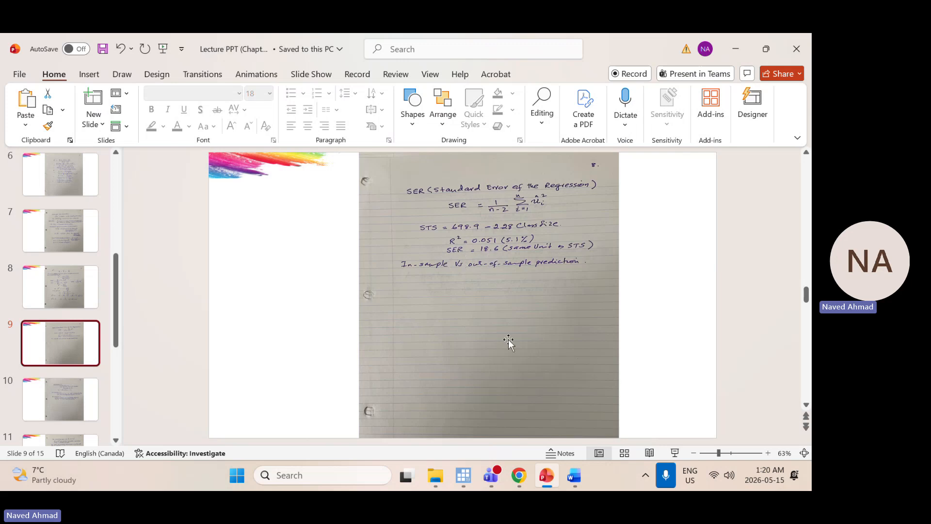
left_click(465, 476)
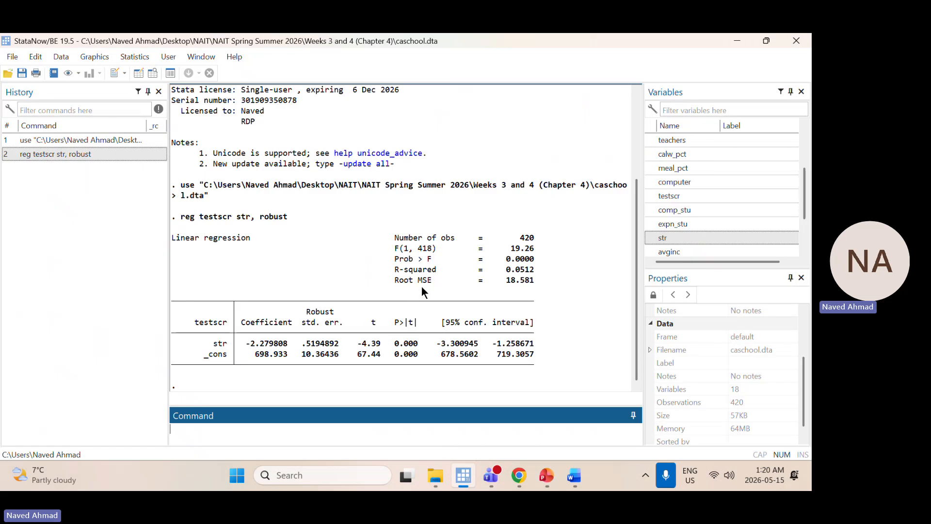
left_click(541, 476)
left_click(542, 475)
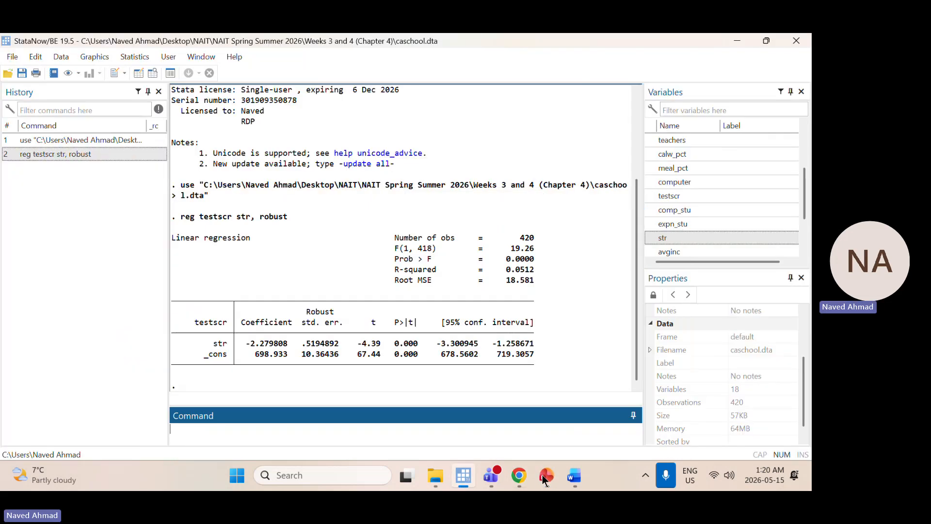
left_click(543, 475)
left_click(542, 475)
left_click(545, 476)
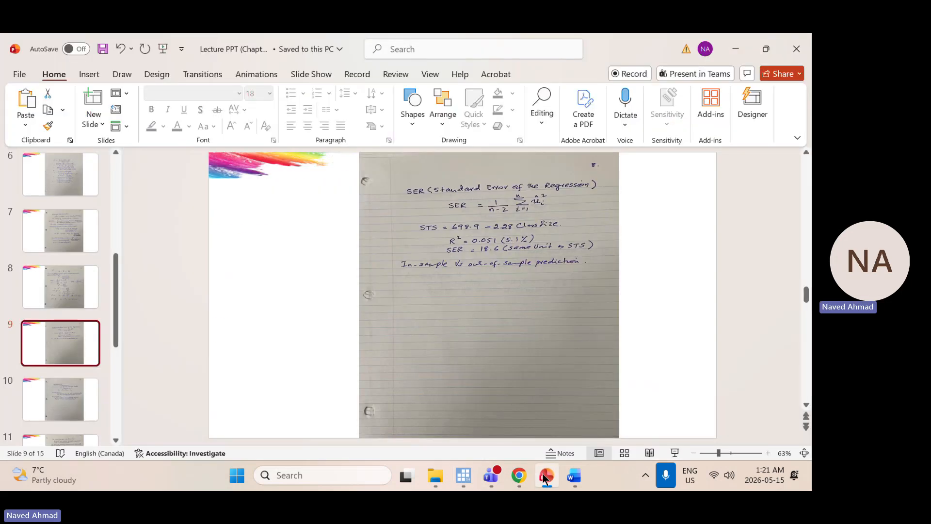
left_click(544, 476)
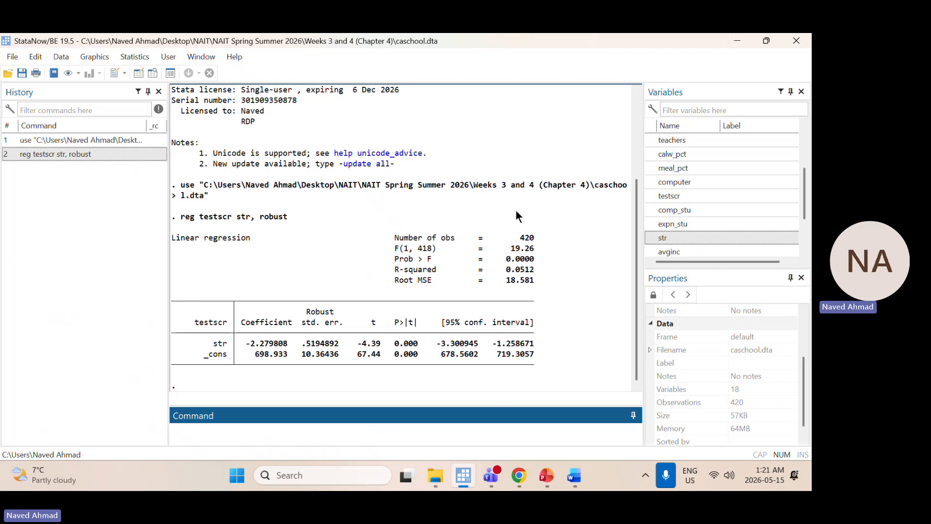
Step: Close the Stata session holding the caschool regression and launch a new empty one
left_click(797, 42)
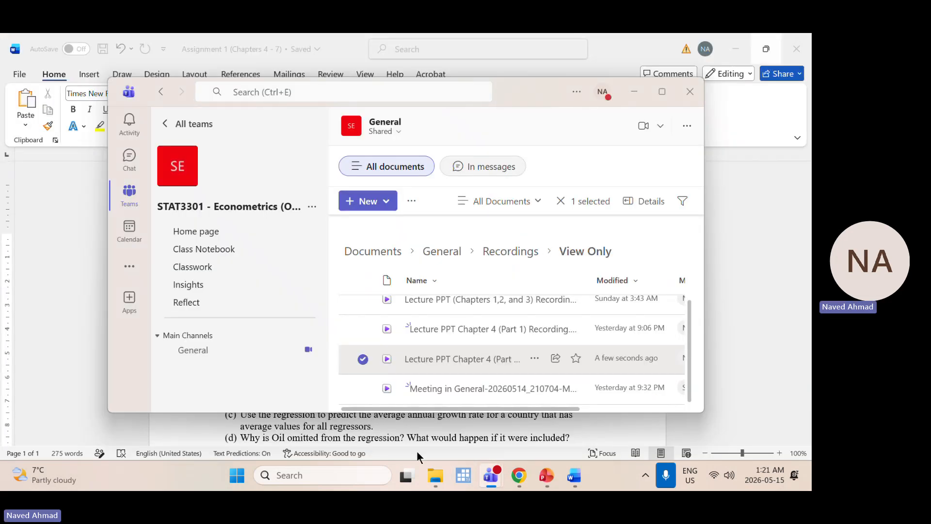
left_click(465, 476)
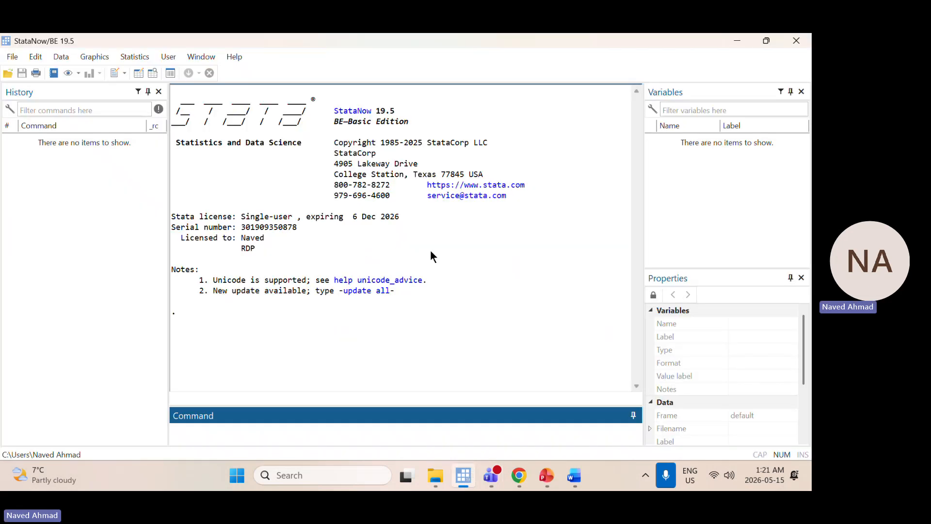
Step: Open the Auto dataset from the Weeks 3 and 4 (Chapter 4) folder
mouse_move(566, 459)
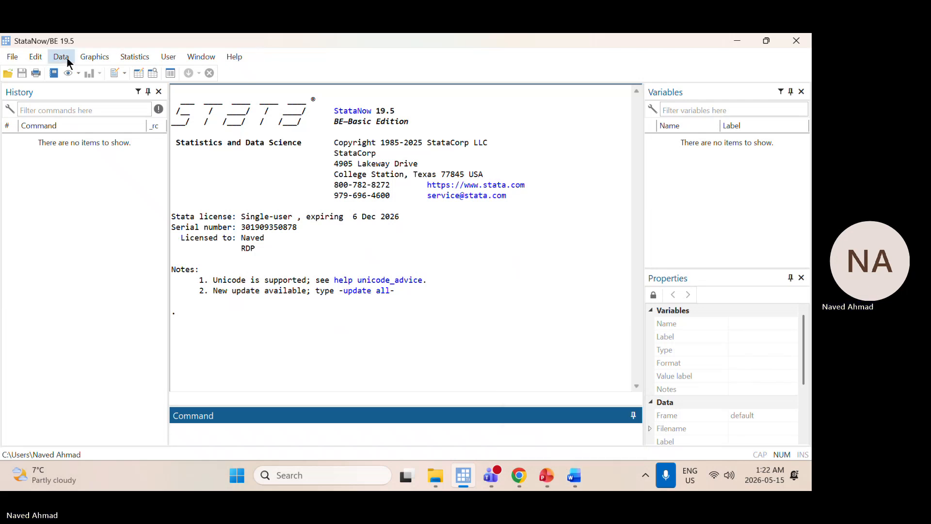
left_click(12, 57)
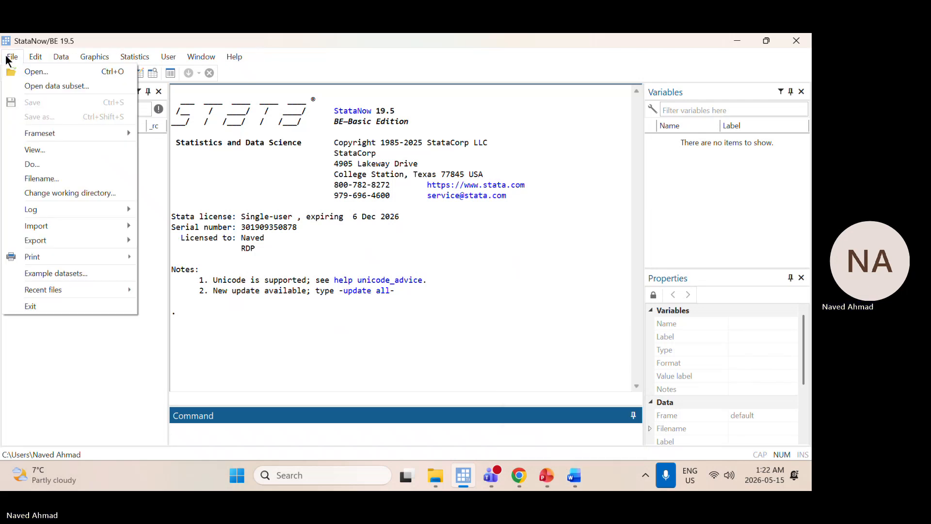
left_click(45, 74)
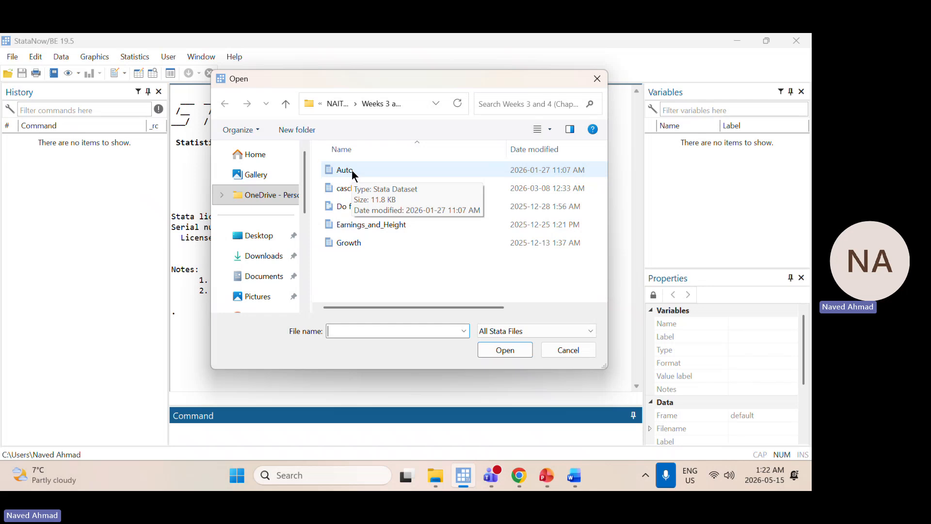
left_click(12, 59)
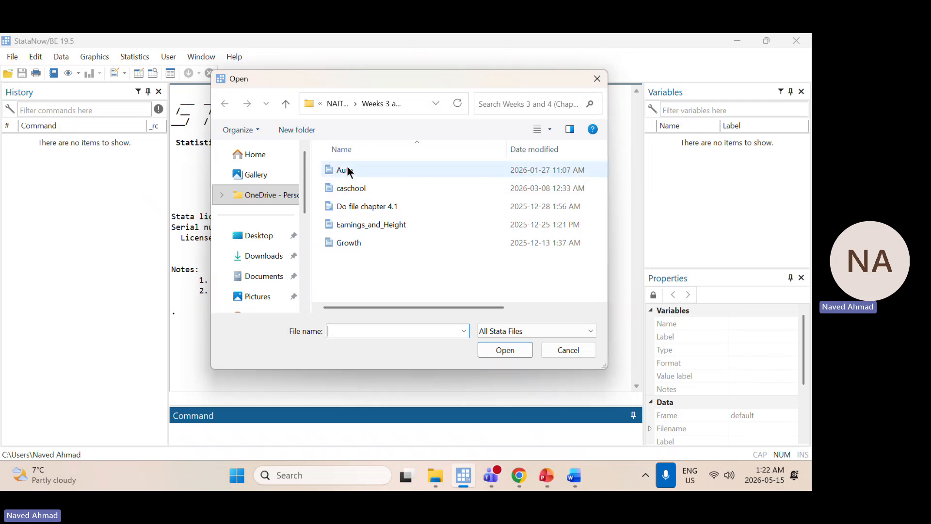
left_click(349, 170)
left_click(505, 352)
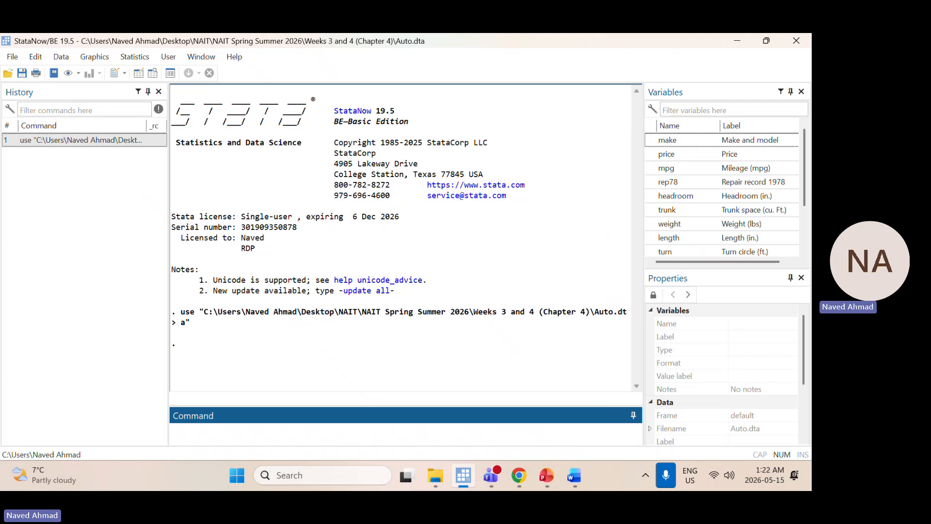
Step: Label the variable make as "Make and Model" by running label variable make "Make and Model"
type("label mak")
key("BackSpace")
key("BackSpace")
key("BackSpace")
type("variable make \"Make and ")
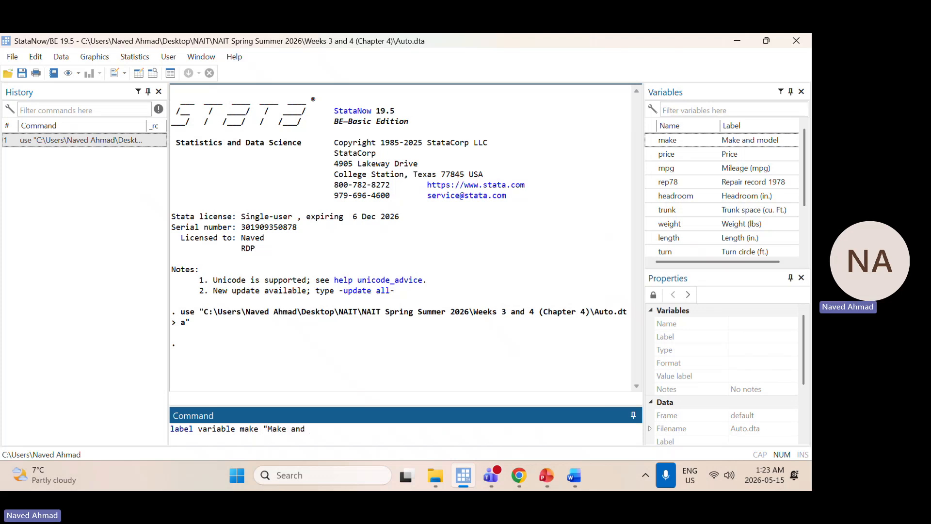
type("Model\"")
key("Return")
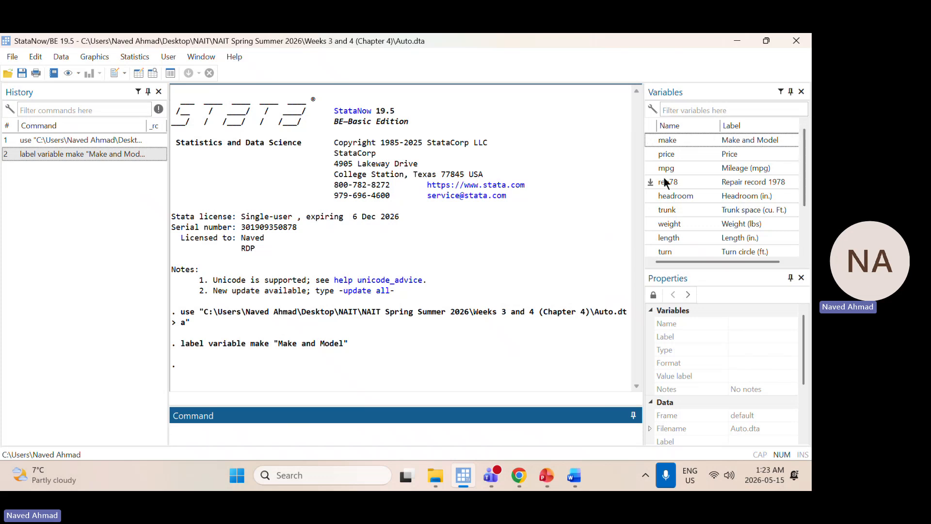
Step: Review the Auto dataset's variable names and labels from make through foreign, selecting gear_ratio to inspect its properties
scroll(664, 172, "down", 1)
scroll(663, 163, "up", 1)
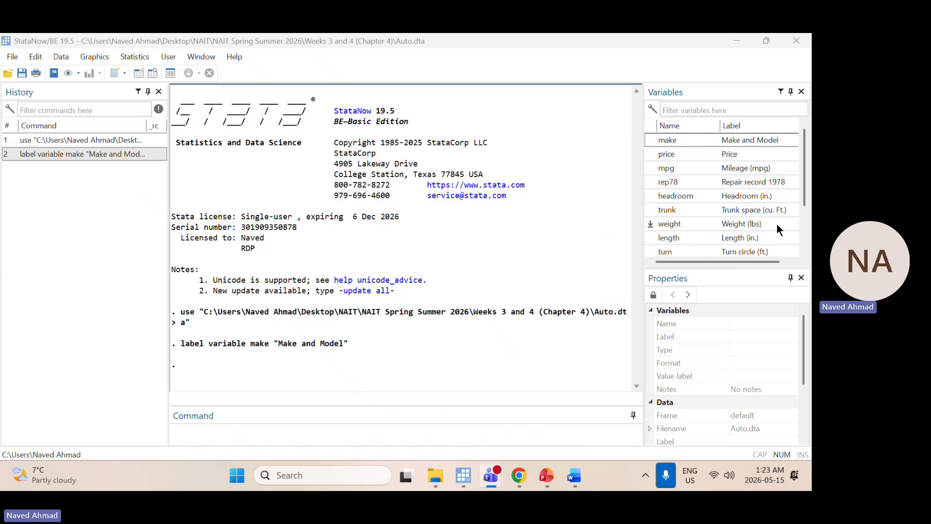
scroll(756, 220, "down", 1)
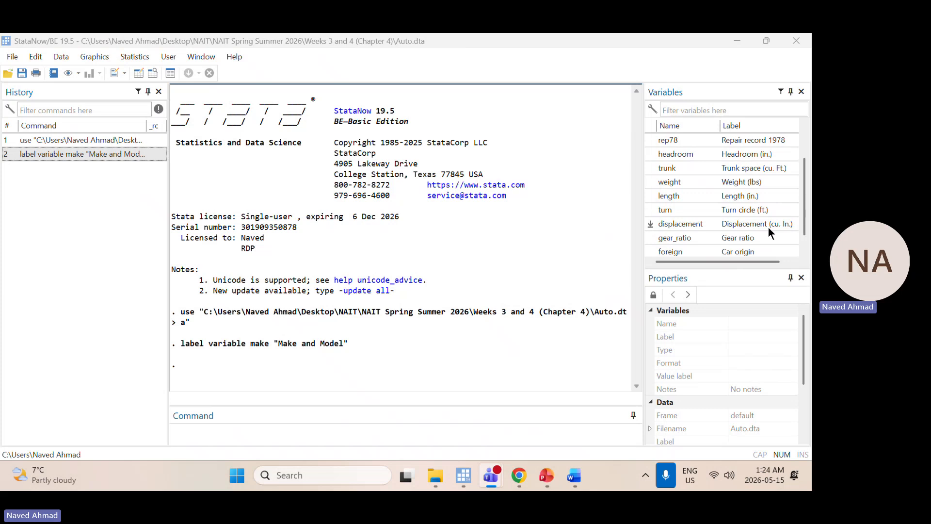
left_click(740, 232)
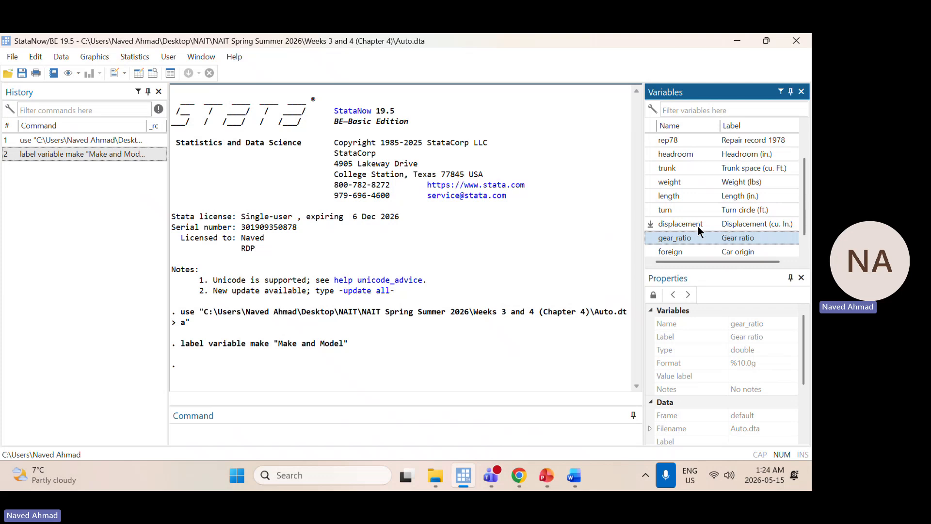
scroll(698, 226, "down", 1)
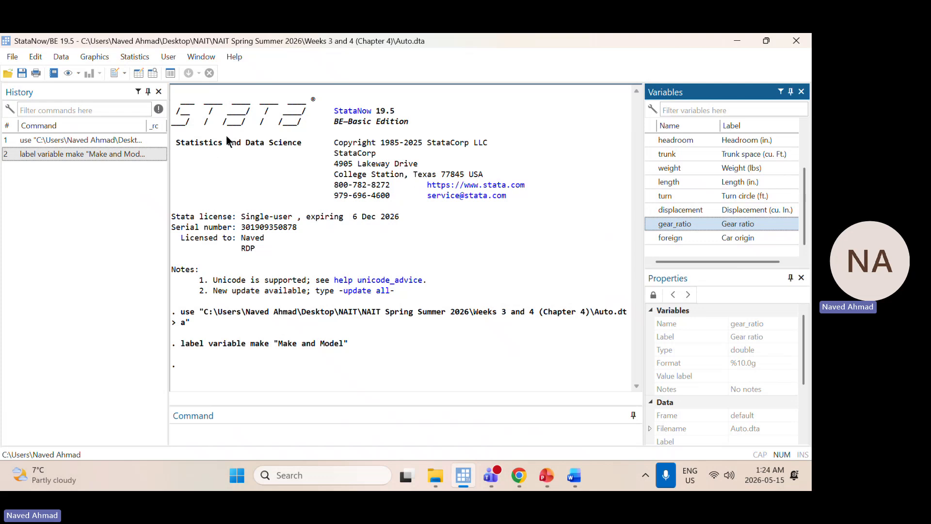
Step: Browse the Auto observations in the read-only Data Editor, check a trunk and a length cell, and close it
left_click(153, 71)
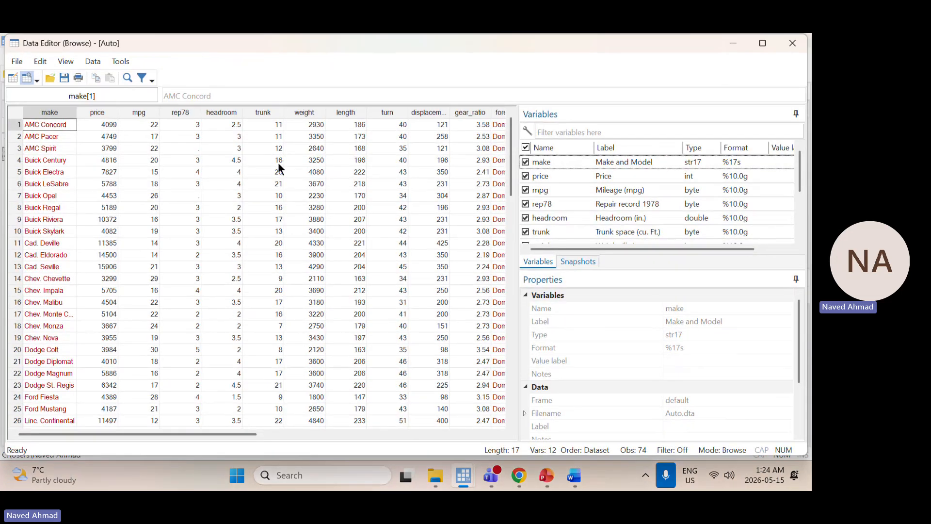
left_click(277, 162)
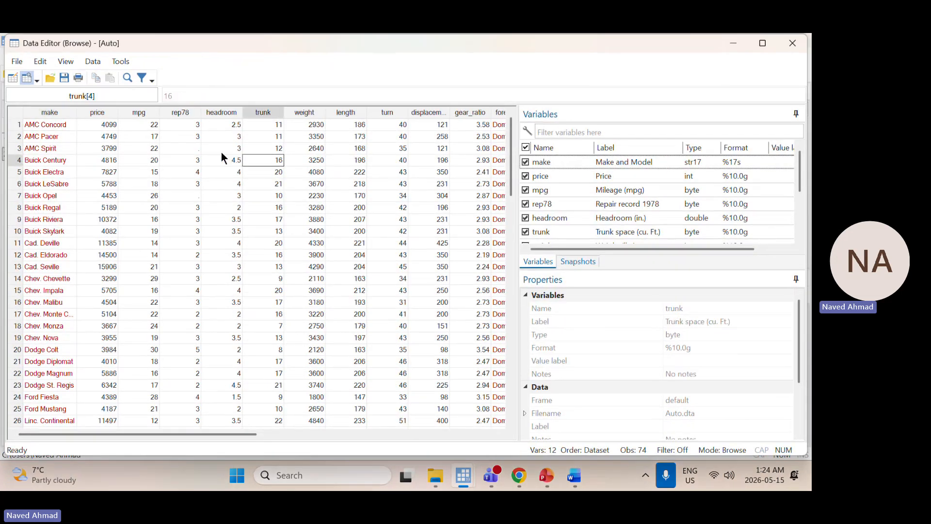
left_click(329, 209)
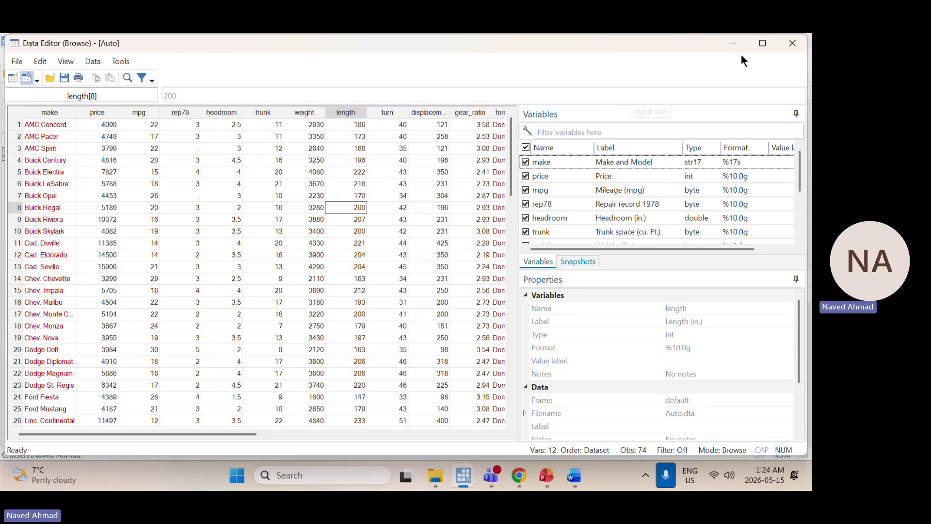
left_click(793, 44)
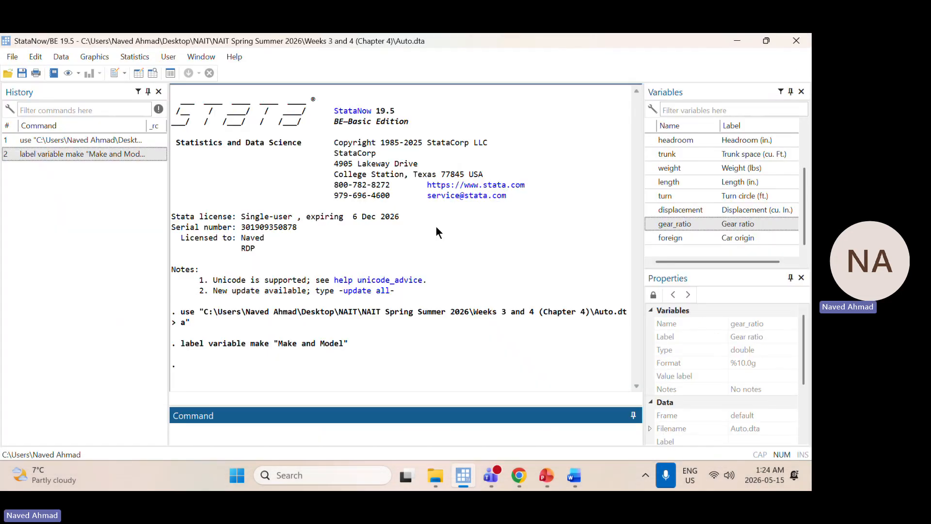
Step: Open the Auto data in the Data Editor's edit mode, examine the rows and the foreign column, and close it
left_click(136, 74)
scroll(258, 208, "down", 4)
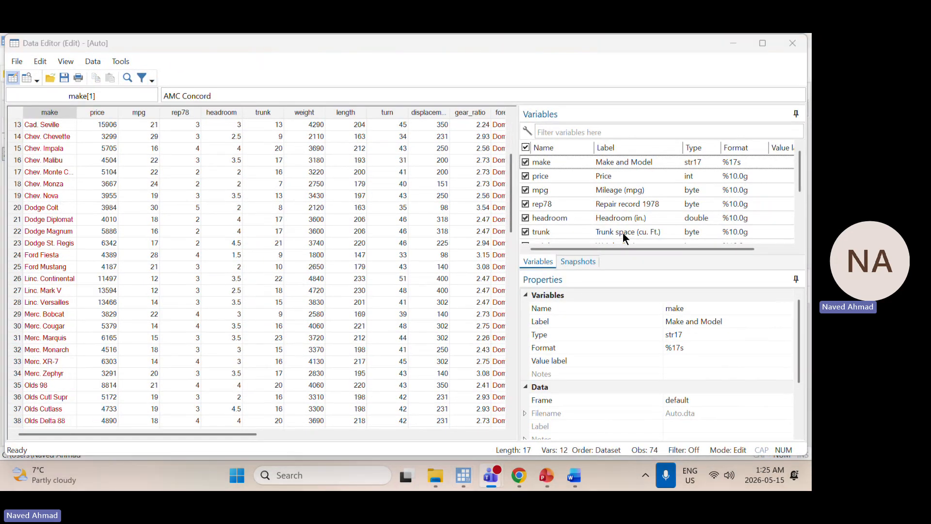
scroll(160, 223, "up", 4)
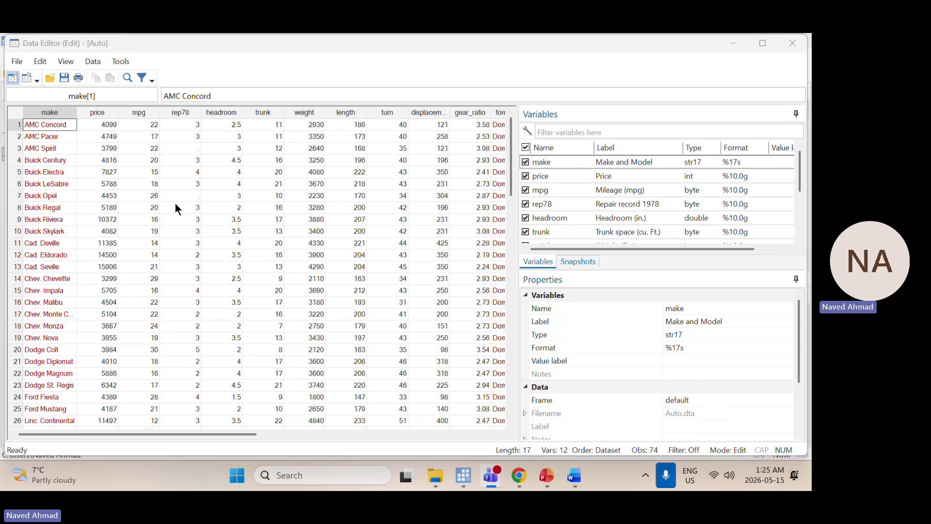
left_click(304, 210)
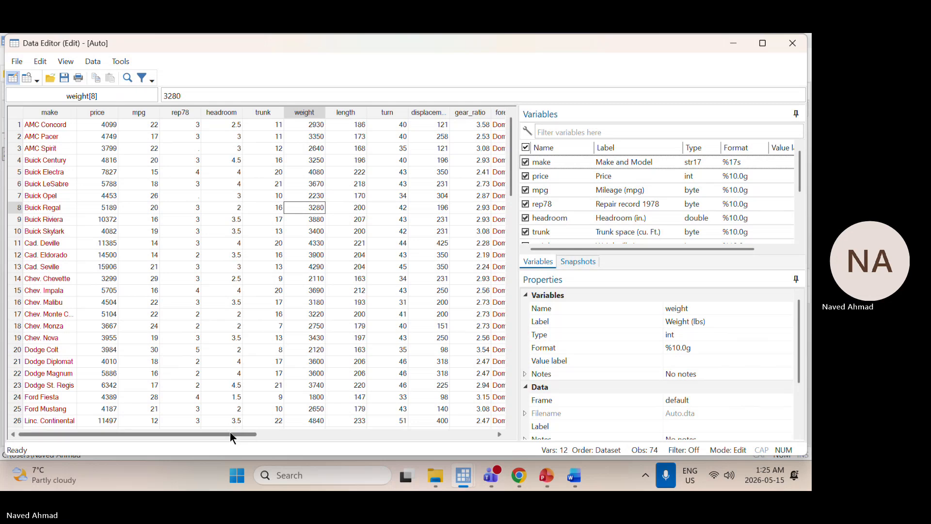
left_click_drag(233, 434, 253, 432)
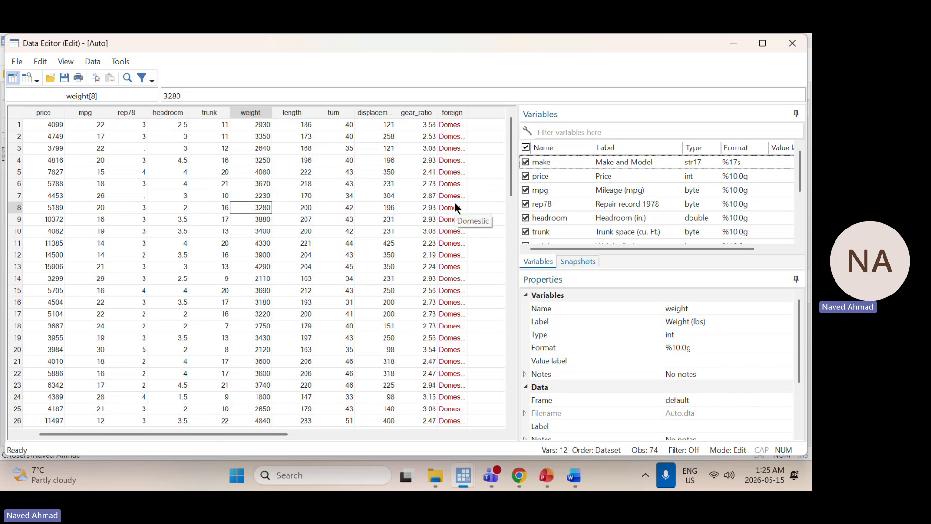
scroll(459, 235, "down", 20)
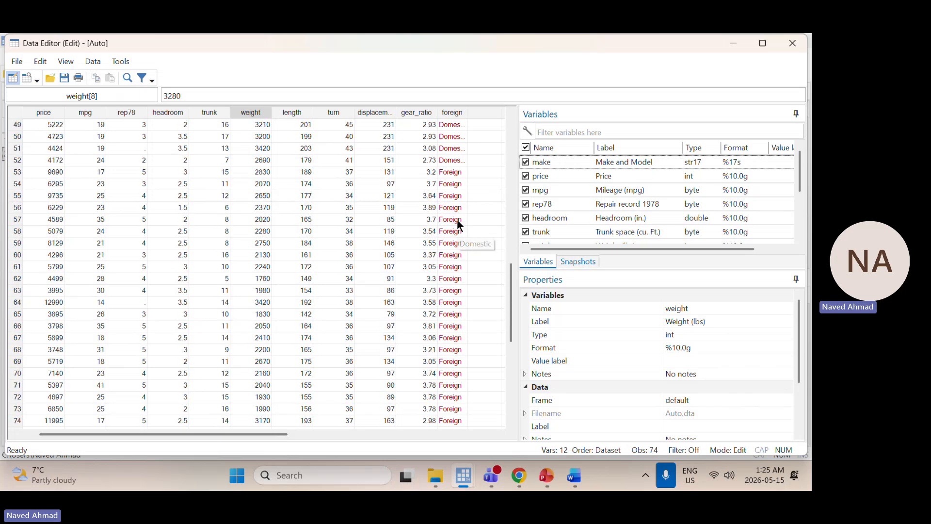
scroll(453, 206, "up", 18)
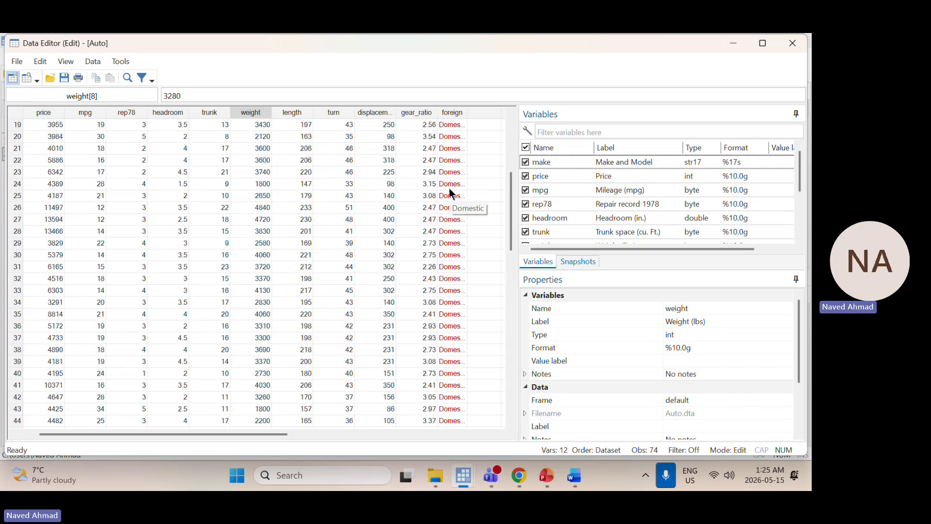
scroll(450, 184, "up", 4)
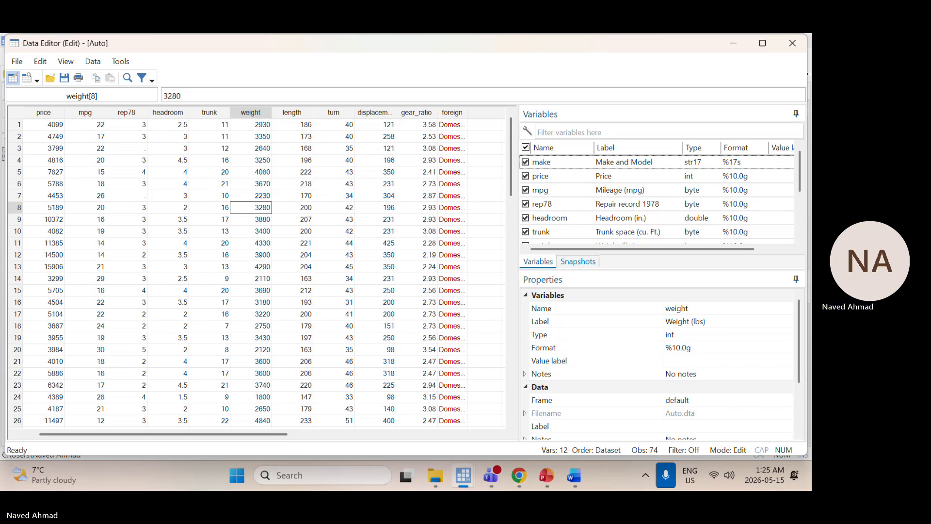
left_click(793, 45)
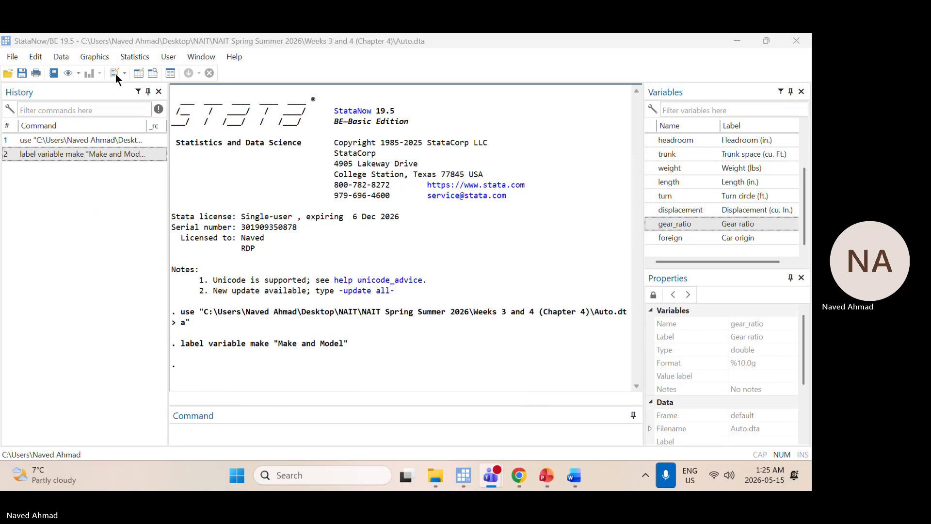
Step: Open an empty do-file in the Do-file Editor and return to the main Stata window
left_click(214, 197)
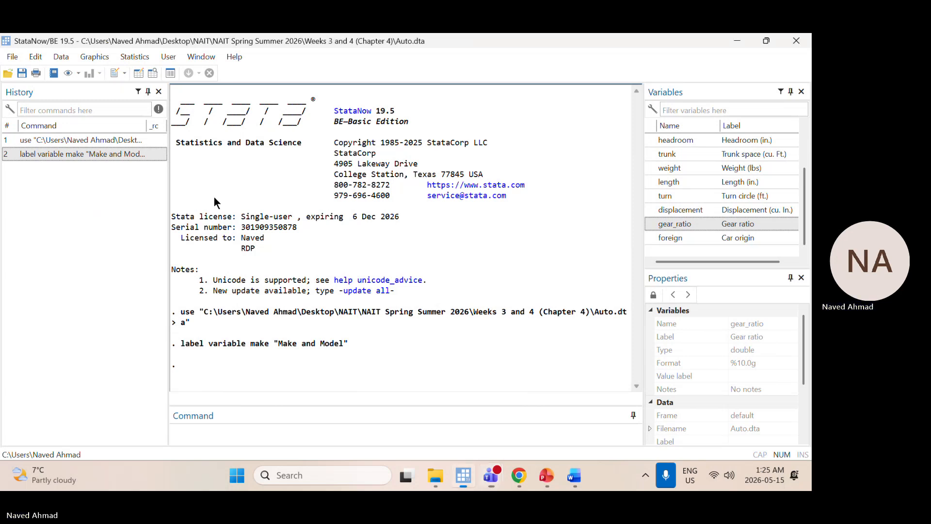
left_click(113, 73)
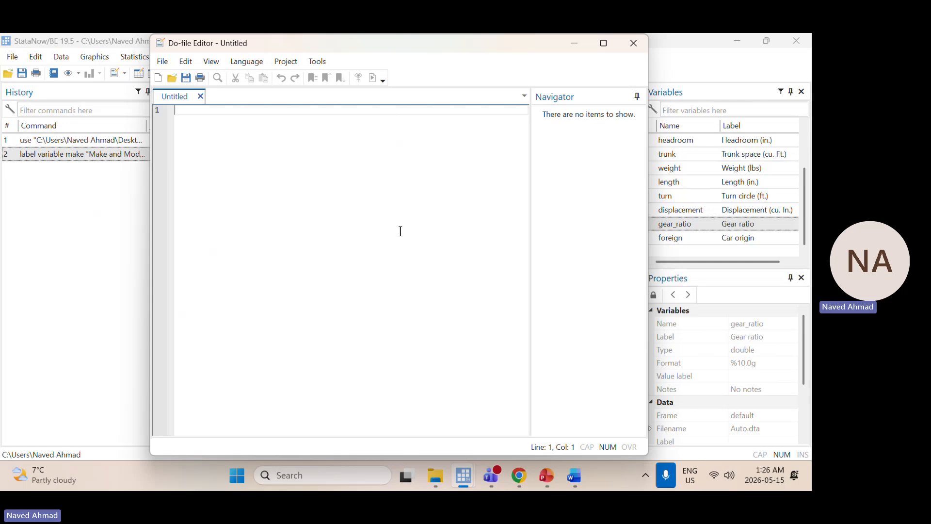
left_click(101, 347)
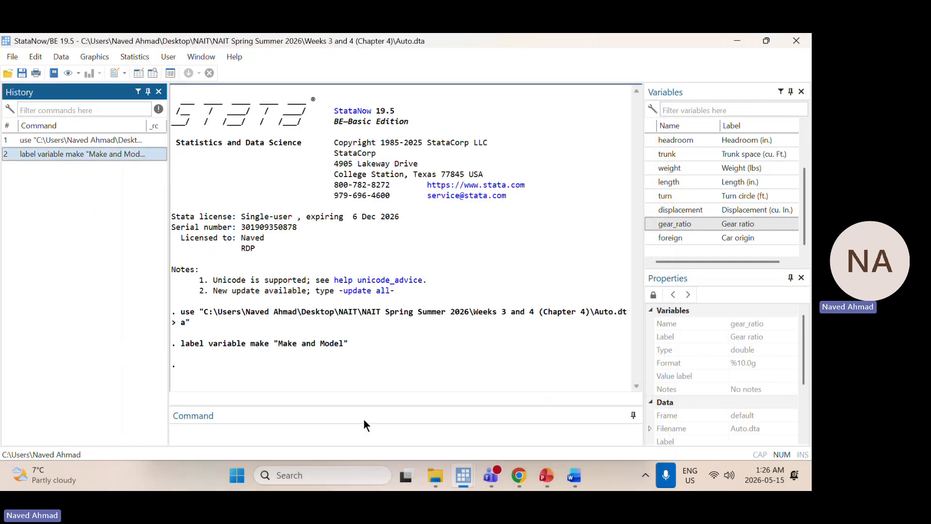
Step: Rerun the label variable make command from the command history
left_click(239, 438)
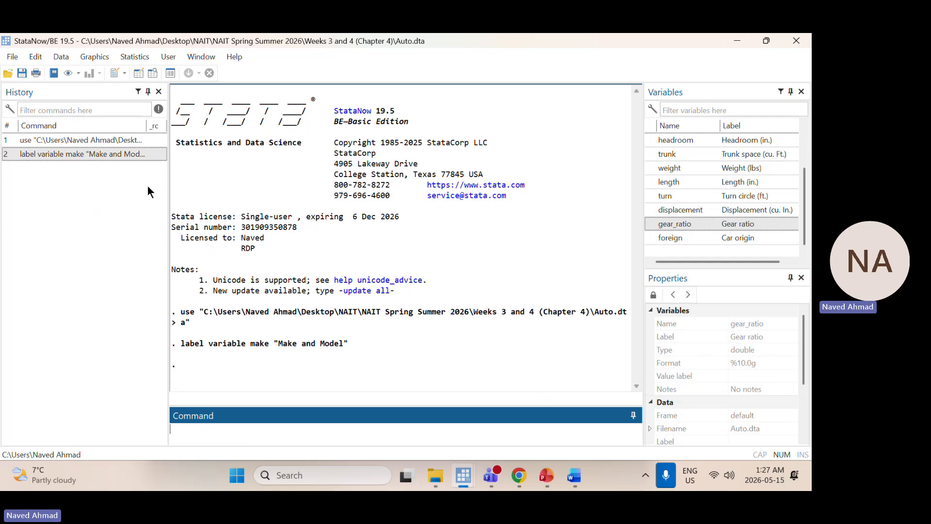
double_click(57, 155)
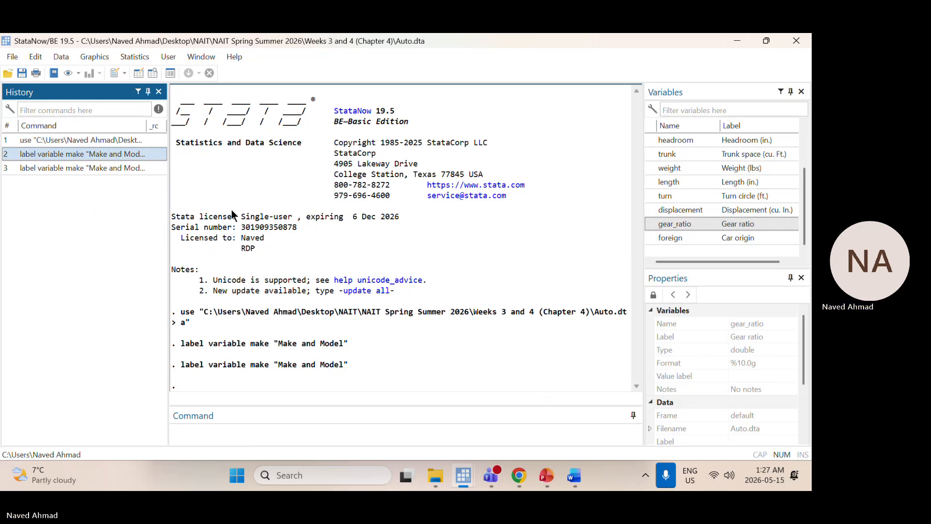
Step: Open a new empty do-file in the Do-file Editor and clear any mistyped text from it
left_click(115, 73)
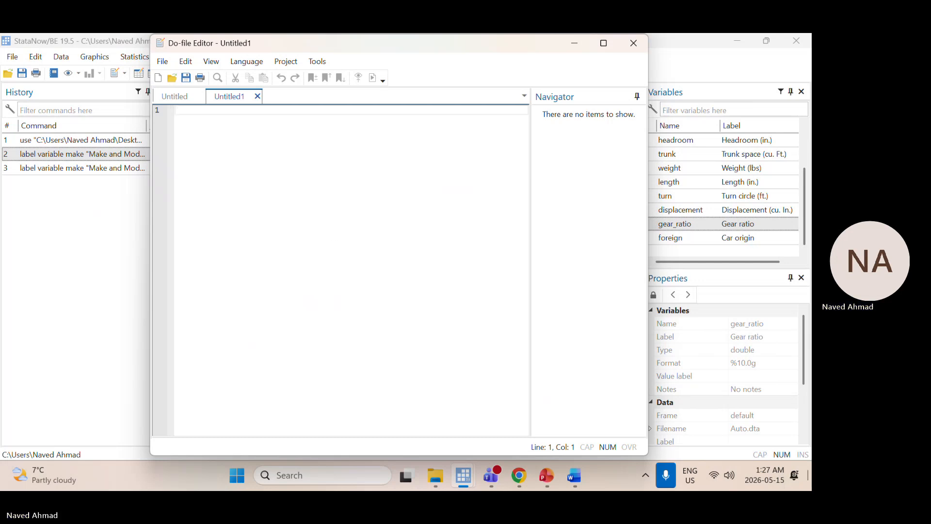
type("lable")
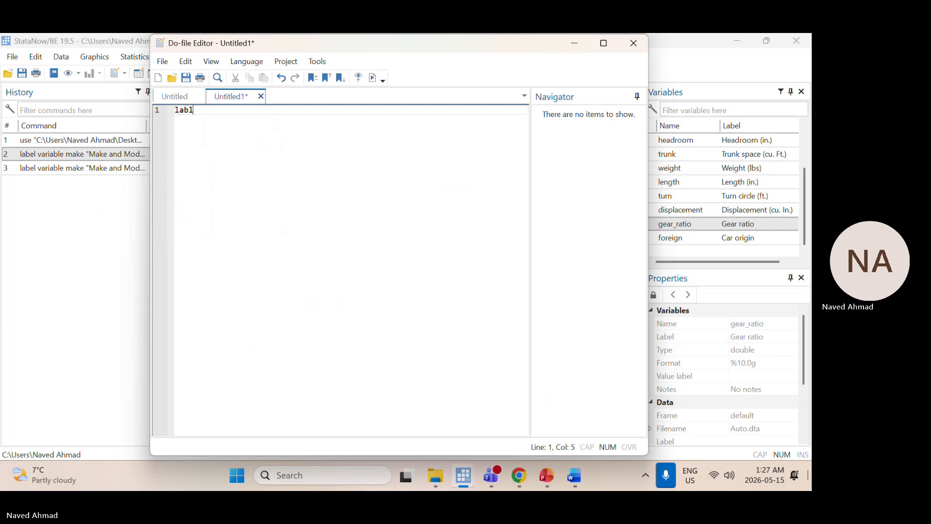
key("BackSpace")
key("BackSpace")
key("BackSpace")
key("BackSpace")
key("BackSpace")
key("BackSpace")
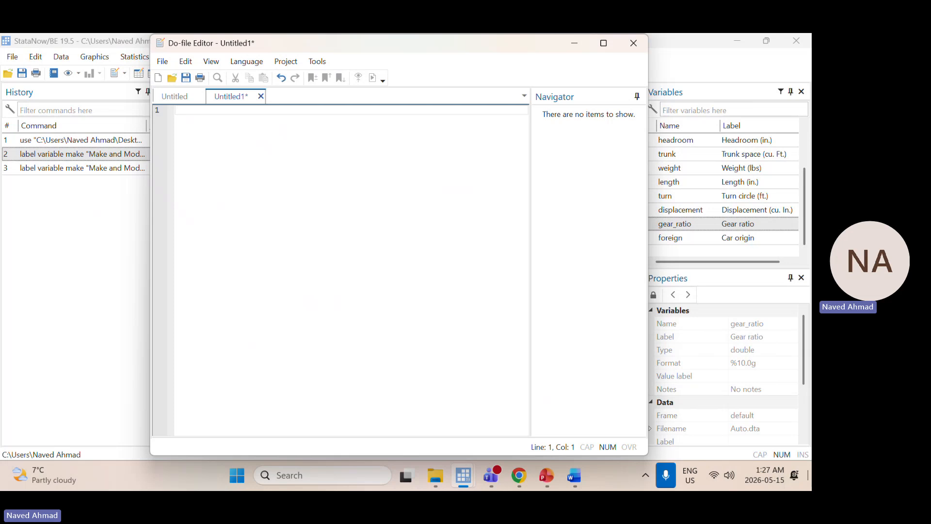
Step: Write label variable make "Make and model" as the first line of the do-file
type("l")
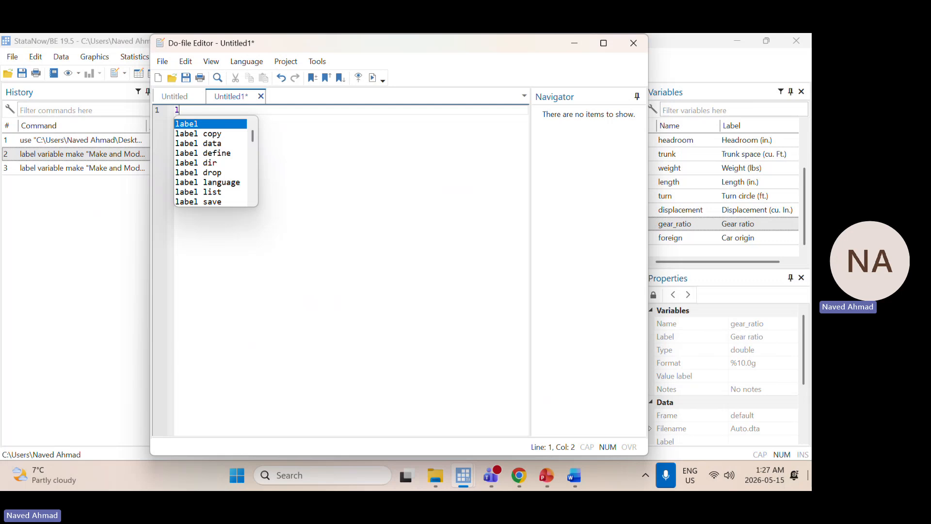
type("b")
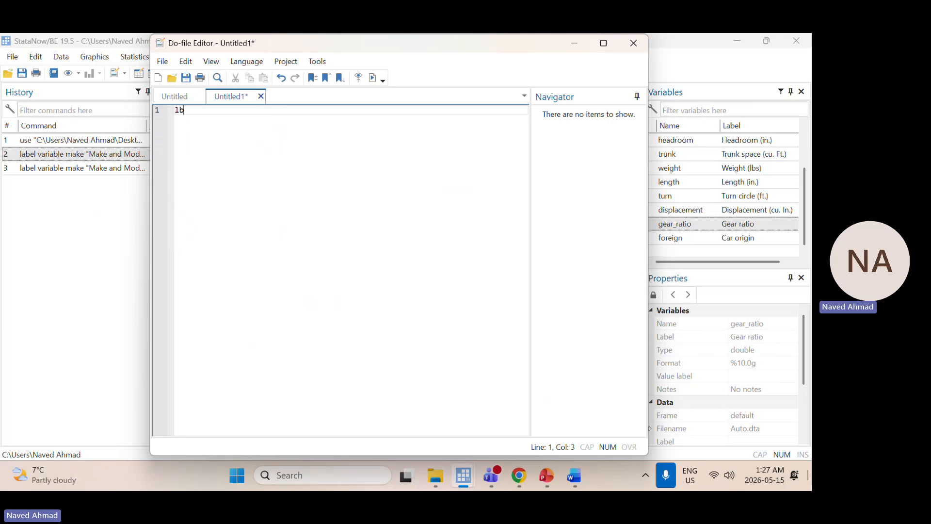
type("el")
key("BackSpace")
key("BackSpace")
key("BackSpace")
type("a")
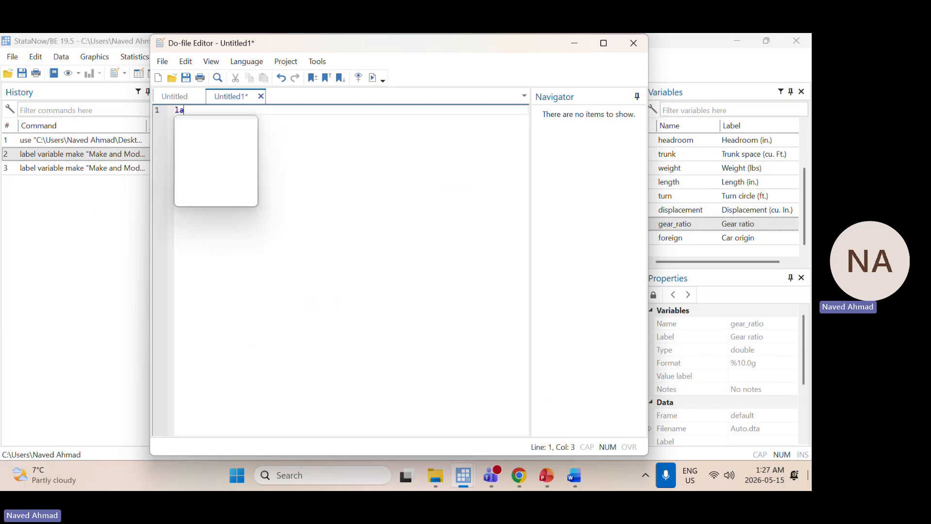
type("bel ")
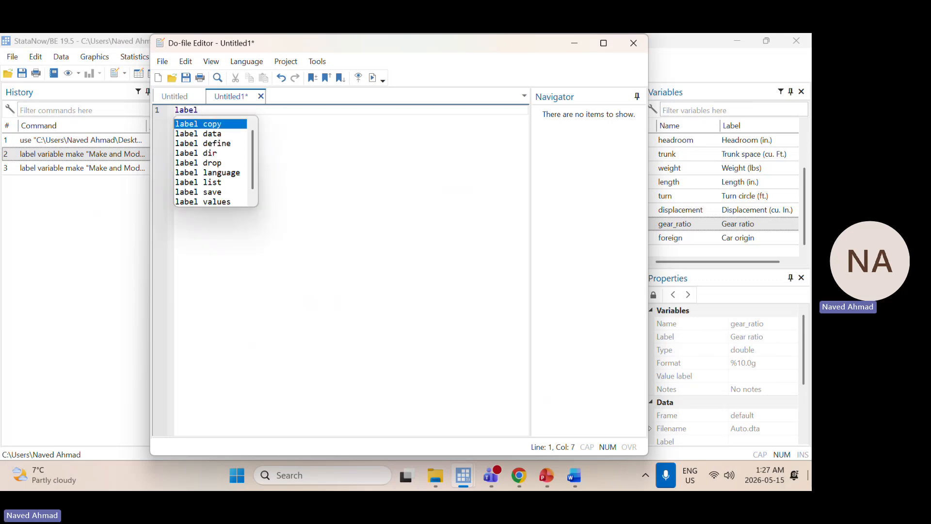
type("variable")
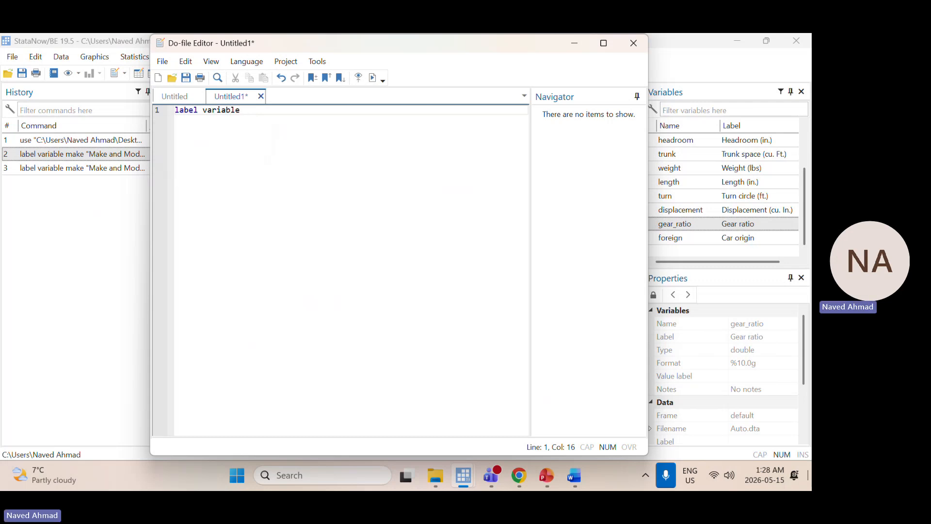
type("make ")
type("\"")
type("Make ")
type("and m")
type("o")
type("dle")
key("BackSpace")
key("BackSpace")
type("el")
key("Right")
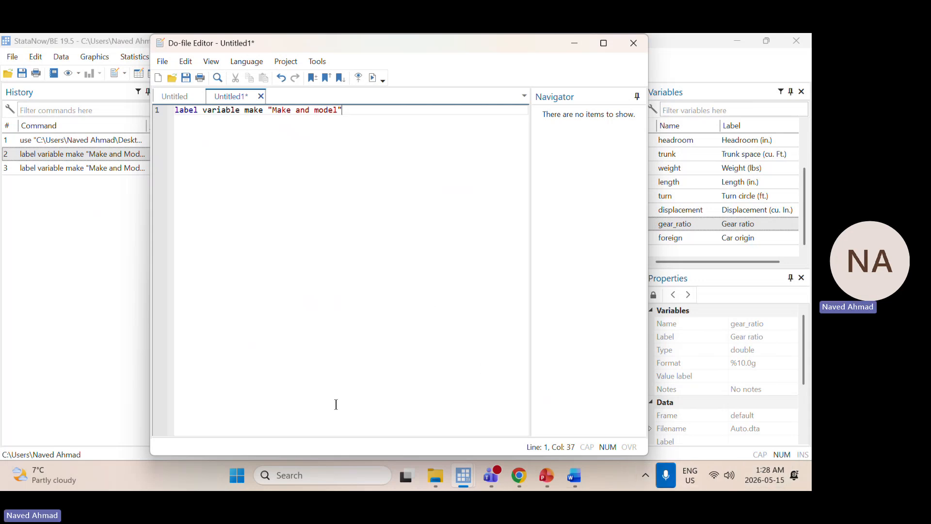
key("Return")
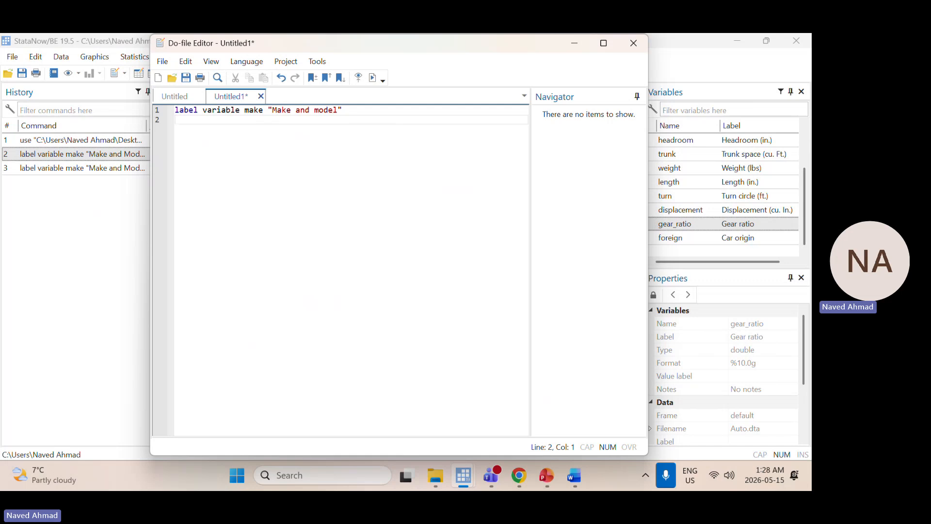
Step: Write label variable price "PRICE" as the second line of the do-file, checking the variable name in the variable list
type("labe")
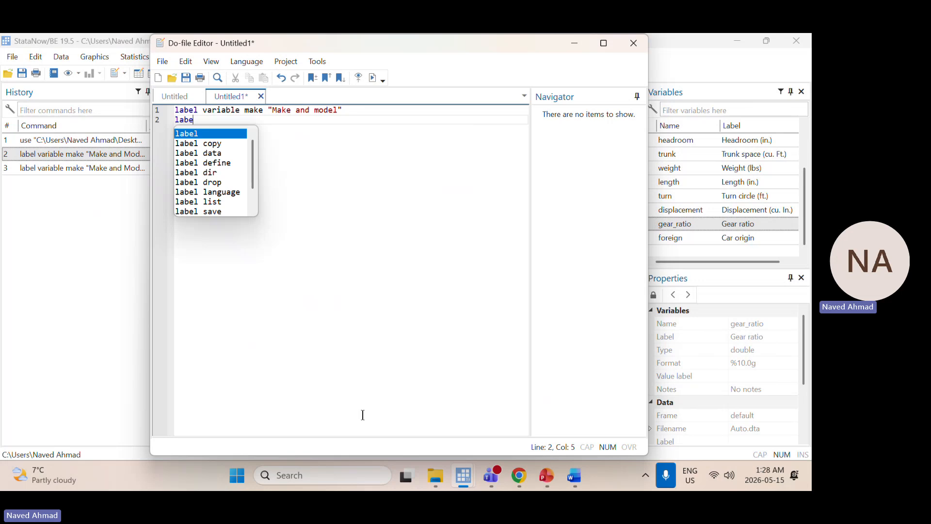
key("BackSpace")
type("el variba")
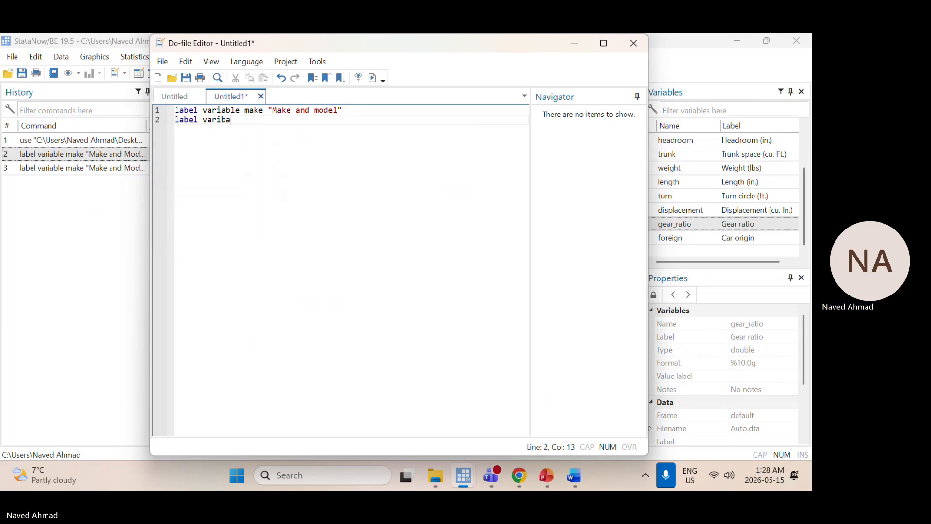
key("BackSpace")
type("able p")
key("BackSpace")
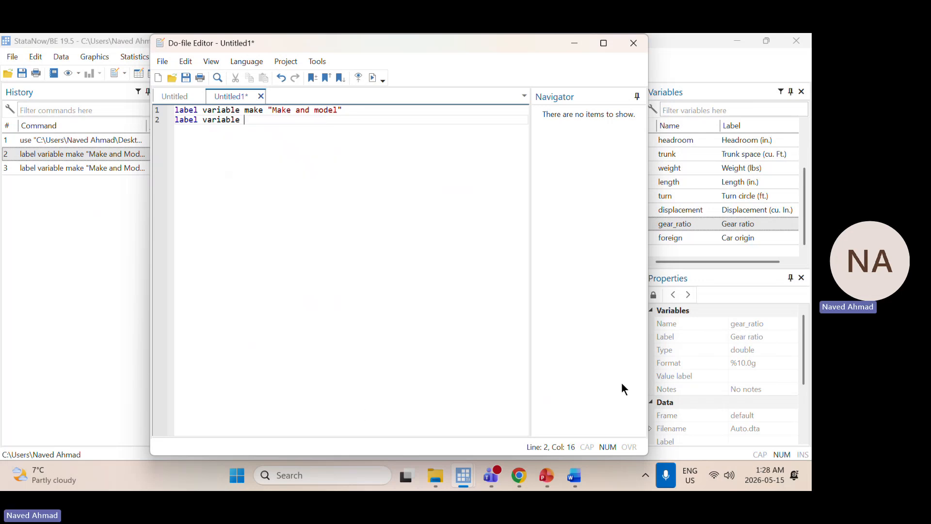
scroll(679, 194, "up", 2)
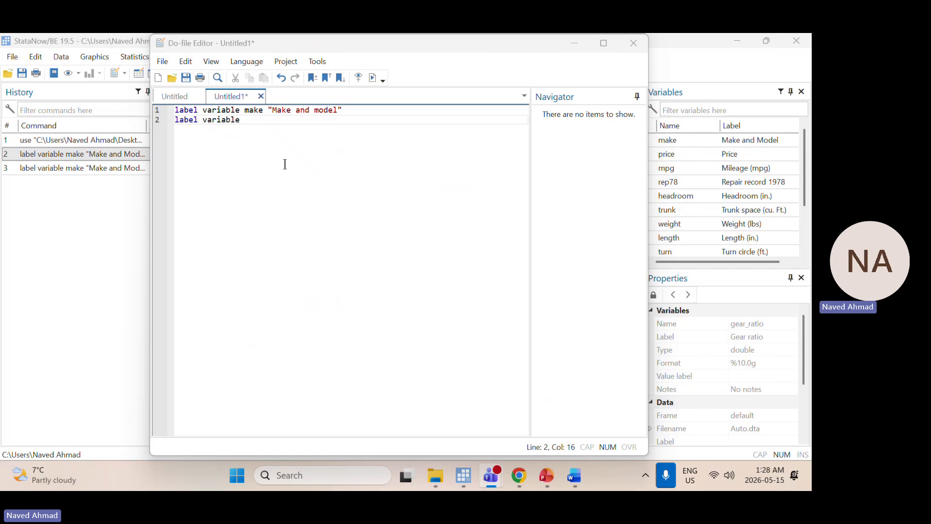
left_click(244, 121)
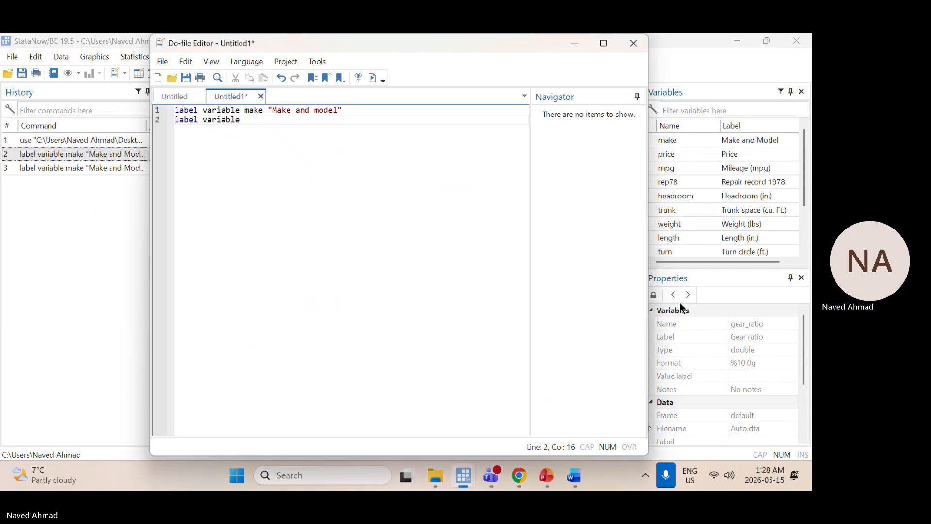
key("BackSpace")
type("prce")
key("BackSpace")
key("BackSpace")
type("ice ")
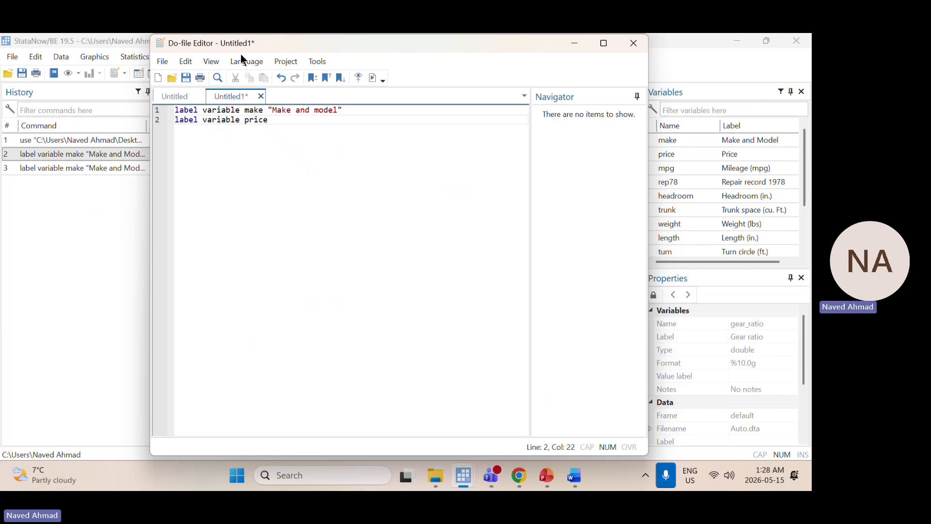
type("\"")
type("PRICE")
key("End")
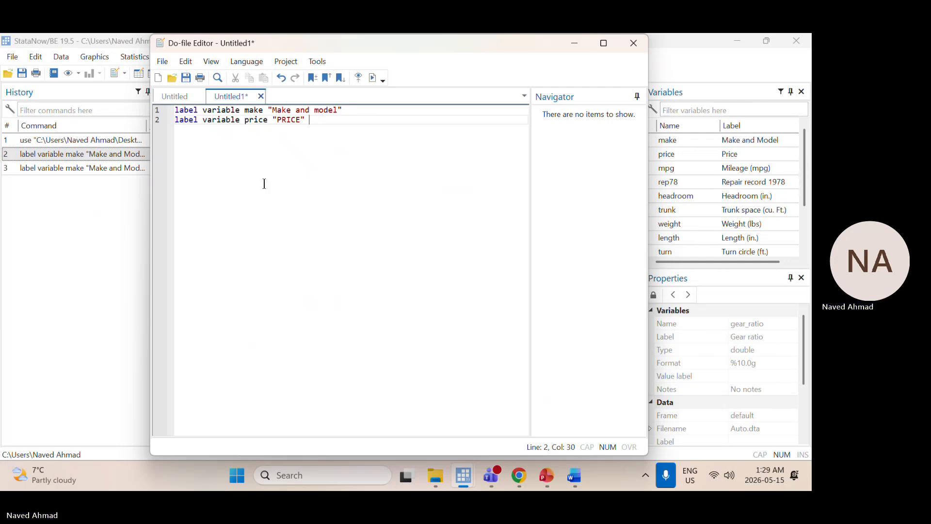
Step: Look at the main Stata window and its empty command line, and return to the do-file
left_click(109, 267)
left_click(231, 434)
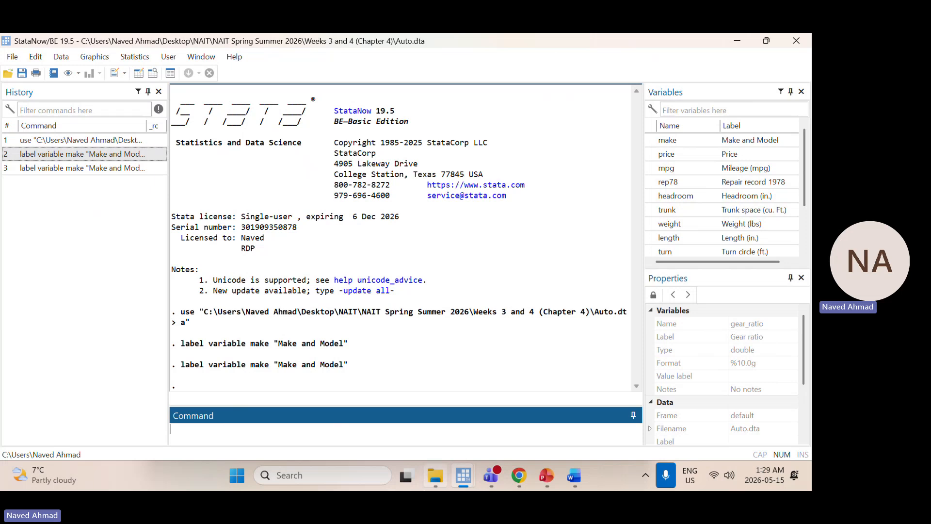
mouse_move(470, 468)
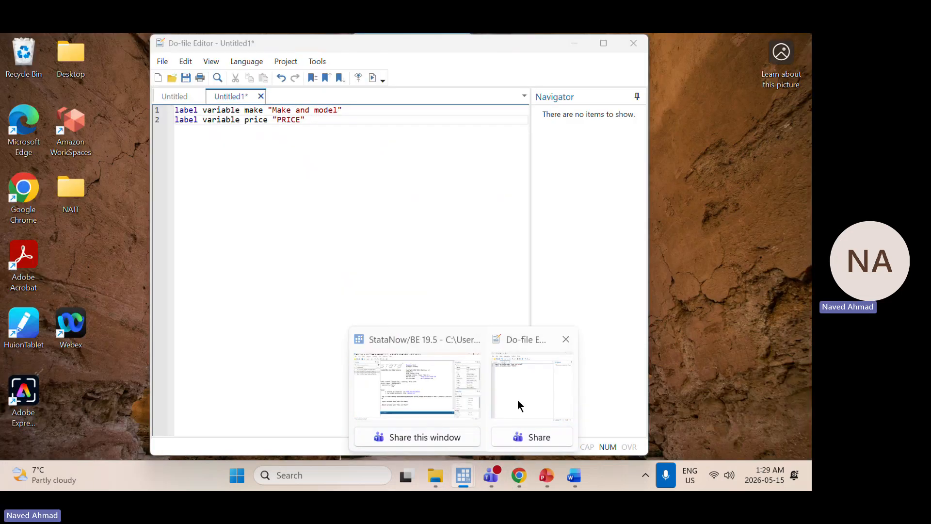
left_click(517, 399)
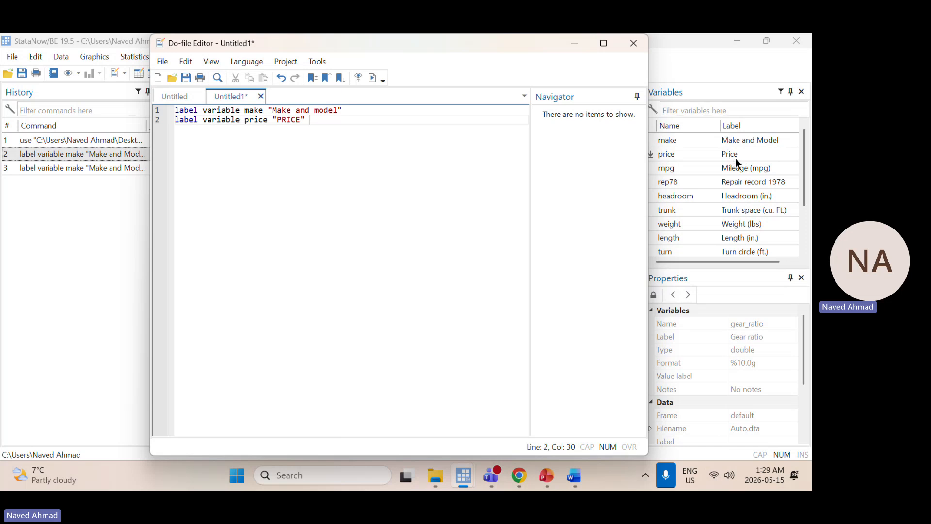
Step: Execute the do-file, check the make and price labels and the results output, and return to the do-file
left_click(372, 79)
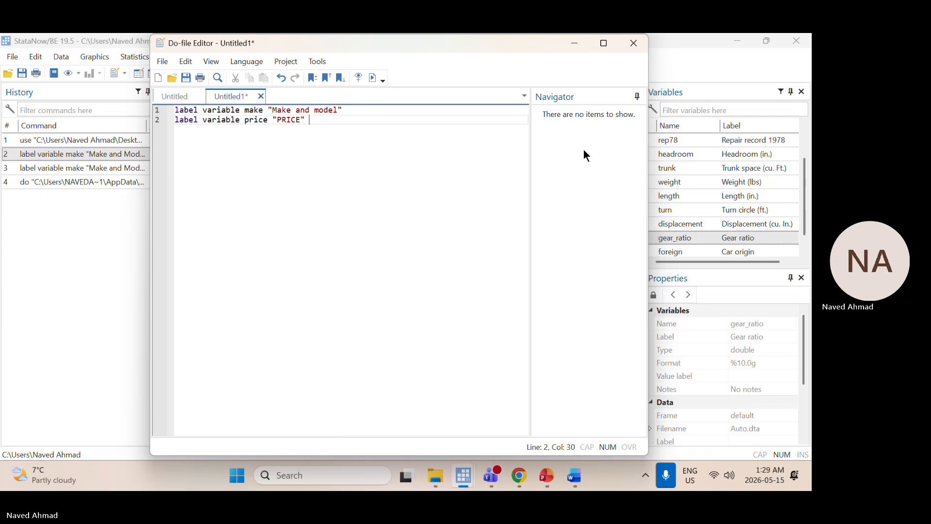
scroll(770, 179, "up", 1)
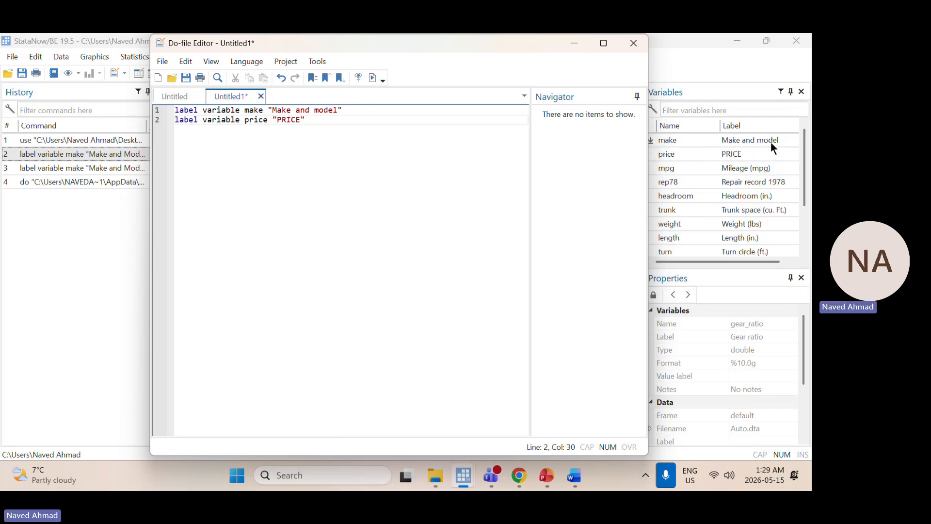
left_click(118, 286)
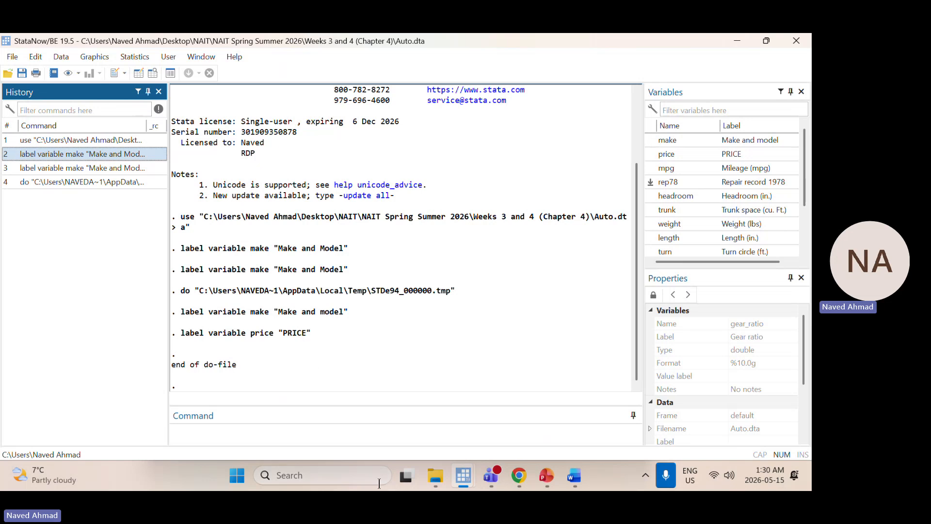
mouse_move(470, 476)
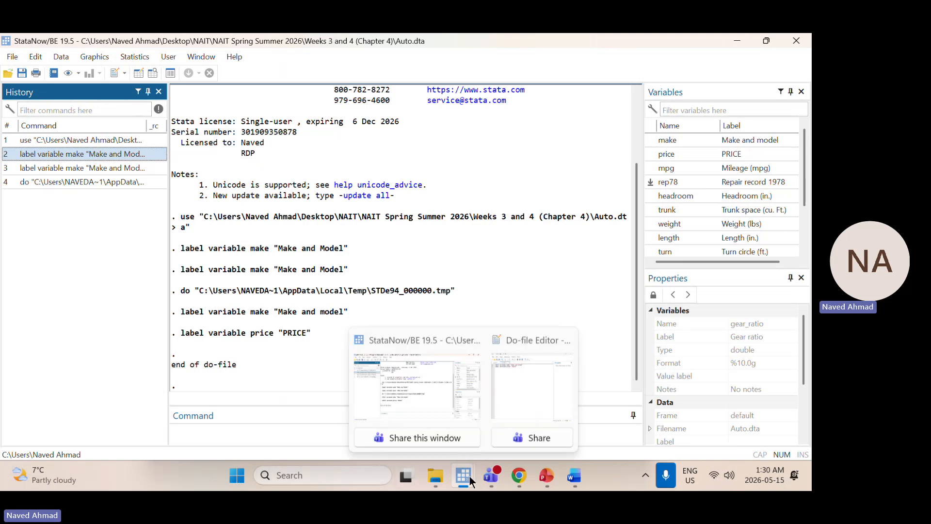
left_click(528, 385)
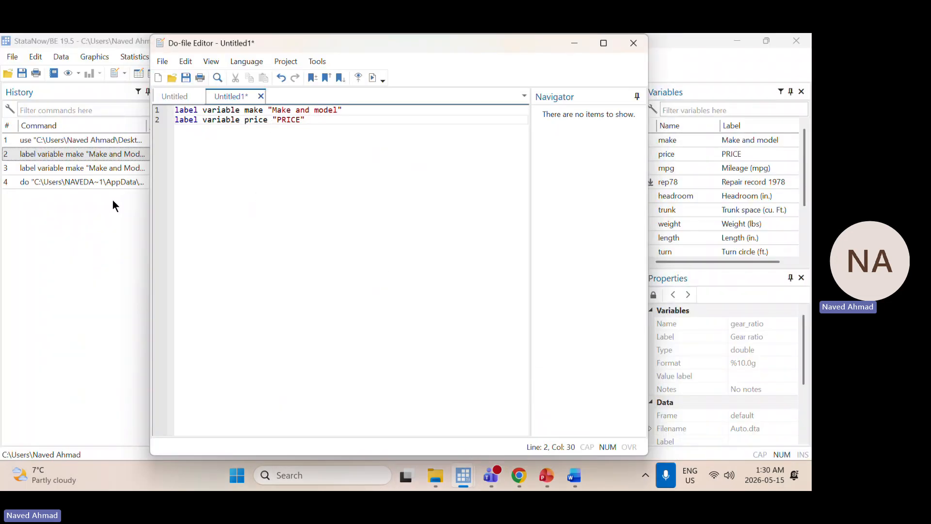
left_click(163, 62)
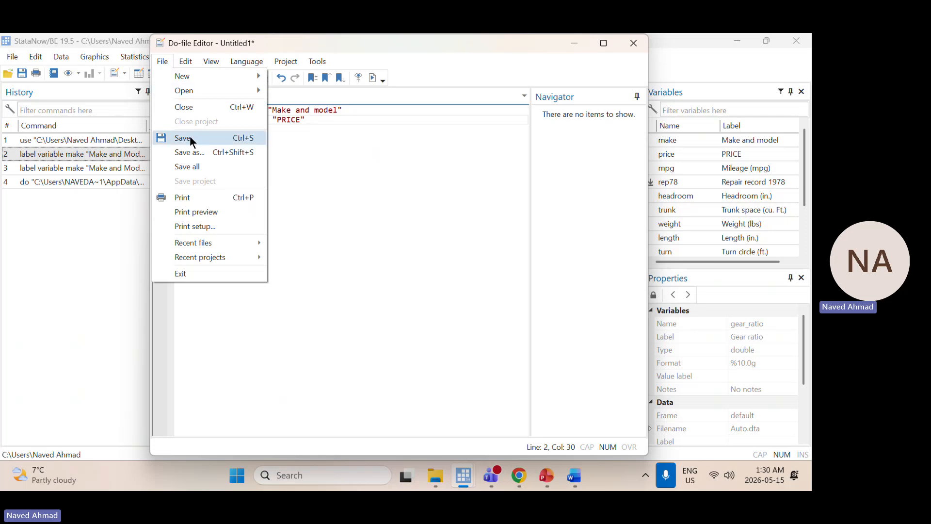
left_click(199, 151)
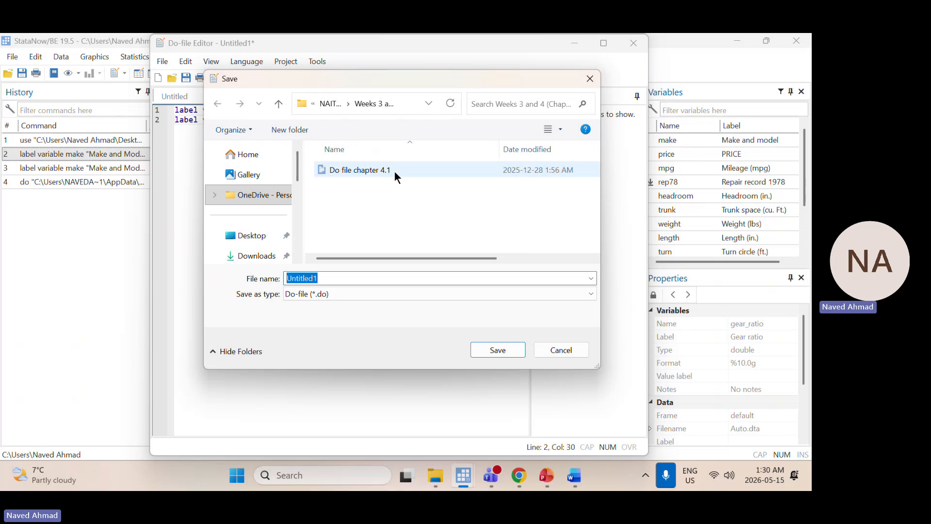
left_click(318, 279)
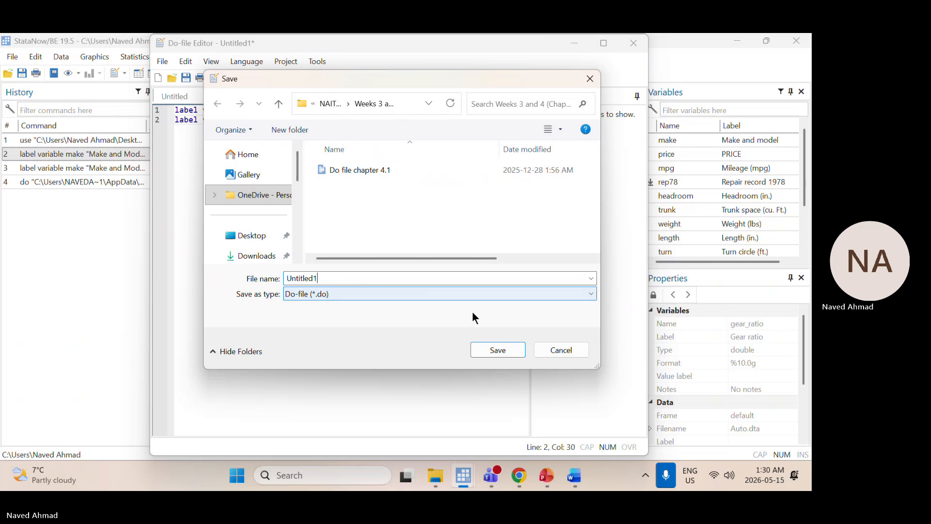
left_click(561, 354)
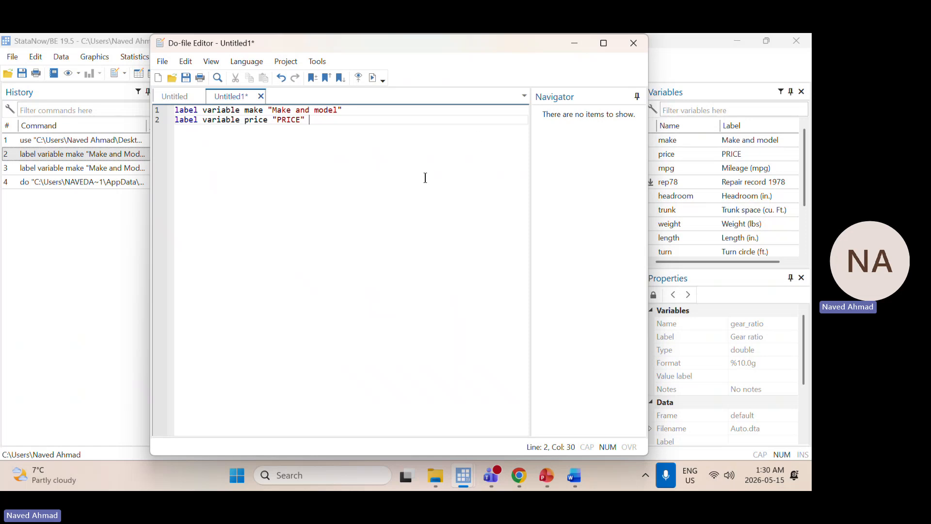
Step: Add the describe command as a third line of the do-file
left_click(307, 120)
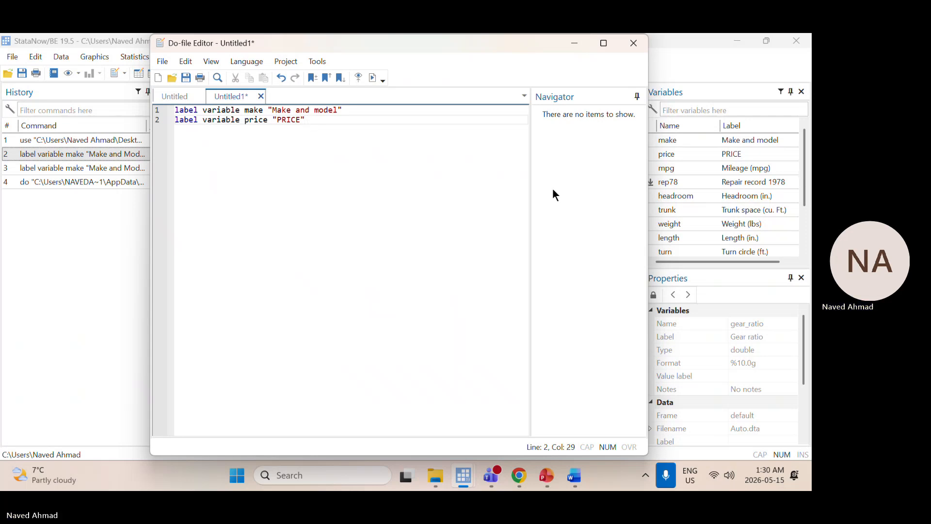
key("Return")
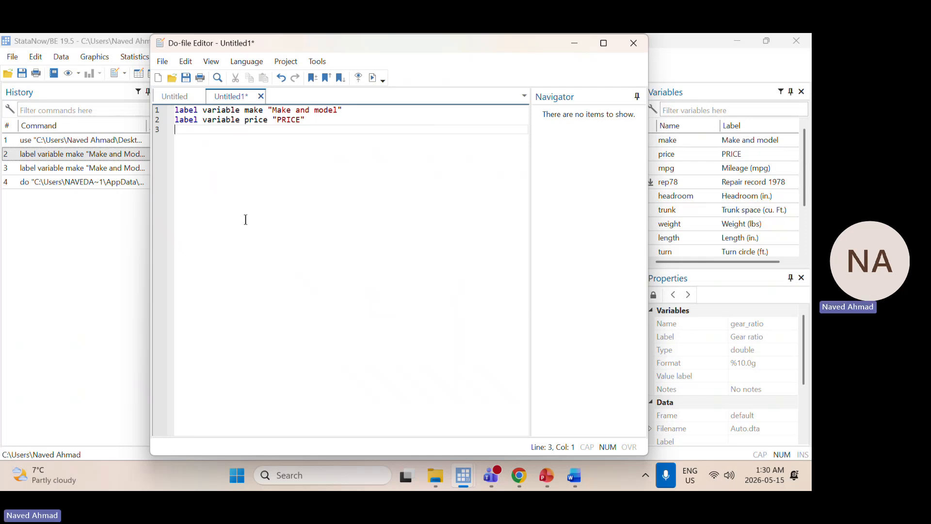
type("describe")
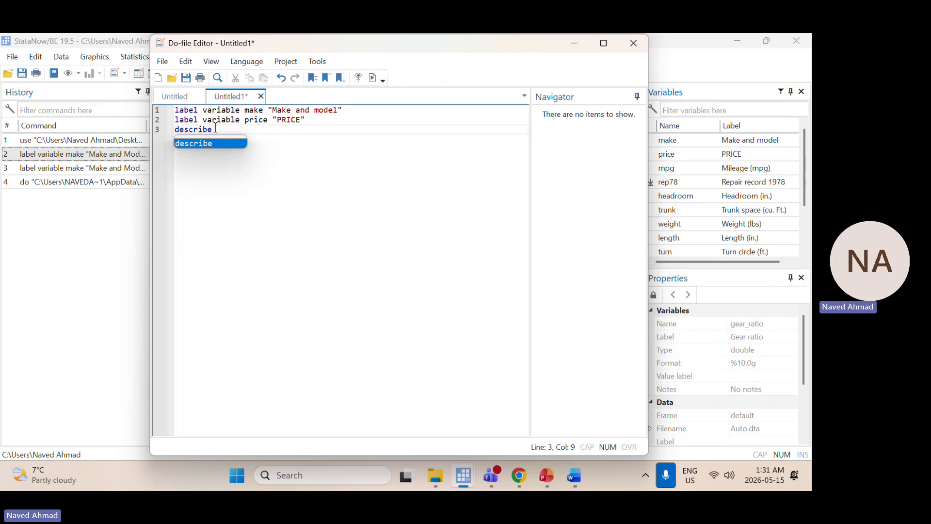
Step: Copy the describe command from the do-file and run it from the main window's command line
left_click_drag(213, 130, 175, 130)
key("ctrl+c")
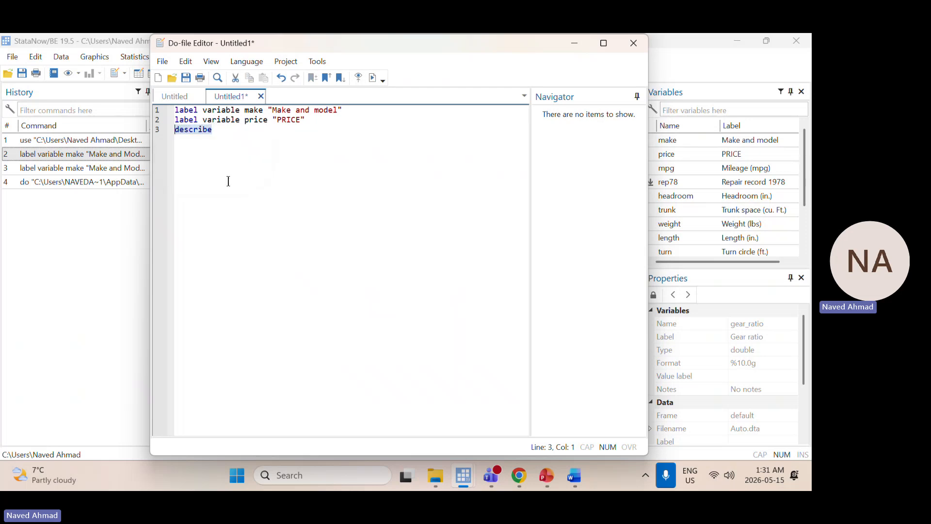
left_click(112, 275)
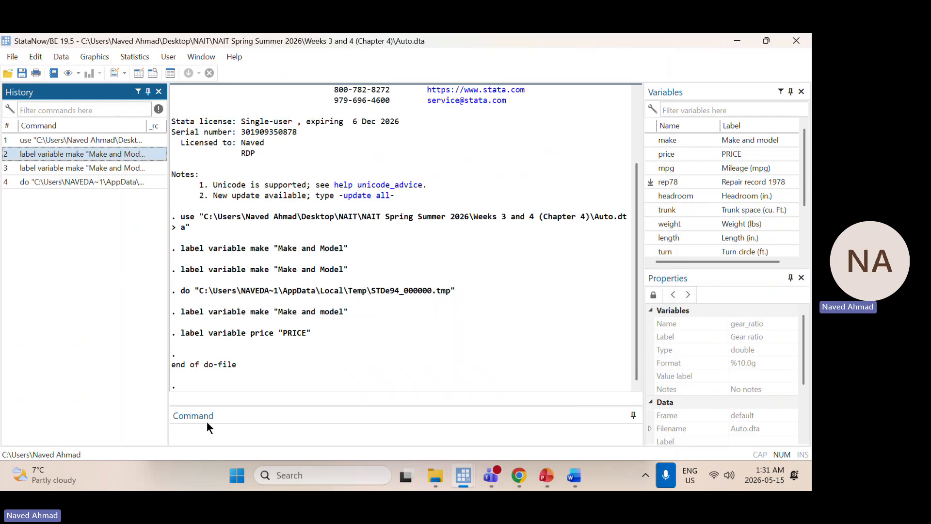
left_click(201, 433)
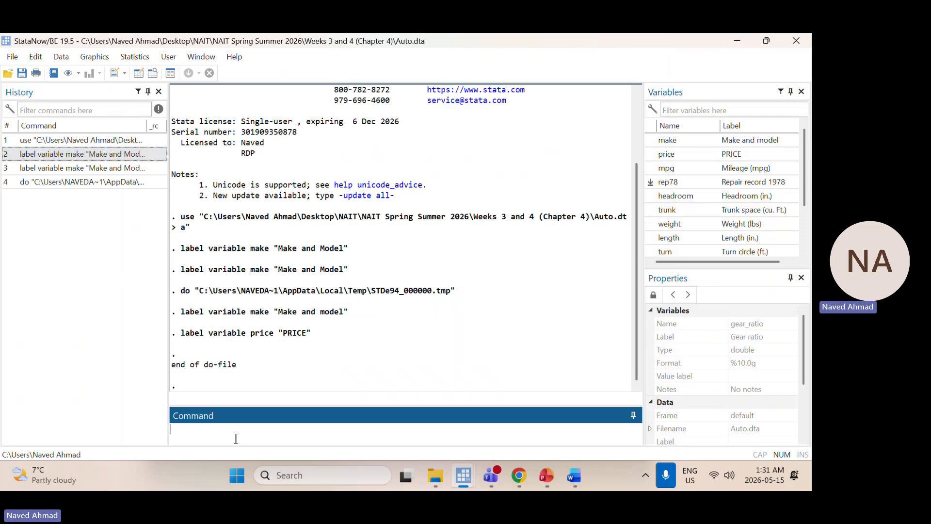
key("ctrl+v")
key("Return")
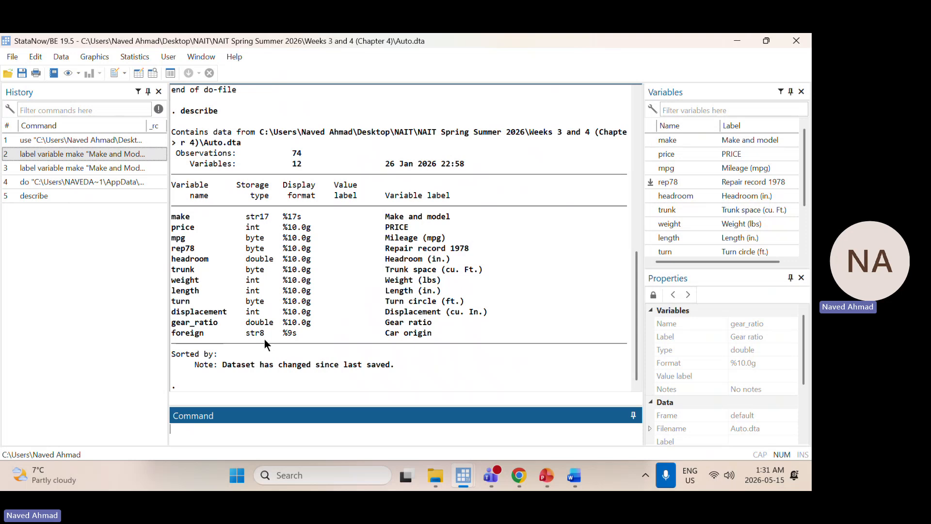
right_click(437, 142)
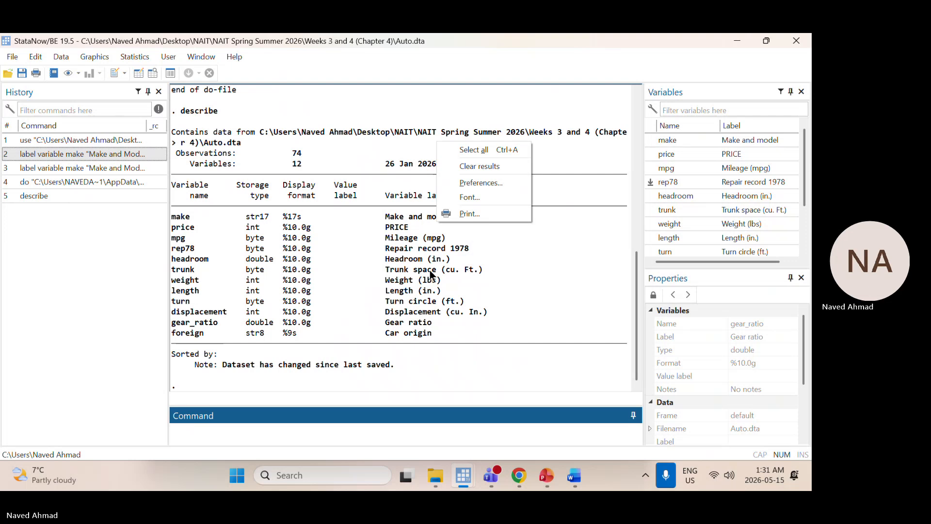
left_click(436, 284)
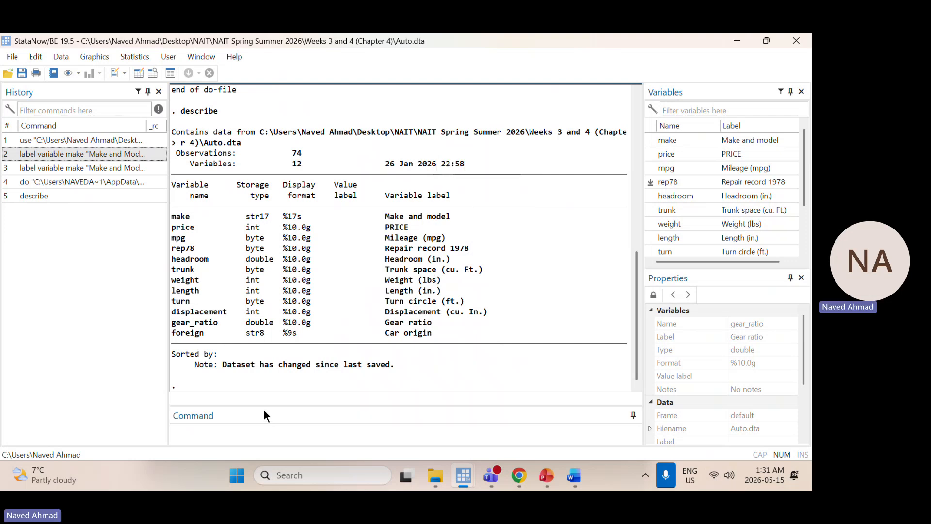
Step: Return to the do-file and add sum as its fourth line, below describe
mouse_move(512, 477)
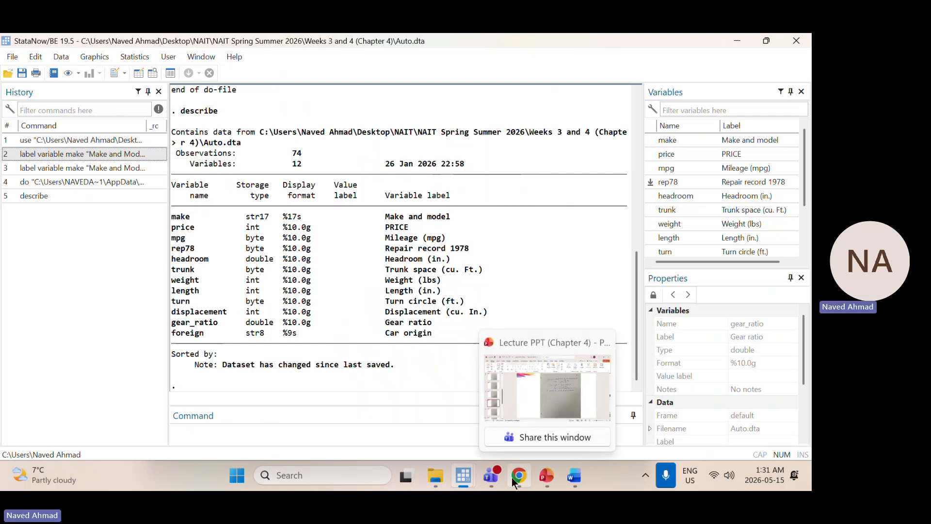
mouse_move(463, 477)
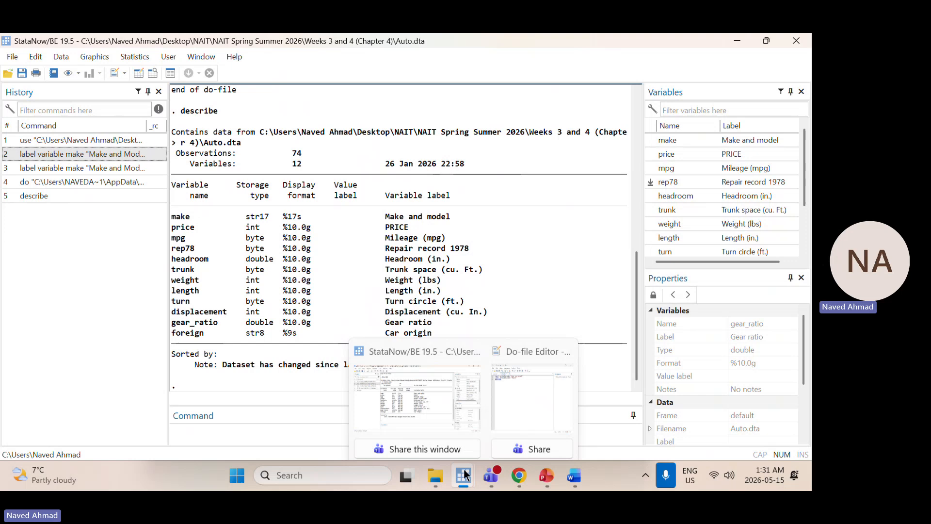
left_click(491, 412)
left_click(222, 132)
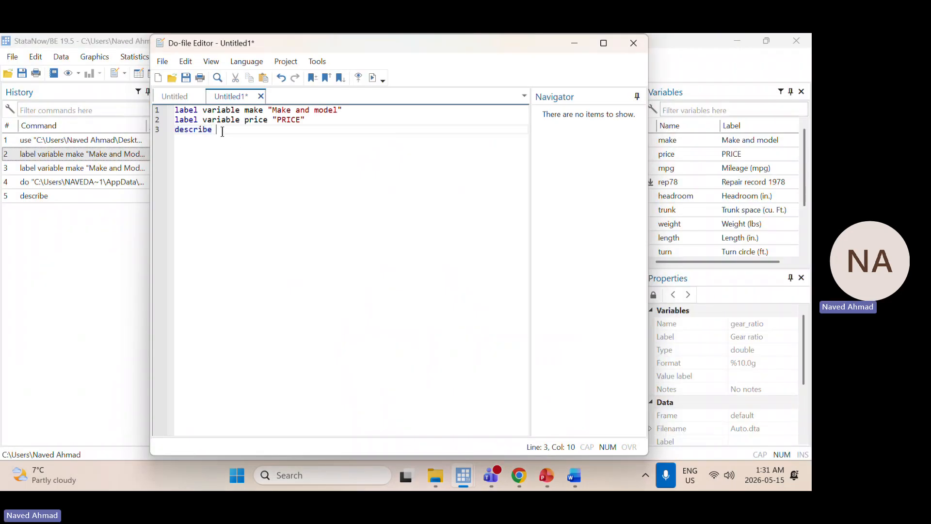
key("alt+Tab")
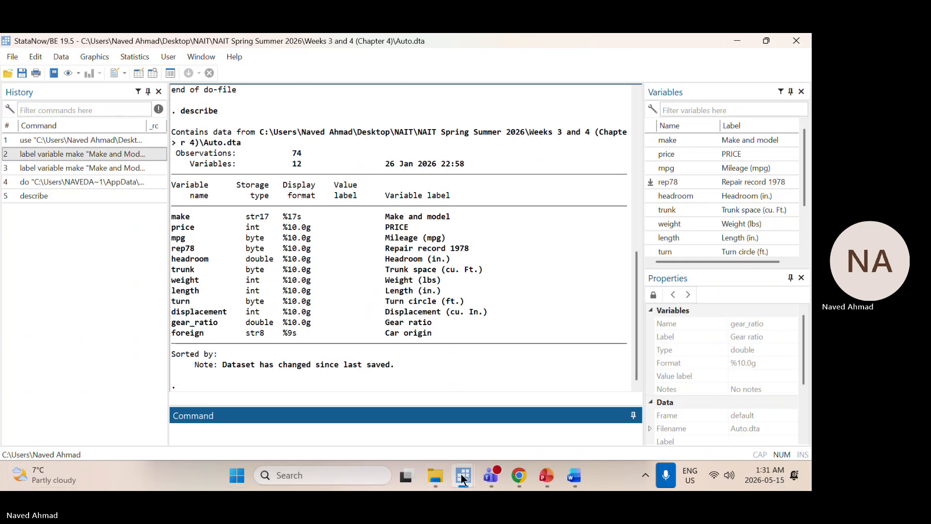
mouse_move(465, 475)
left_click(514, 393)
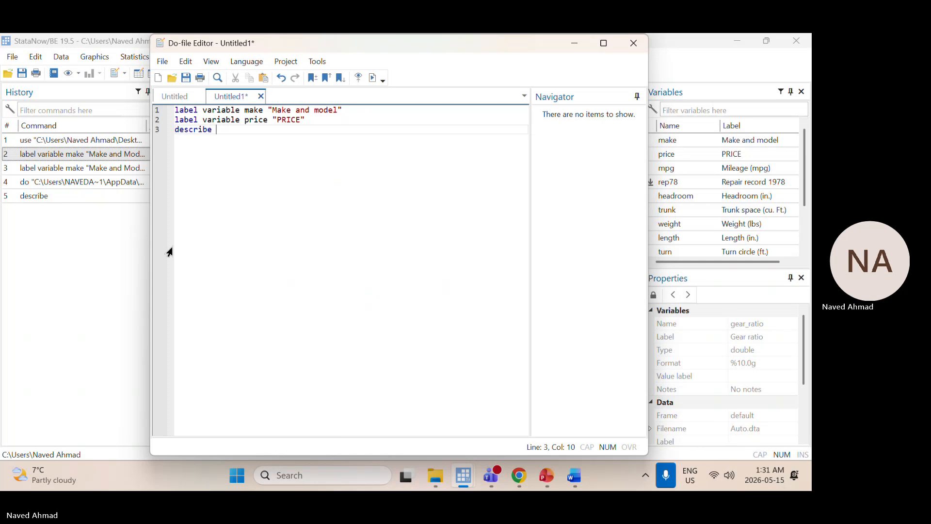
key("BackSpace")
key("Return")
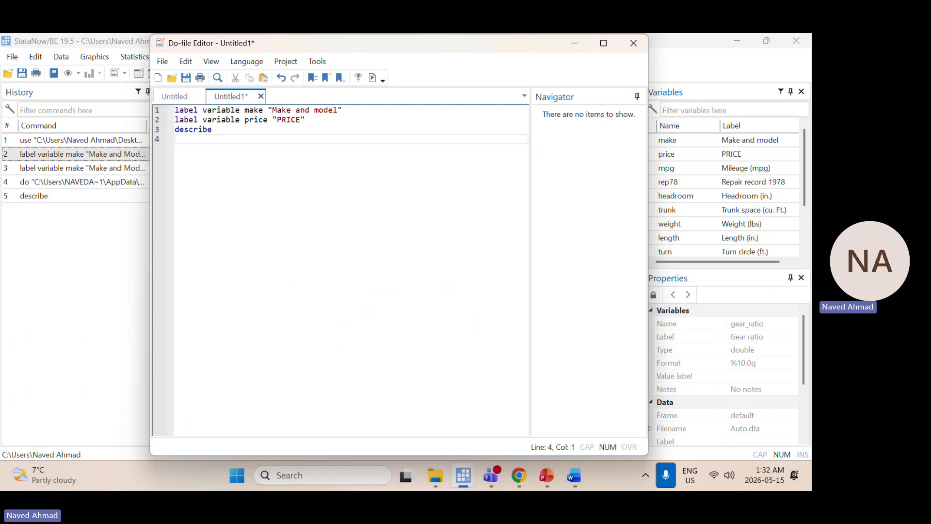
type("sum")
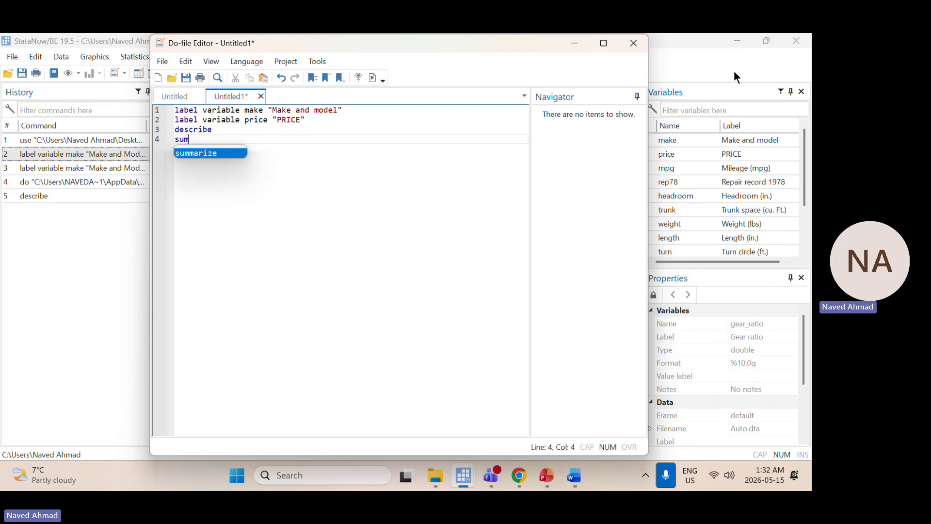
Step: Run the sum command from the main window's command line to summarize all variables
left_click(94, 354)
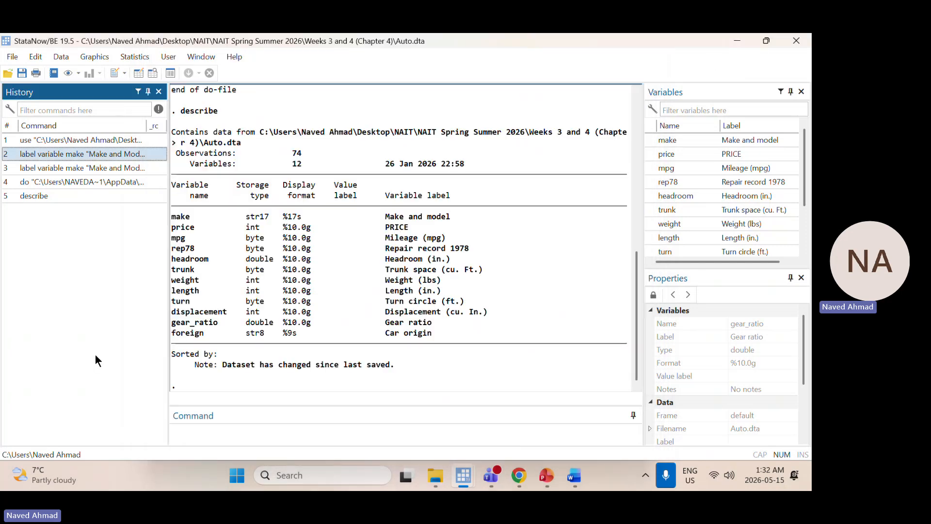
left_click(292, 426)
type("s")
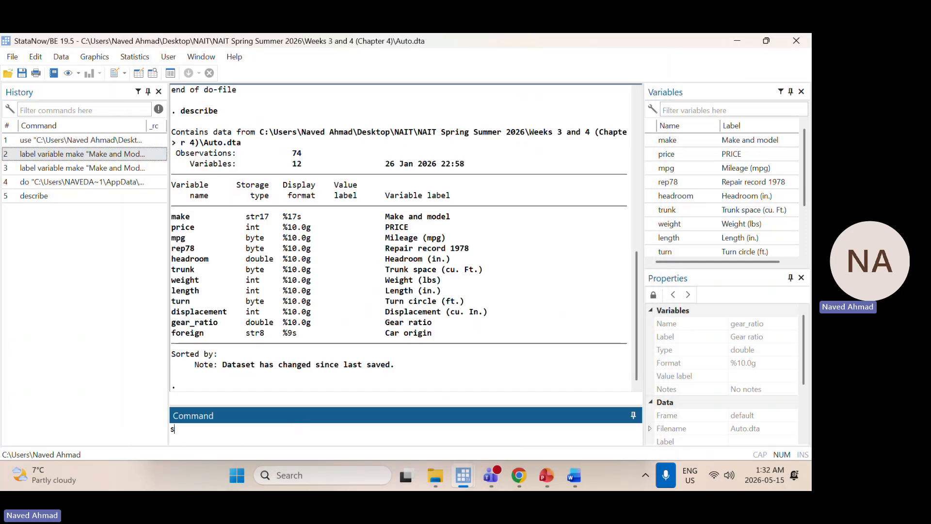
type("um")
key("Return")
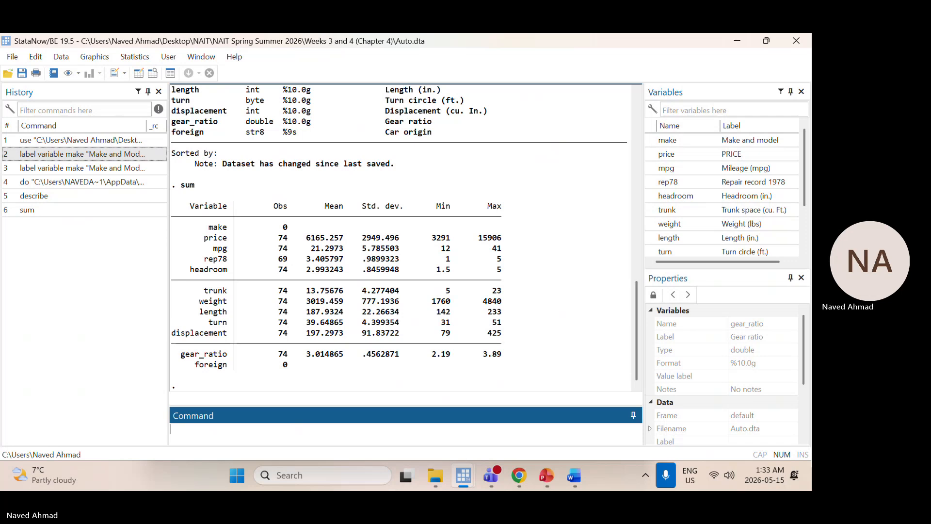
Step: Write the conditional summary command sum if price <= 14000 on the command line
type("sum if")
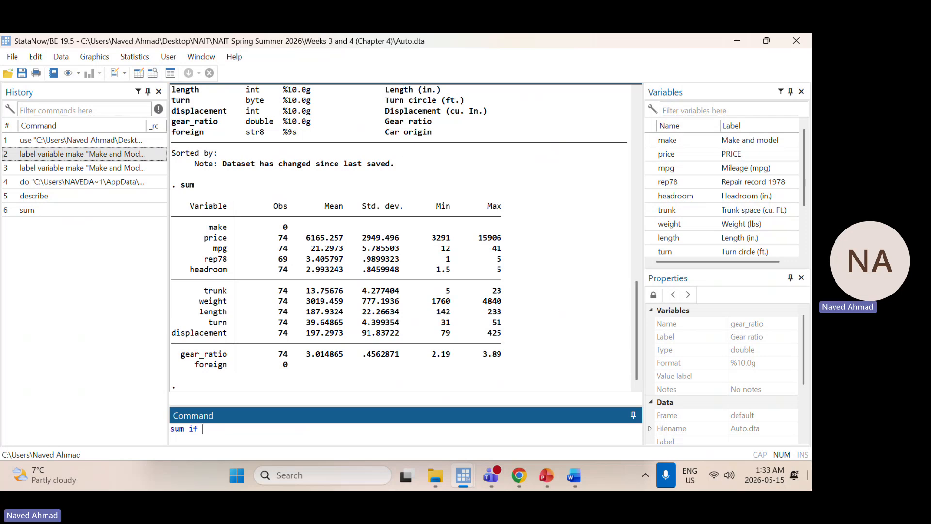
type("price <=")
type("14")
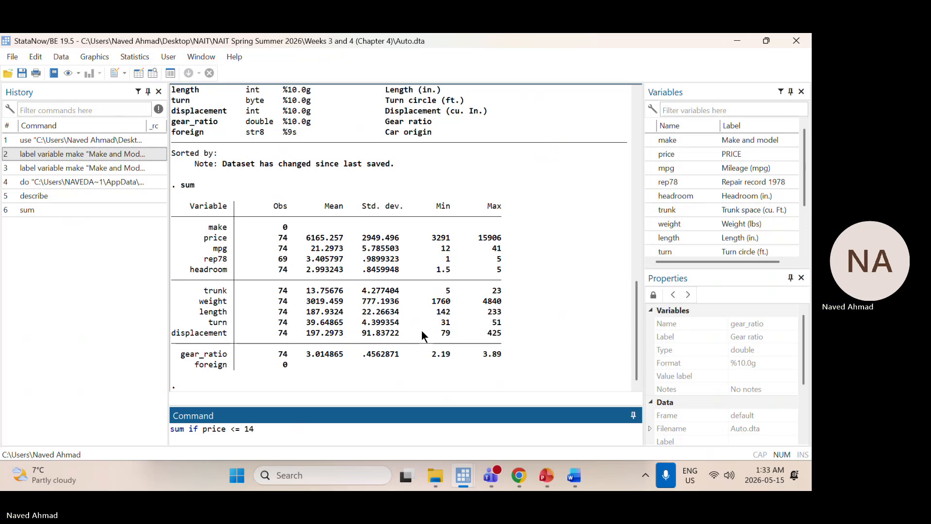
type("000")
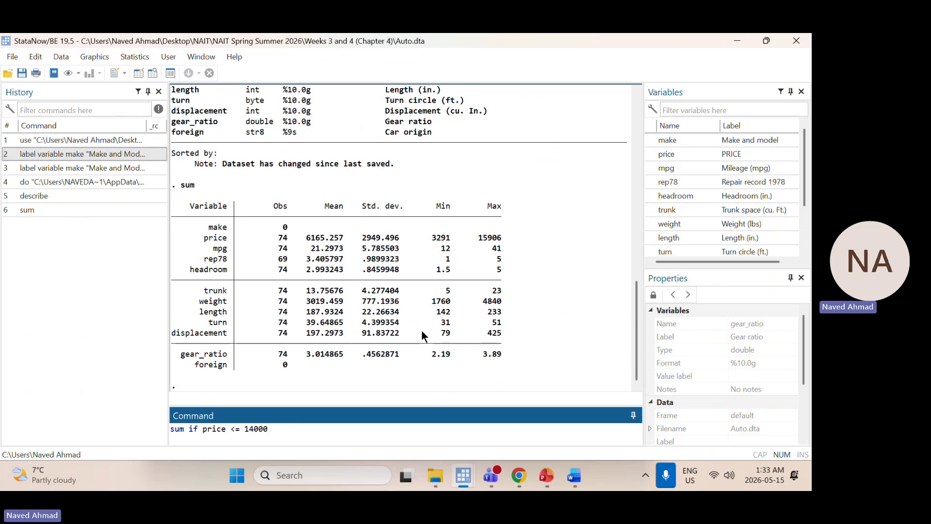
Step: Try the >= operator in the unexecuted price condition, and restore the <= operator
left_click(235, 429)
key("BackSpace")
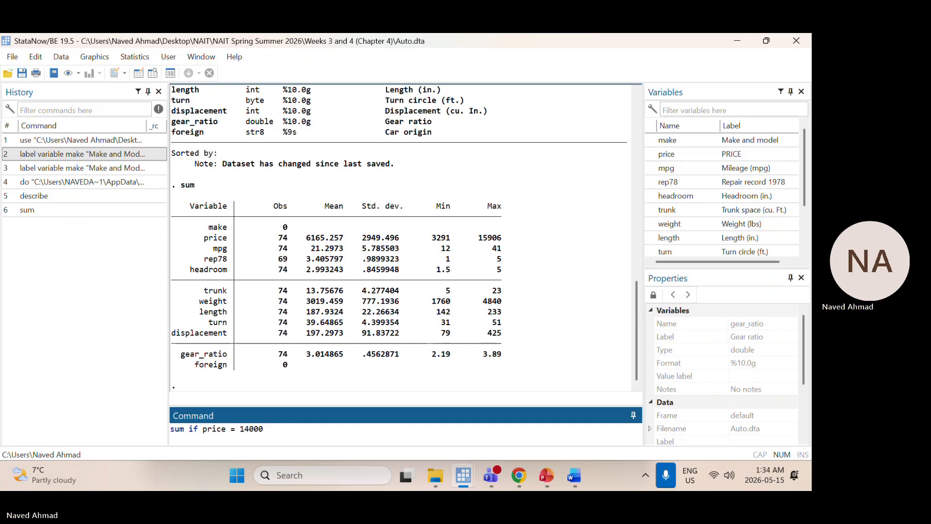
type(">")
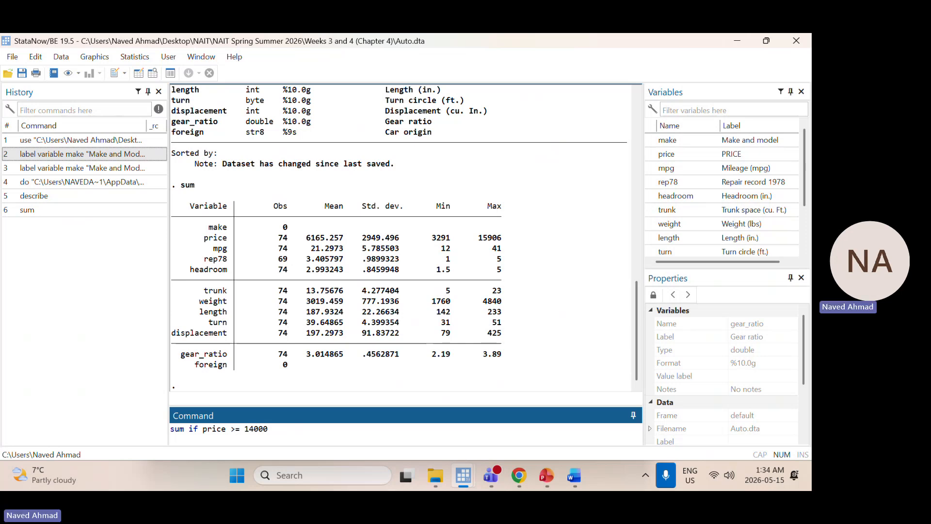
key("BackSpace")
type("<<")
key("BackSpace")
Step: Execute the summary for prices up to 14000 and compare it with the unrestricted summary
left_click(273, 430)
mouse_move(532, 478)
key("Return")
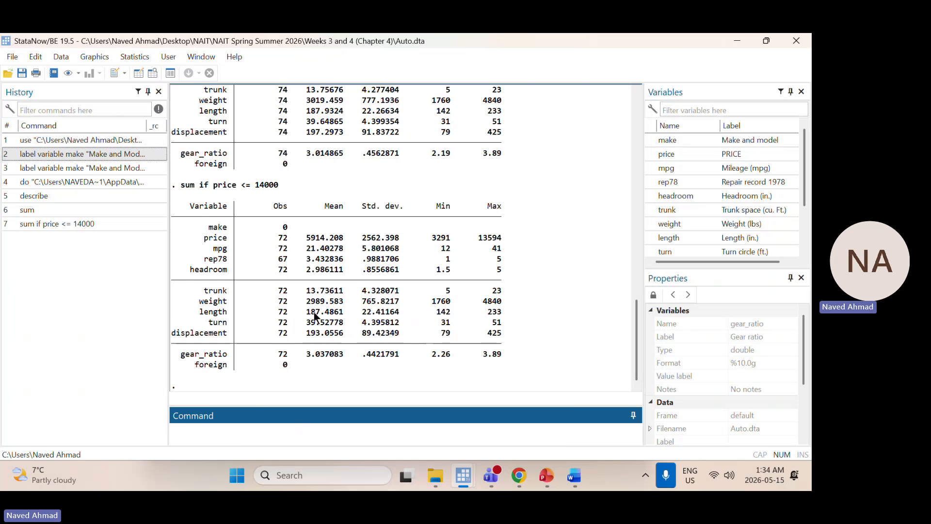
scroll(319, 314, "up", 3)
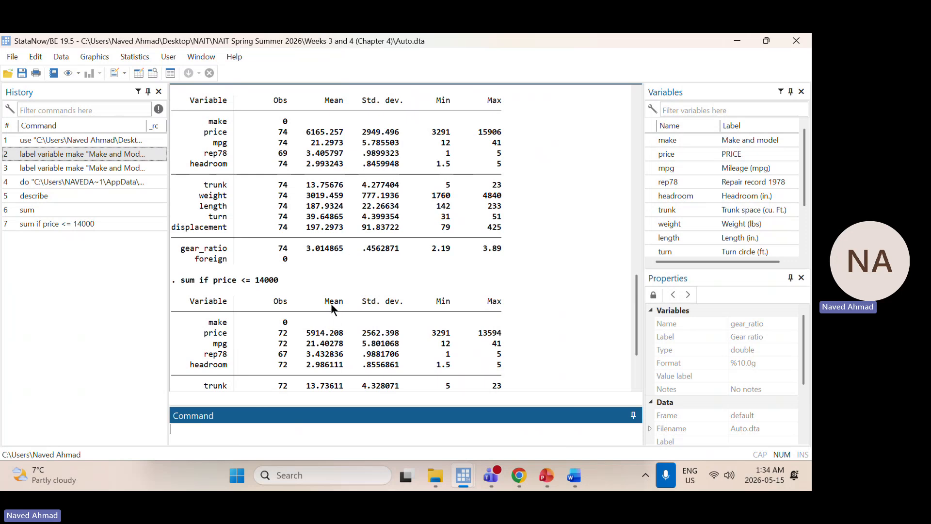
scroll(336, 299, "down", 2)
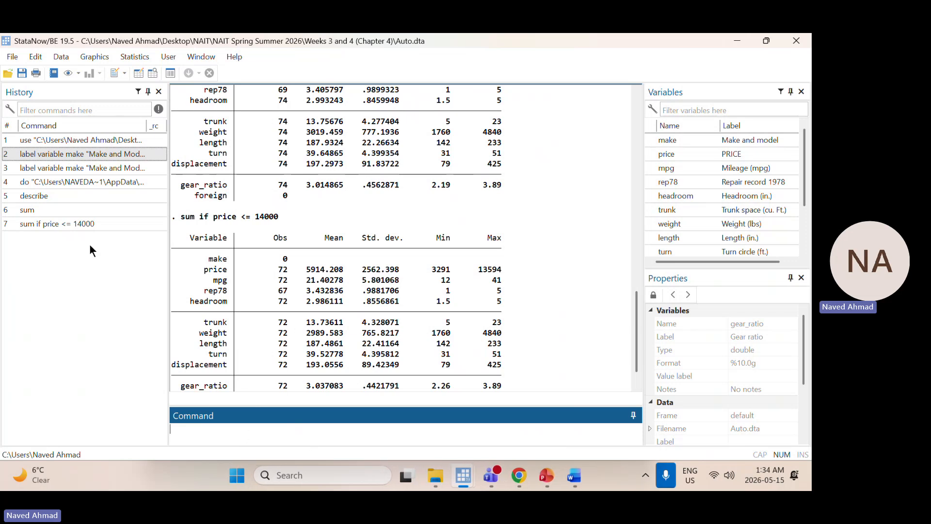
Step: Copy sum if price <= 14000 from the command history into the do-file as its fifth line
left_click(75, 224)
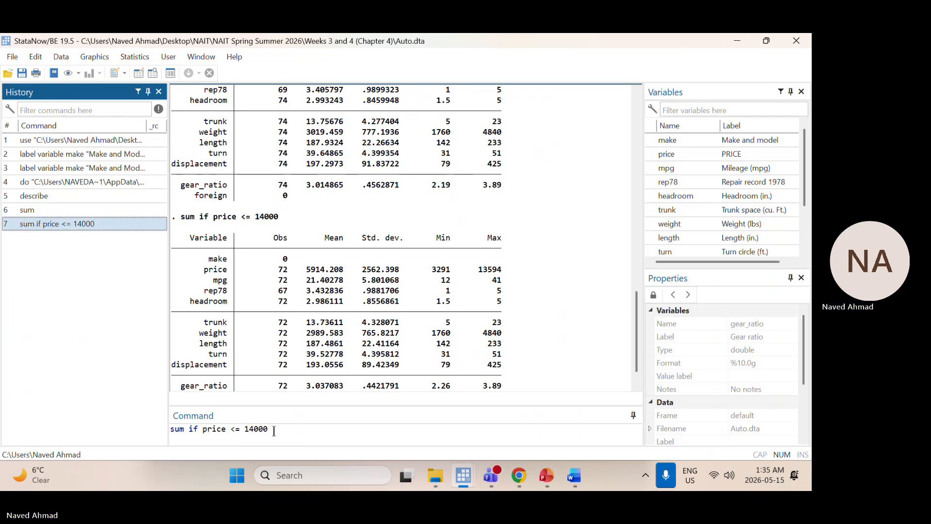
left_click_drag(269, 430, 167, 431)
key("ctrl+c")
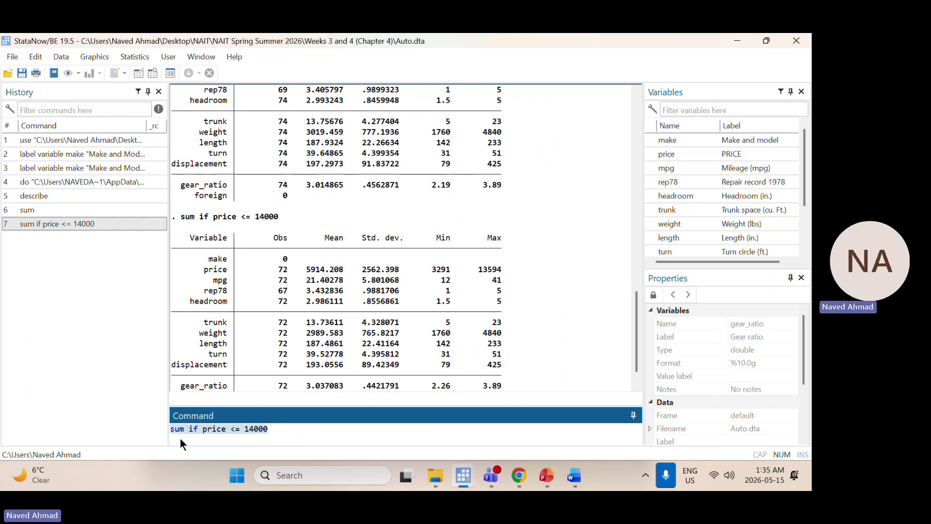
left_click(463, 475)
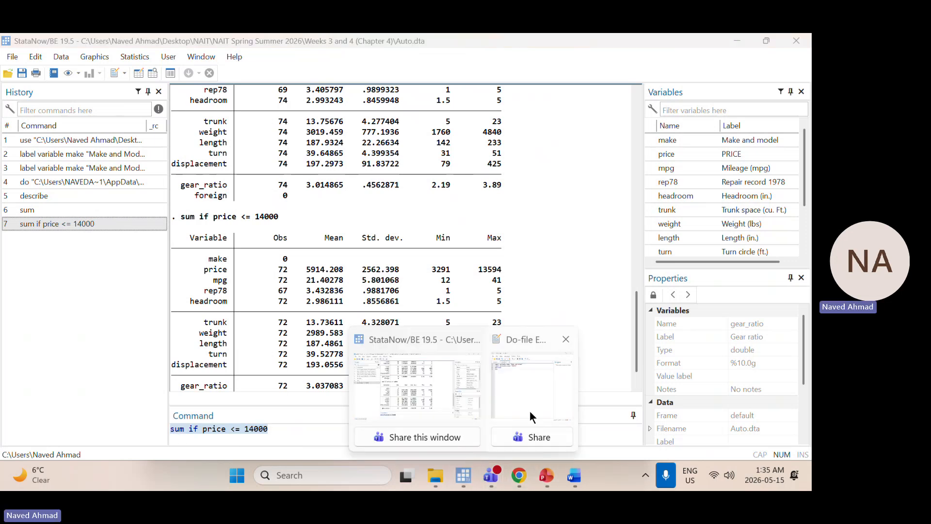
left_click(530, 411)
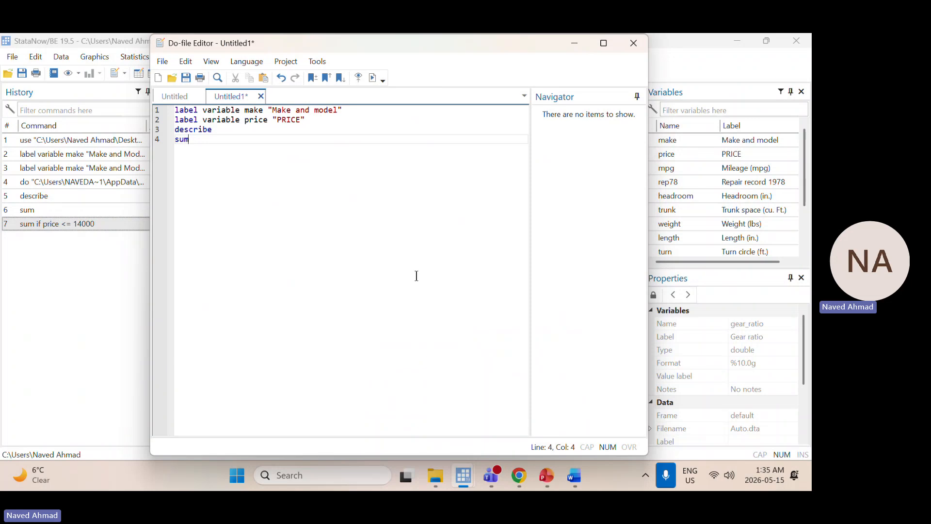
key("Return")
key("ctrl+v")
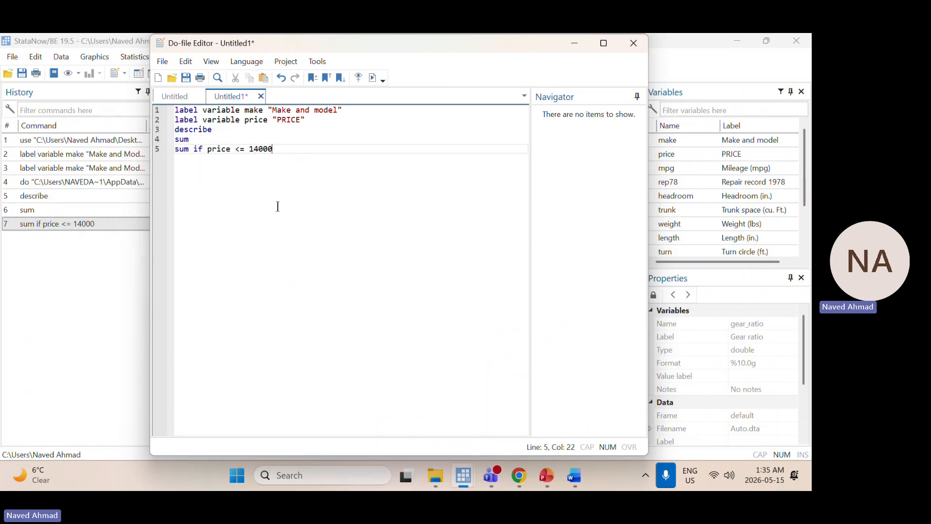
Step: Change the recalled command's condition to >= and run sum if price >= 14000 in the main window
left_click(102, 417)
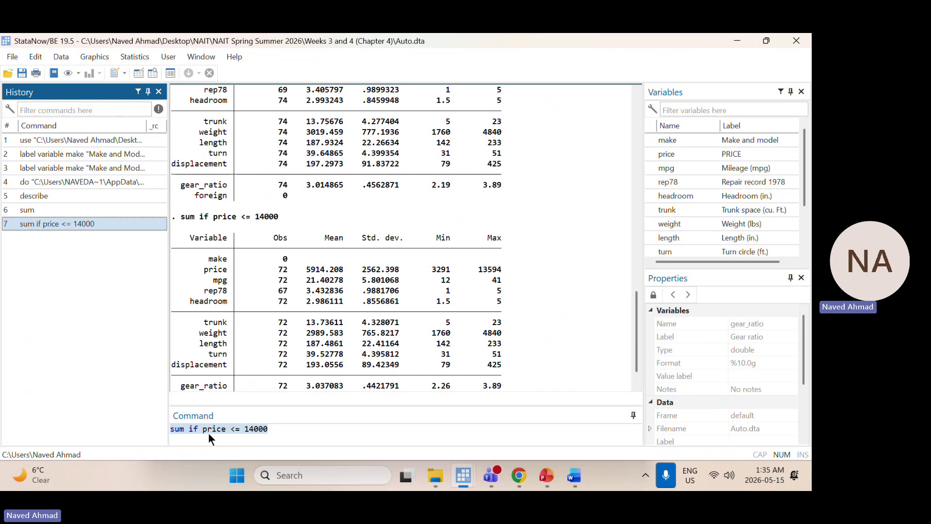
left_click(236, 430)
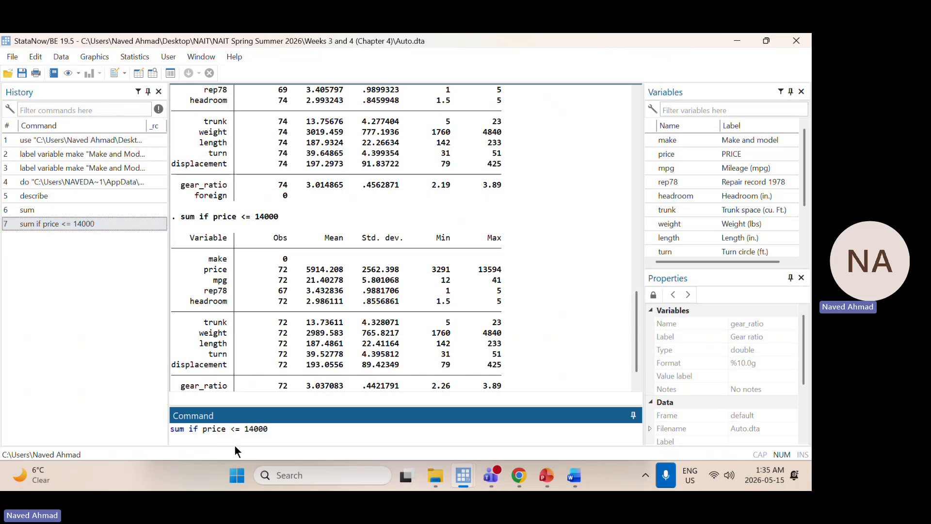
key("BackSpace")
type(">")
key("Return")
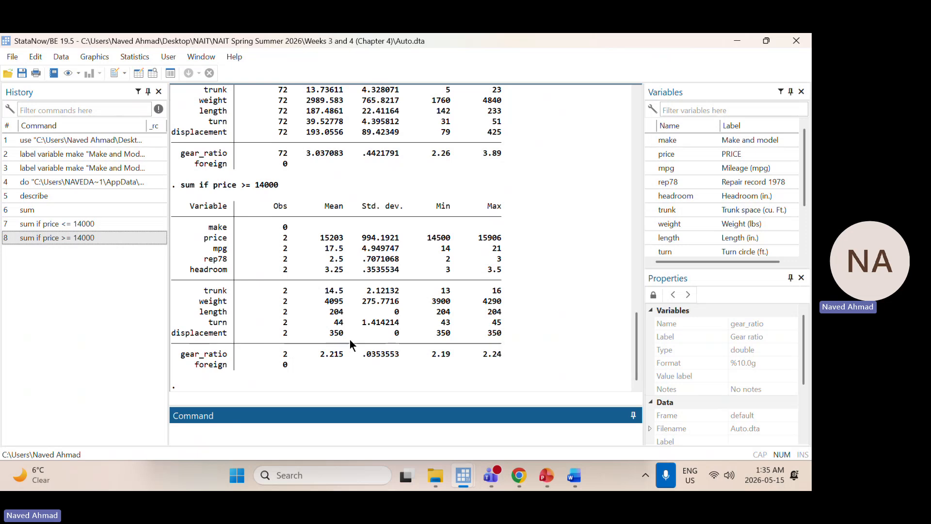
Step: Compare the summary tables for the two price conditions, and switch to the Assignment 1 (Chapters 4 - 7) document in Word
scroll(357, 244, "up", 5)
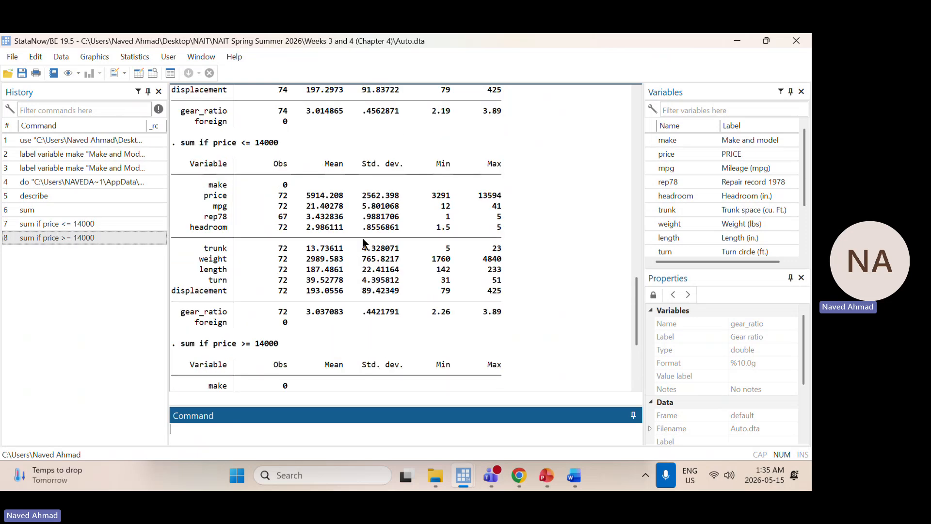
scroll(362, 237, "up", 4)
scroll(367, 230, "down", 4)
scroll(360, 328, "down", 2)
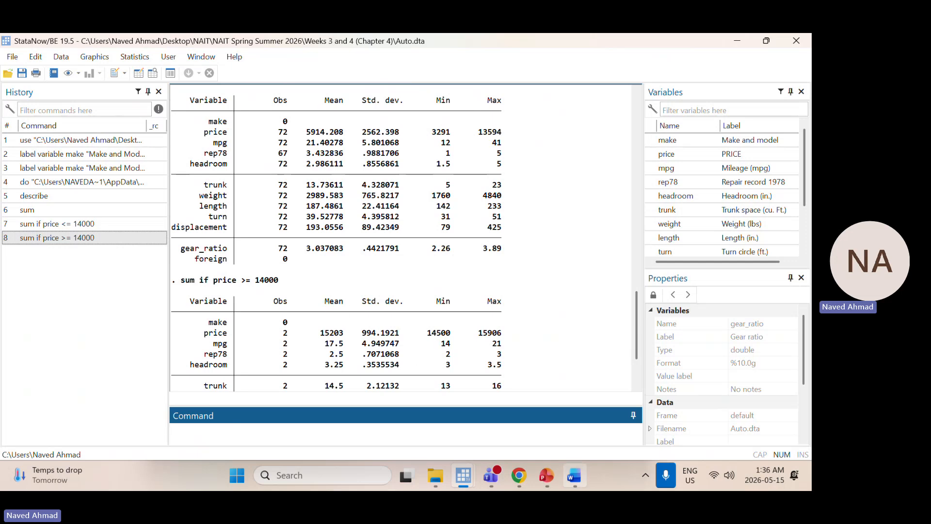
left_click(567, 481)
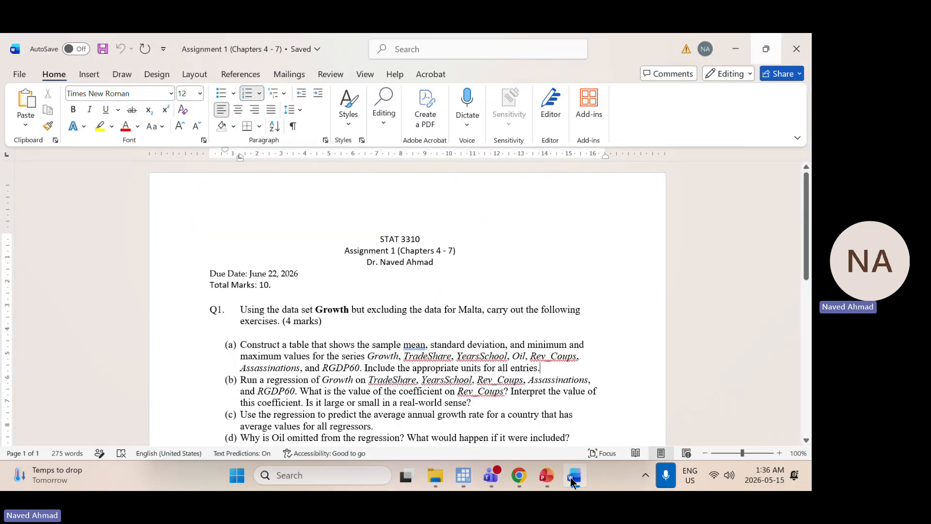
Step: Review the Q1 exercises on the Growth data set in the assignment document
scroll(408, 268, "down", 1)
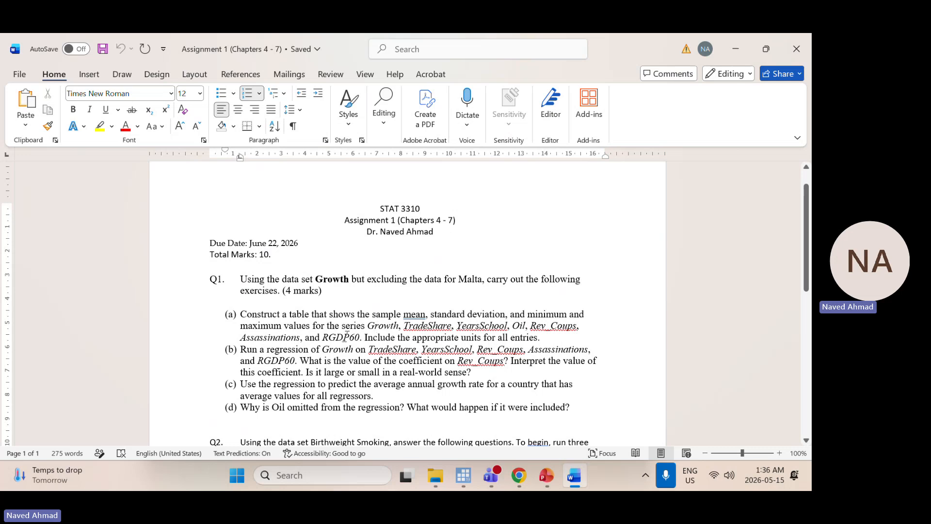
left_click(356, 301)
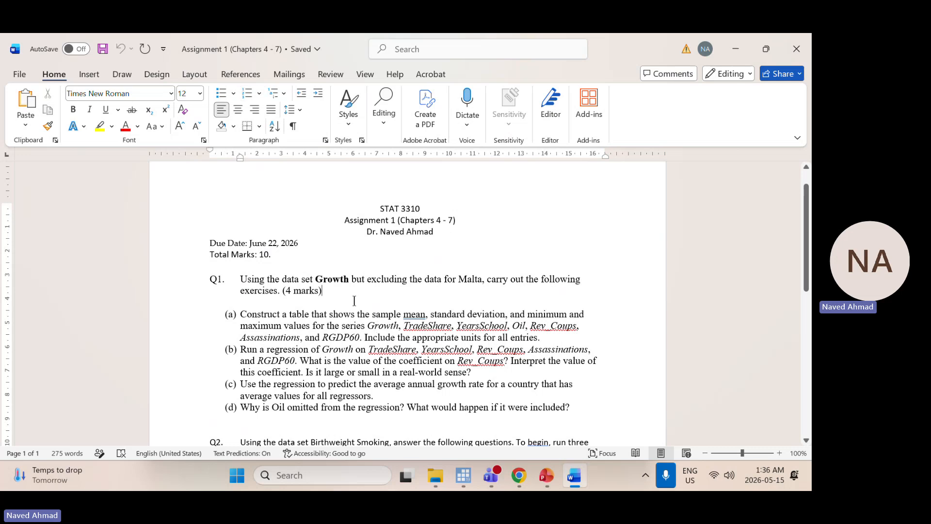
left_click(651, 236)
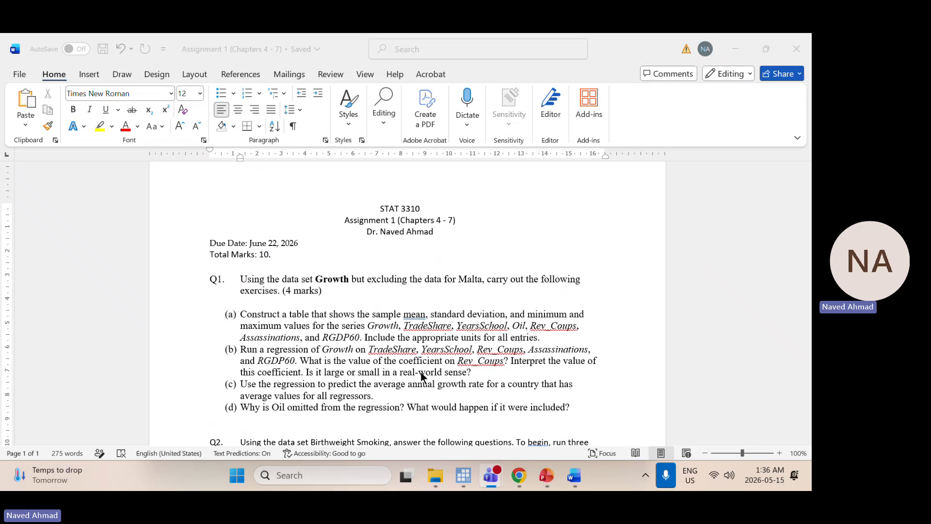
left_click(453, 316)
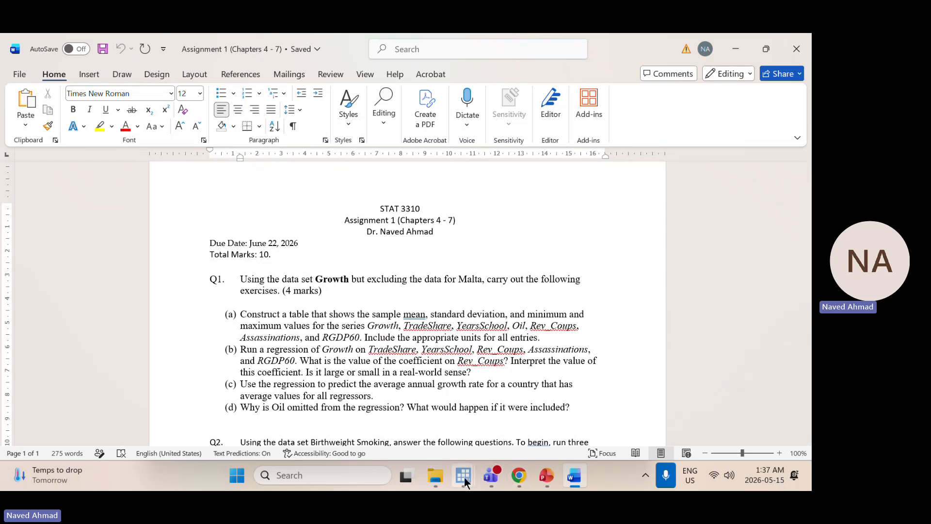
Step: Switch to the main Stata window and run sum price to summarize only the price variable
left_click(415, 407)
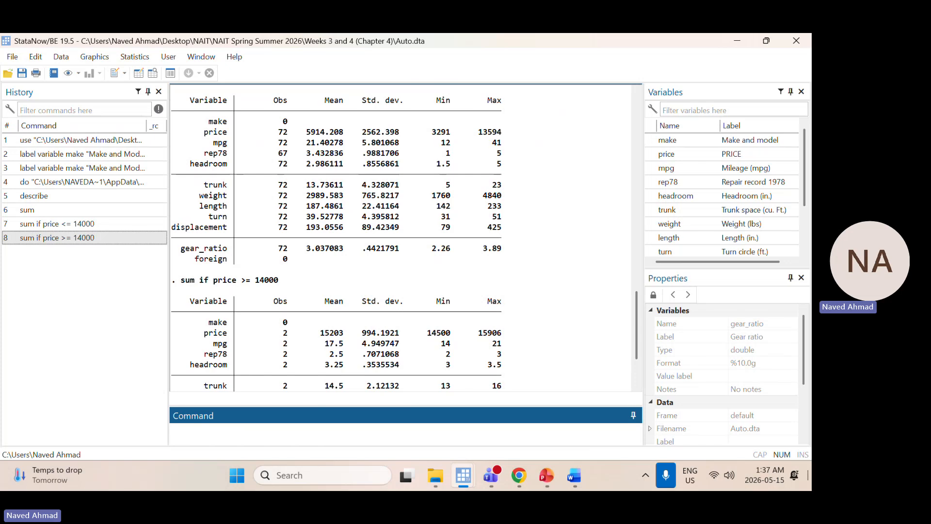
type("sum price")
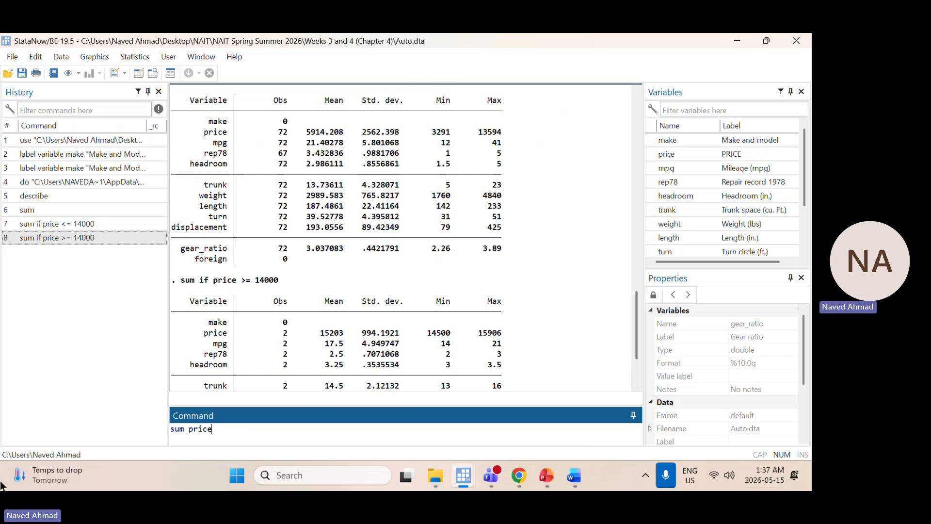
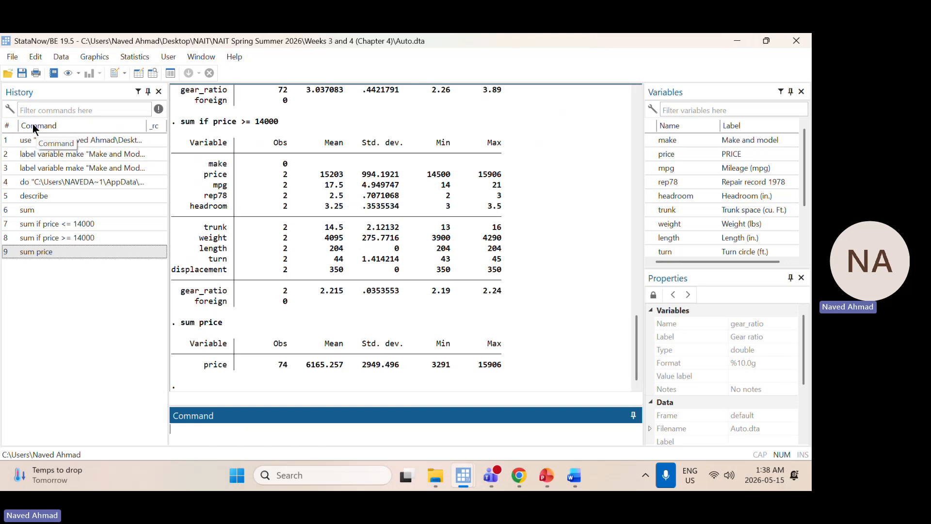
Step: Compose the command sum price, detail in the main window without running it
type("sum")
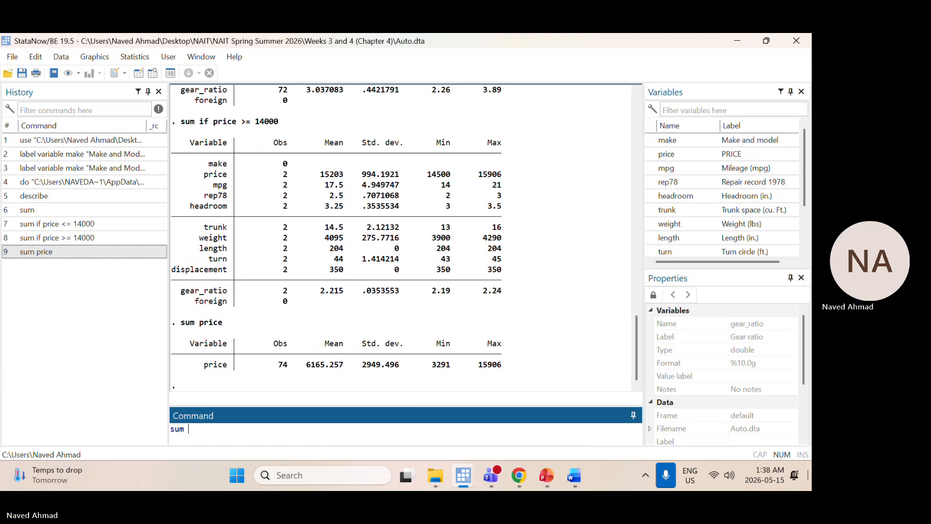
type("prcie")
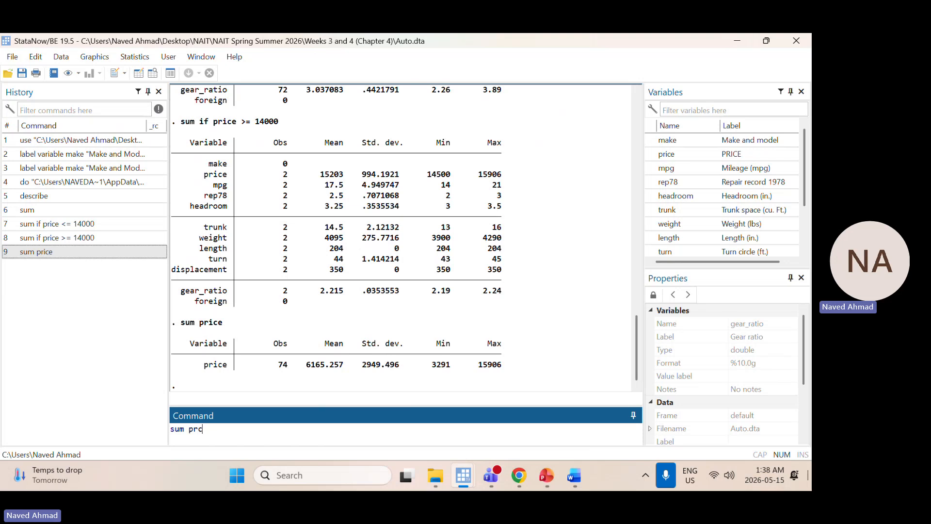
key("BackSpace")
key("BackSpace")
key("BackSpace")
type("ice ")
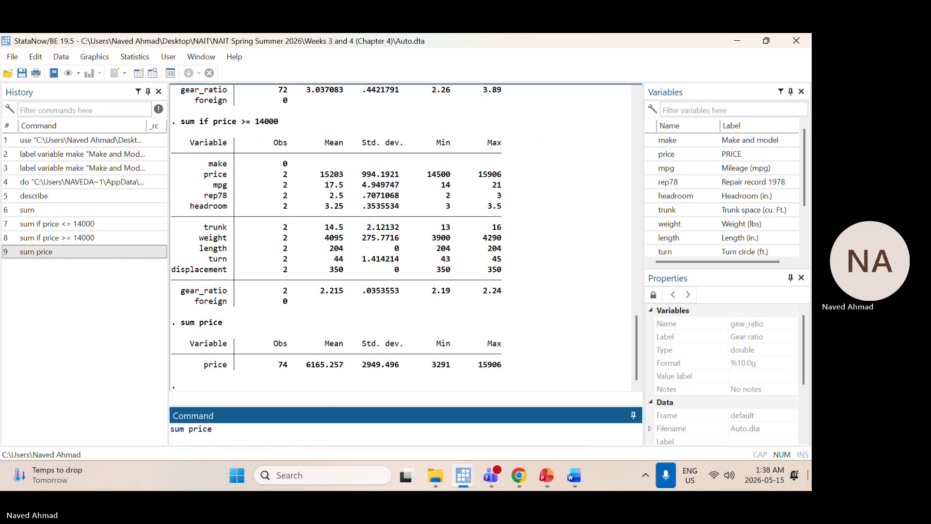
type(", d")
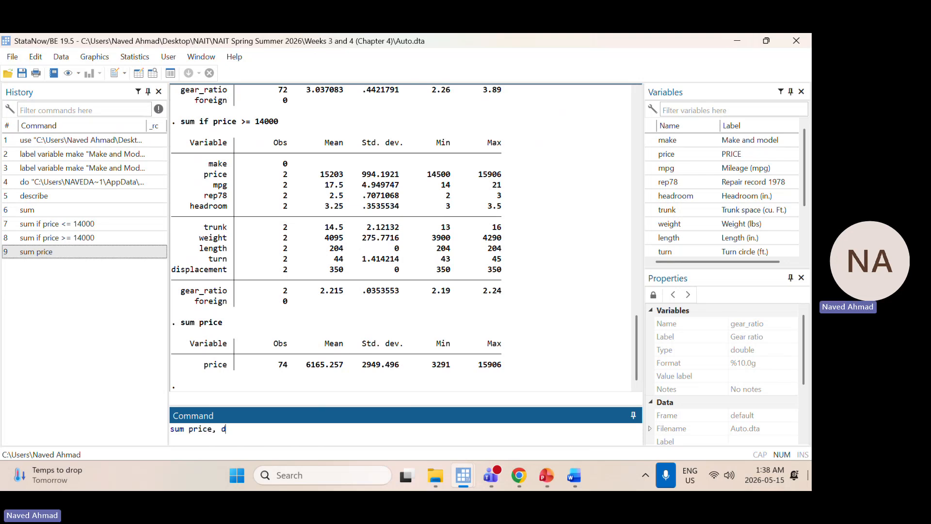
type("etail")
key("Right")
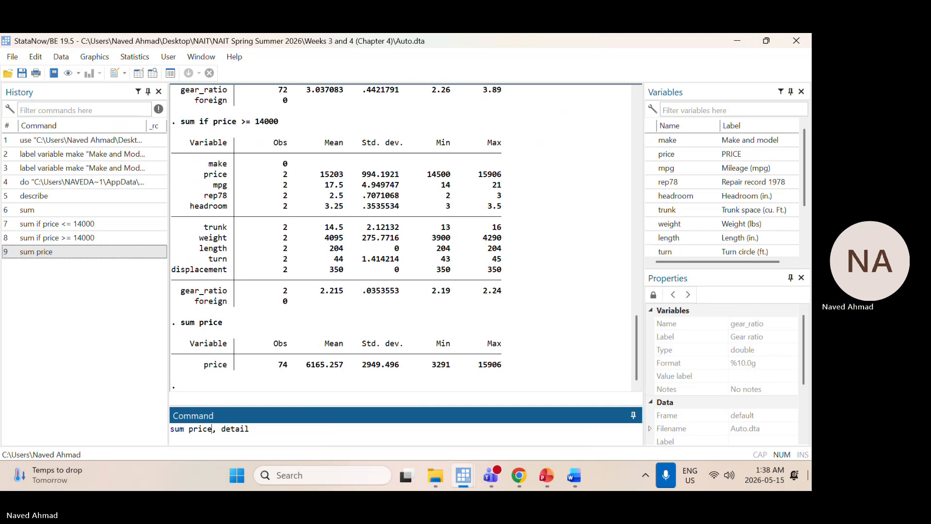
Step: Remove price from the command and run sum, detail for all variables
key("BackSpace")
key("BackSpace")
key("BackSpace")
key("BackSpace")
key("BackSpace")
key("BackSpace")
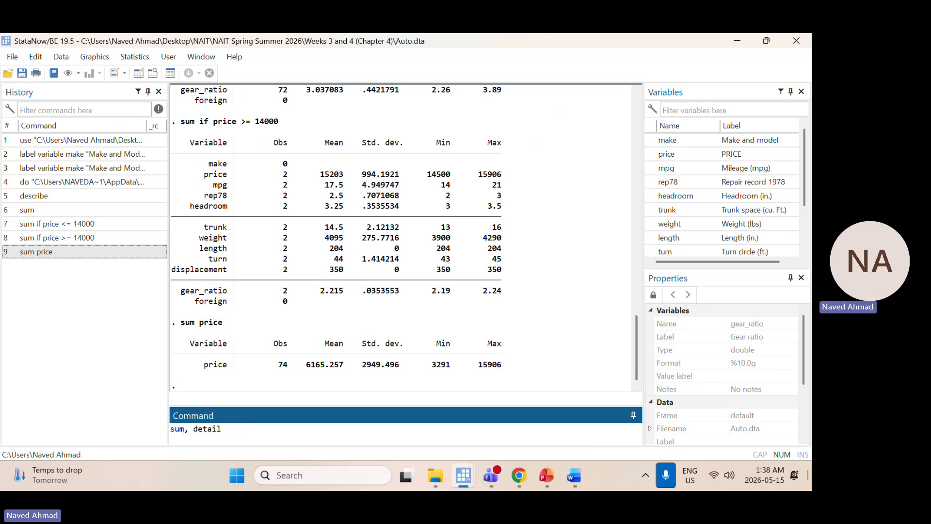
key("Right")
key("Right")
key("Right")
key("Return")
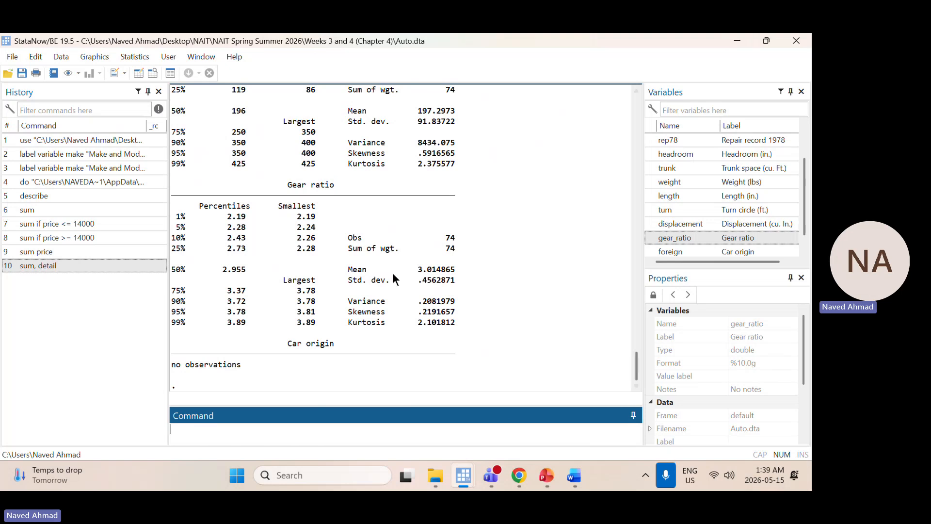
Step: Examine the detailed summary output for the variables from gear ratio back to price, and return to its end
scroll(356, 278, "up", 2)
scroll(356, 281, "up", 12)
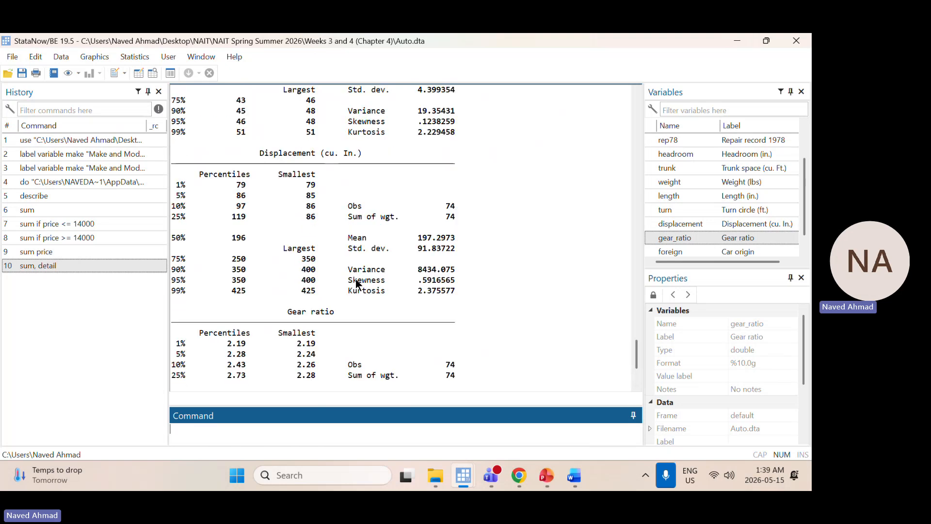
scroll(356, 281, "up", 15)
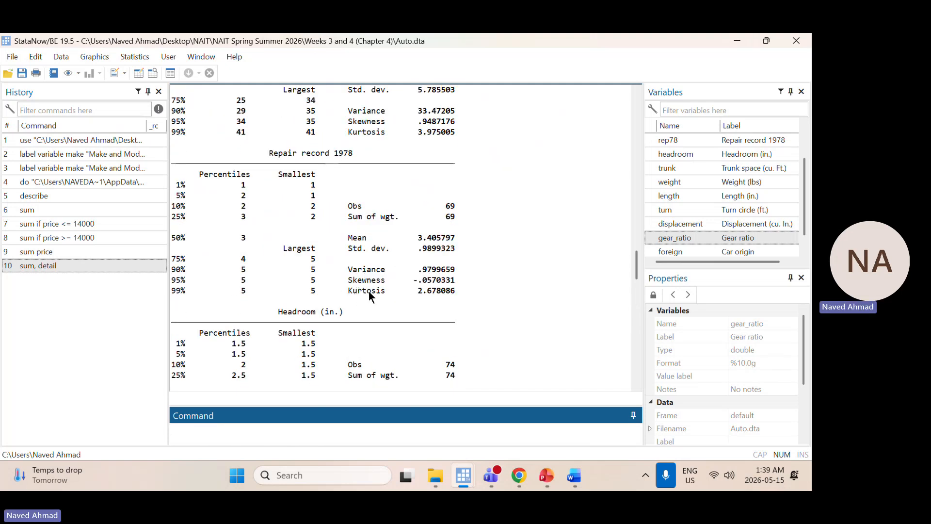
scroll(368, 290, "up", 8)
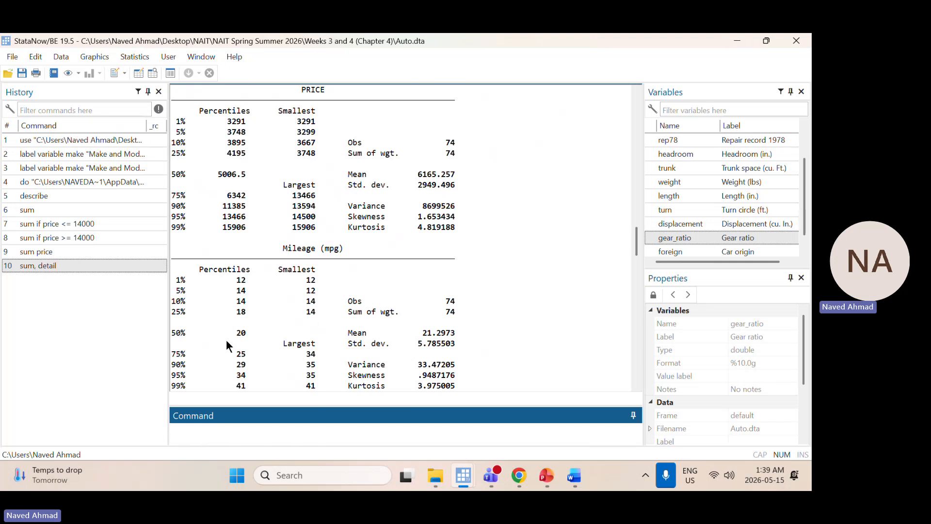
scroll(226, 339, "down", 5)
scroll(228, 338, "down", 20)
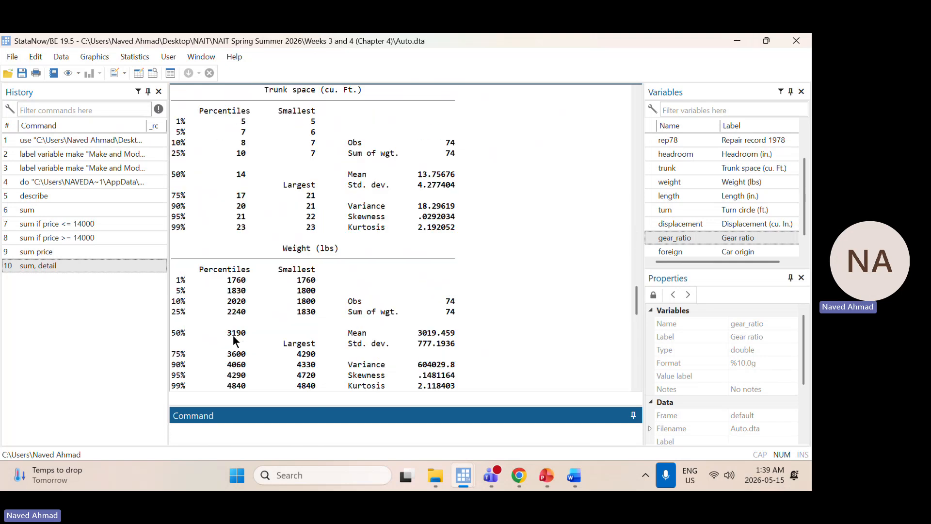
scroll(237, 335, "down", 10)
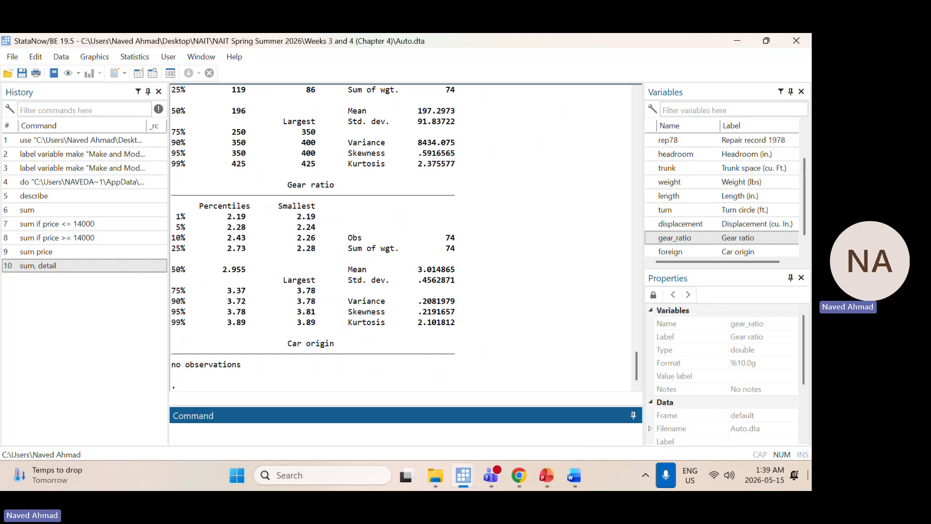
Step: Run sum price, detail to get the detailed summary of price alone
type("sum price, detail")
key("Return")
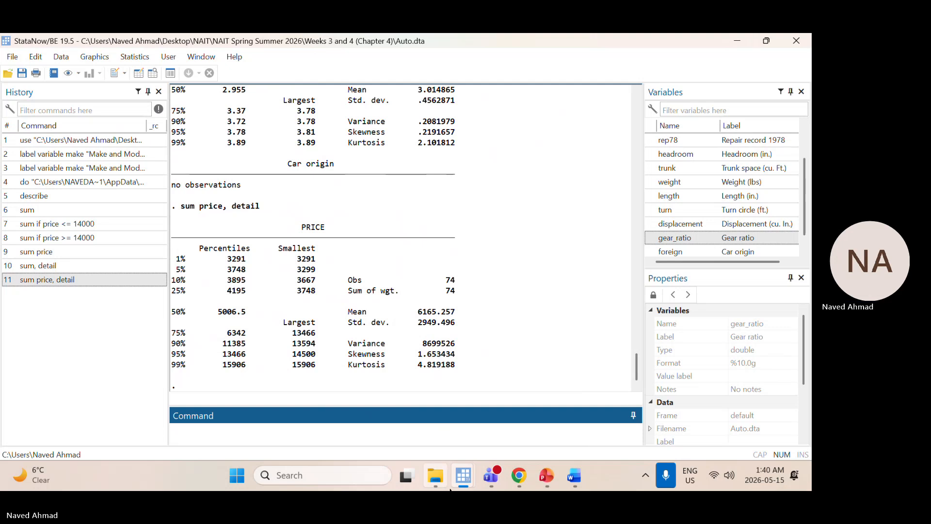
Step: Bring up the do-file in the Do-file Editor and add sum price as its sixth line
mouse_move(461, 475)
left_click(513, 390)
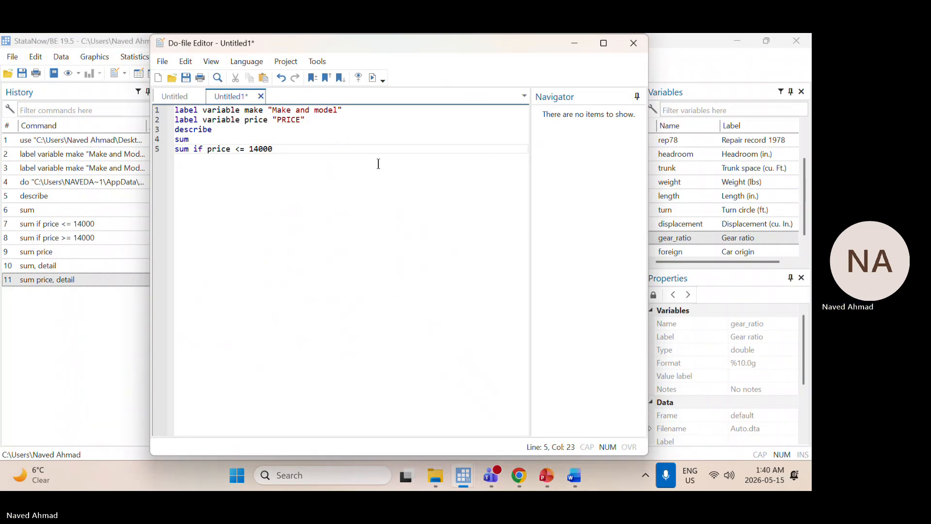
key("Return")
type("su")
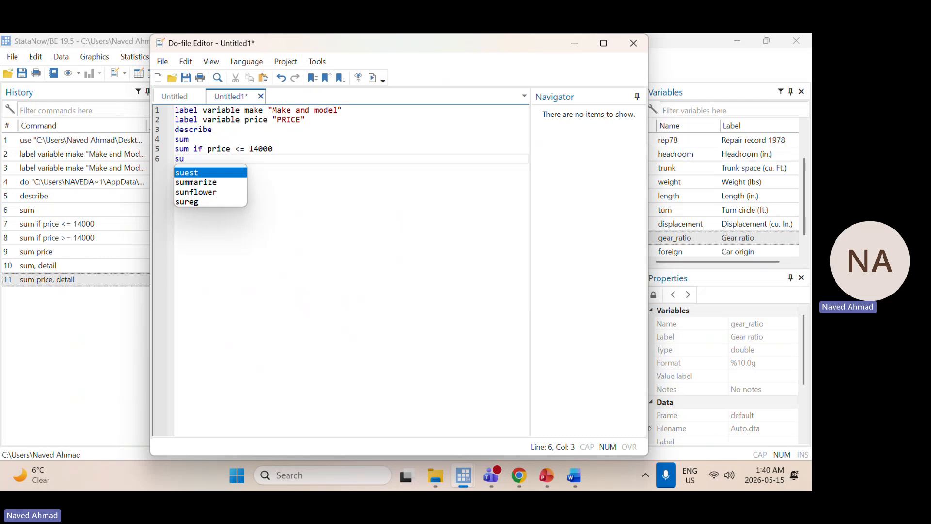
type("m")
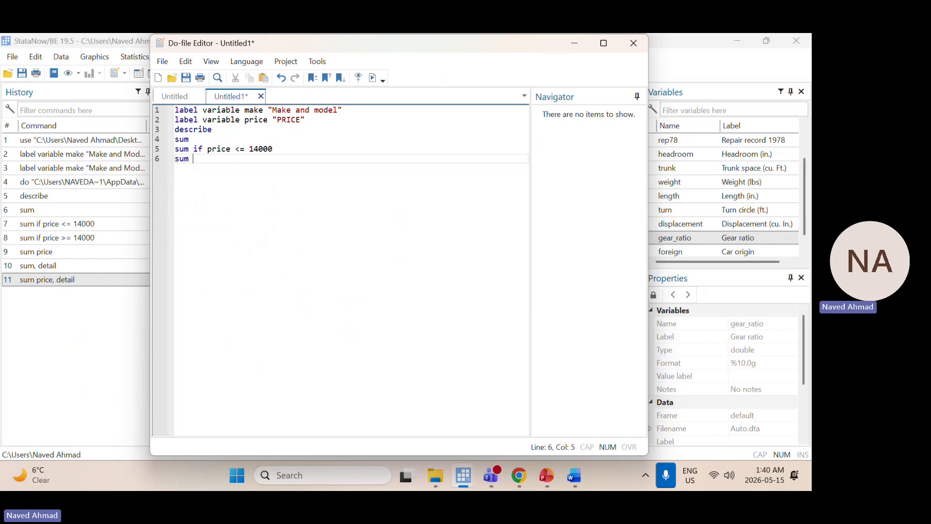
type("price")
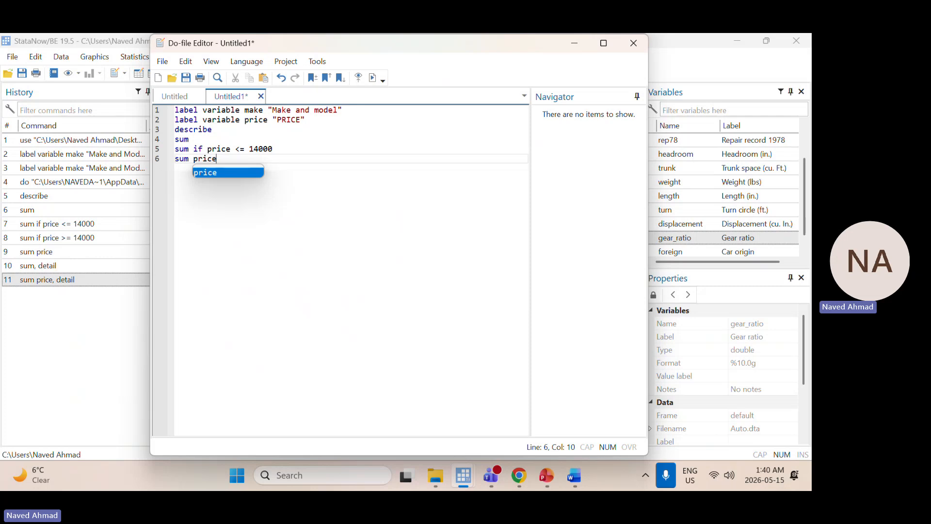
key("Escape")
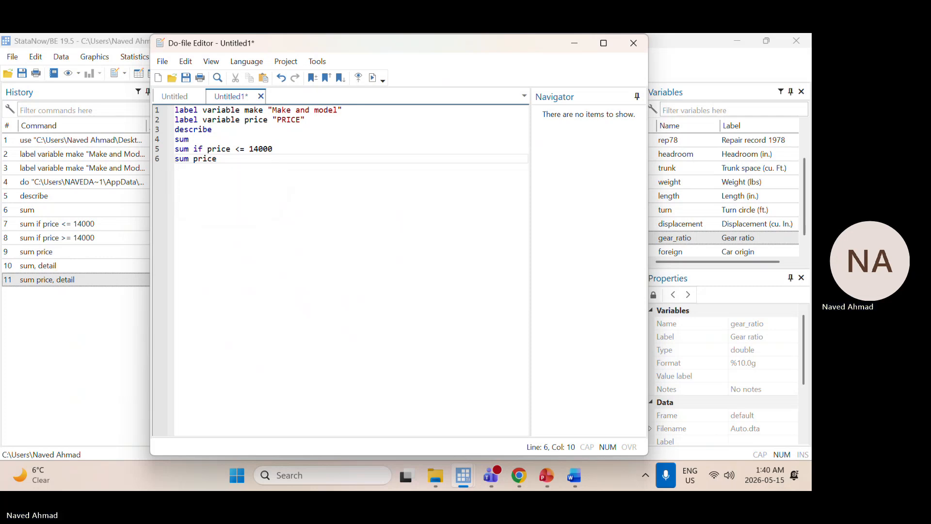
Step: Add sum, detail and sum price, detail as lines 7 and 8 of the do-file
key("Return")
type("s")
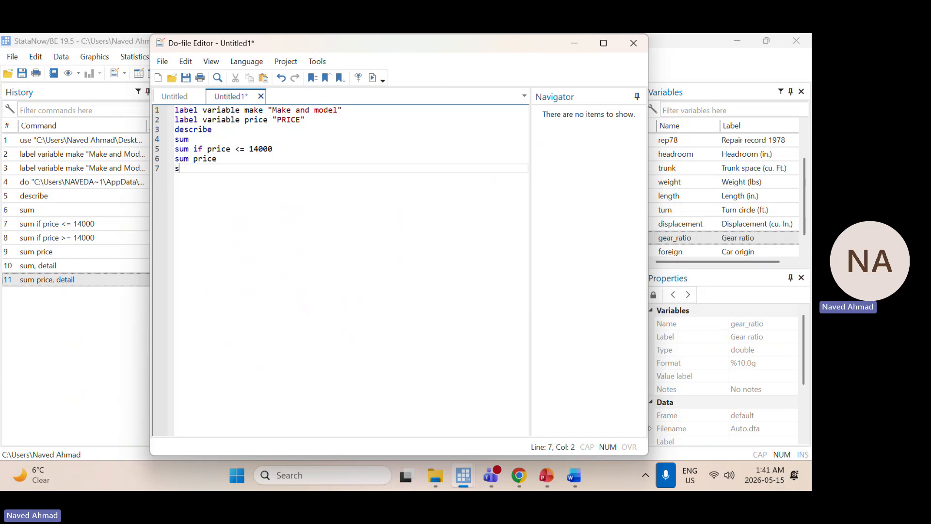
type("um, dete")
type("il")
key("Return")
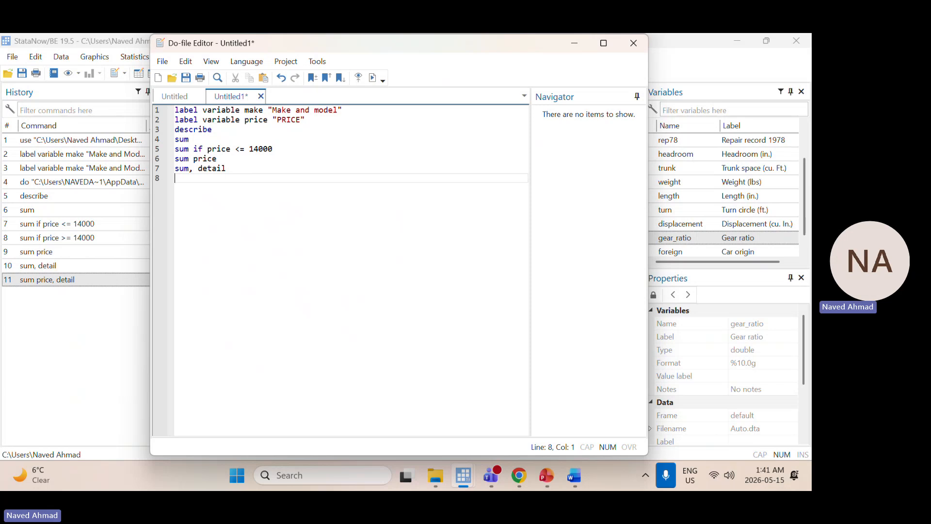
type("sum price, detail")
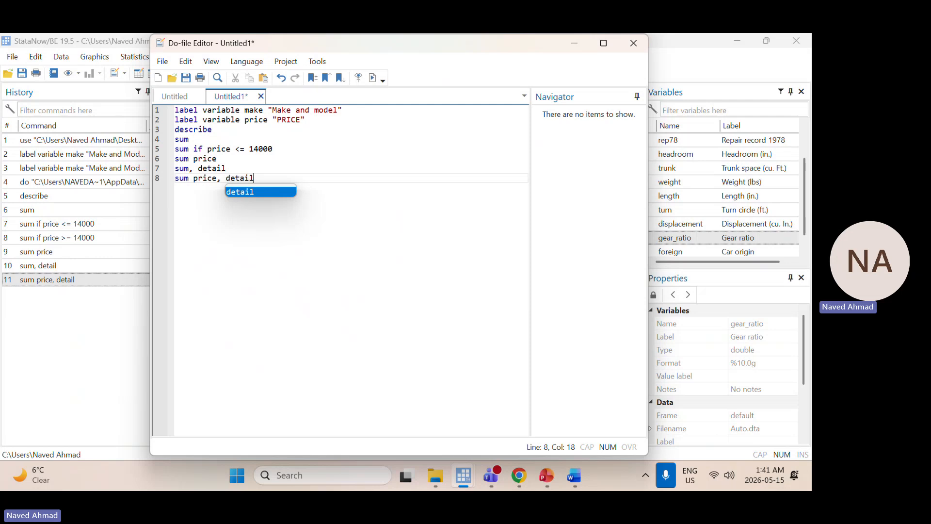
key("Return")
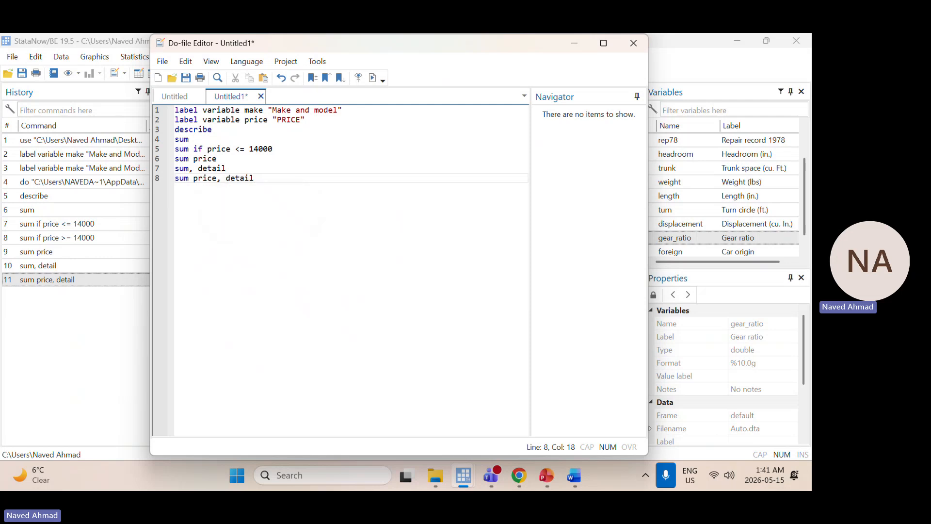
Step: Add the histogram command hist price as line 9 of the do-file
key("Return")
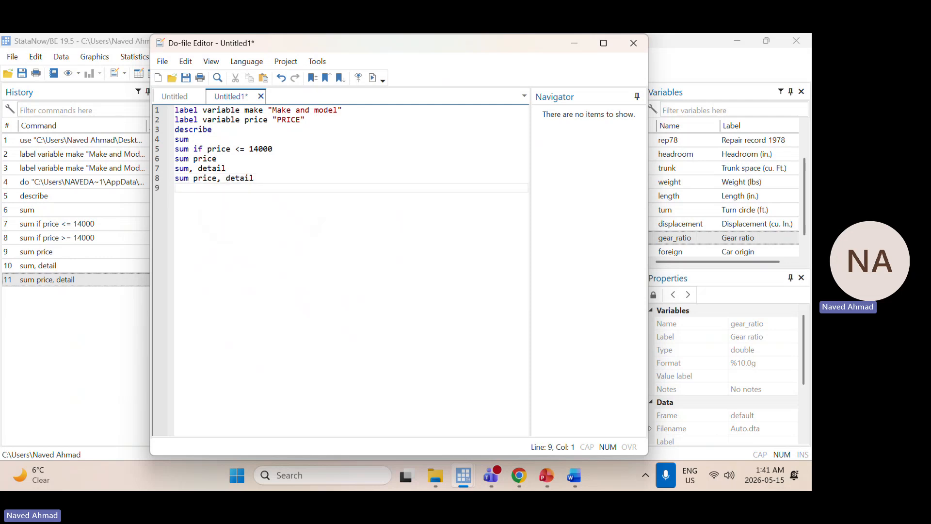
type("hist")
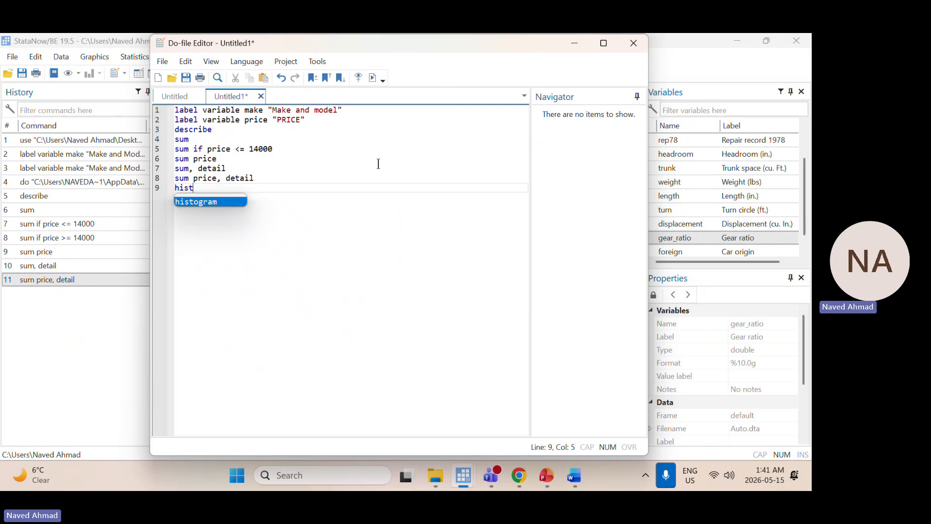
type(" price")
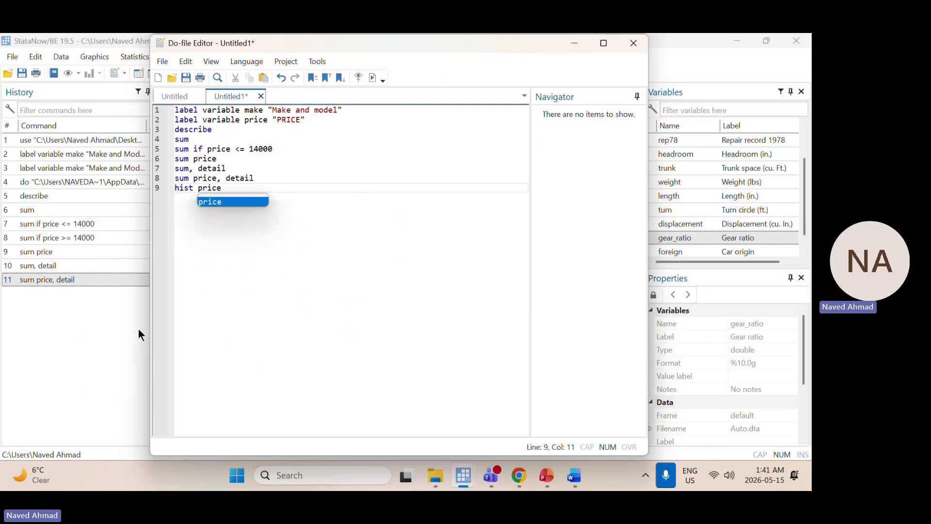
Step: Return to the main Stata window and run hist price to plot the price distribution
left_click(121, 354)
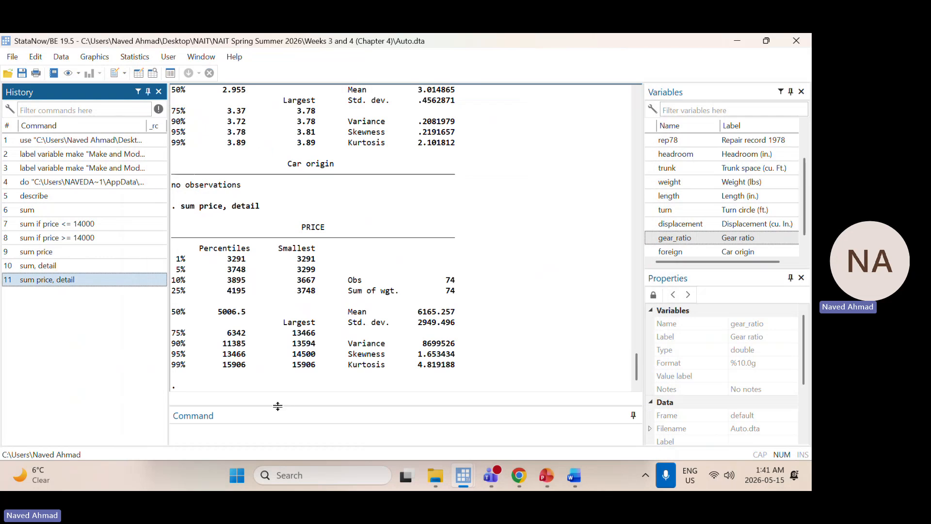
left_click(227, 440)
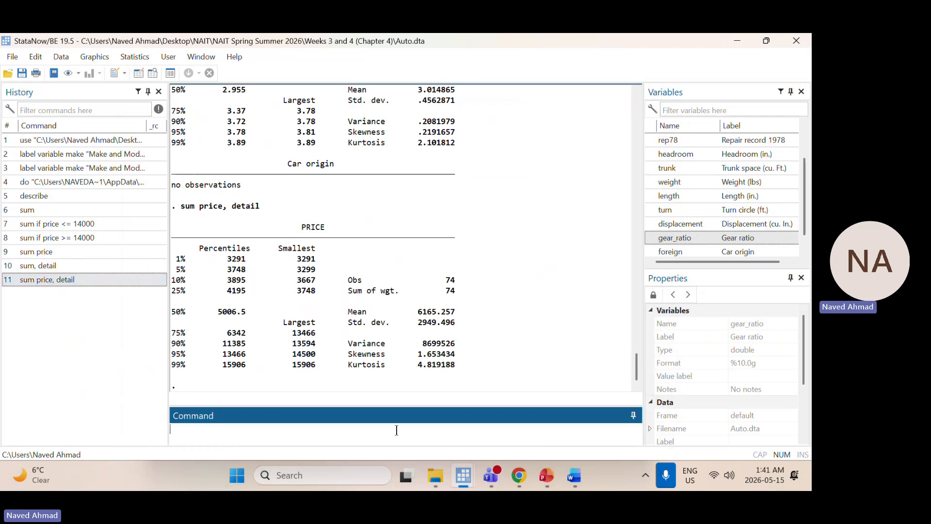
type("hist price")
key("Return")
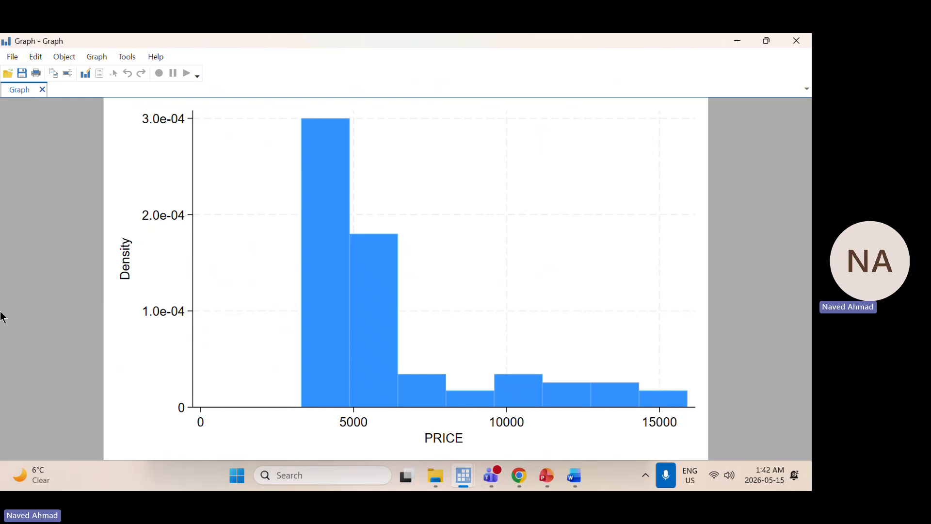
Step: Close the graph window showing the price histogram
left_click(12, 57)
left_click(12, 58)
left_click(805, 43)
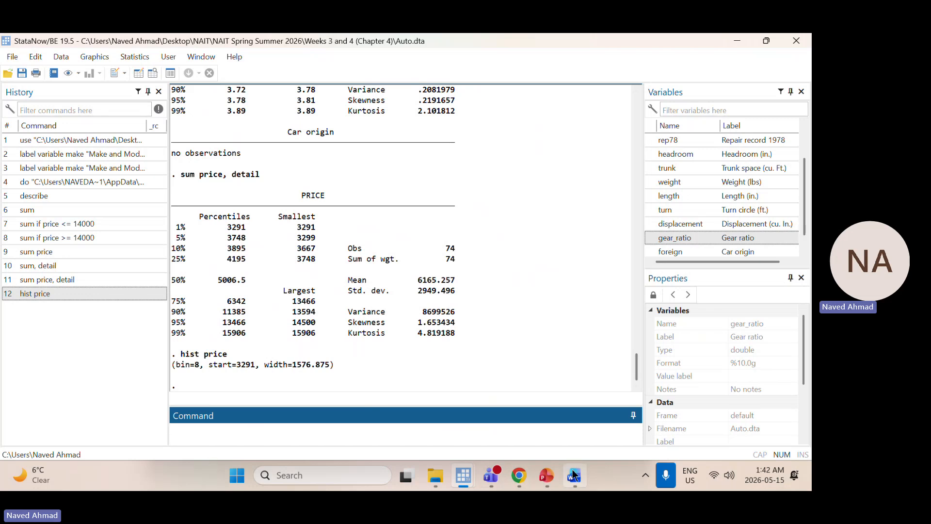
Step: Return to the do-file and start a tenth line below hist price
mouse_move(553, 480)
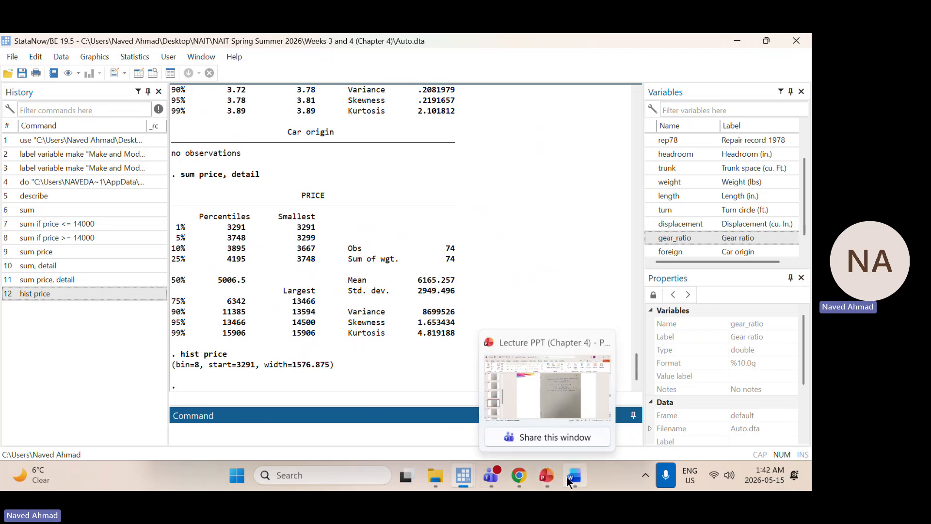
mouse_move(463, 477)
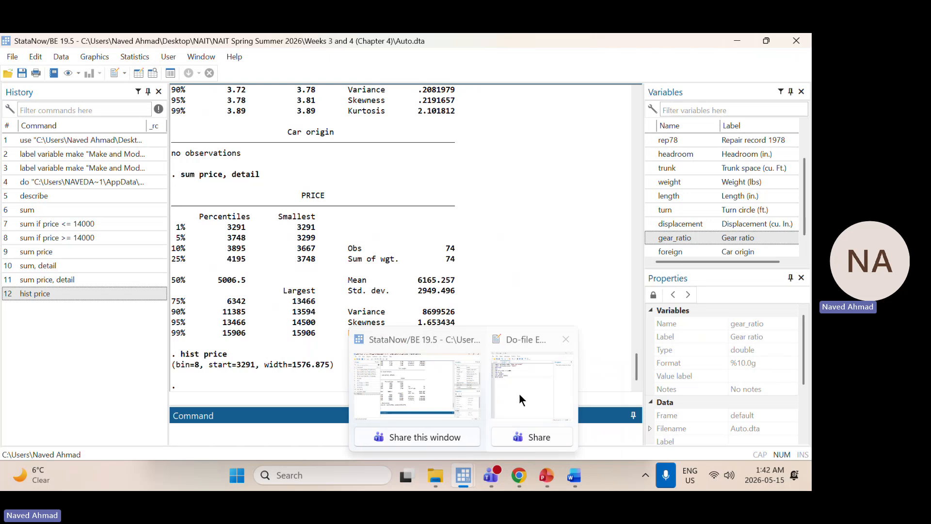
left_click(519, 393)
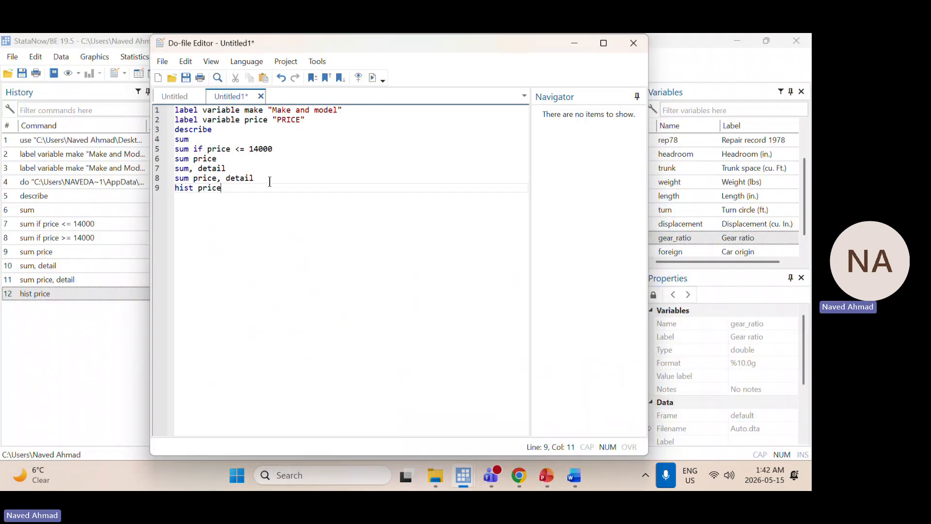
key("Return")
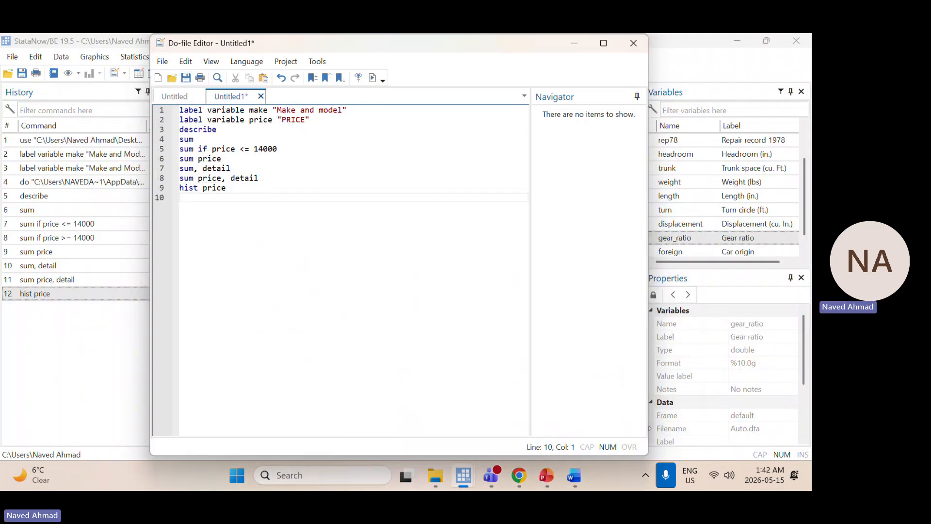
Step: Add the command "hist price, normal" as line 10 of the do-file
type("hist price")
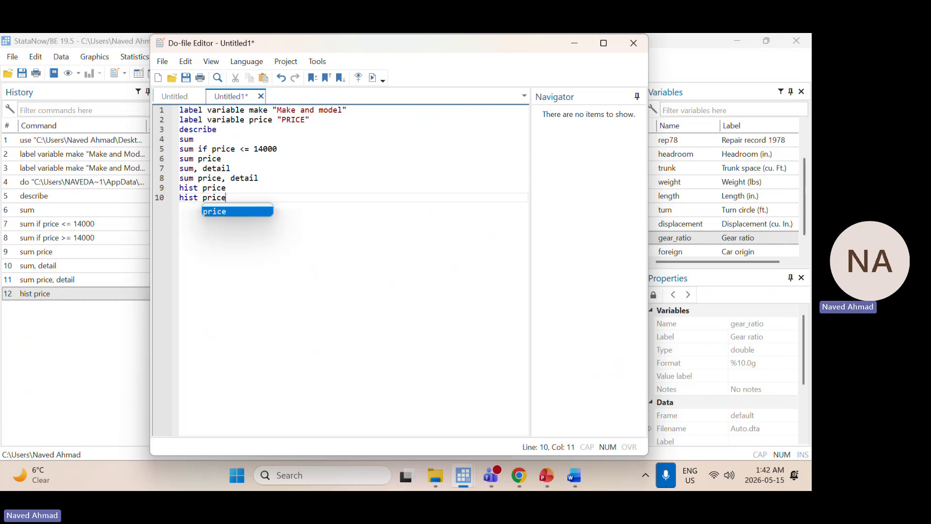
type(", ")
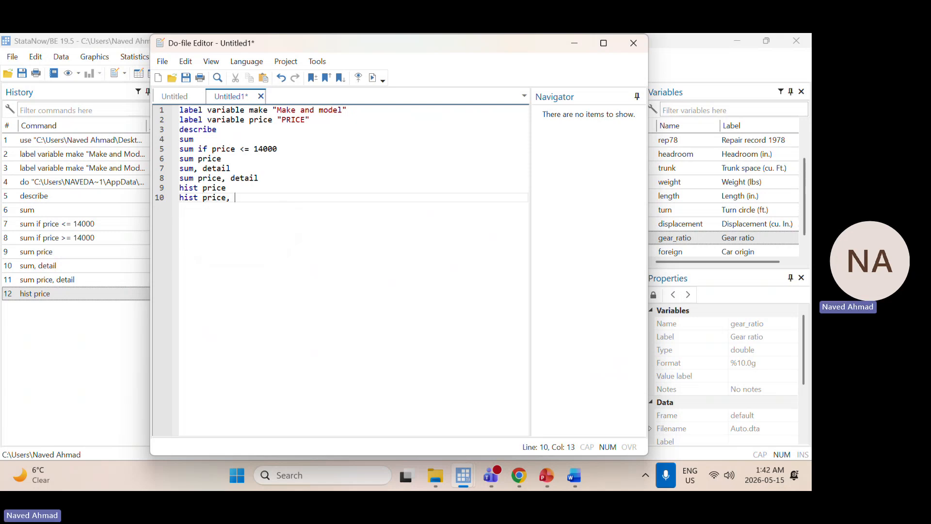
type("normal")
left_click_drag(264, 198, 183, 200)
double_click(257, 206)
Step: Run "hist price, normal" in the main window to plot price with a normal curve, and close the graph after viewing it
left_click(124, 345)
left_click(70, 294)
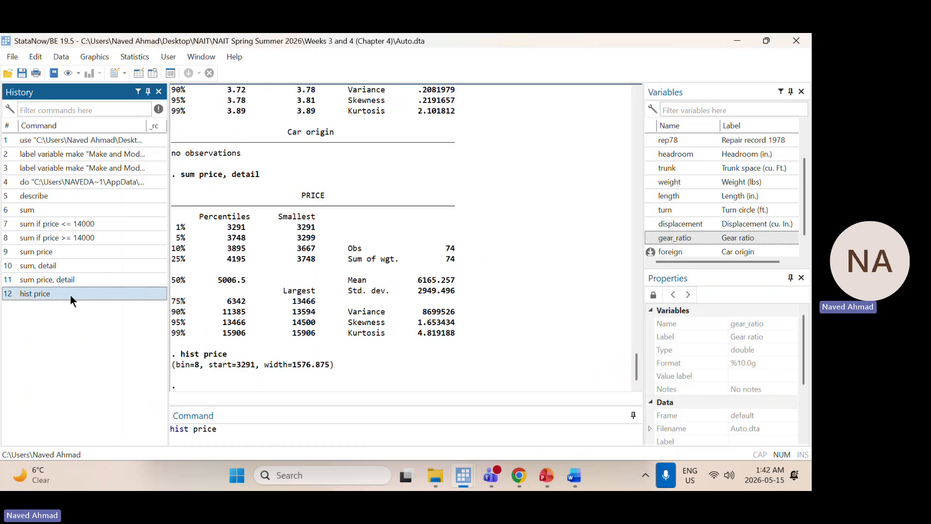
left_click(229, 437)
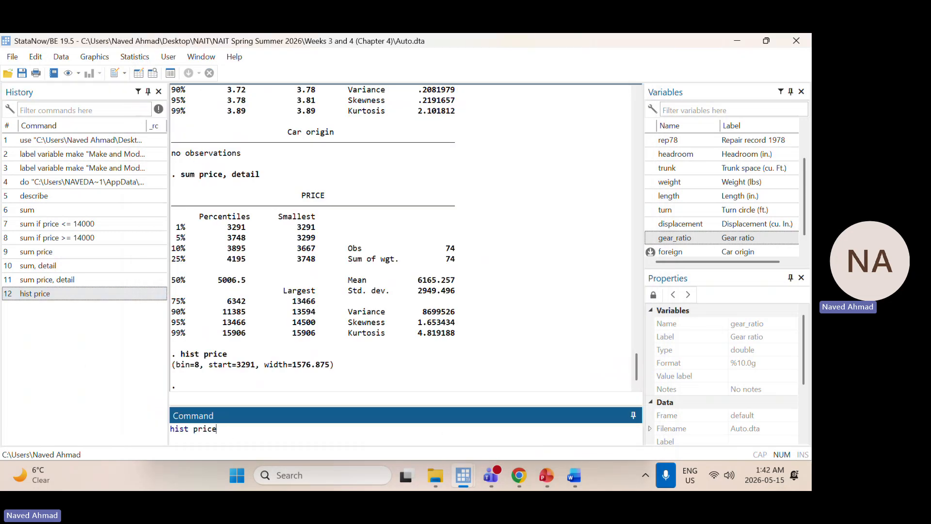
type(", normal")
key("Return")
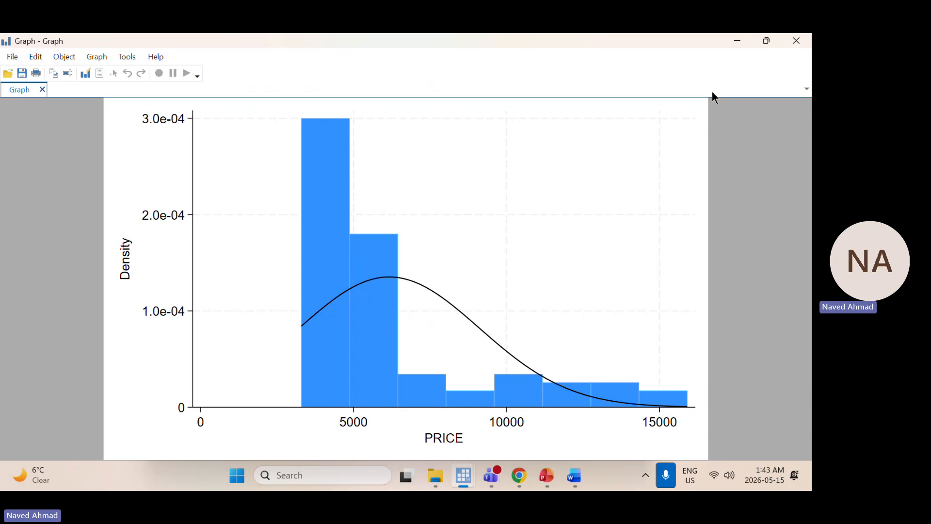
left_click(796, 41)
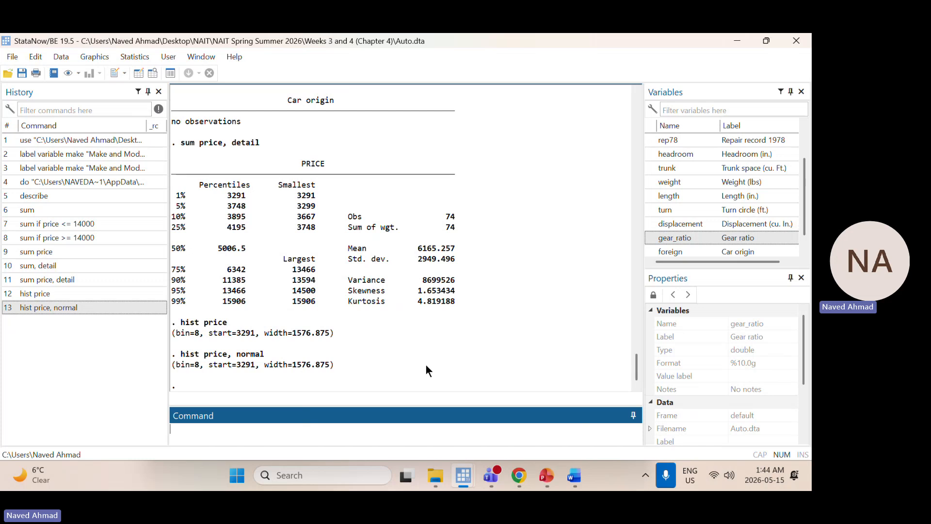
Step: Run "sort mpg" and check the row order from first to last in the Data Editor, closing it when done
type("sort mpg")
key("Return")
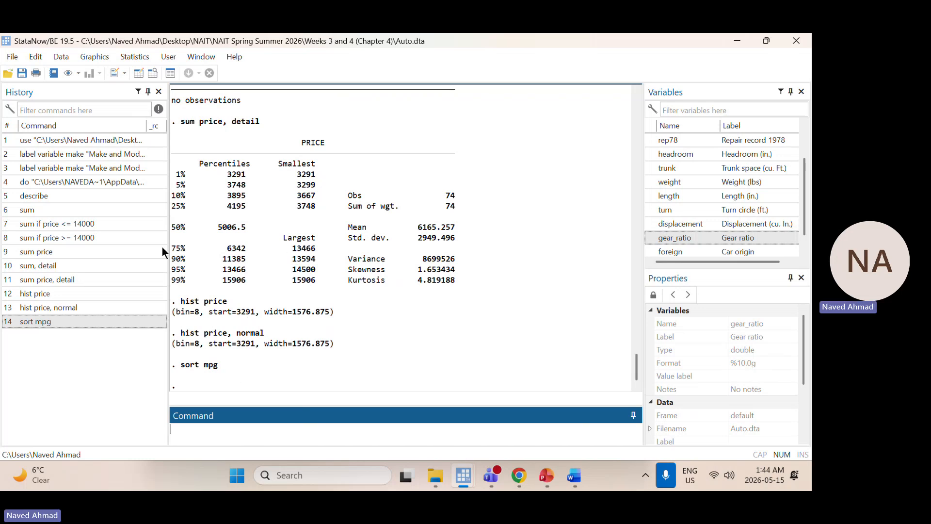
left_click(134, 75)
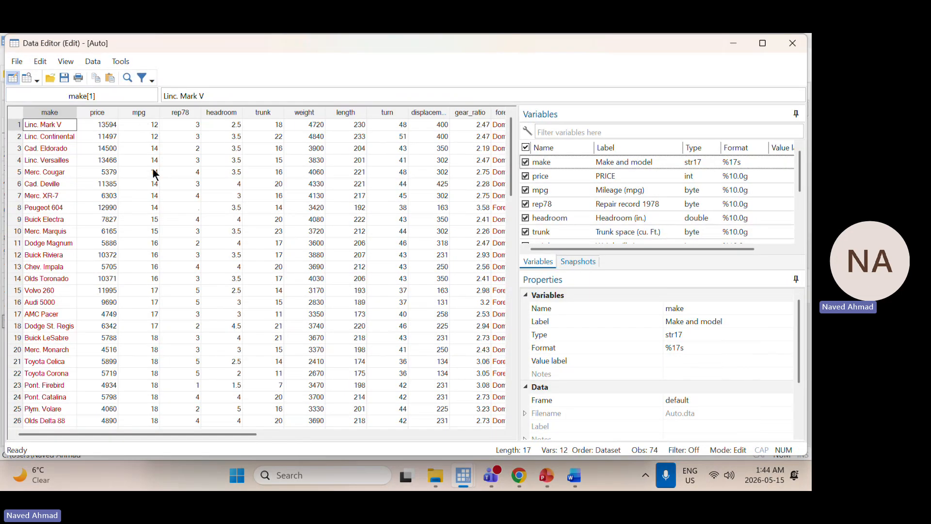
scroll(153, 173, "down", 7)
scroll(154, 174, "down", 13)
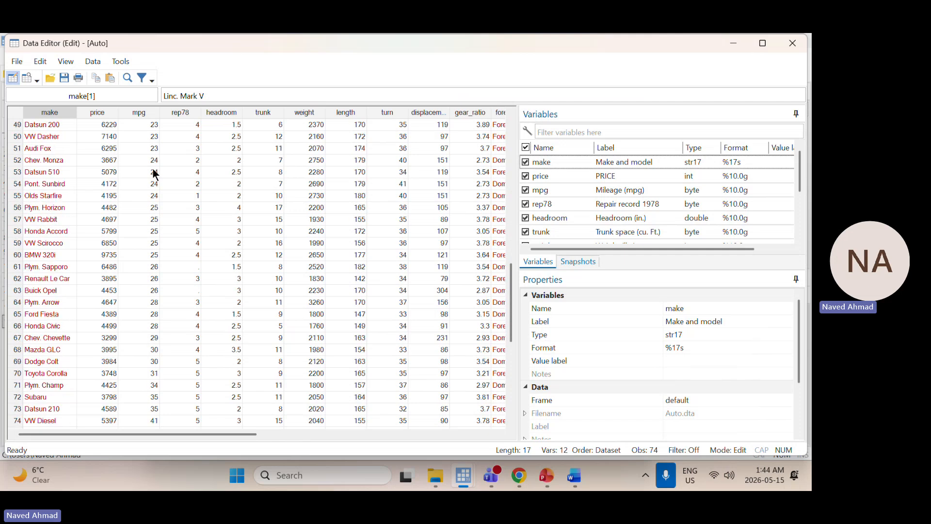
scroll(156, 167, "up", 20)
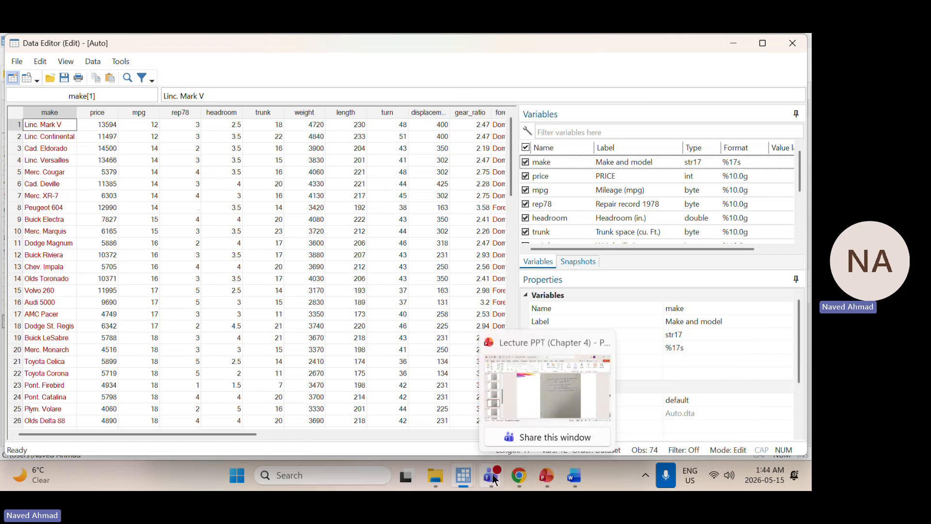
mouse_move(465, 477)
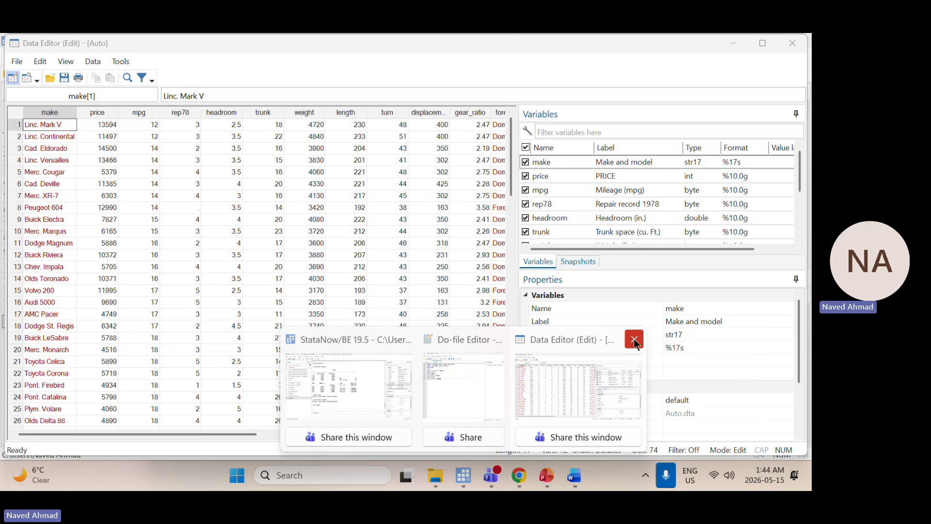
left_click(634, 339)
Step: Add the commands "sort mpg" and "sort price" as lines 11 and 12 of the do-file
left_click(517, 397)
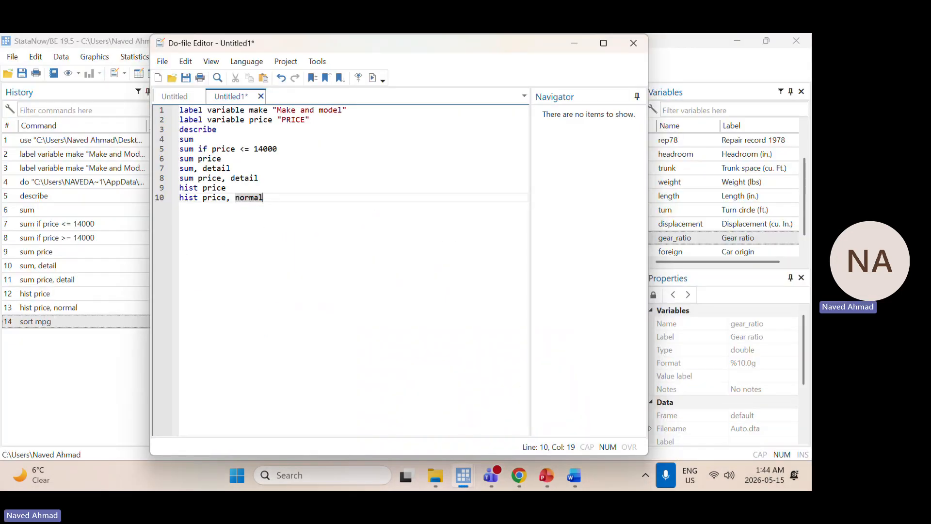
key("Return")
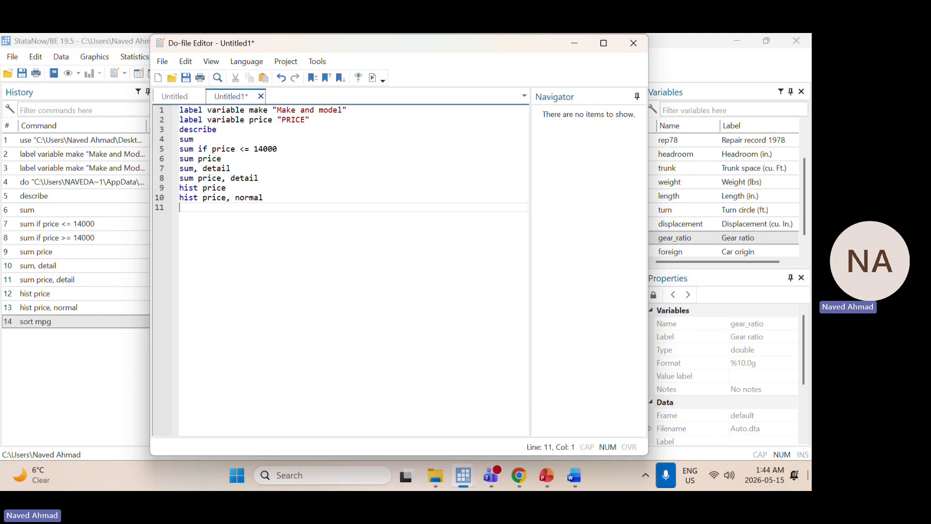
type("sort mpg")
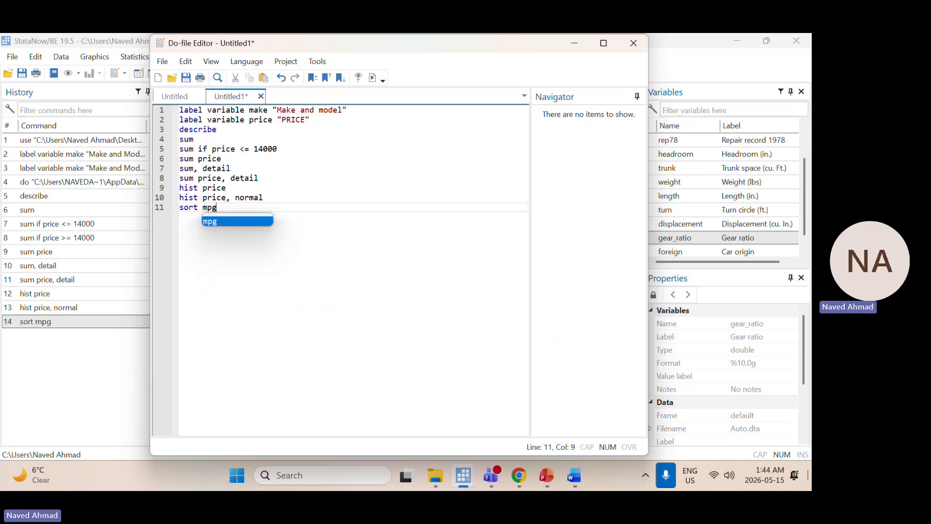
key("Return")
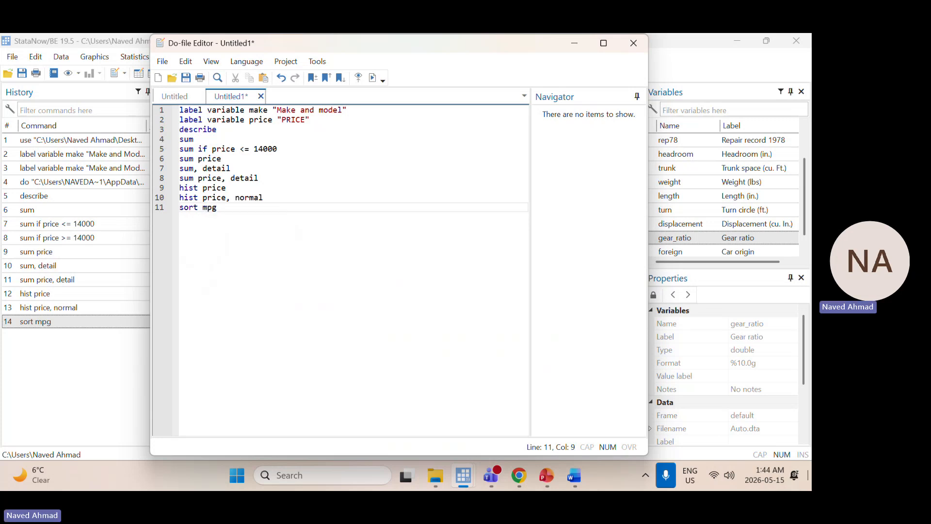
key("Return")
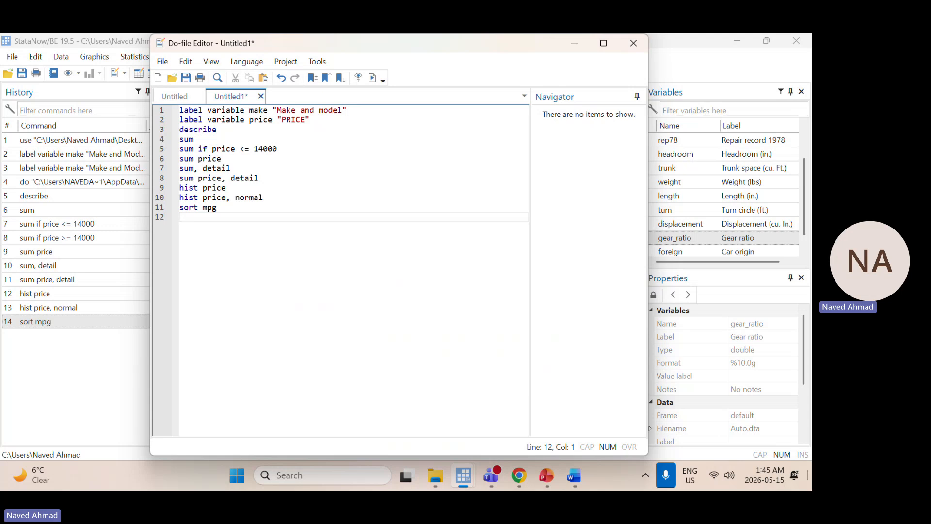
type("sort price")
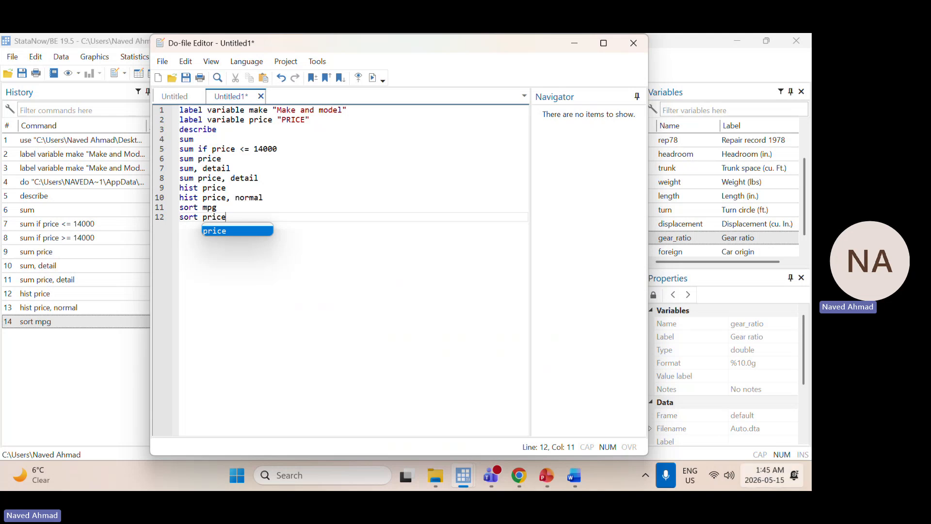
Step: Recall the sort mpg command in the main window, replace its variable with price and run "sort price"
left_click(83, 327)
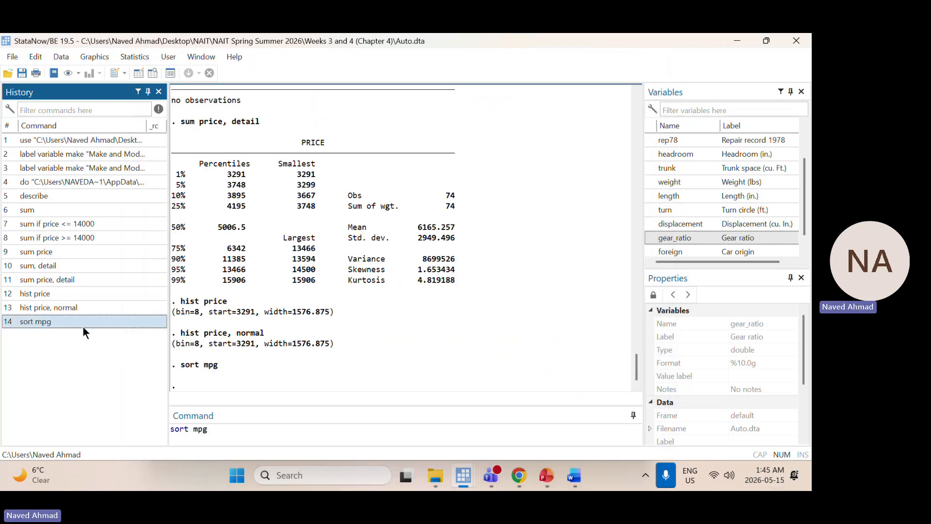
left_click(212, 428)
key("BackSpace")
key("BackSpace")
key("BackSpace")
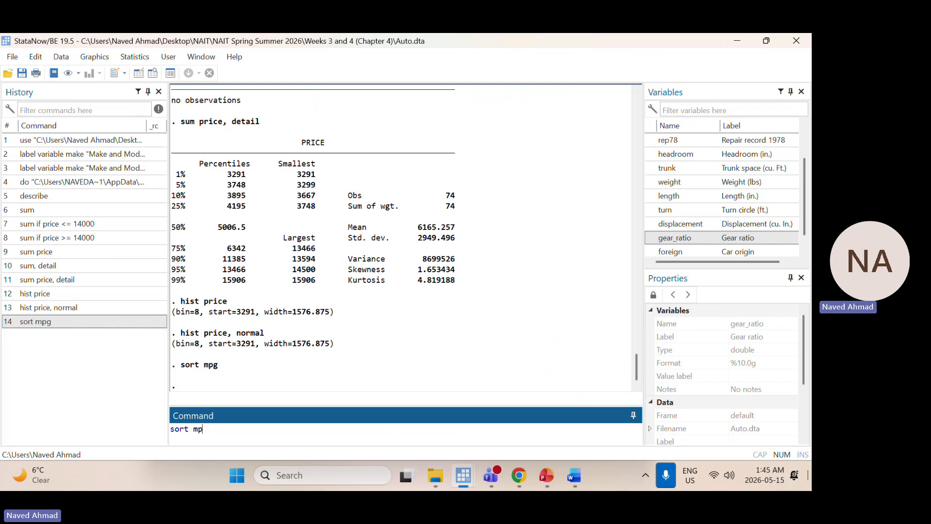
type("price")
key("Return")
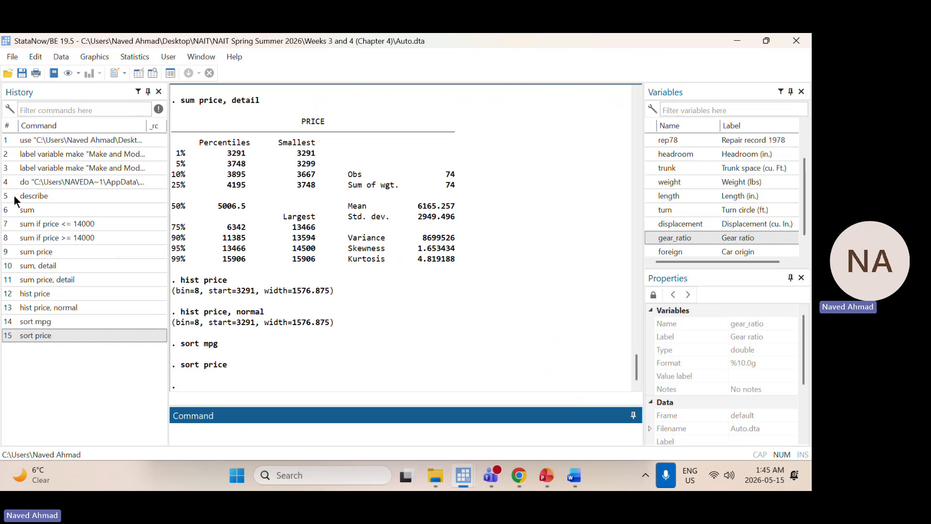
Step: Examine the order of the price column from first to last row in the Data Editor, and close it
left_click(138, 76)
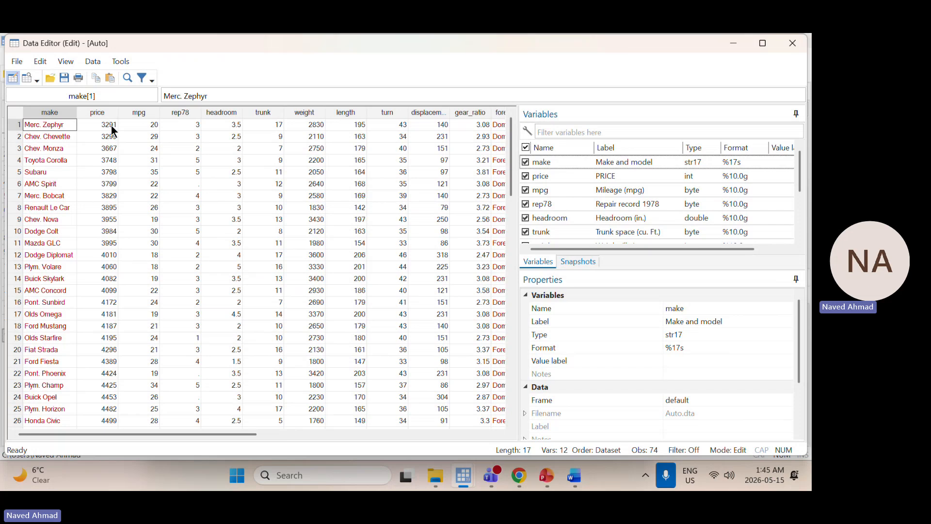
scroll(112, 130, "down", 10)
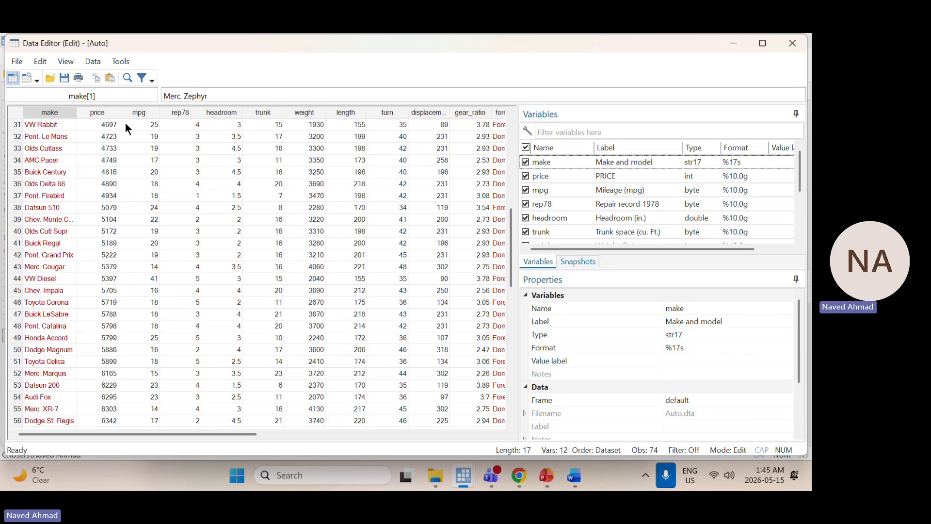
scroll(124, 129, "down", 7)
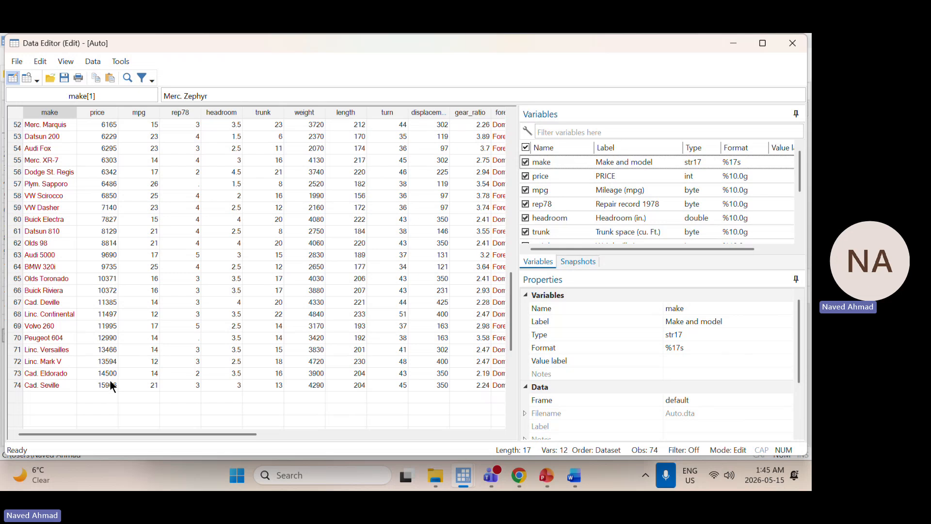
scroll(112, 376, "down", 1)
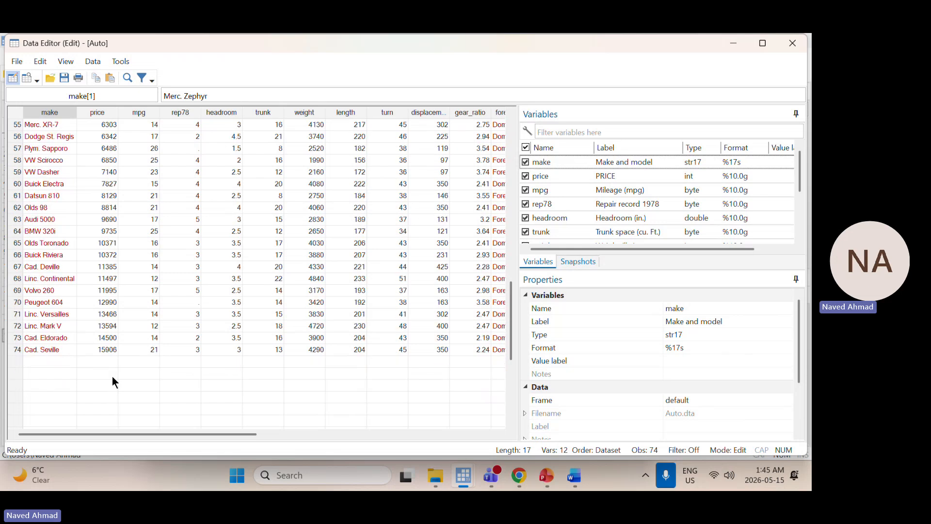
scroll(112, 376, "up", 5)
scroll(113, 377, "up", 13)
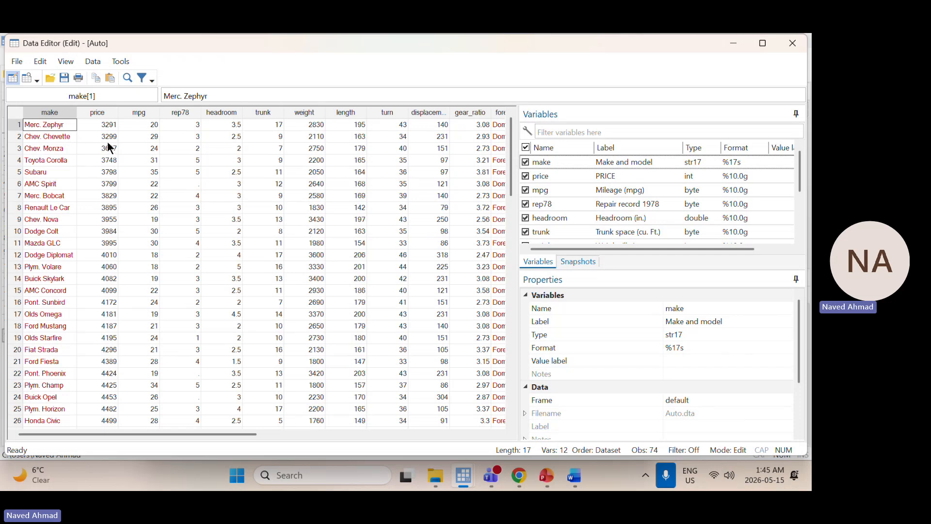
scroll(94, 168, "down", 14)
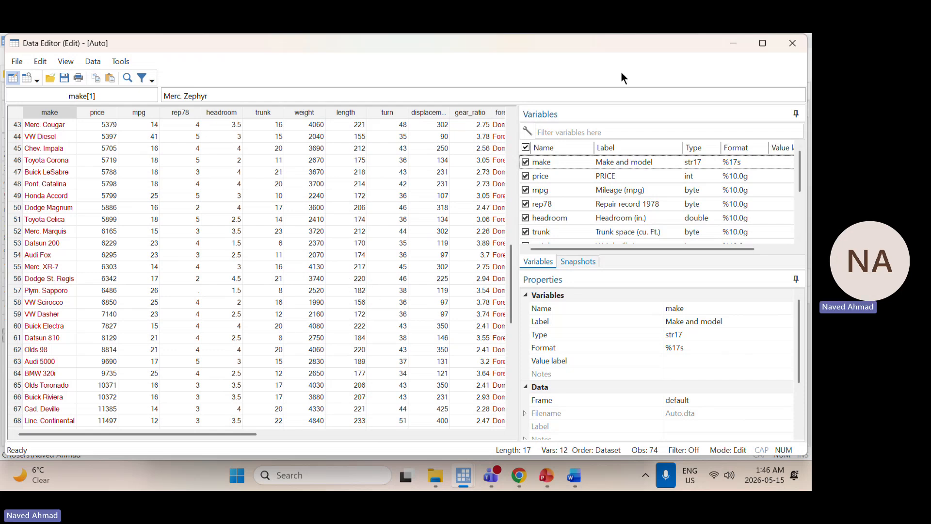
left_click(790, 43)
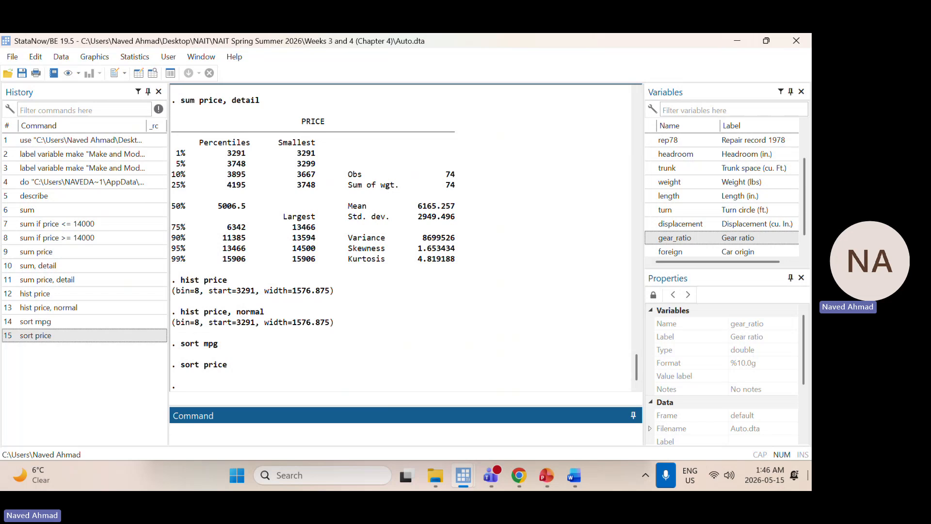
Step: Try to summarize all variables separately for each car origin with "by foreign: sum"
type("by foreign")
scroll(674, 212, "down", 1)
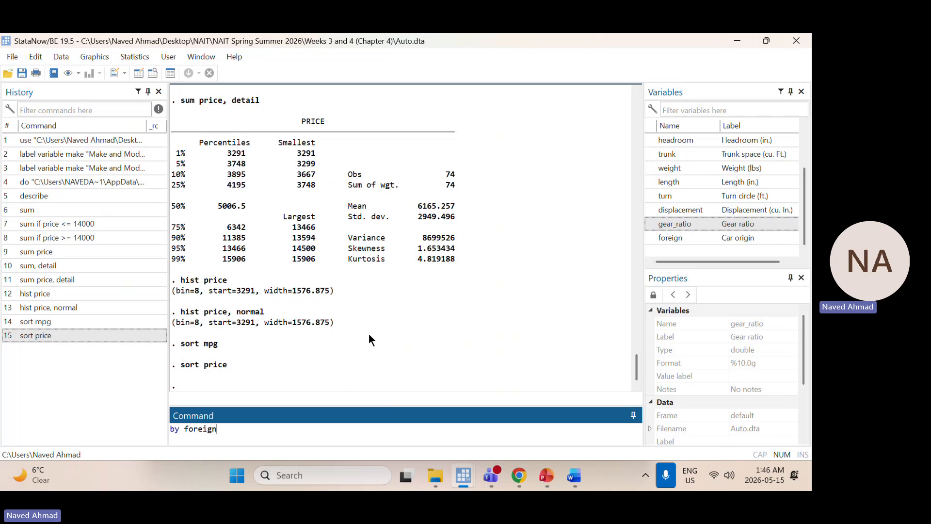
type(": sum")
key("Return")
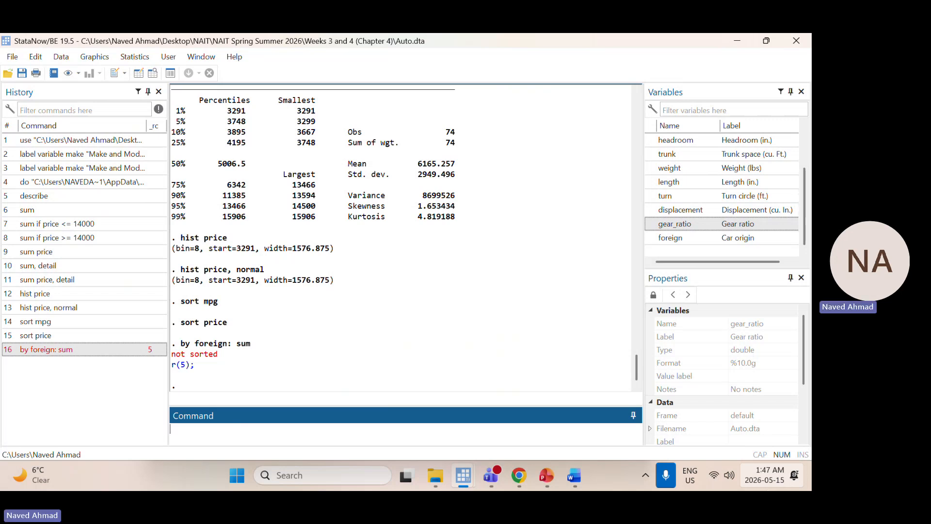
Step: Run "sort foreign" followed by "by foreign: sum" to summarize the variables for domestic and foreign cars, and review the tables
type("sort foreign")
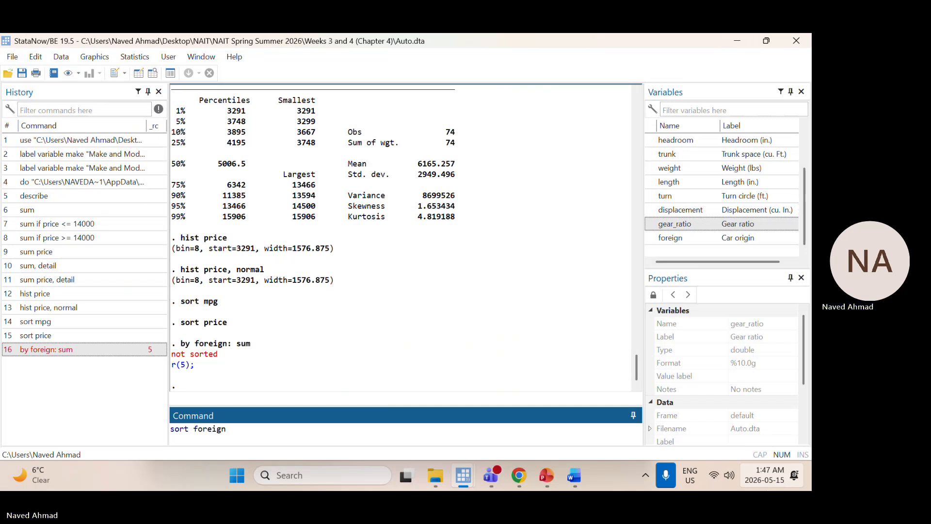
key("Return")
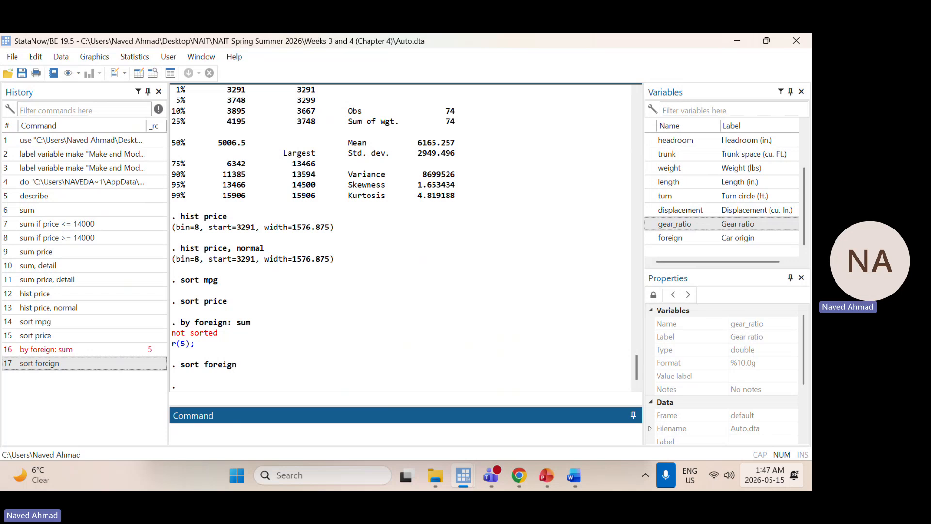
type("by foreign")
type("sum")
key("Return")
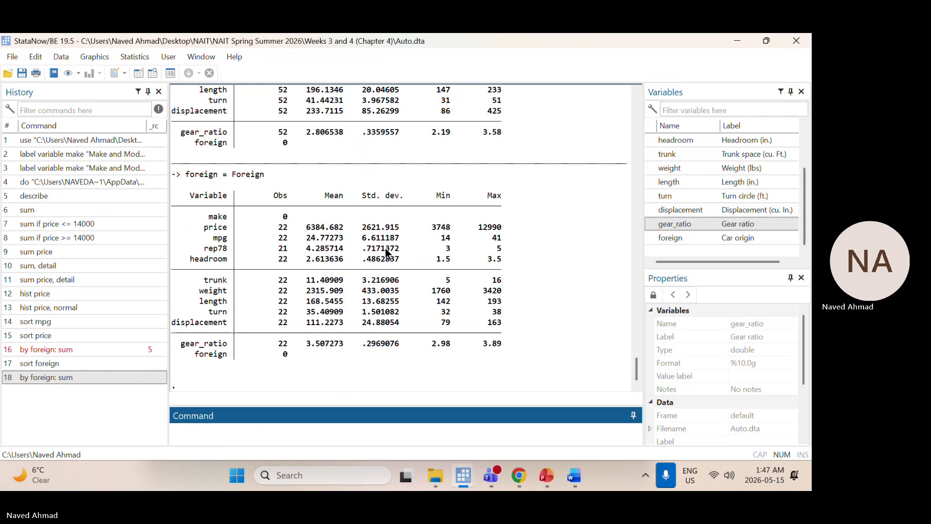
scroll(385, 248, "up", 6)
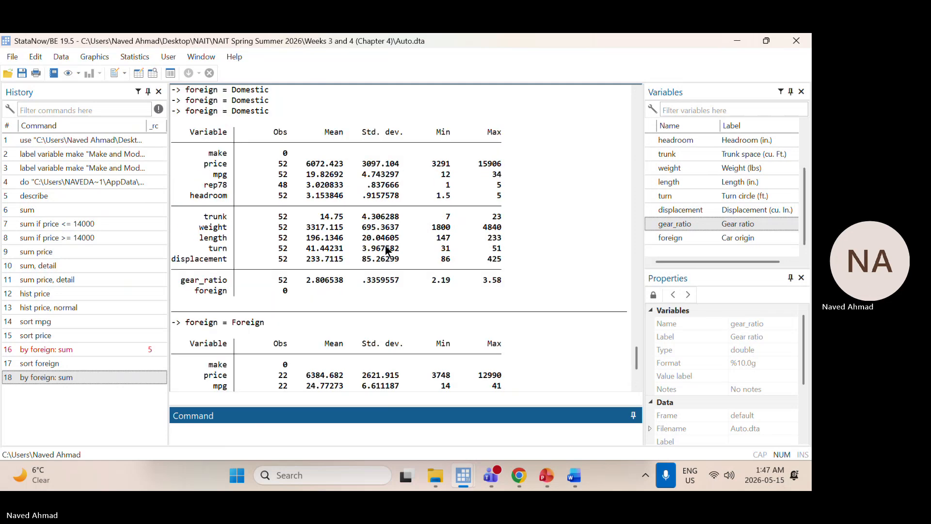
scroll(304, 233, "up", 2)
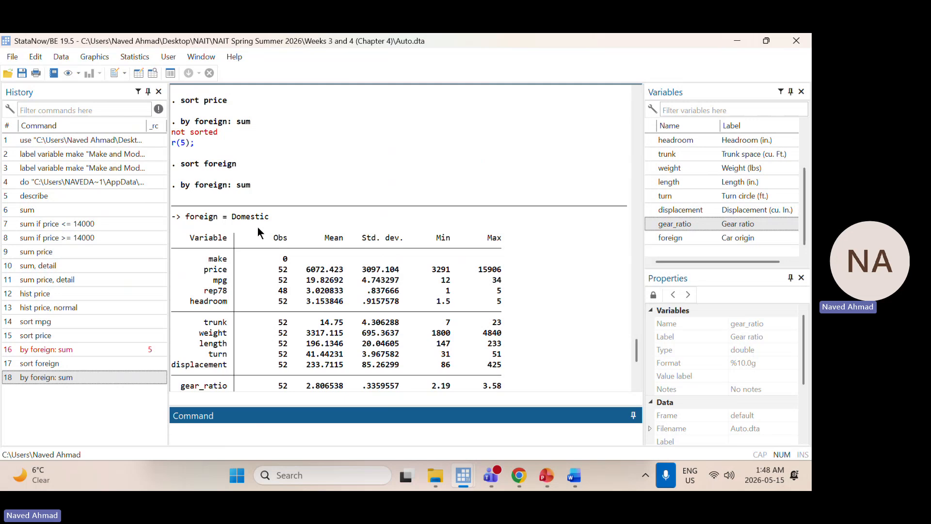
scroll(257, 227, "down", 2)
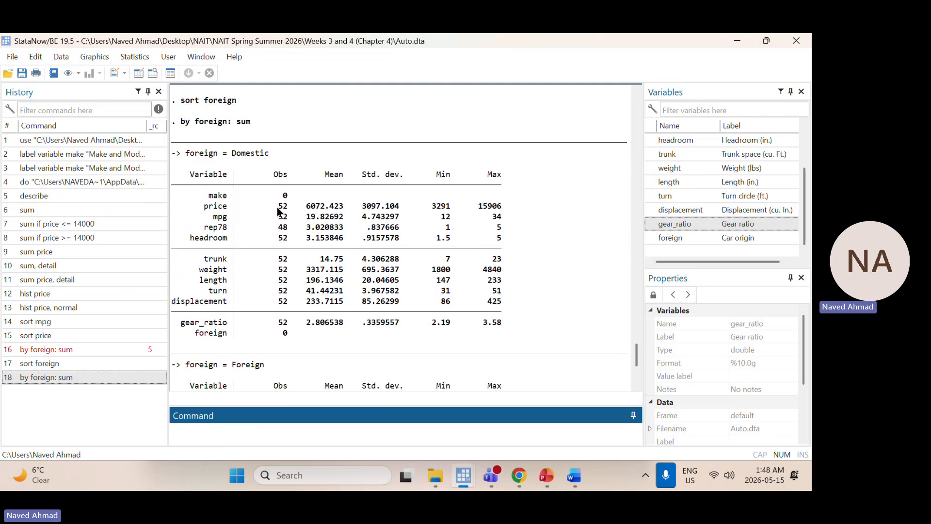
Step: Run "tab foreign" to tabulate the frequencies of car origin, and compare them with the observation counts in the by-group summaries
scroll(272, 208, "down", 1)
scroll(270, 209, "down", 2)
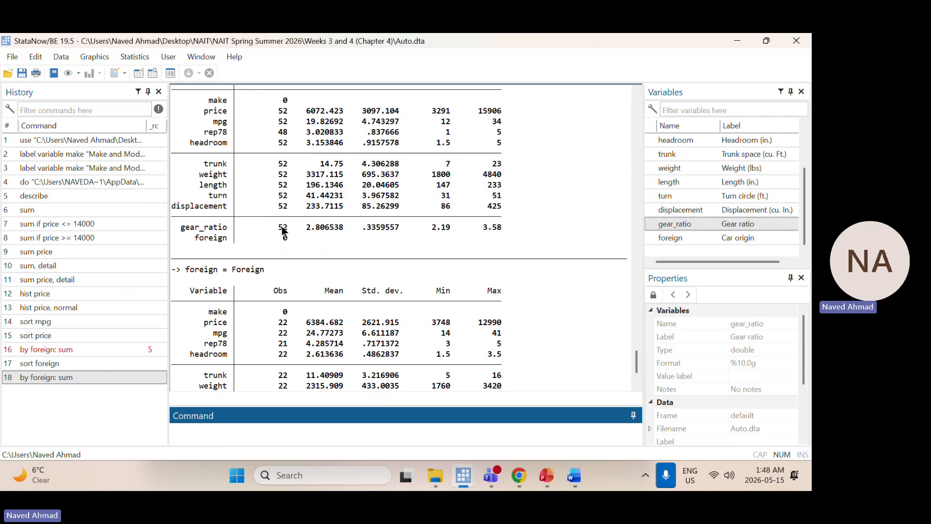
scroll(290, 237, "down", 2)
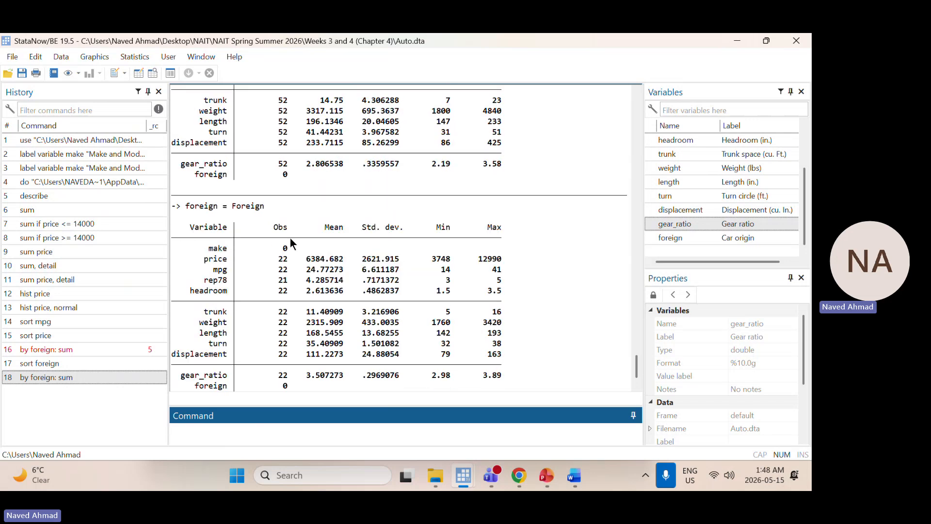
scroll(290, 237, "down", 1)
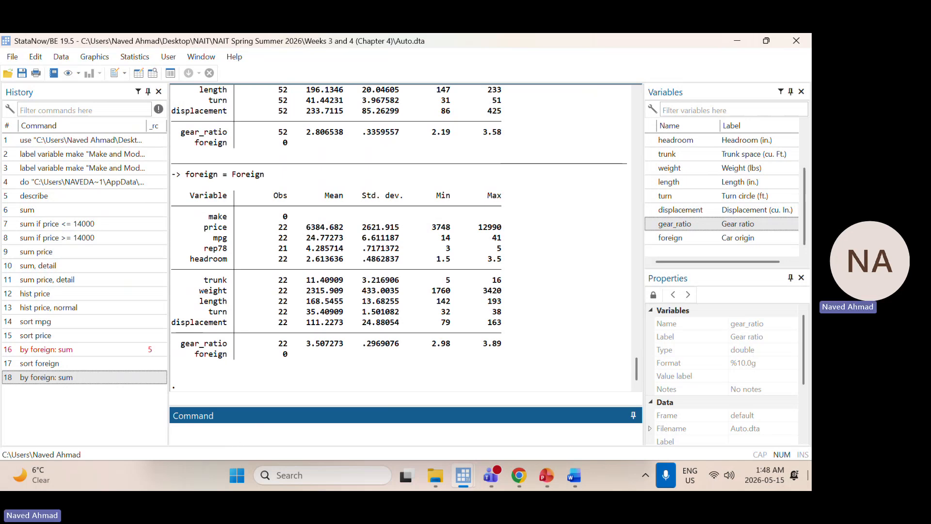
type("tab forein")
key("BackSpace")
key("BackSpace")
type("ign")
key("Return")
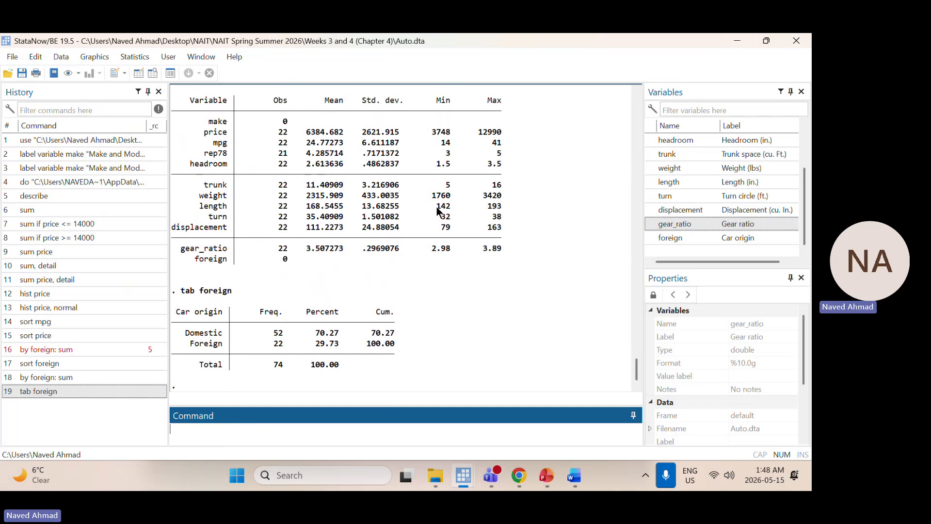
scroll(355, 230, "up", 7)
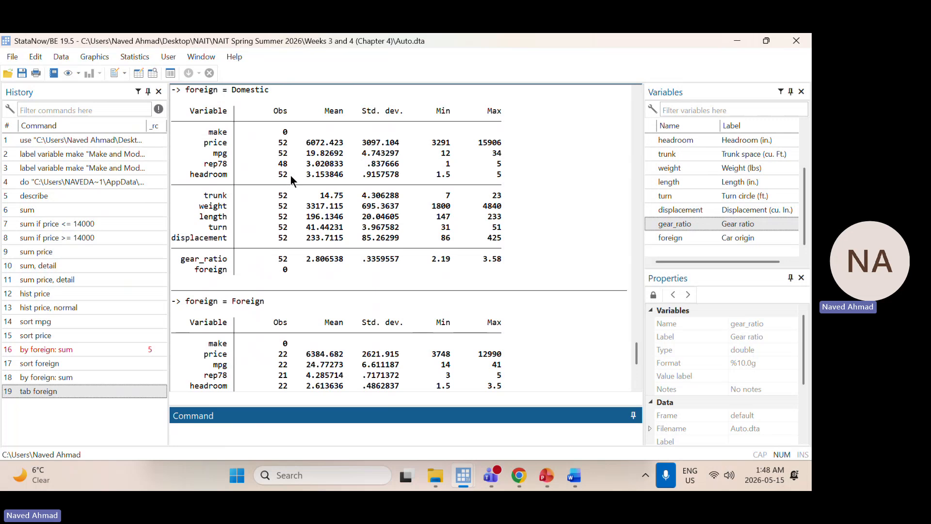
scroll(290, 177, "down", 7)
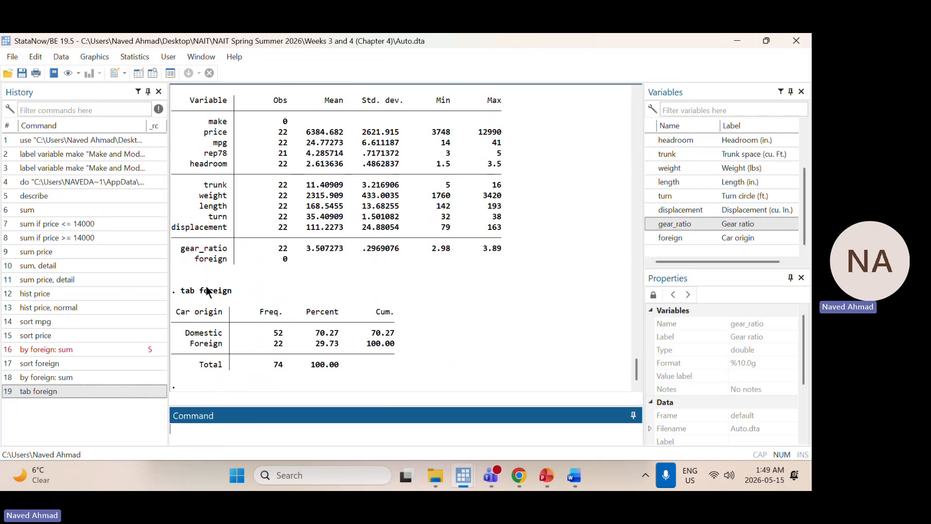
Step: Switch to the do-file and add "by foreign: summarize" as a new line below "sort price"
mouse_move(463, 474)
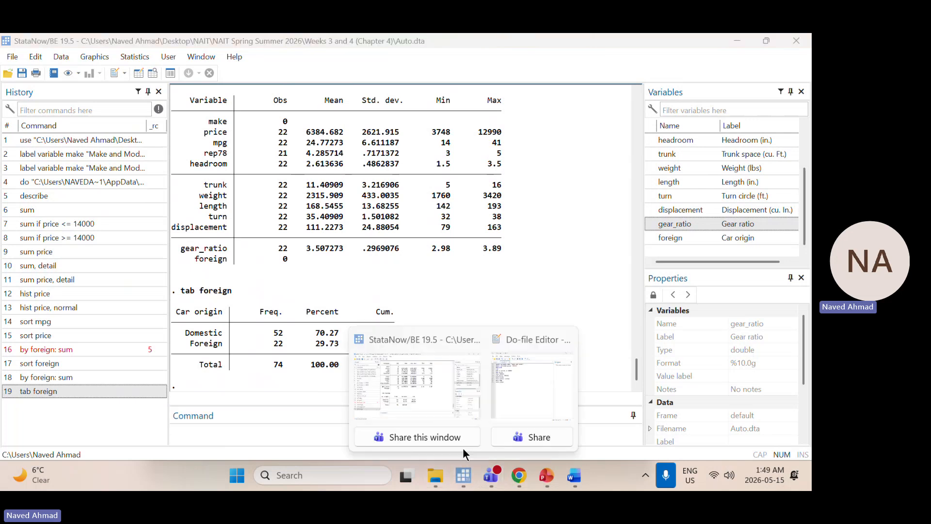
left_click(501, 391)
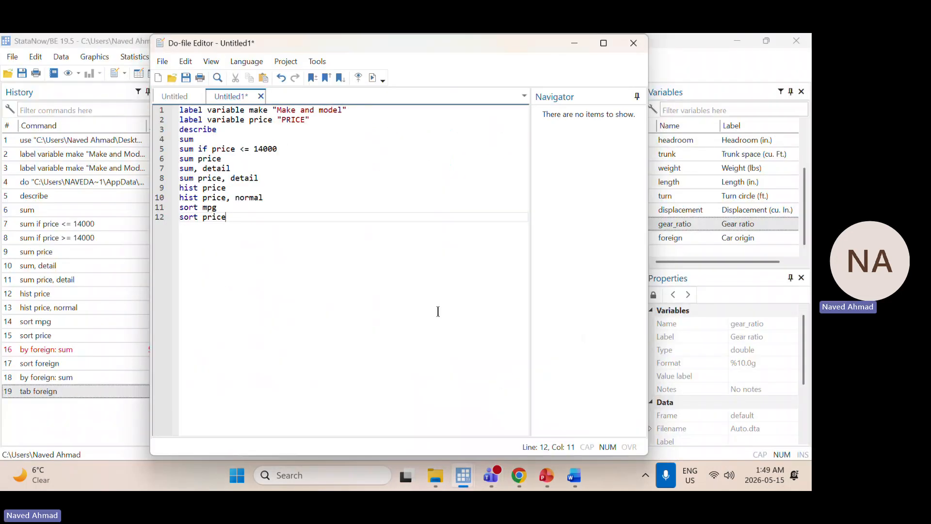
key("Return")
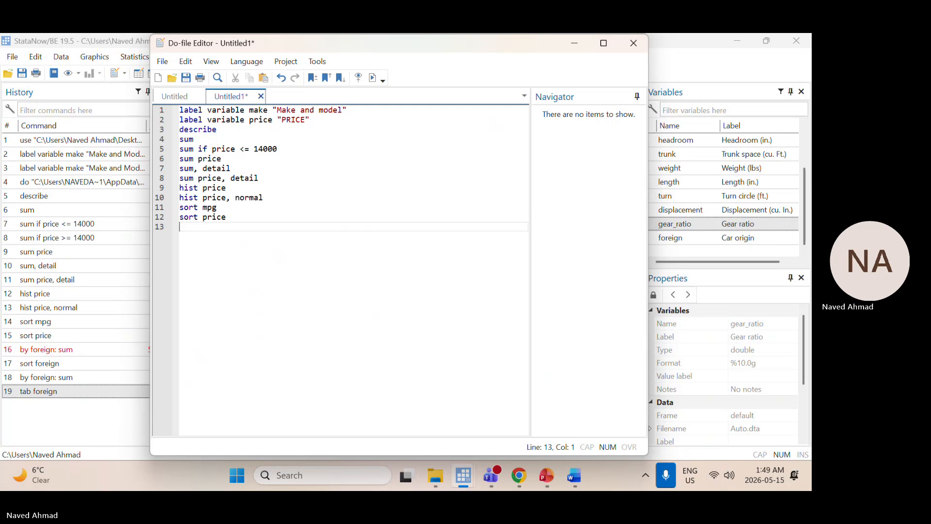
type("tab")
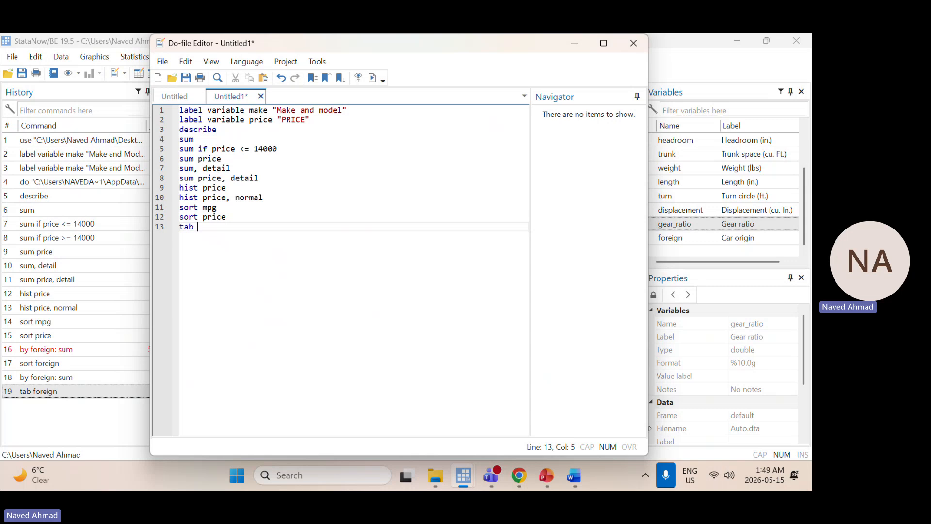
key("BackSpace")
key("BackSpace")
key("BackSpace")
key("BackSpace")
type("by for")
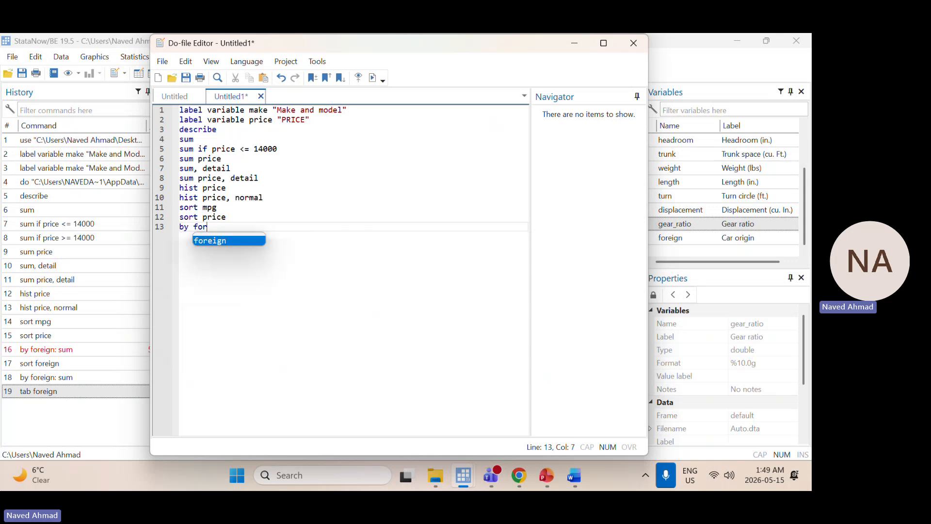
type("eign:")
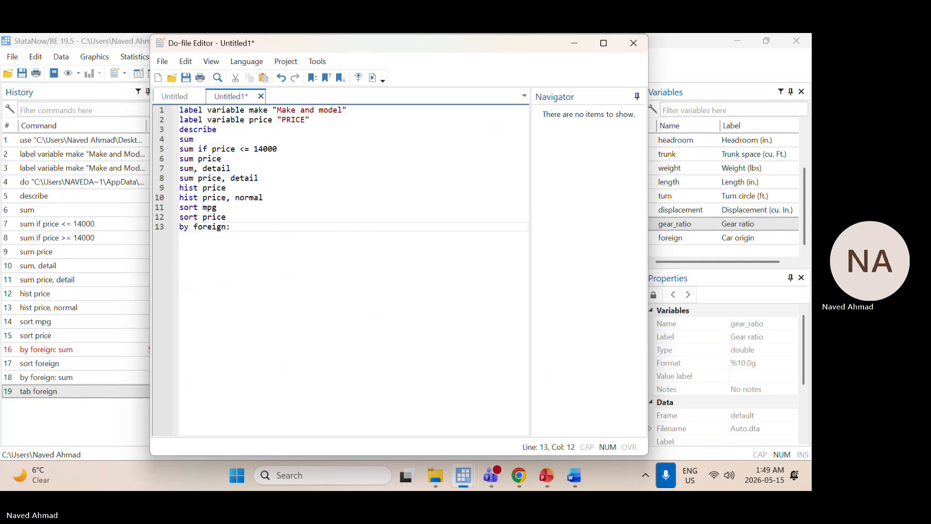
type(" summarize")
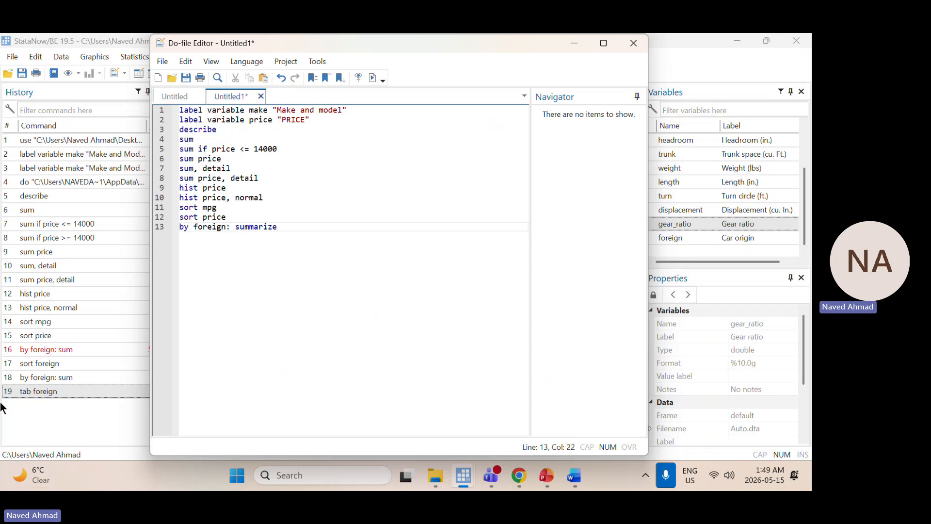
Step: Insert the line "sort foreign" between "sort price" and "by foreign: summarize" in the do-file
key("Up")
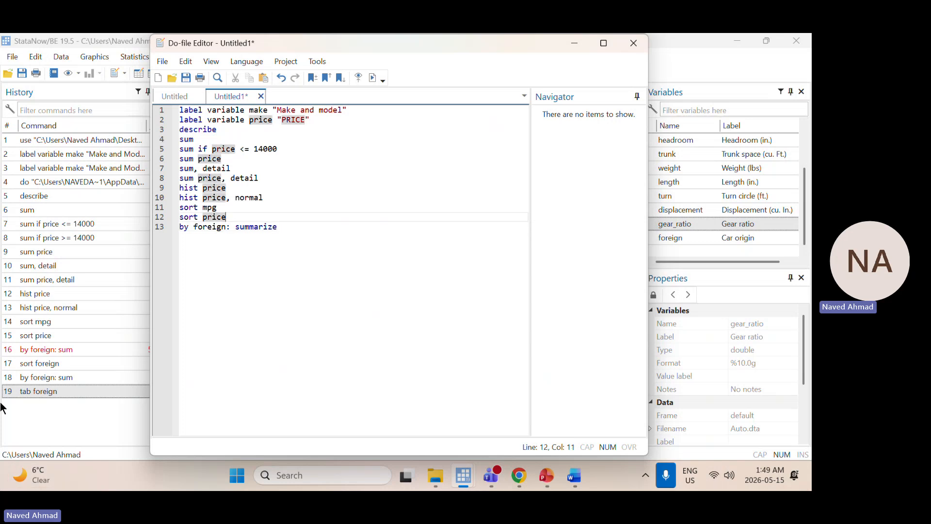
key("Return")
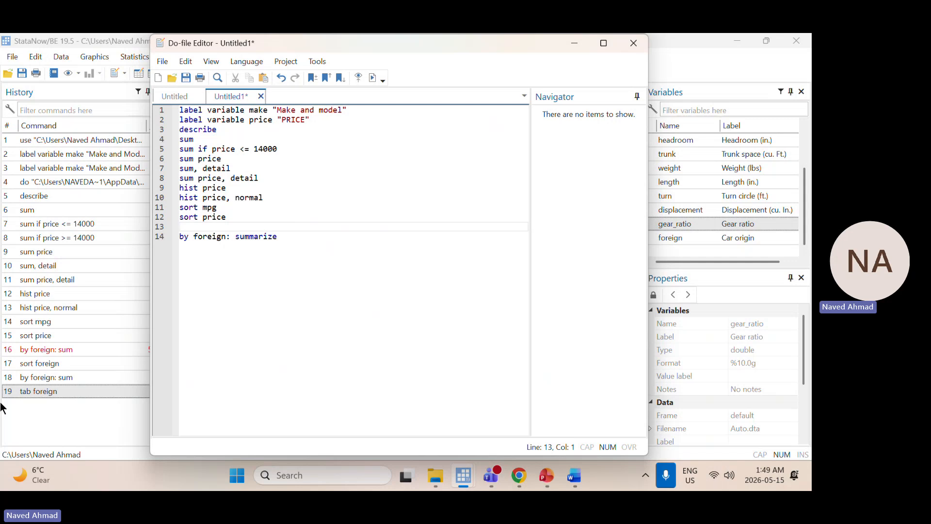
type("sort foreign")
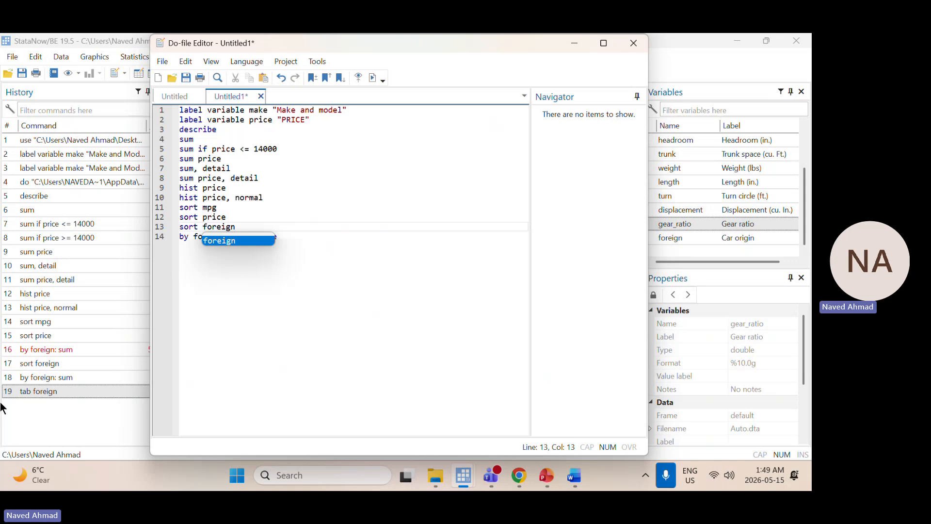
type("reign: summarize")
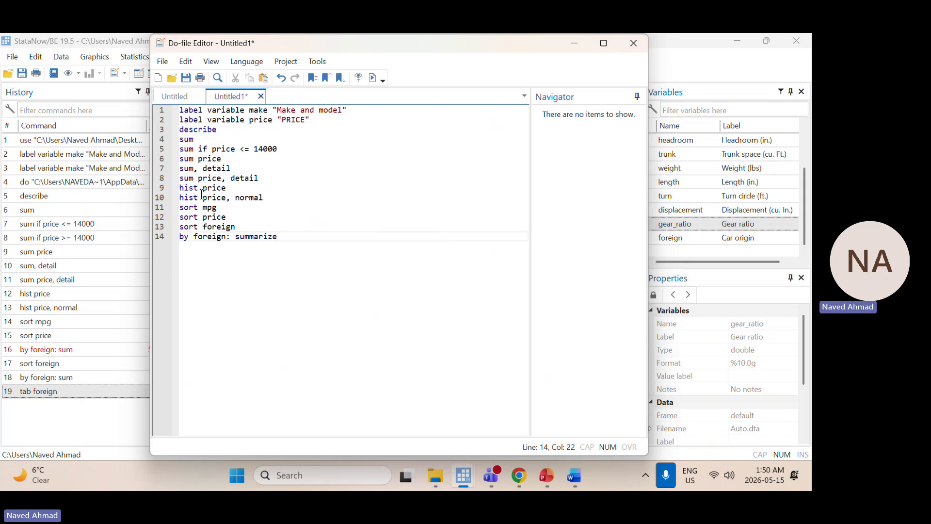
Step: Execute the whole do-file, close the resulting histogram window and return to the main results window
left_click(373, 79)
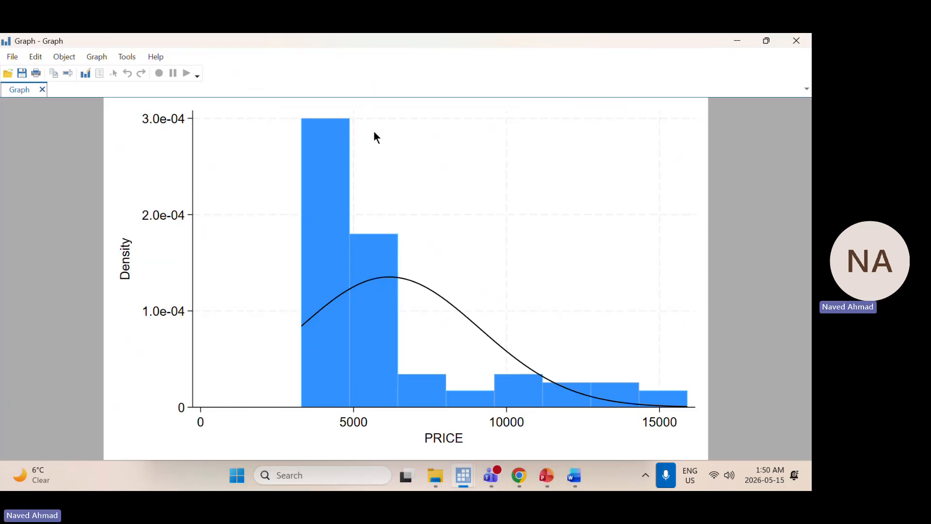
left_click(797, 40)
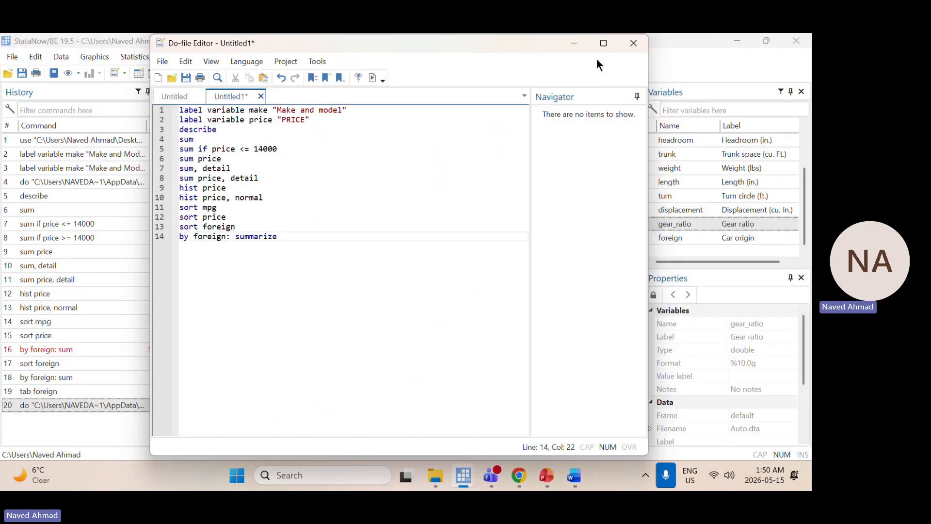
left_click(120, 446)
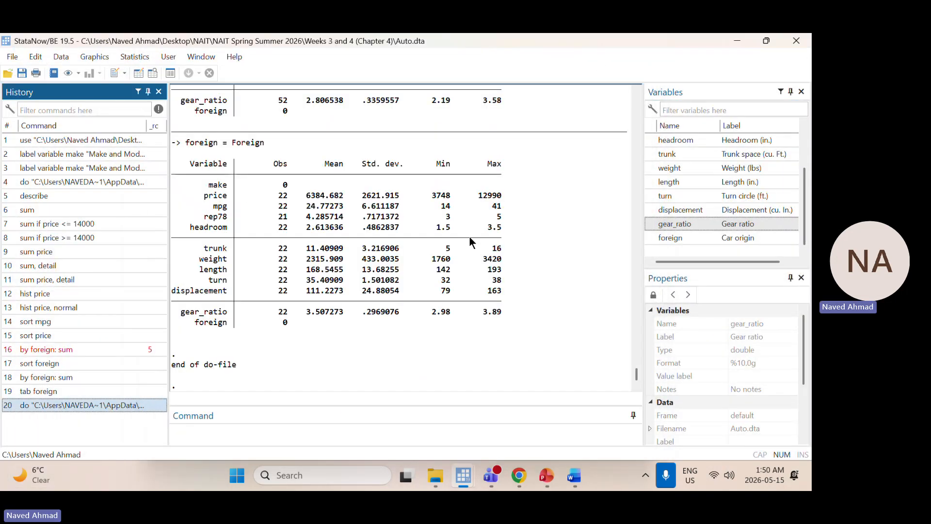
Step: Examine the do-file's output, from the conditional and detailed summaries through to the by-group tables at its end
scroll(407, 267, "up", 15)
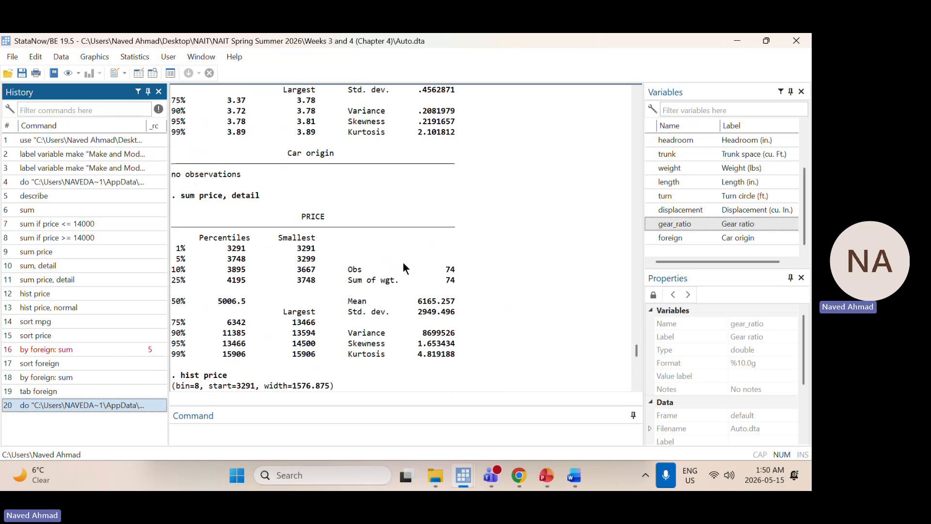
scroll(403, 269, "up", 20)
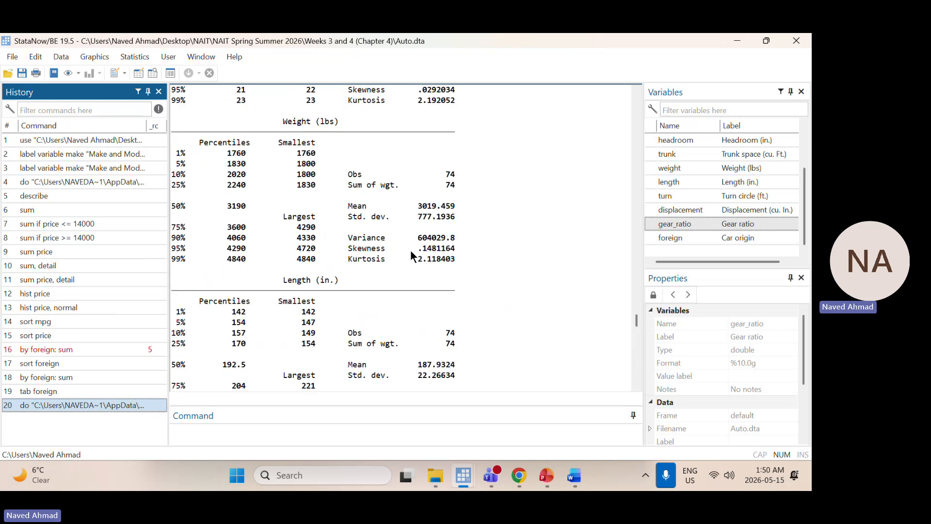
scroll(410, 249, "up", 20)
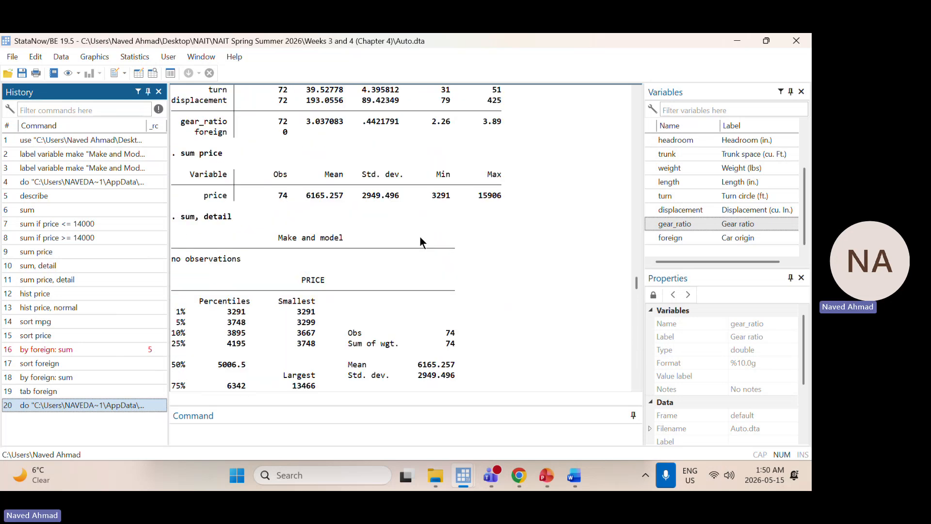
scroll(420, 234, "up", 15)
scroll(417, 225, "down", 12)
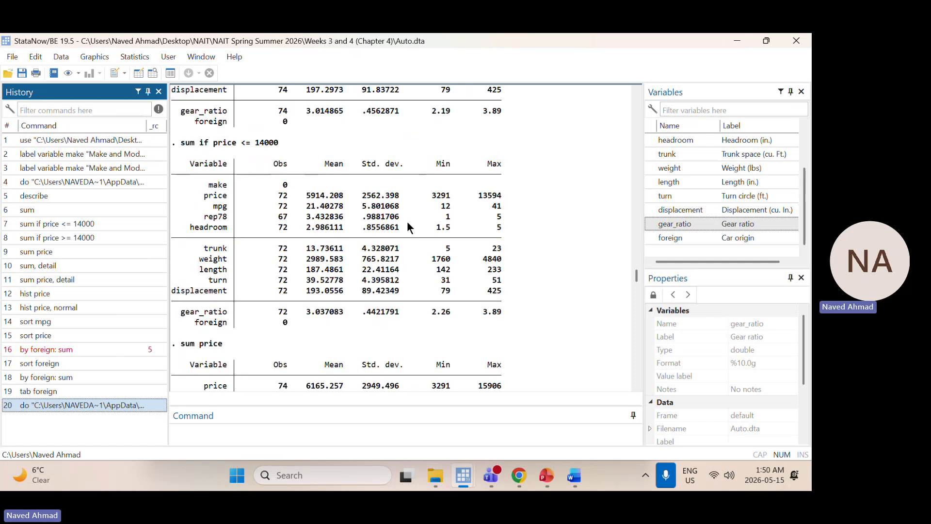
scroll(406, 221, "down", 20)
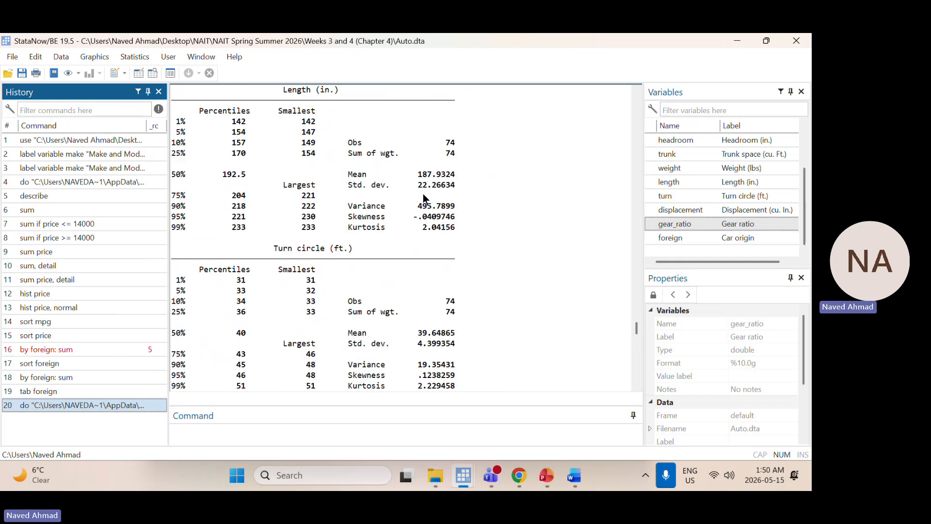
scroll(423, 193, "down", 20)
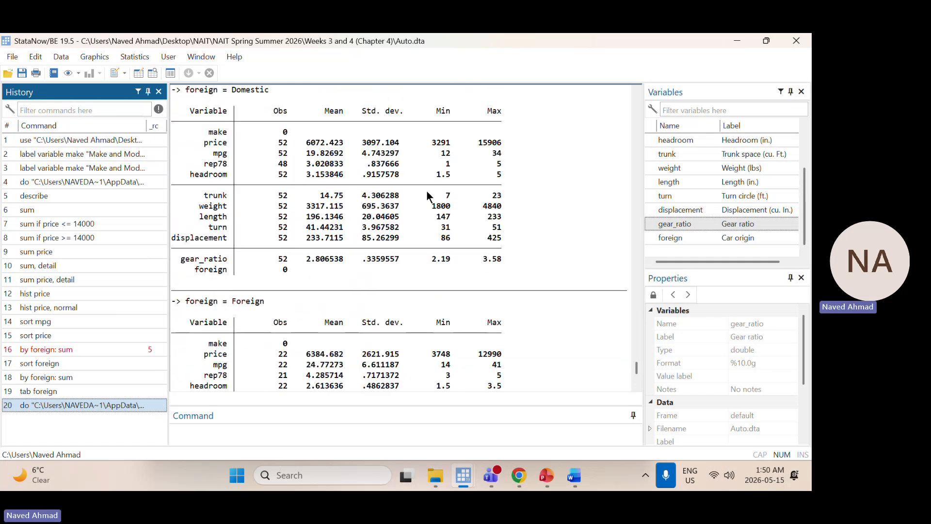
scroll(427, 194, "down", 5)
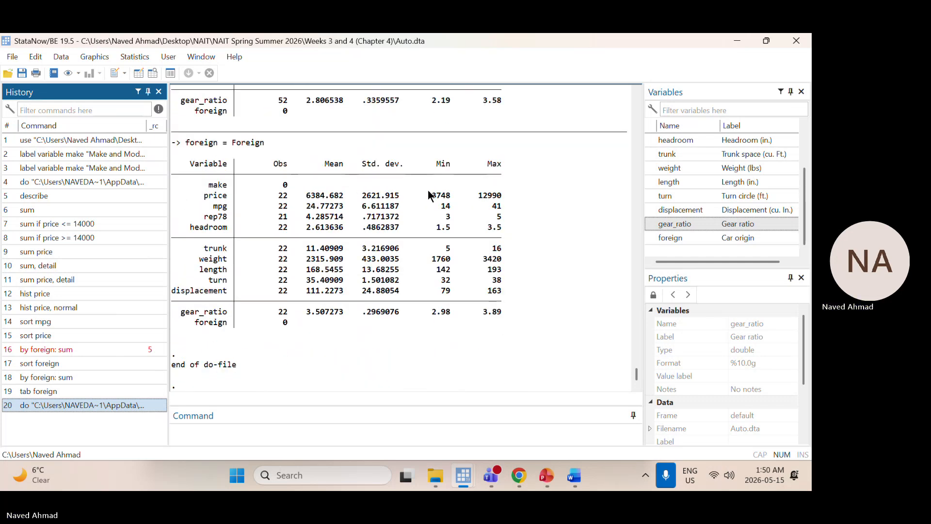
Step: Run "sum price" followed by "display r(mean)" to show the stored mean of price
left_click(229, 431)
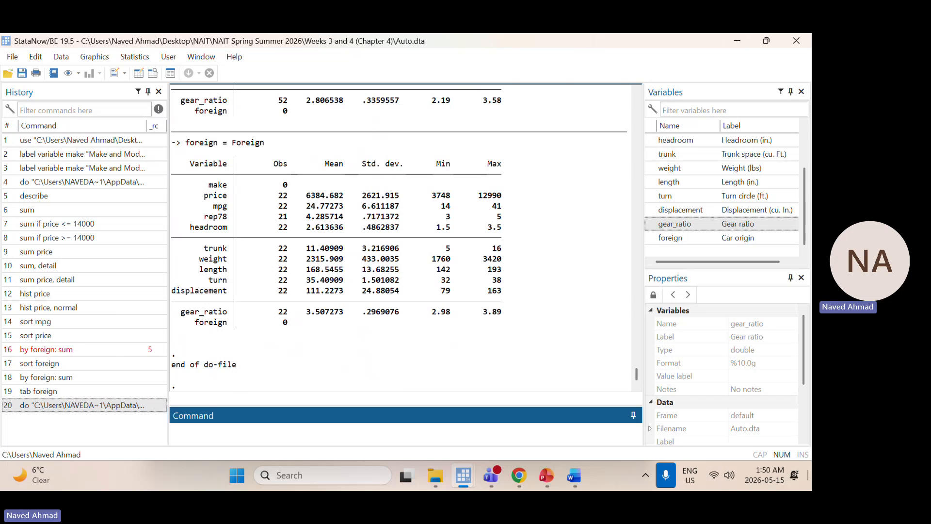
type("sum price")
key("Return")
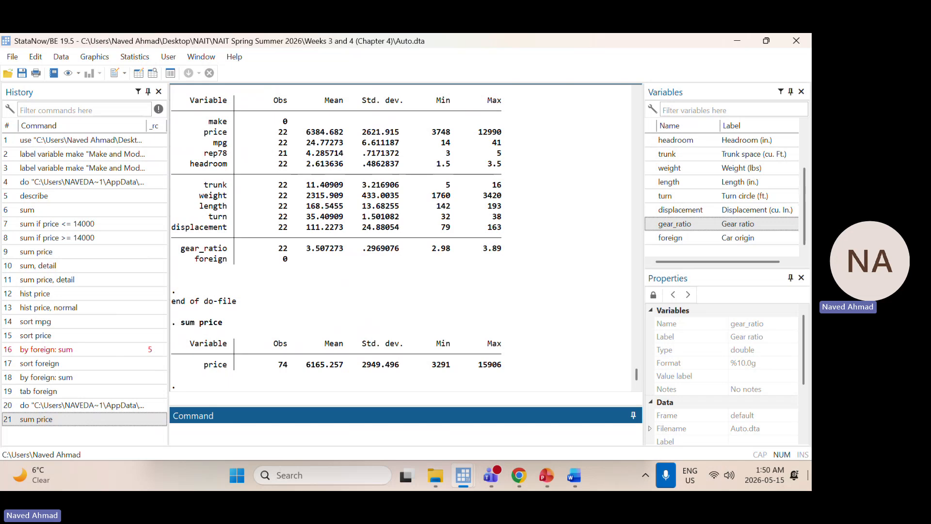
type("display r(mean)")
key("Return")
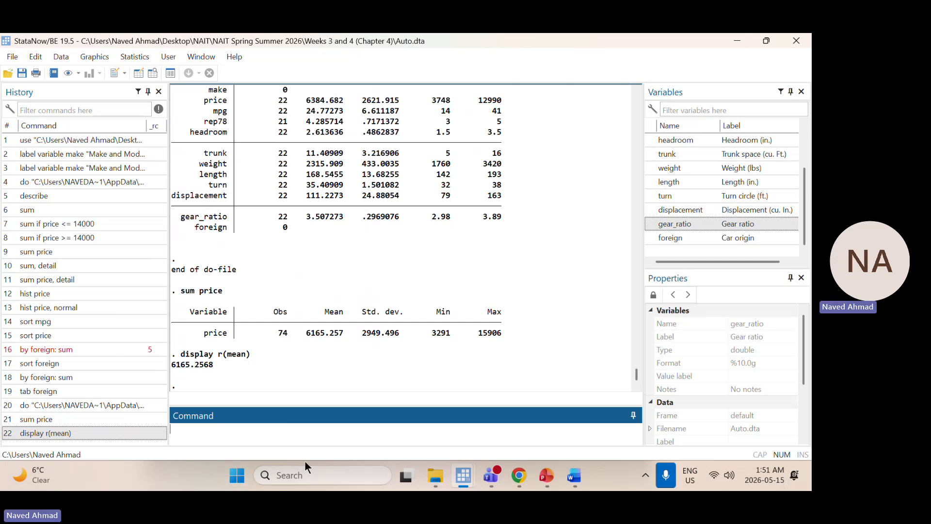
Step: Return to the do-file and add "sum price" as a new line below "by foreign: summarize"
left_click(464, 476)
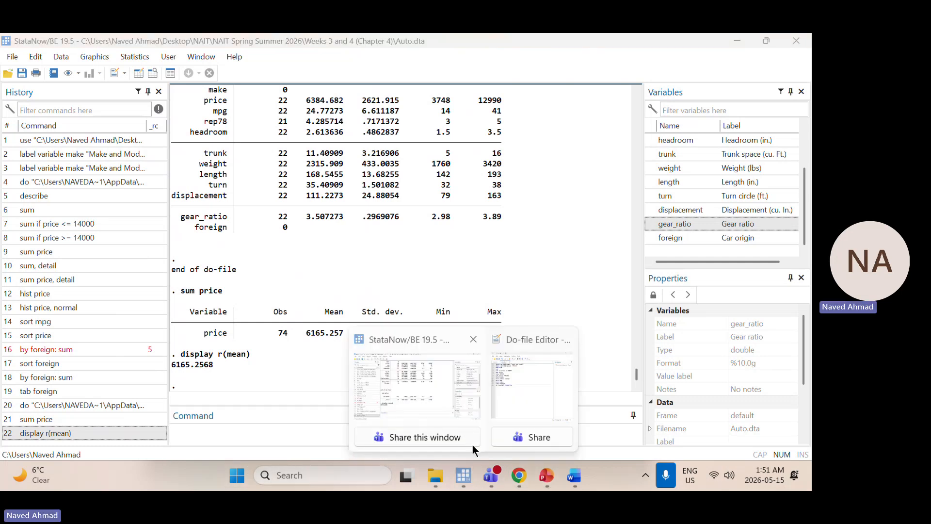
left_click(538, 373)
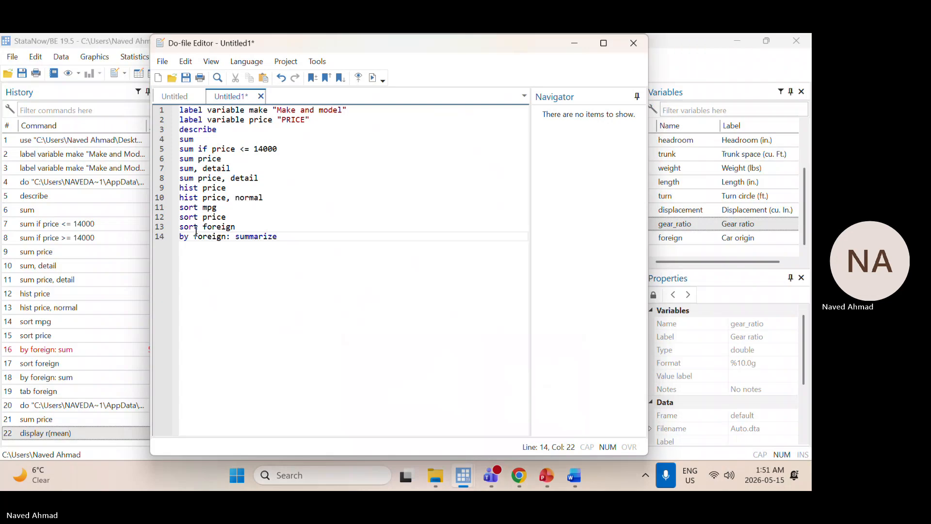
key("Return")
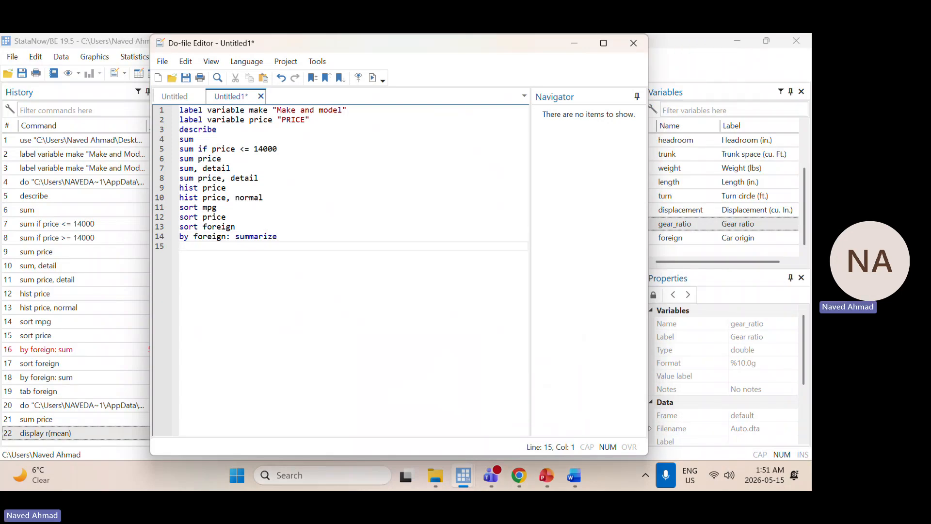
type("su")
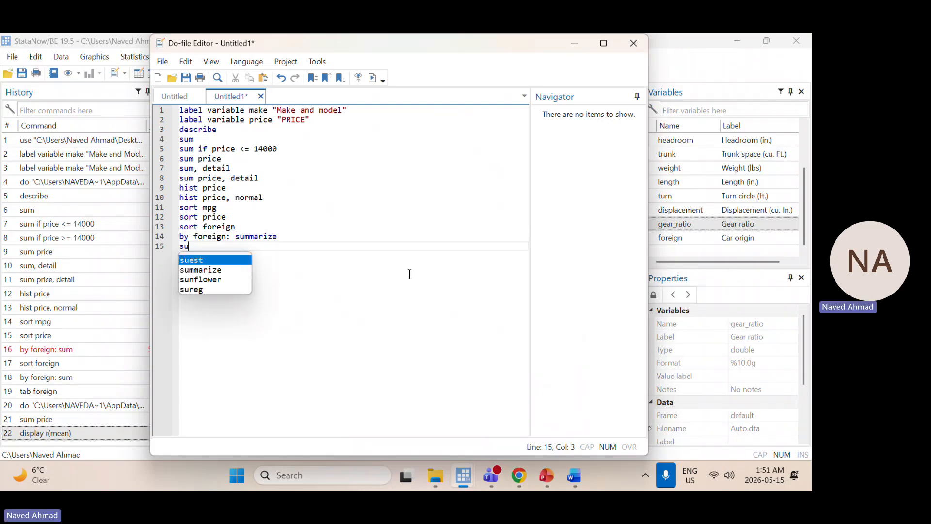
type("m price")
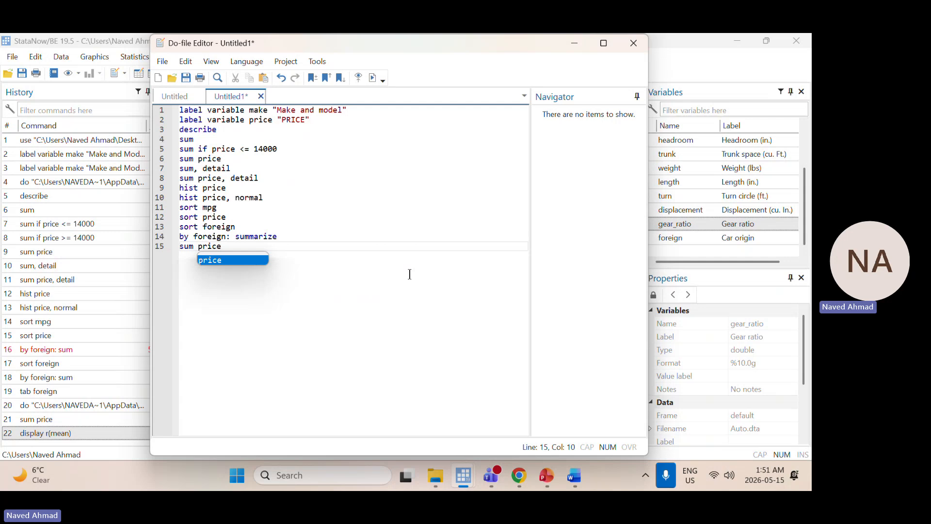
Step: Add "display r(mean)" to the do-file as a new line below "sum price"
key("Return")
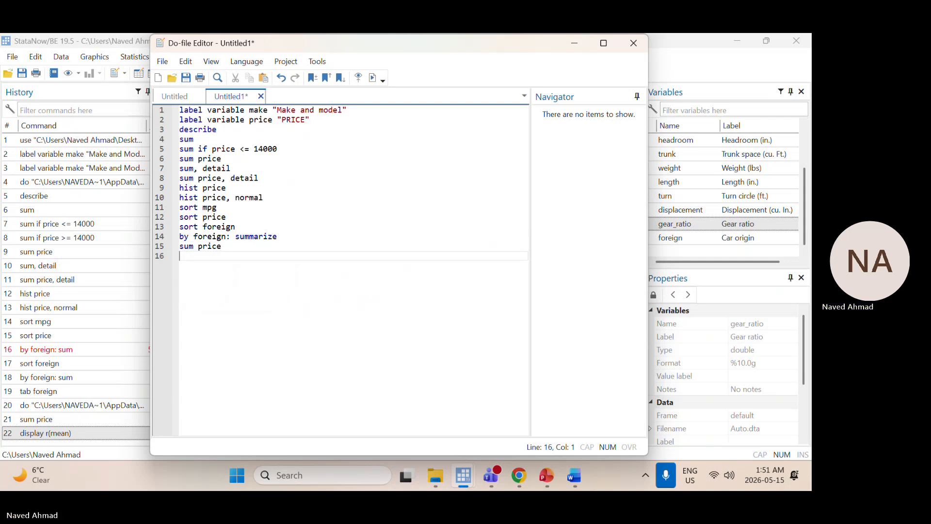
key("Return")
type("display")
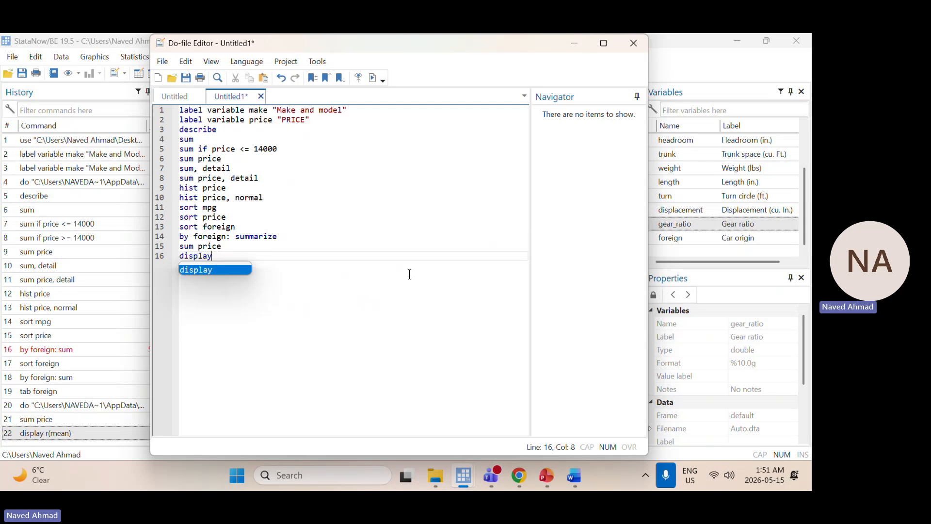
type(" r(")
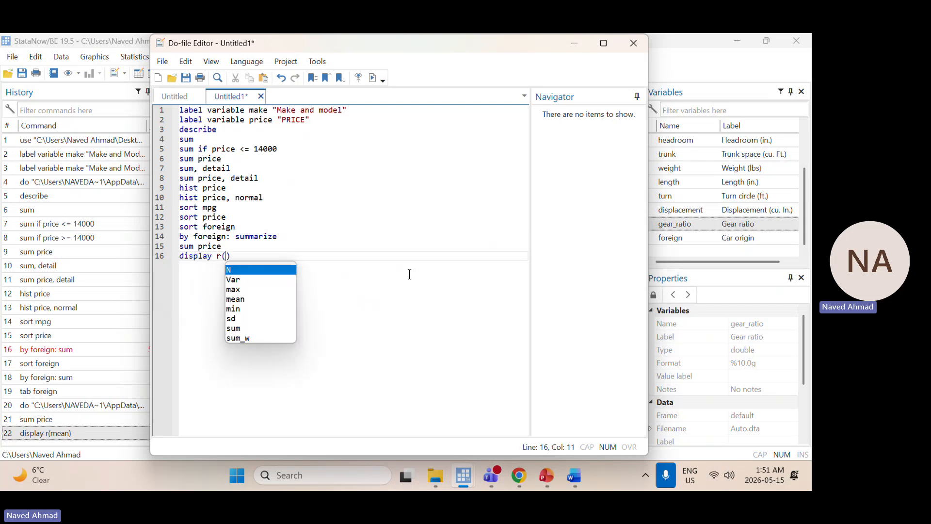
key("Escape")
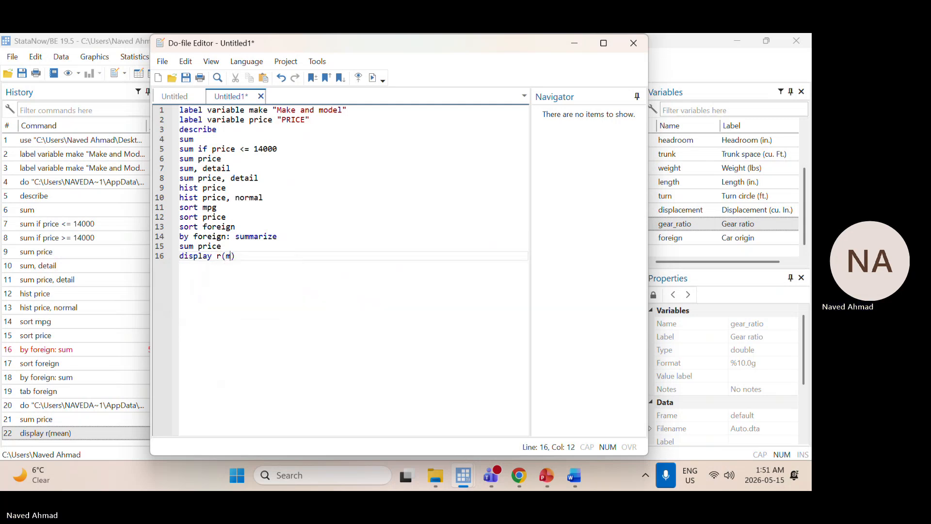
type("mean)")
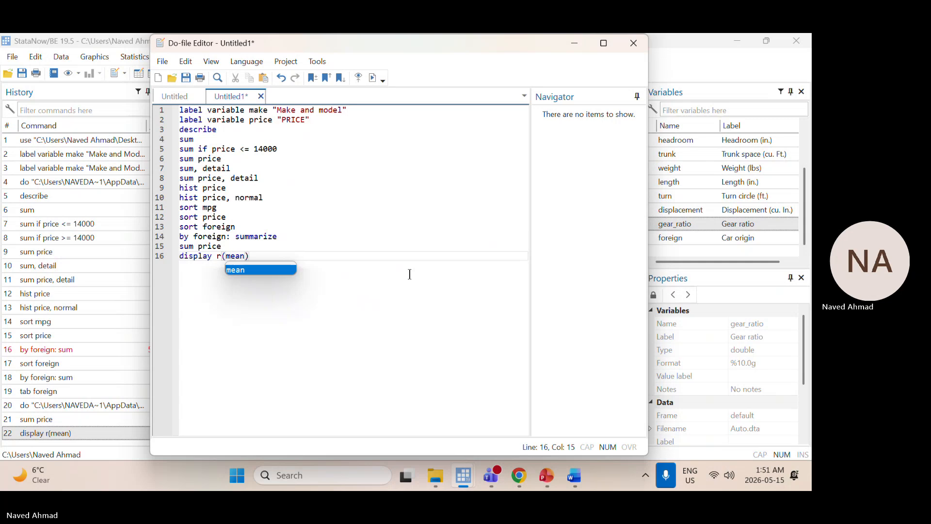
type(")")
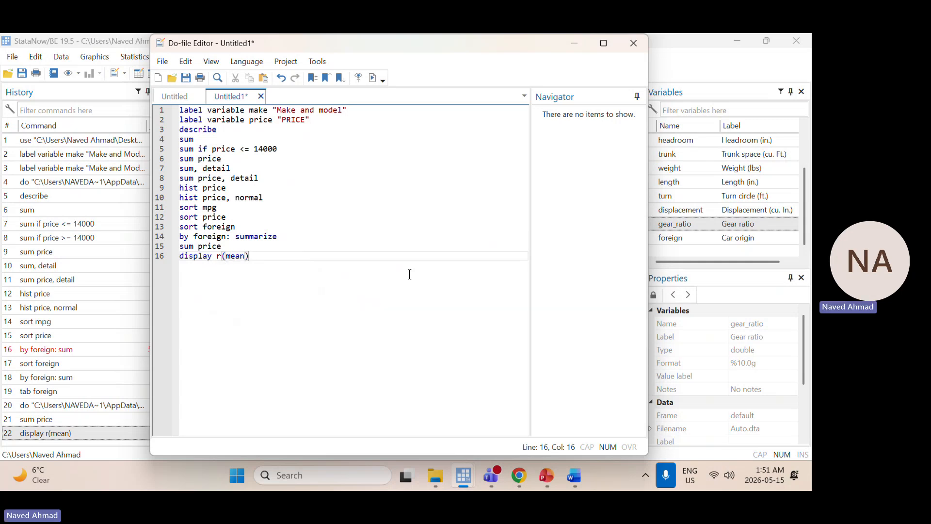
key("Return")
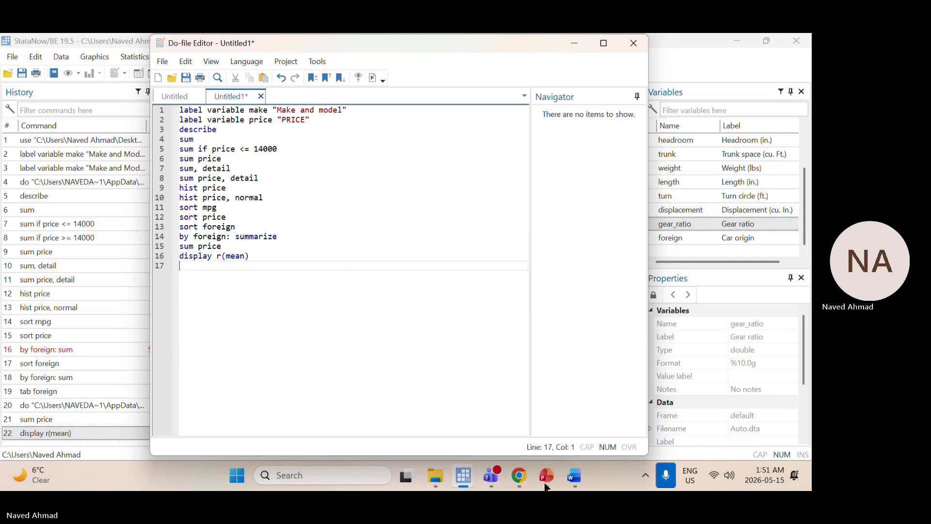
left_click(590, 413)
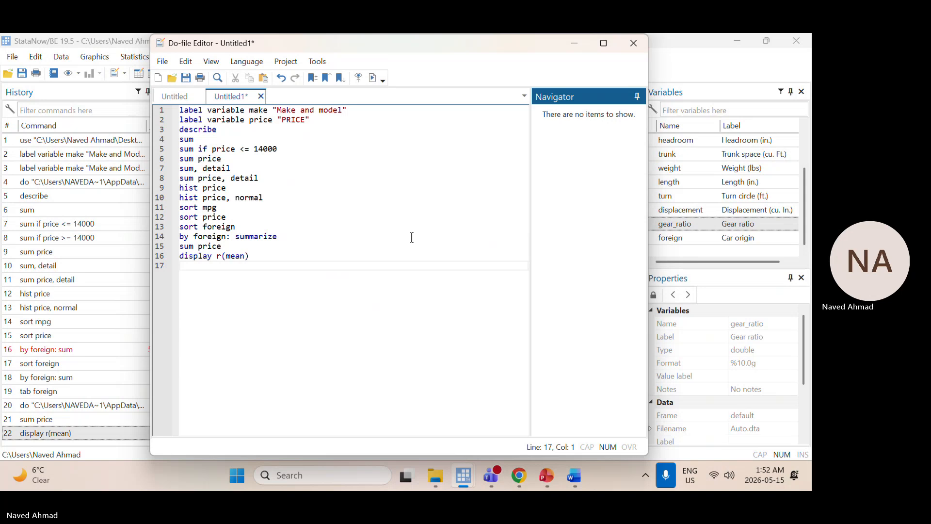
Step: Return to the main results window and run "reg mpg displacement, robust" to regress mpg on displacement with robust standard errors
left_click(113, 458)
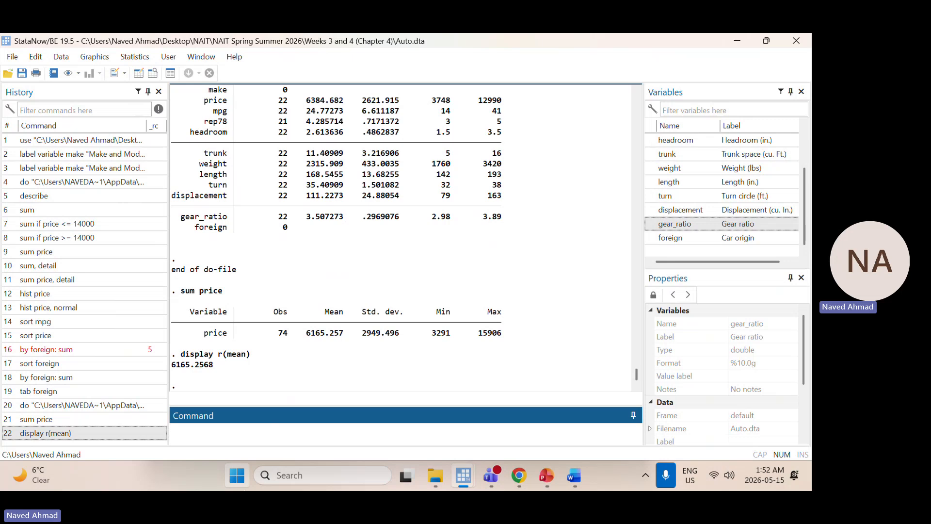
left_click(427, 427)
type("reg mpg")
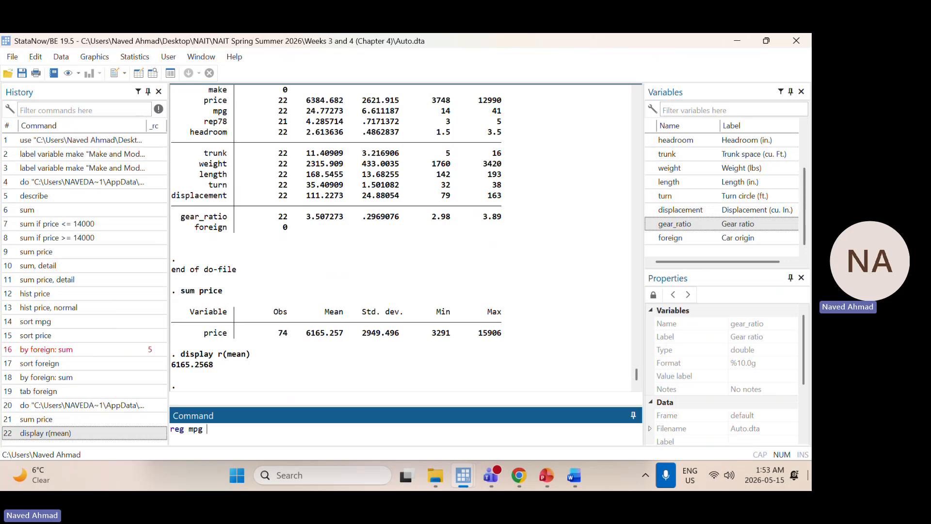
type(" displacemen")
key("BackSpace")
key("BackSpace")
key("BackSpace")
type("ment")
type(", robust")
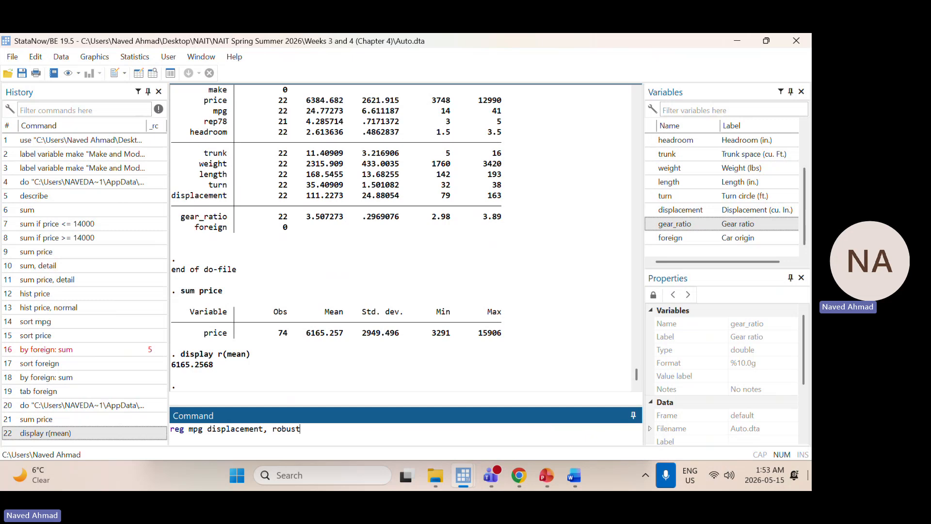
key("Return")
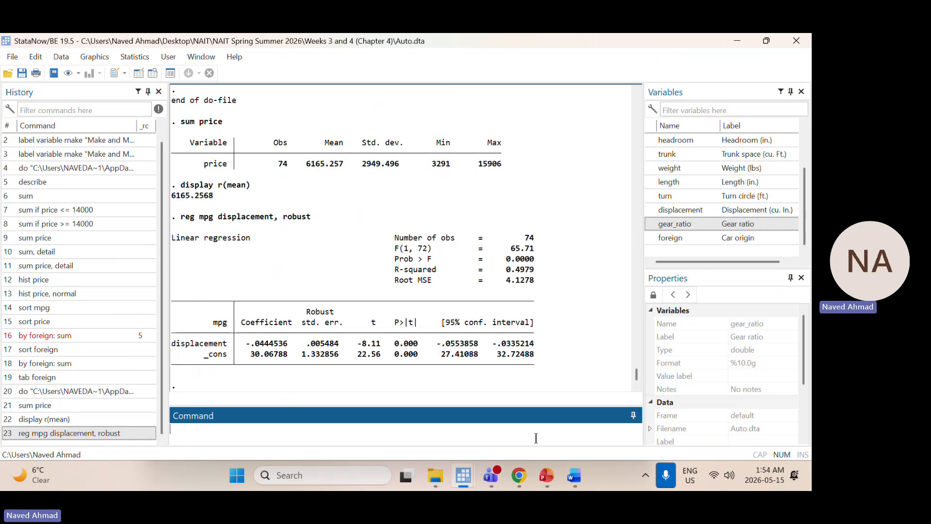
Step: Return to the do-file and add "reg mpg displacement, robust" as a new line below "display r(mean)"
left_click(464, 476)
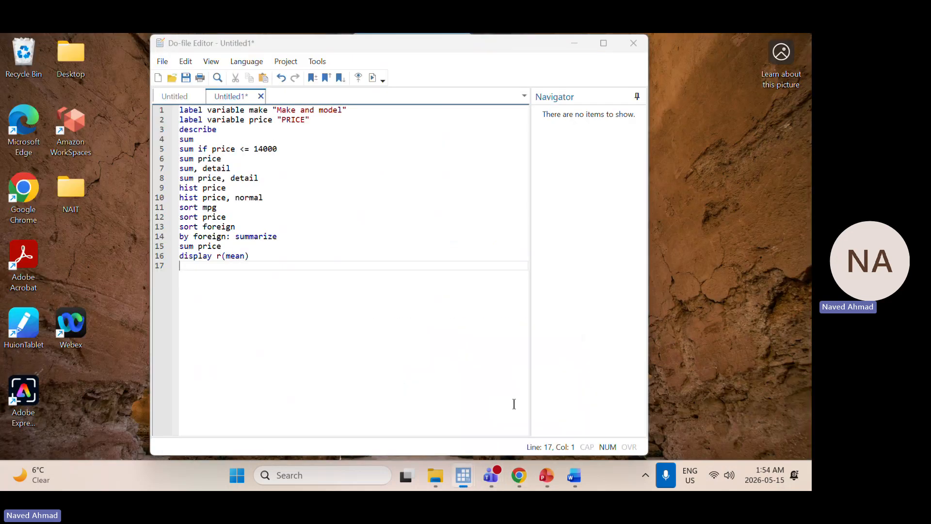
left_click(511, 406)
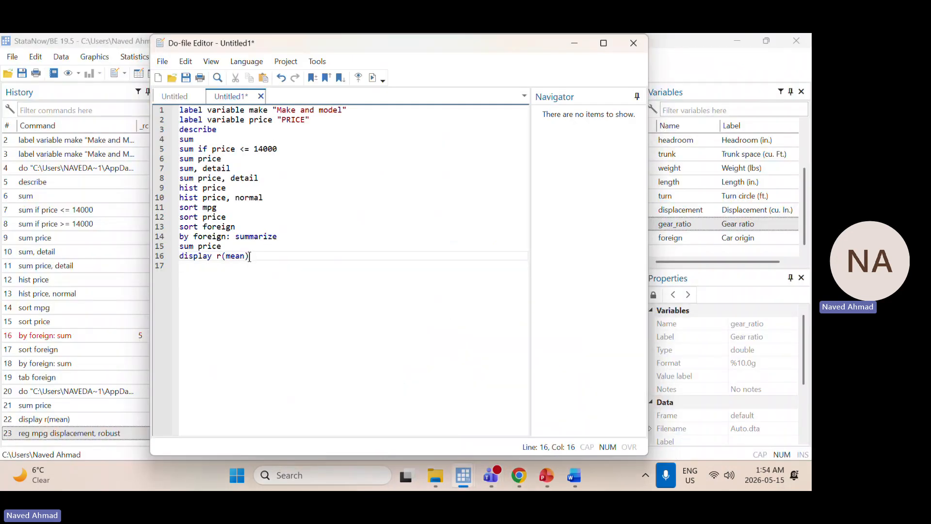
type("reg")
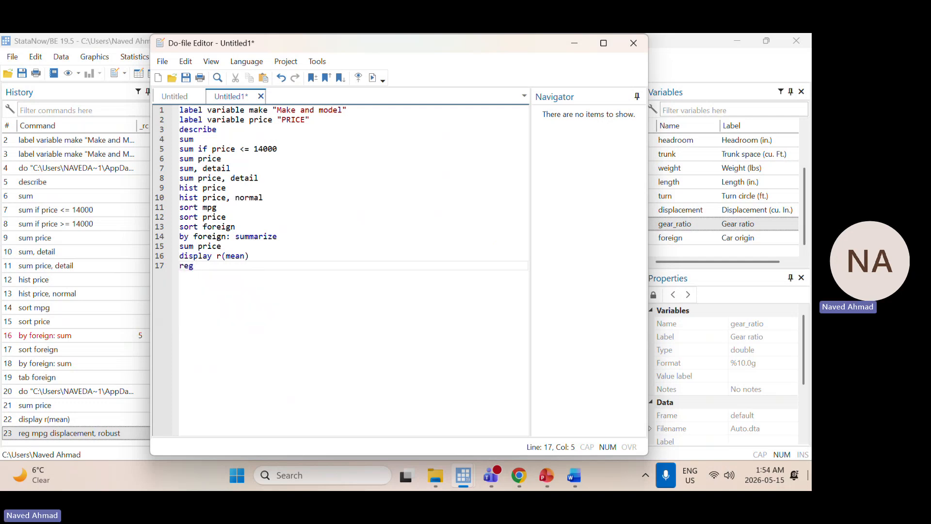
type(" mpg disp")
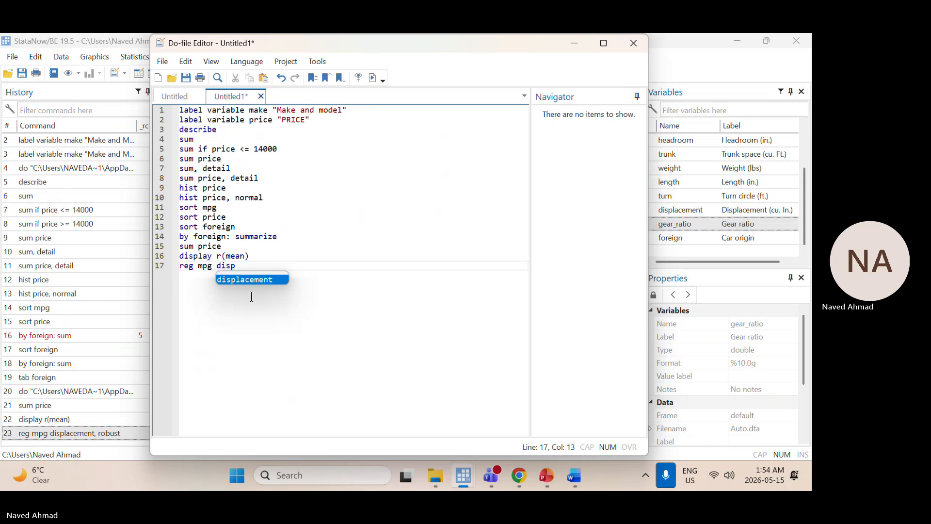
double_click(252, 279)
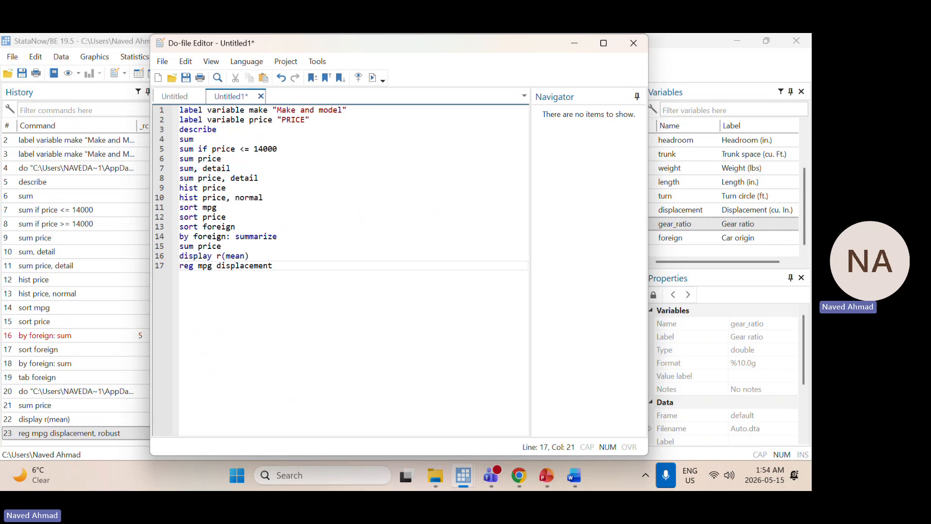
type(", robust")
key("Return")
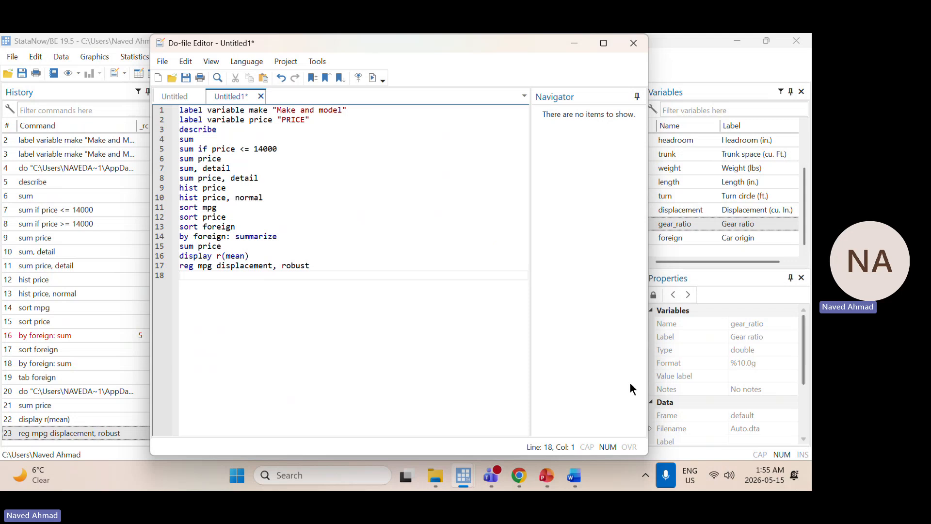
left_click(596, 371)
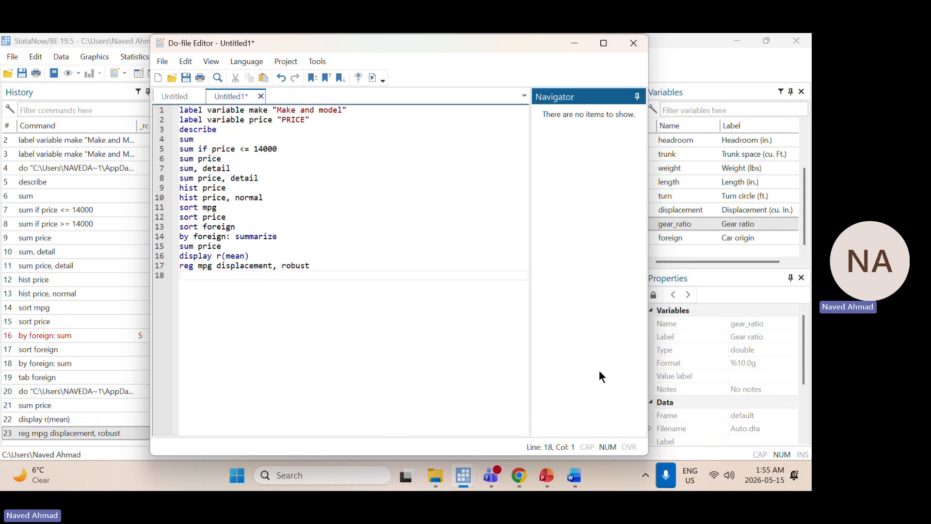
Step: Return to the main window, store the regression results with "estimate store reg1" and check the end of the variable list
left_click(127, 456)
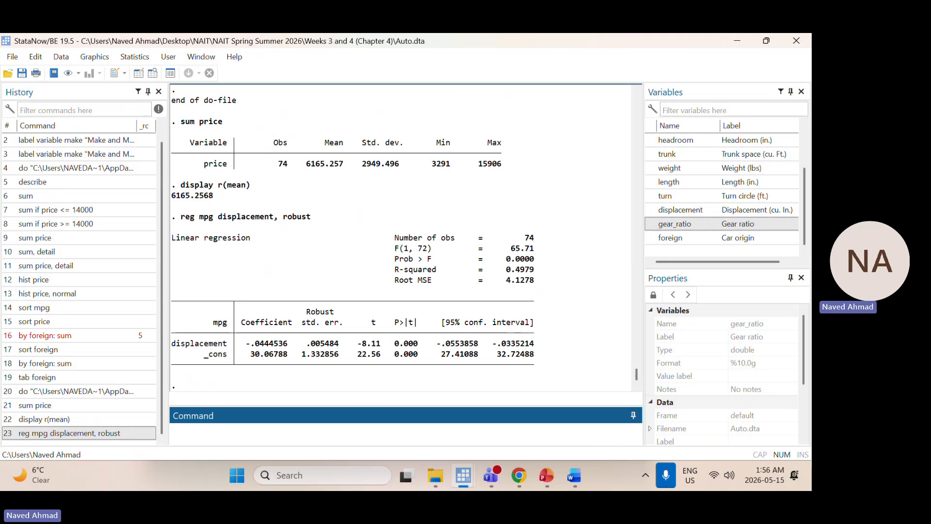
type("estimate")
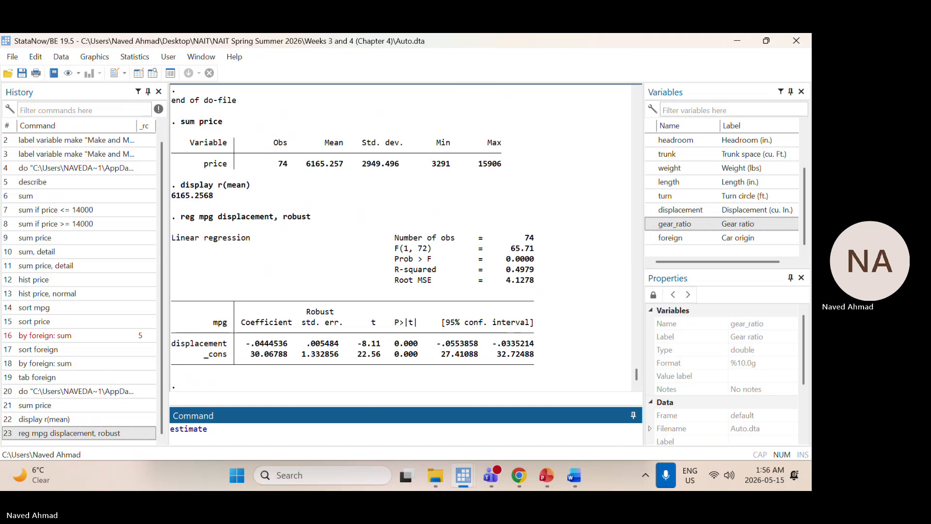
type(" store ")
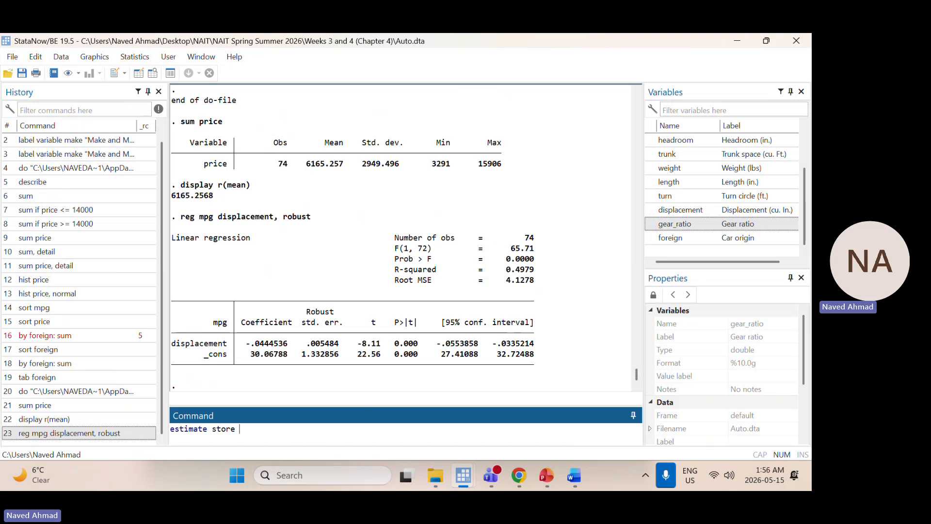
type("reg1")
key("Return")
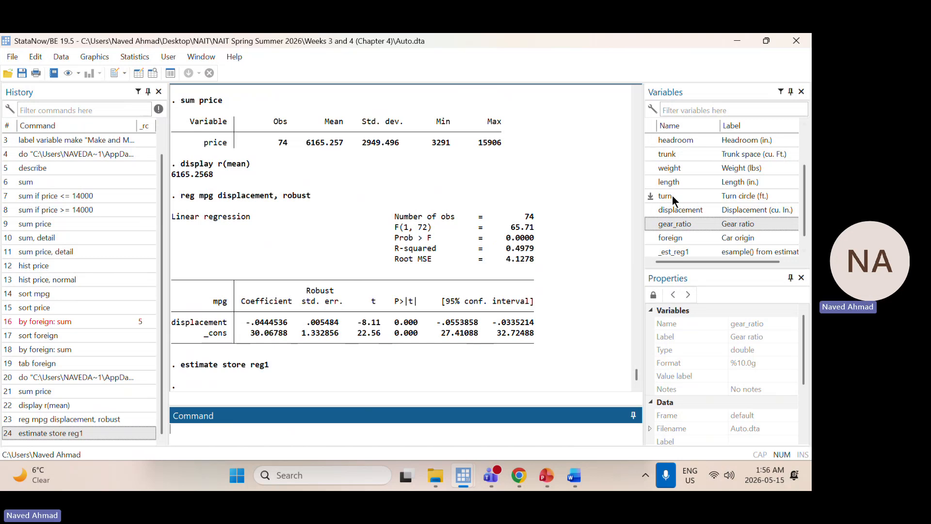
scroll(685, 194, "down", 1)
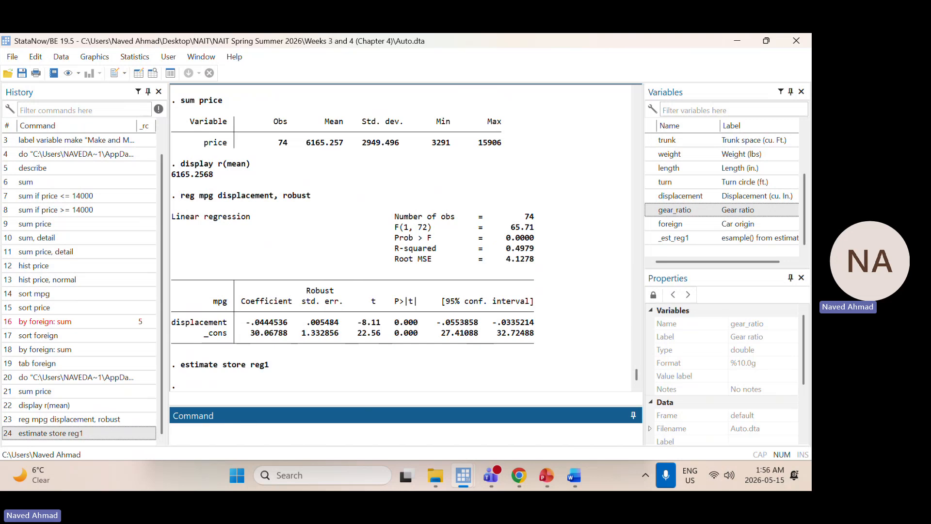
Step: Run "etable, estimate(reg1) mstat(r2) mstat (N)" to tabulate the stored regression with R-squared and number of observations
type("etable, ")
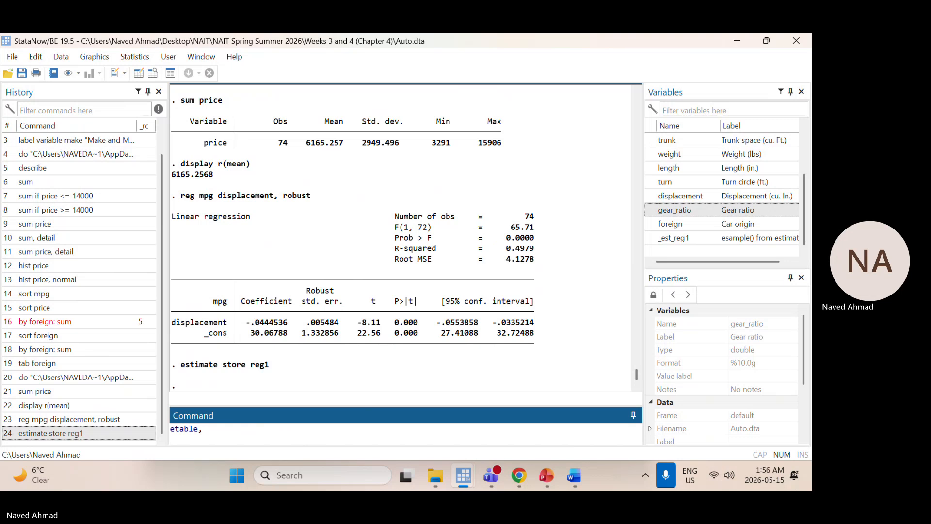
type("estimate")
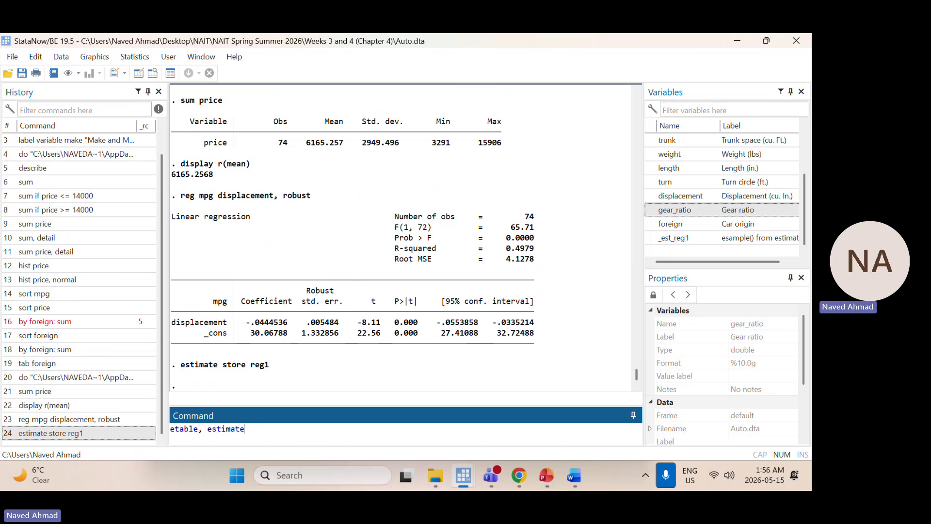
type("(reg1) mstat(r2) mstat")
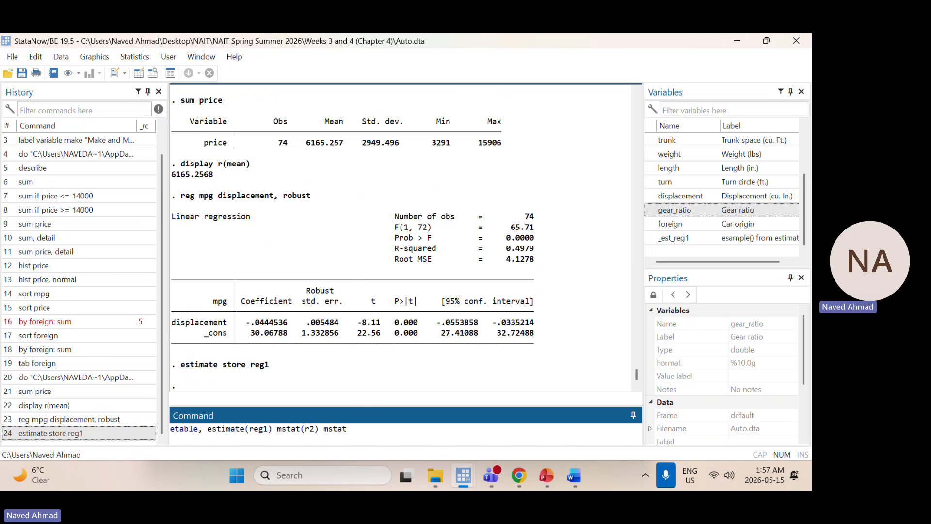
type(" (N)")
key("Return")
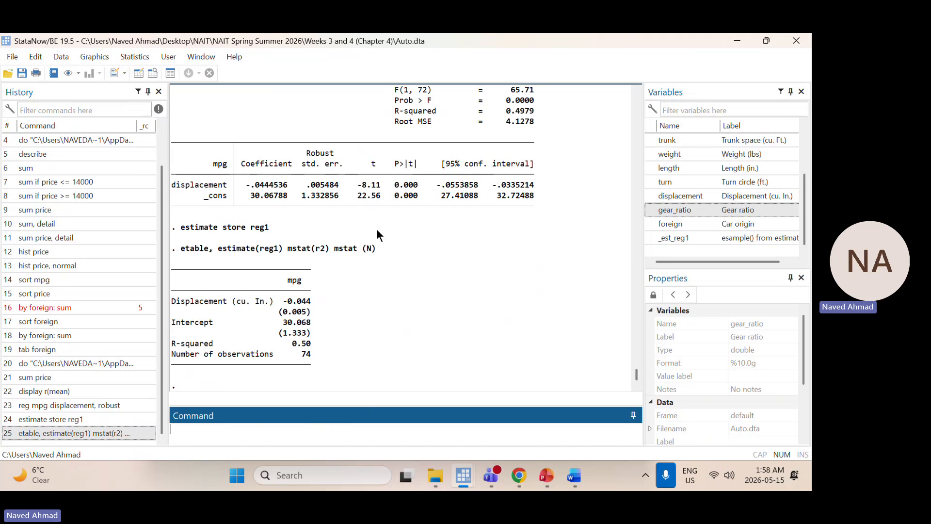
left_click(10, 57)
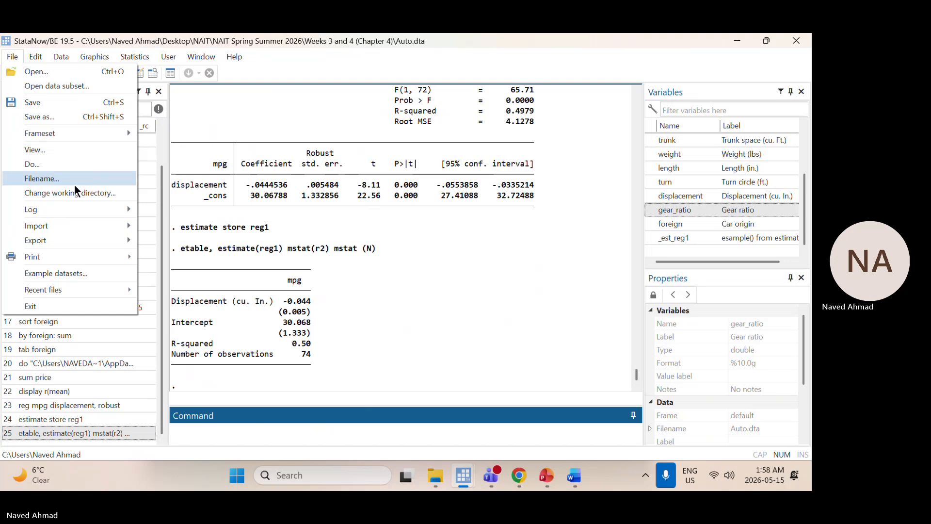
mouse_move(107, 209)
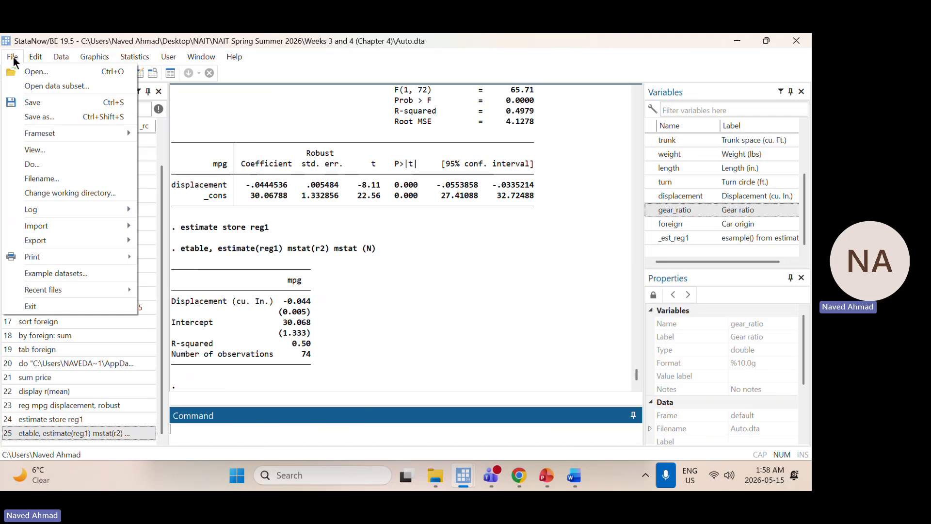
left_click(13, 58)
left_click(13, 58)
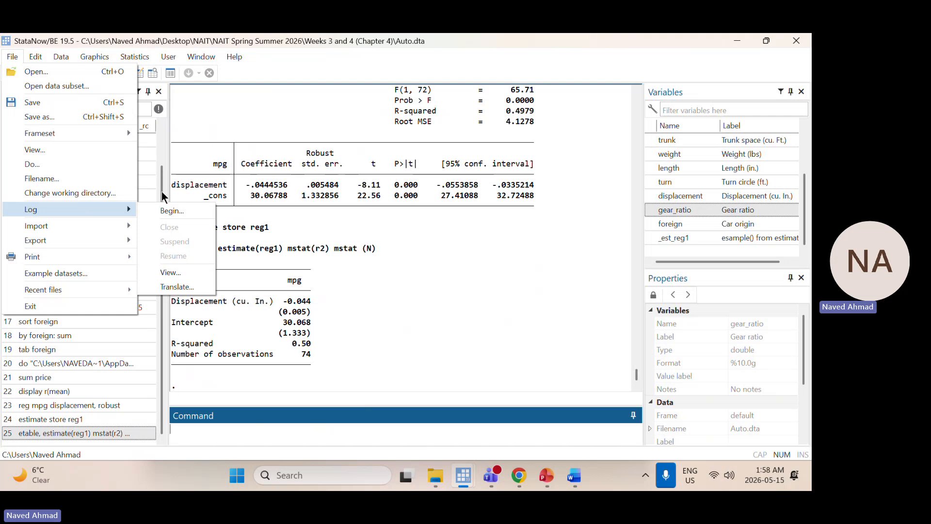
left_click(12, 59)
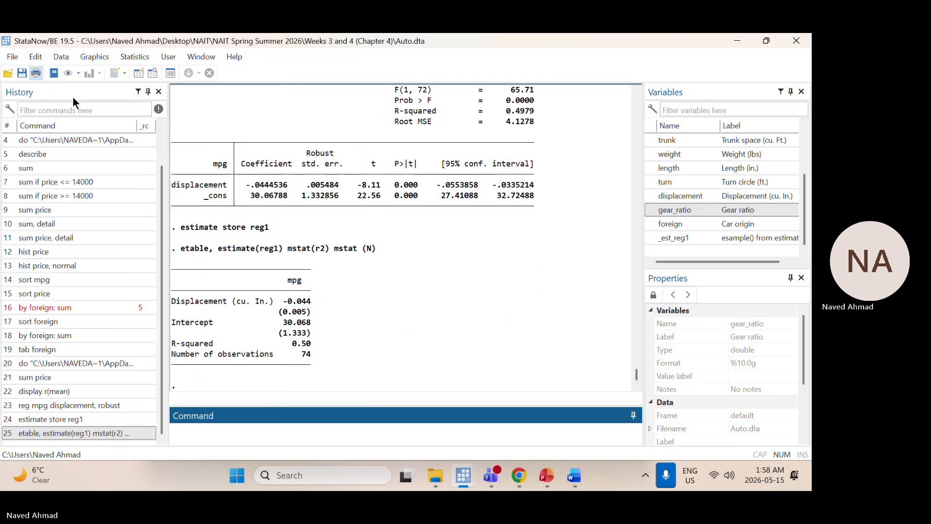
left_click(418, 277)
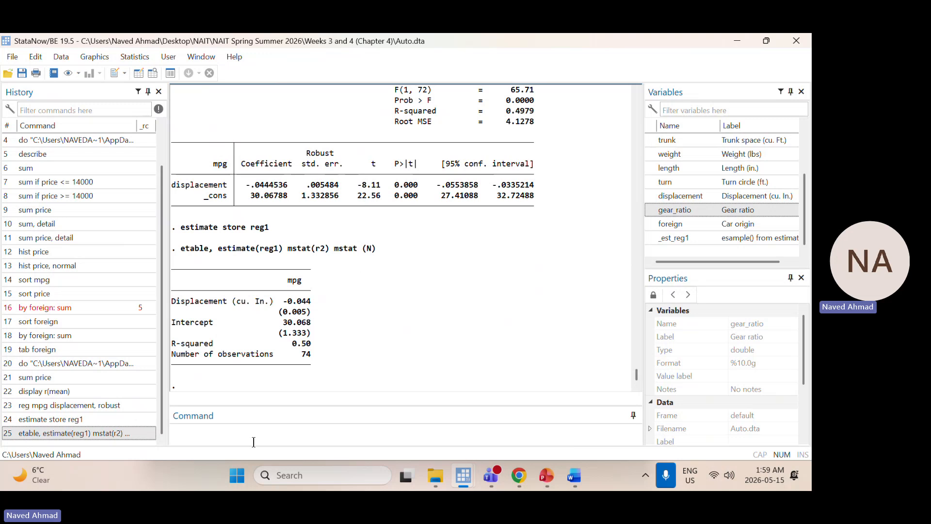
Step: Run "twoway (scatter mpg displacement)" to draw a scatterplot of mpg against displacement
left_click(234, 435)
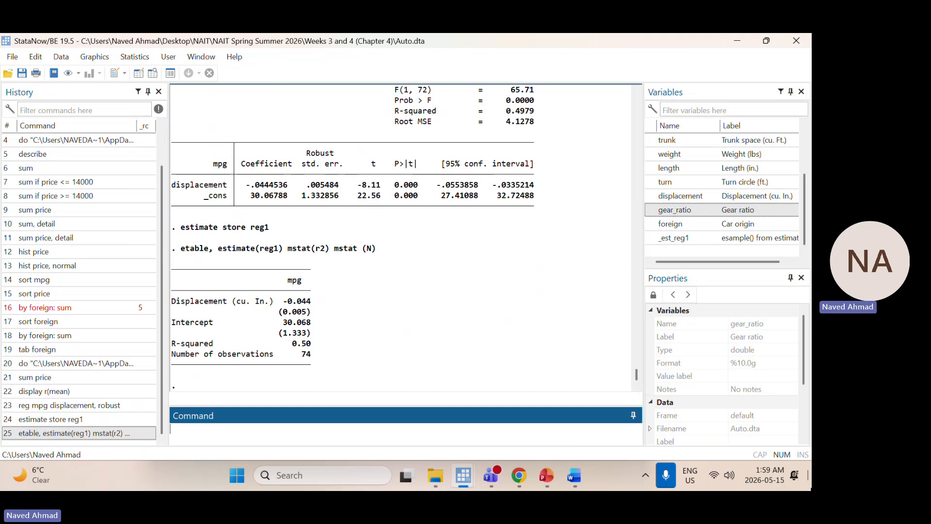
type("twoway")
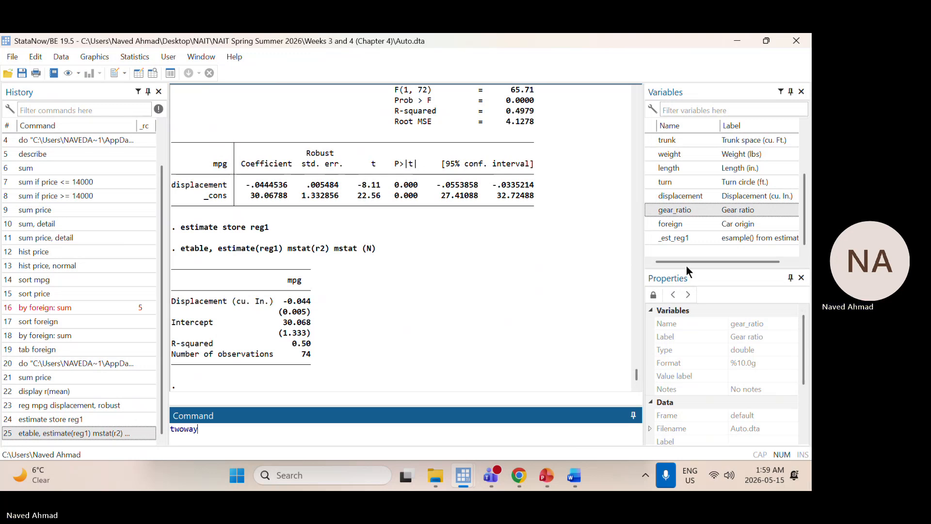
left_click(670, 272)
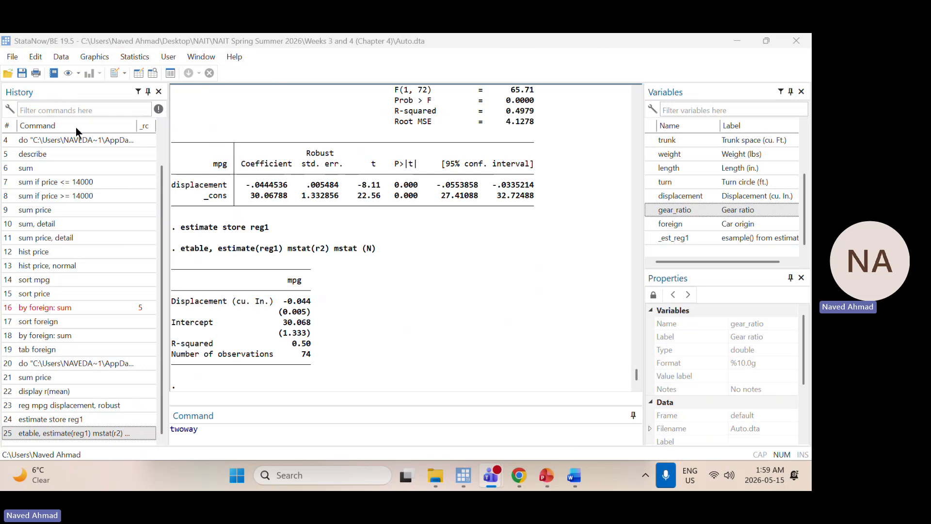
left_click(100, 56)
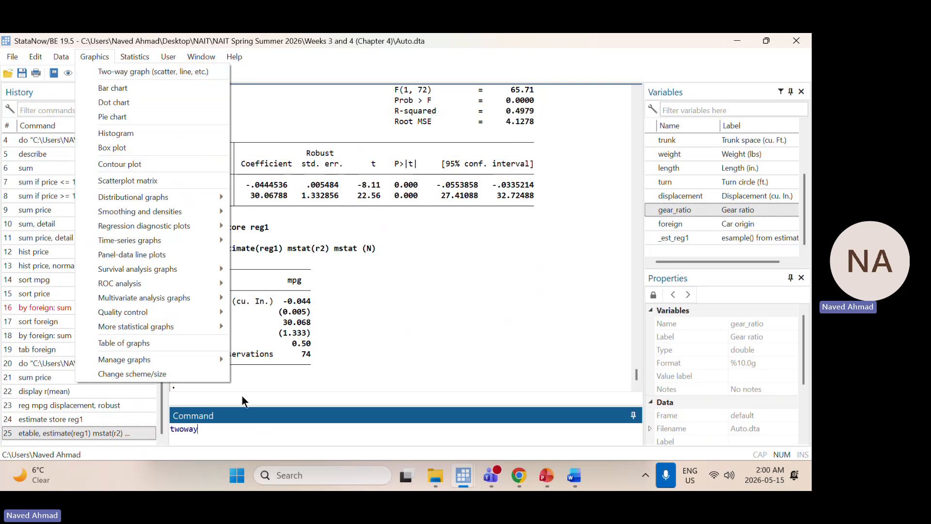
left_click(233, 437)
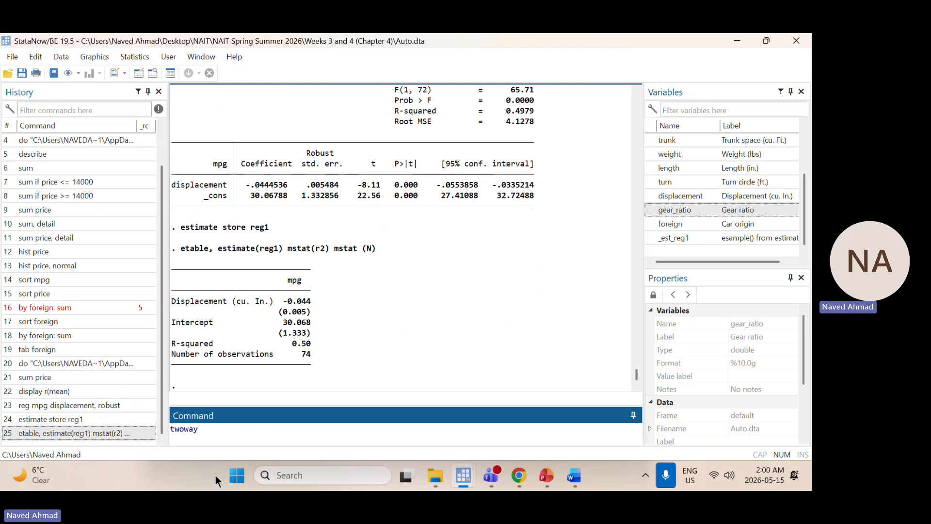
type("(scatter")
type("mpg displacement)")
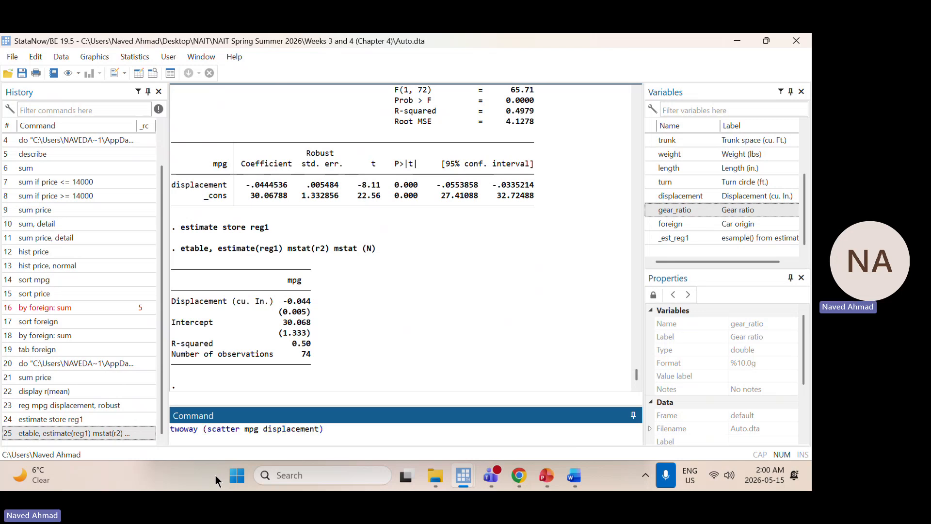
key("Return")
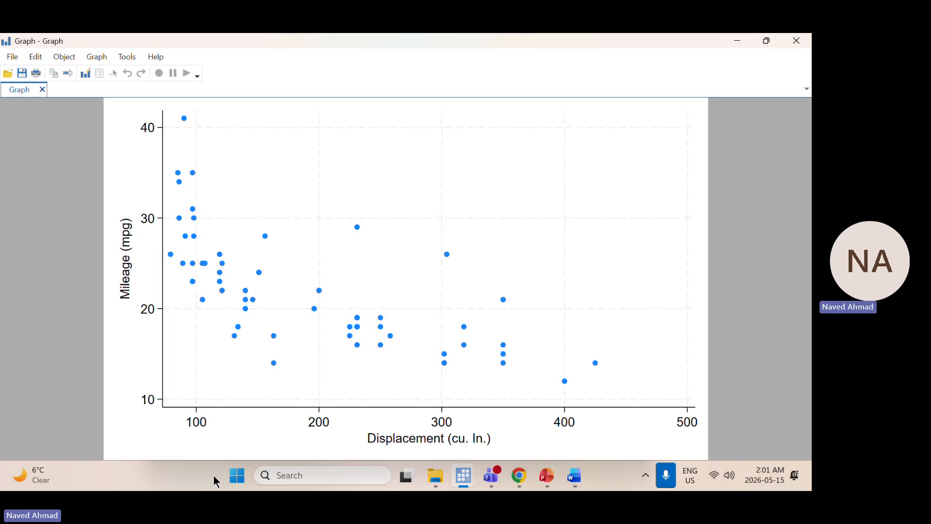
Step: Show the scatterplot's save and copy options, and close the graph window
right_click(226, 389)
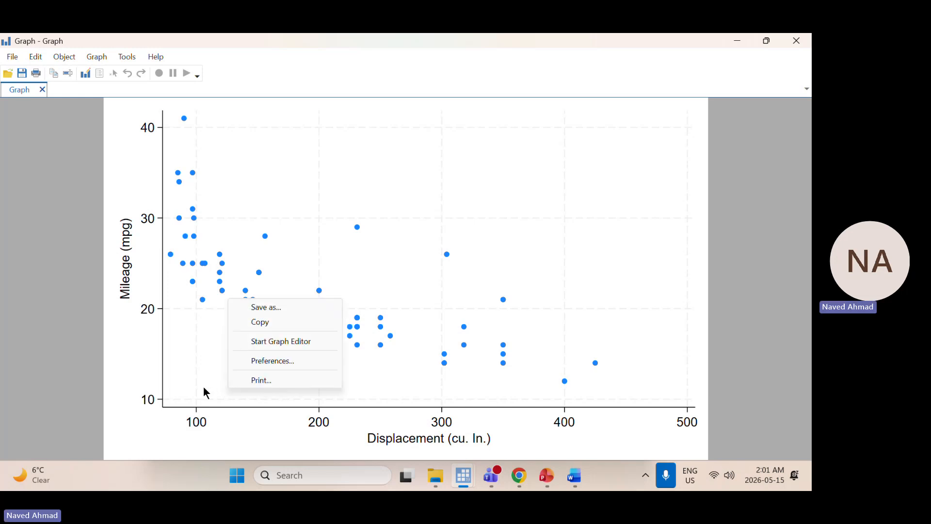
right_click(208, 386)
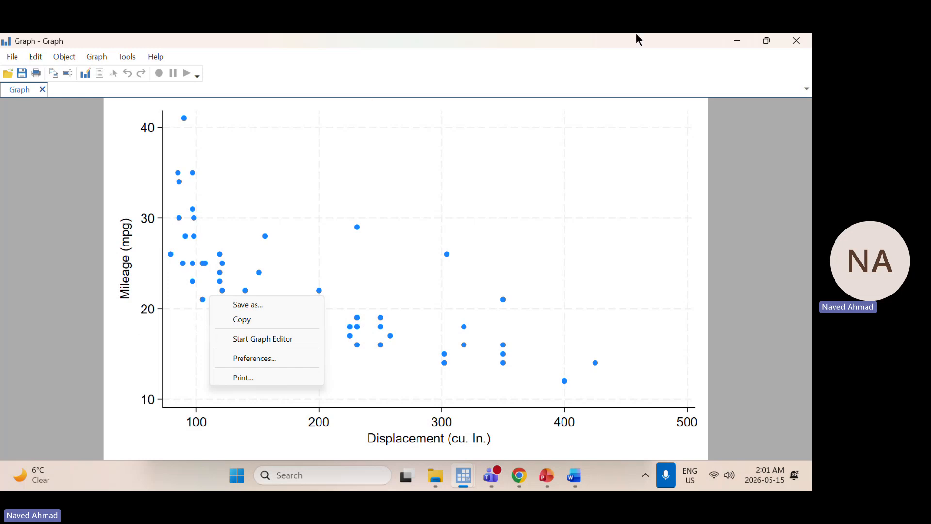
left_click(796, 41)
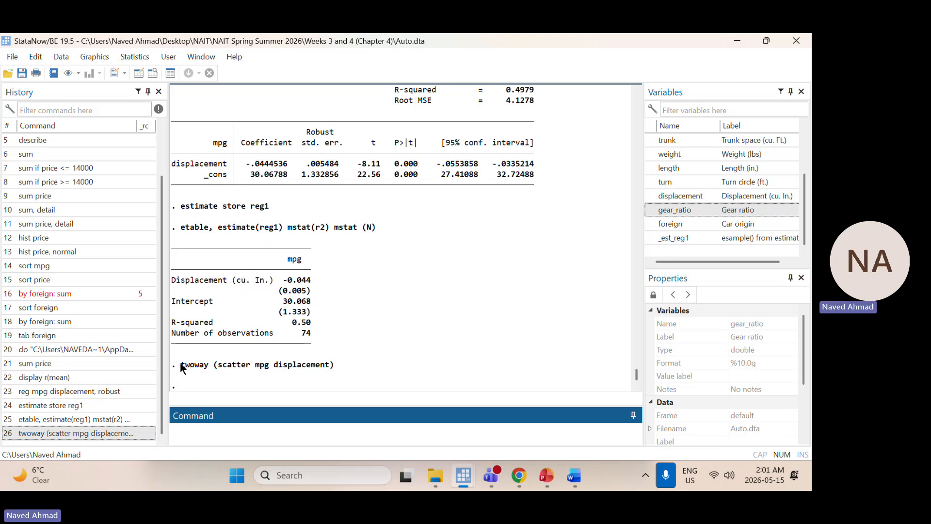
Step: Compare the recent commands in the results with the do-file to see which ones are still unrecorded
left_click_drag(180, 365, 335, 367)
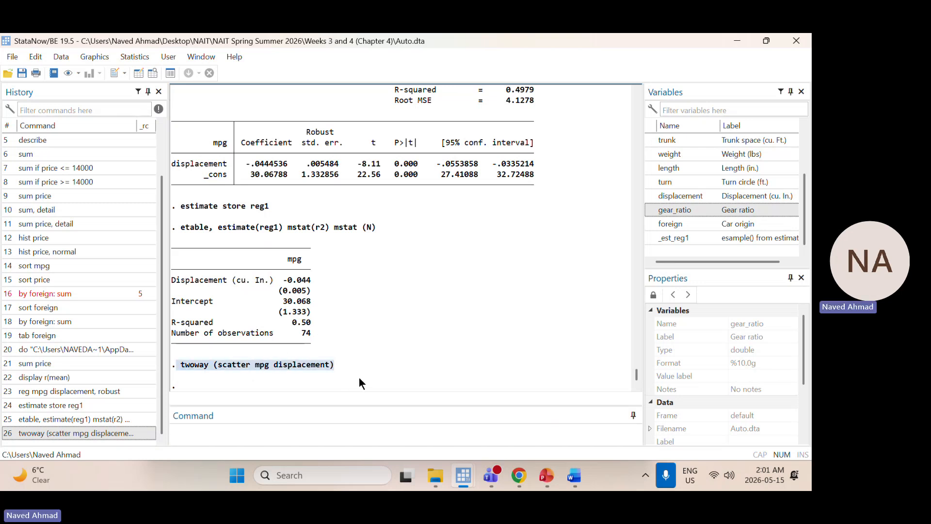
scroll(394, 315, "up", 3)
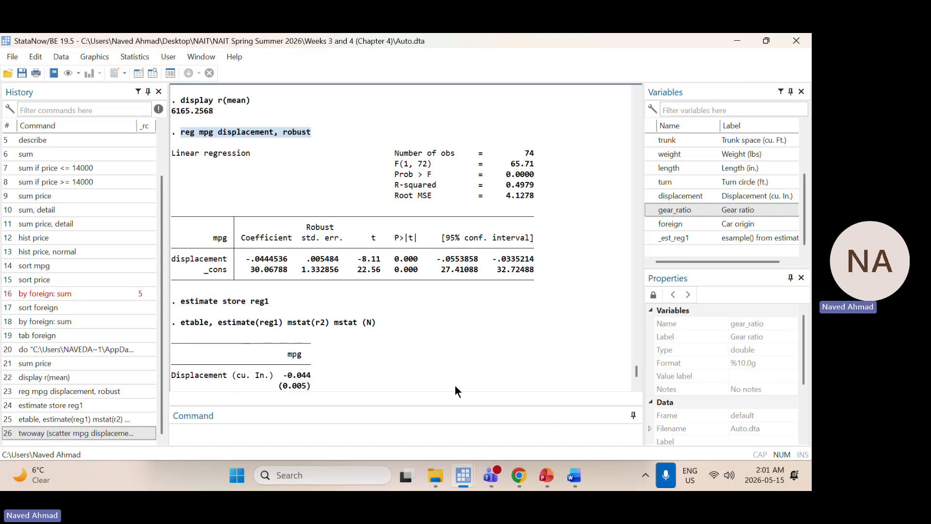
mouse_move(468, 472)
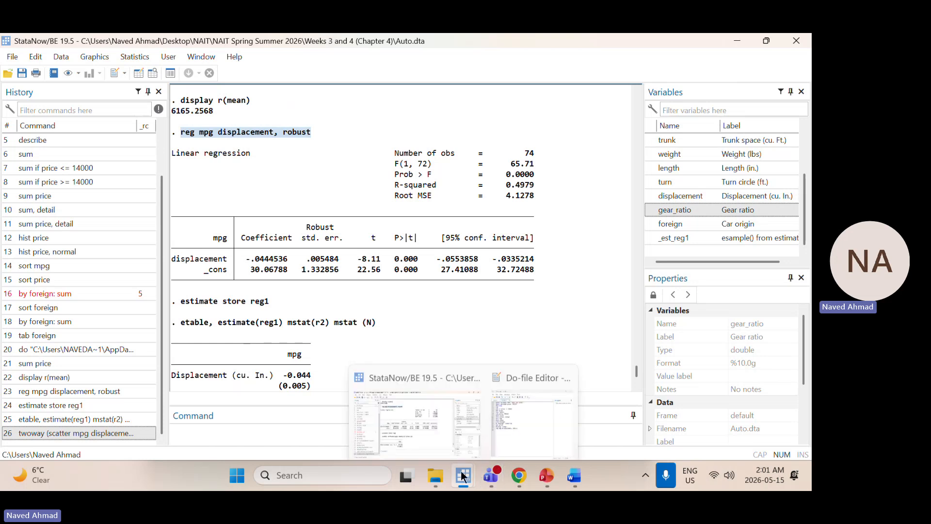
left_click(525, 388)
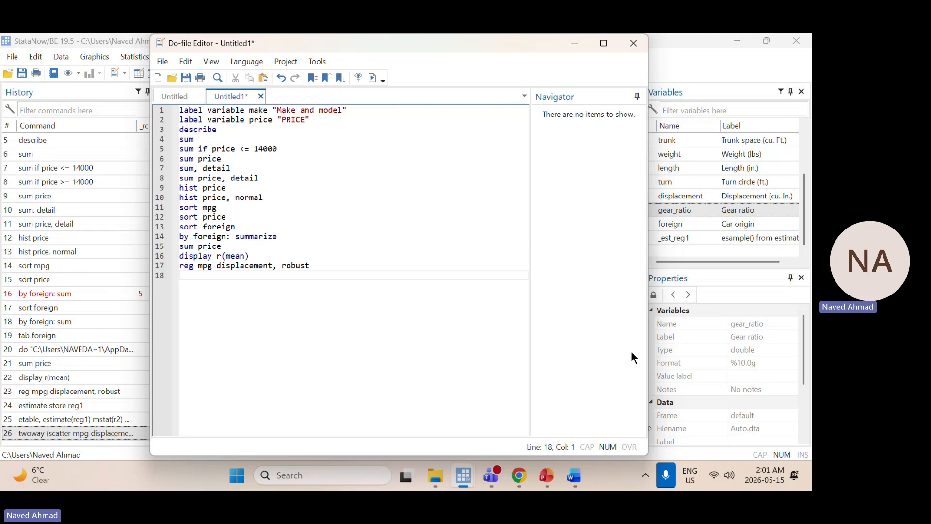
Step: Copy "estimate store reg1" from the results into the do-file below the robust regression line, and start a new line
left_click(108, 447)
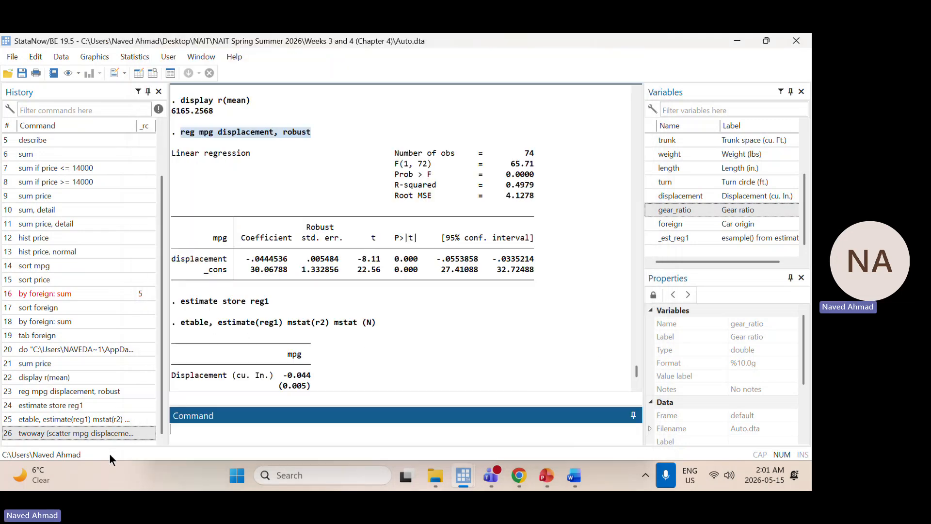
left_click(180, 304)
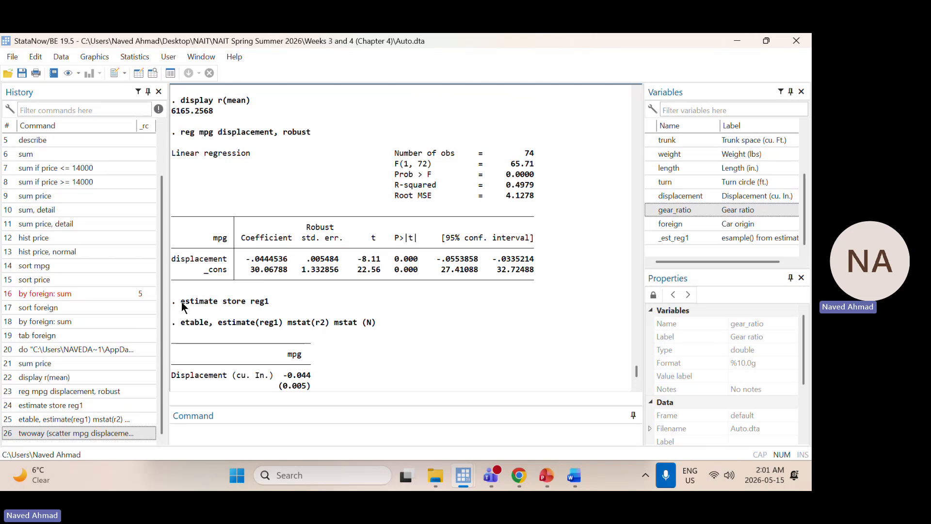
left_click_drag(181, 303, 247, 309)
key("ctrl+c")
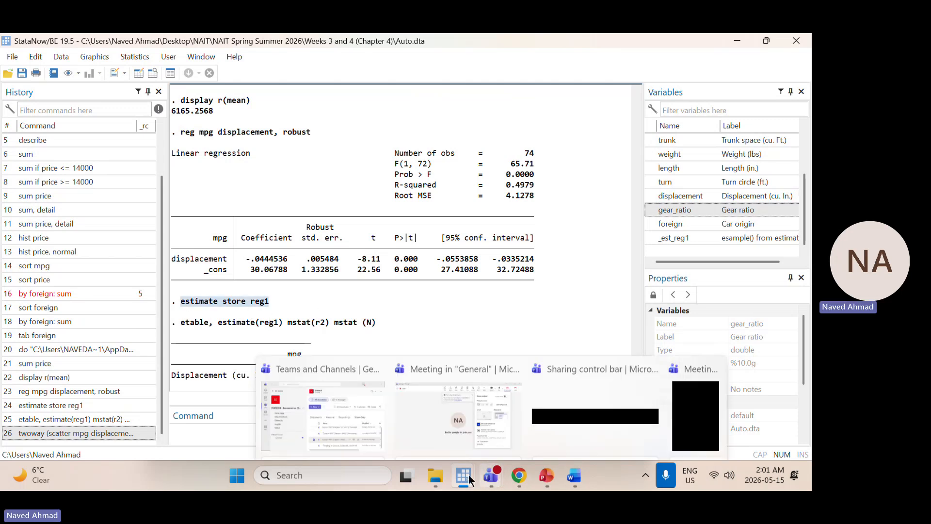
mouse_move(464, 457)
left_click(506, 400)
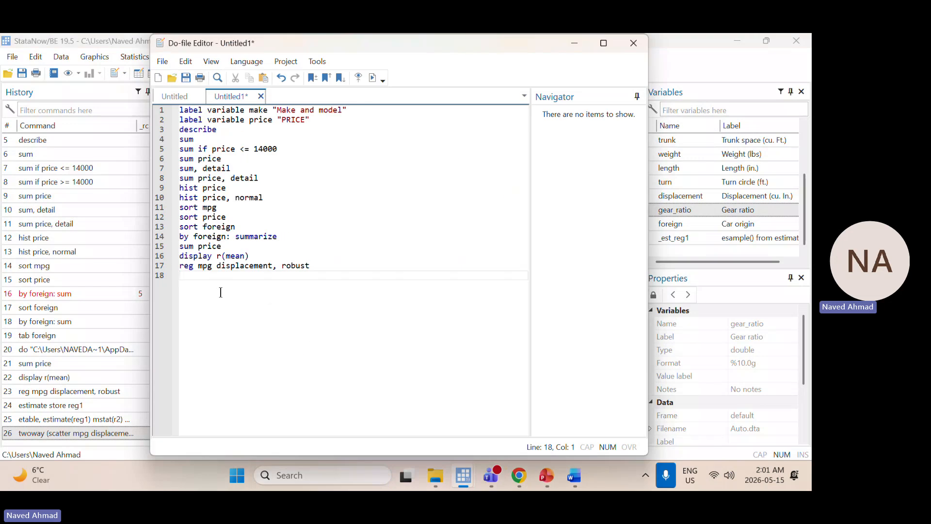
key("ctrl+v")
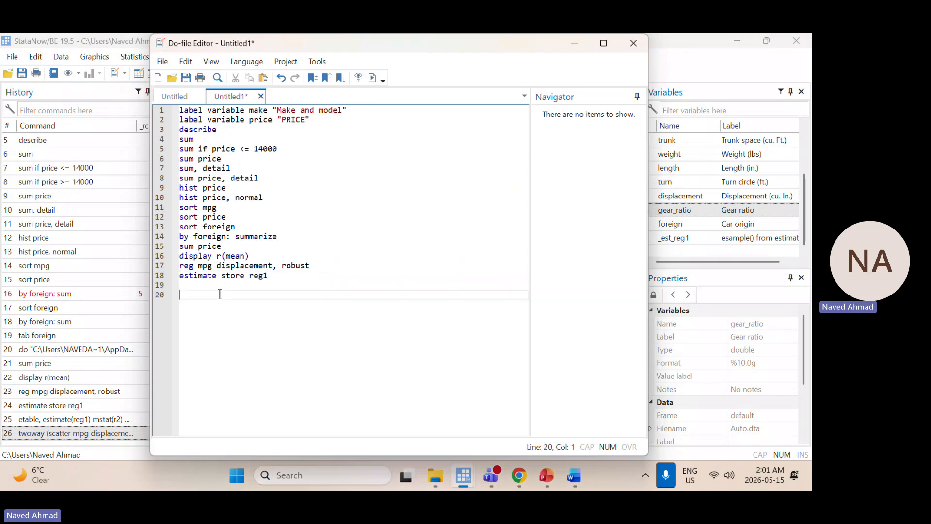
left_click(275, 275)
key("Return")
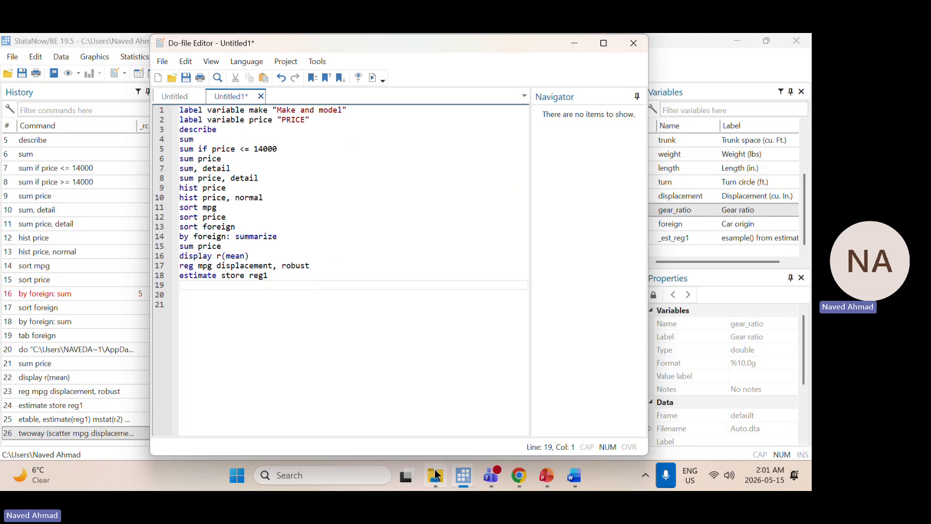
Step: Copy "etable, estimate(reg1) mstat(r2) mstat (N)" from the results into the do-file below "estimate store reg1"
left_click(97, 450)
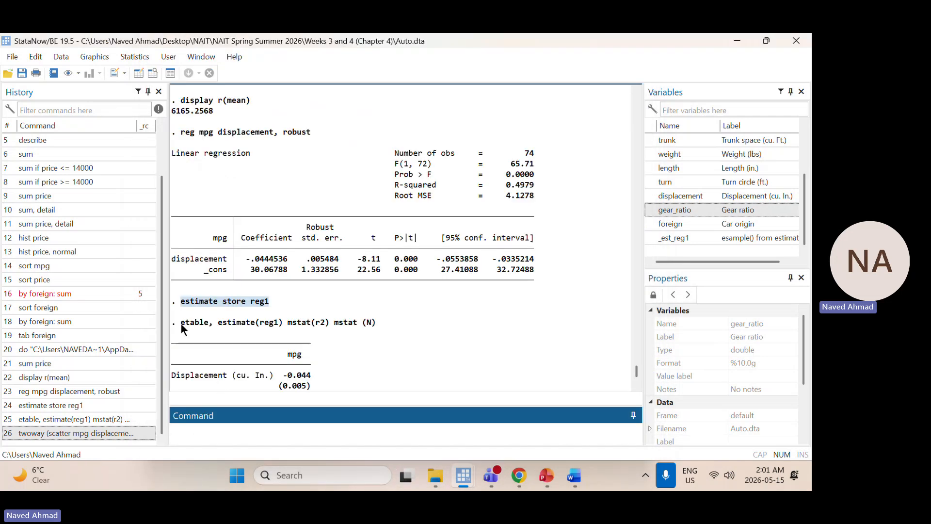
left_click_drag(181, 324, 371, 328)
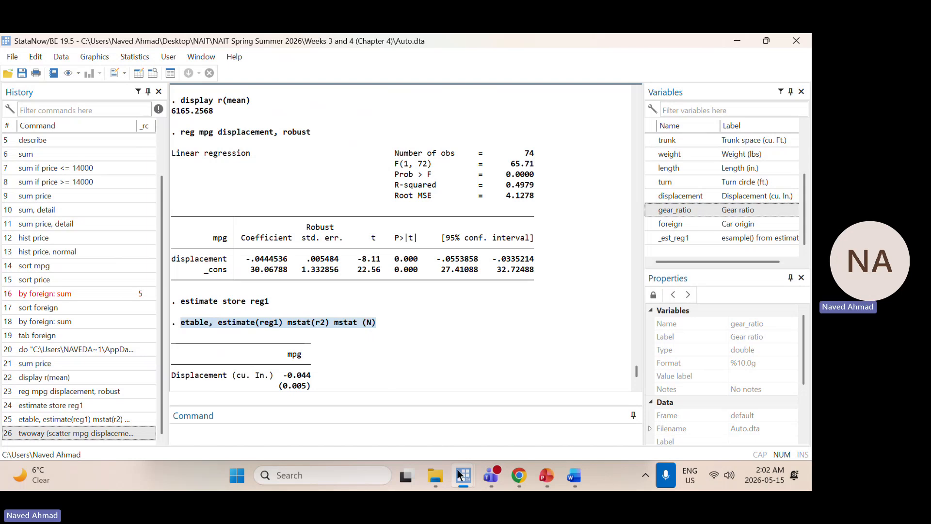
mouse_move(460, 475)
left_click(493, 414)
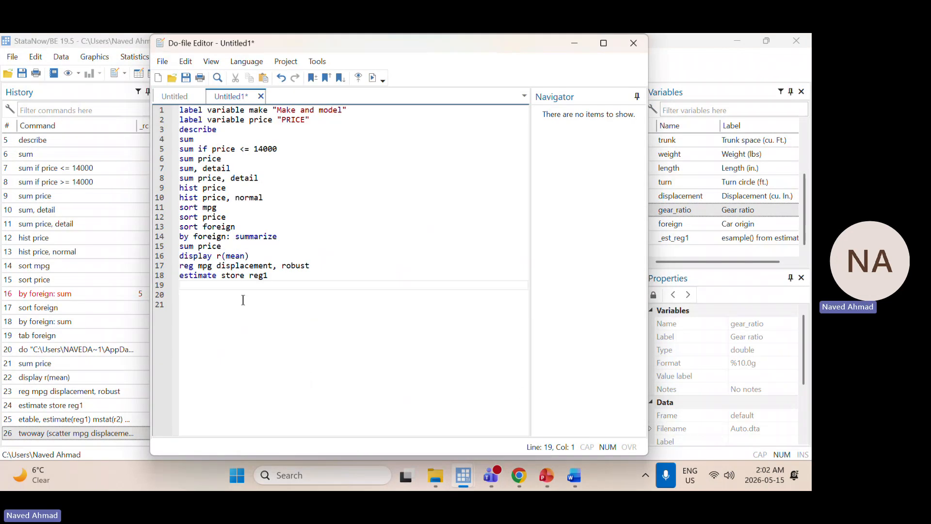
type("etable, estimate(reg1) mstat(r2) mstat (N)")
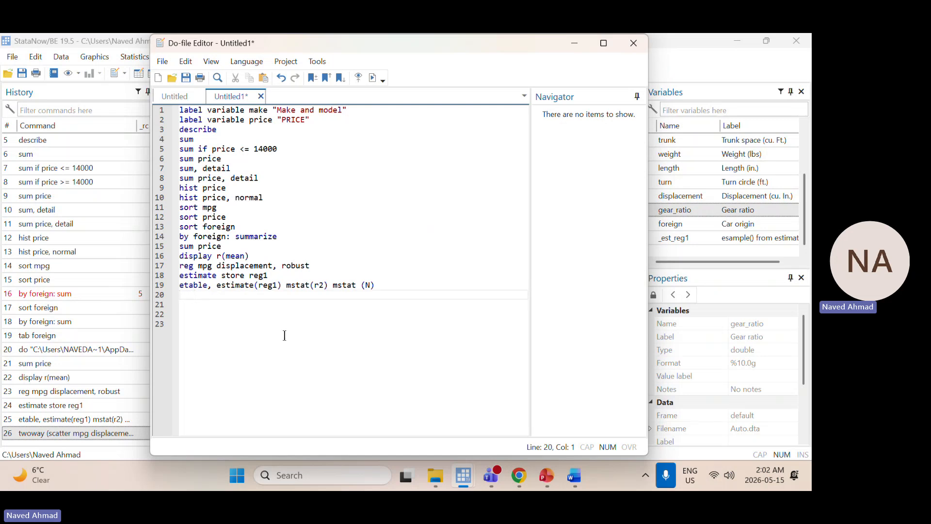
left_click(581, 338)
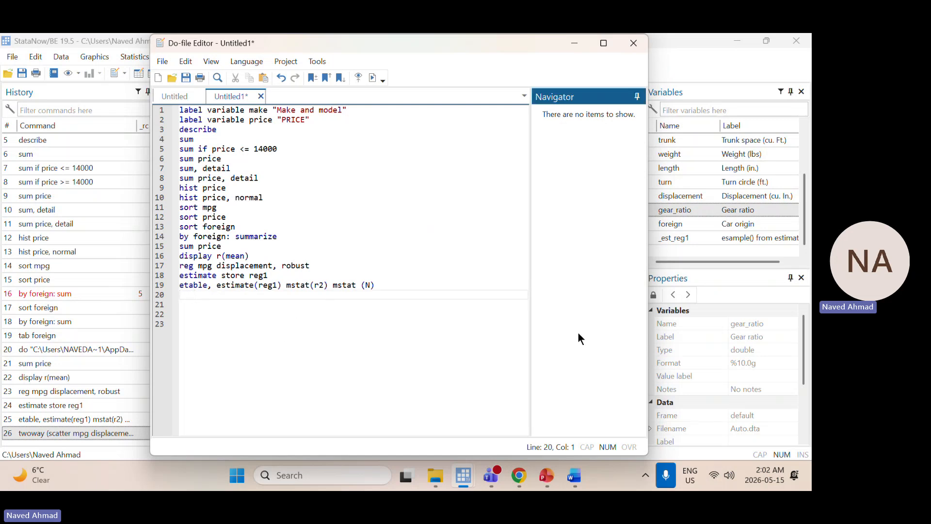
Step: Copy "twoway (scatter mpg displacement)" from the results into the do-file below the etable line
left_click(118, 450)
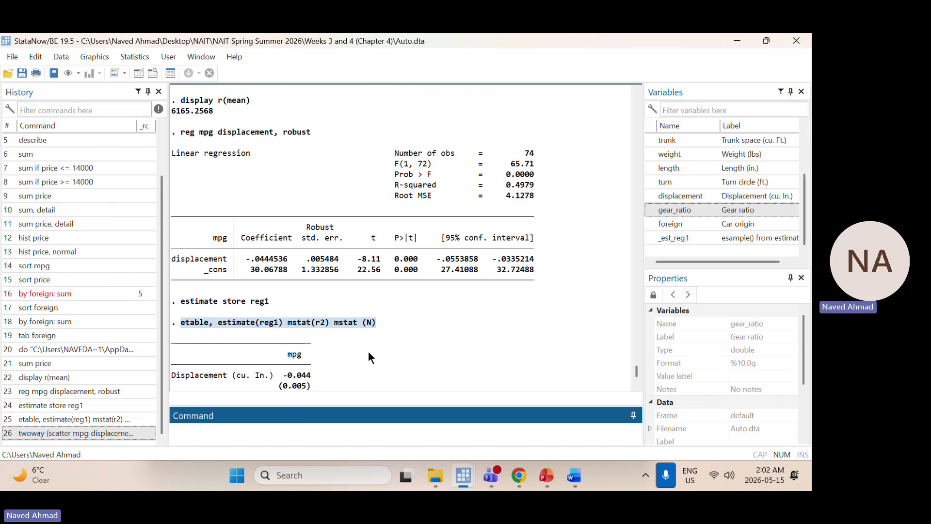
scroll(368, 351, "down", 3)
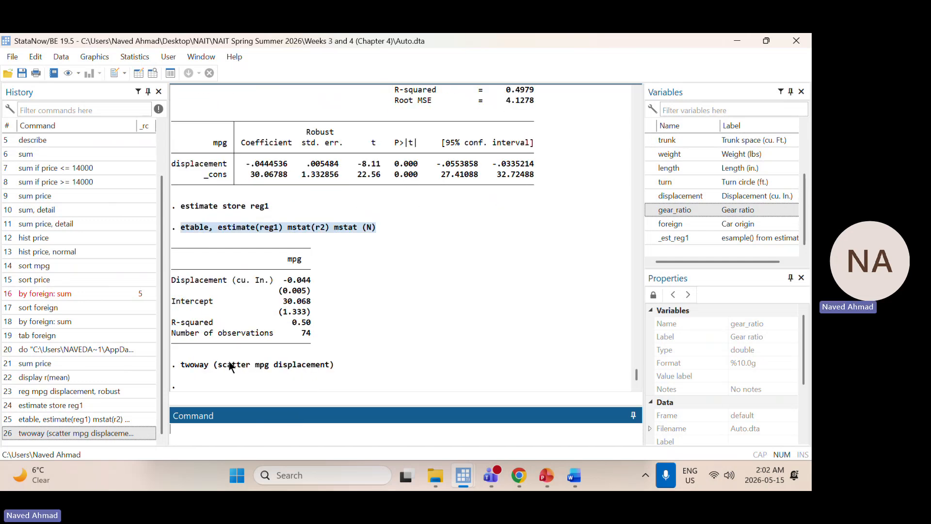
left_click_drag(179, 363, 343, 366)
key("ctrl+c")
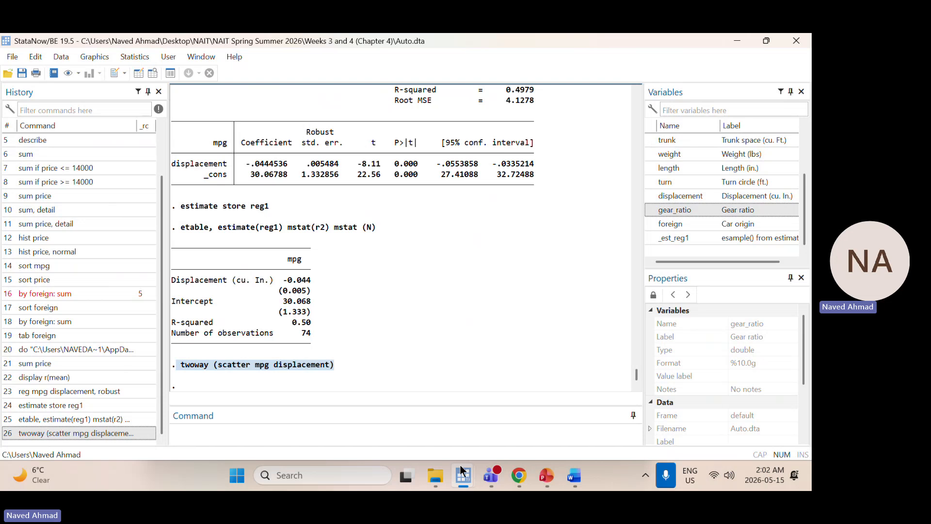
mouse_move(466, 473)
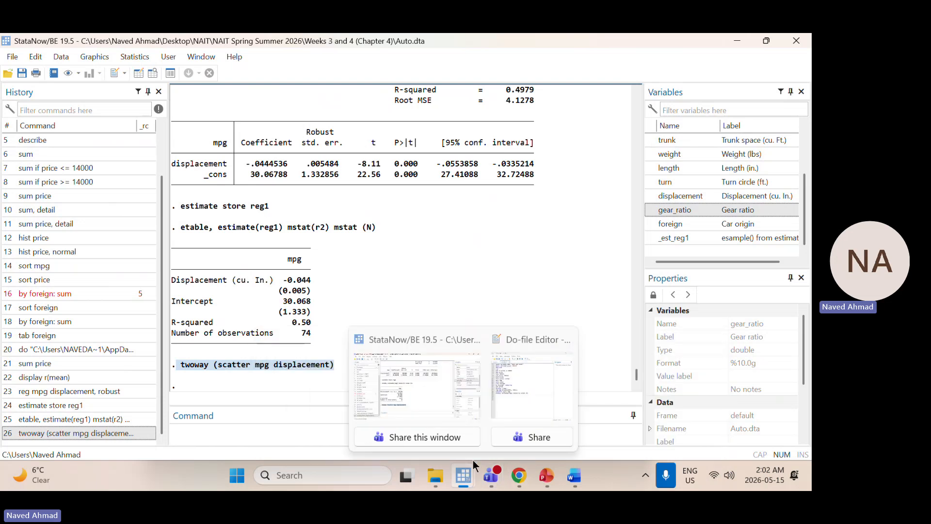
left_click(501, 405)
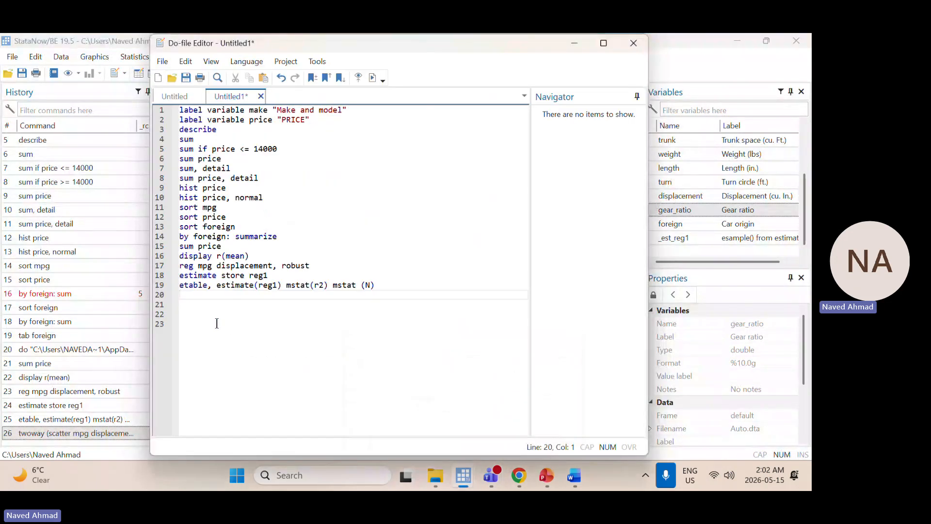
key("ctrl+v")
key("Return")
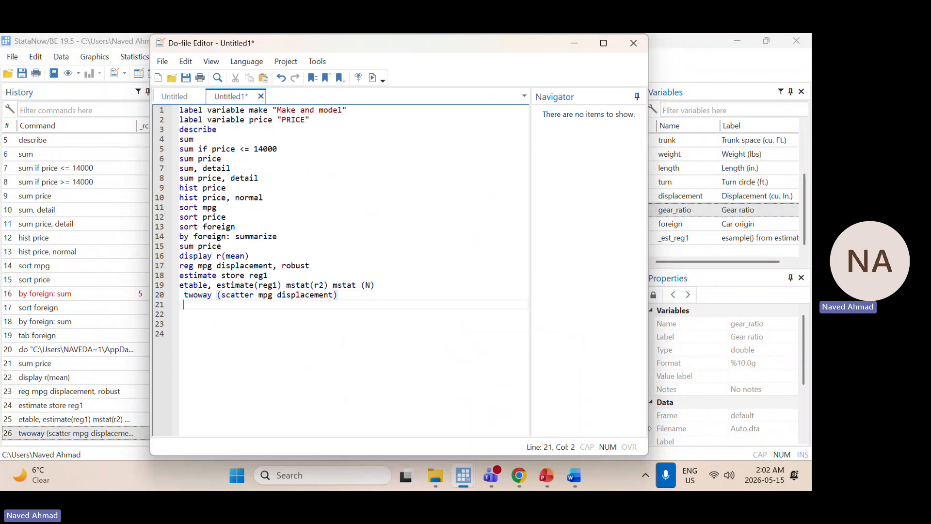
Step: Remove the leading space from the do-file's twoway line, start a new line below it, and return to the main window
key("Up")
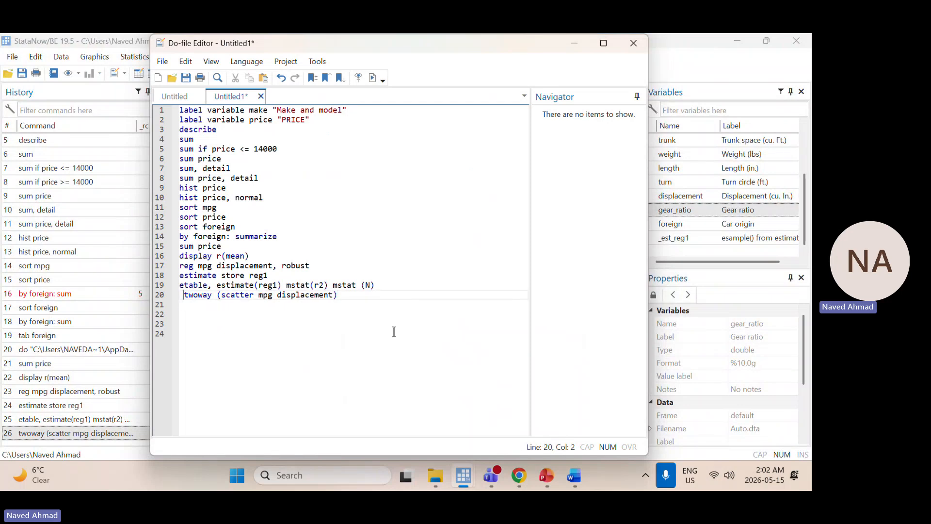
key("BackSpace")
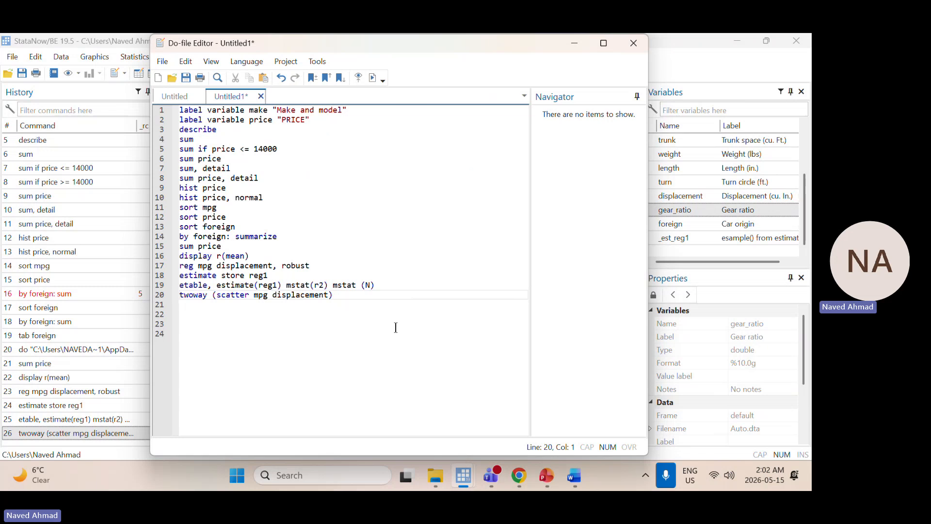
left_click(351, 291)
key("Return")
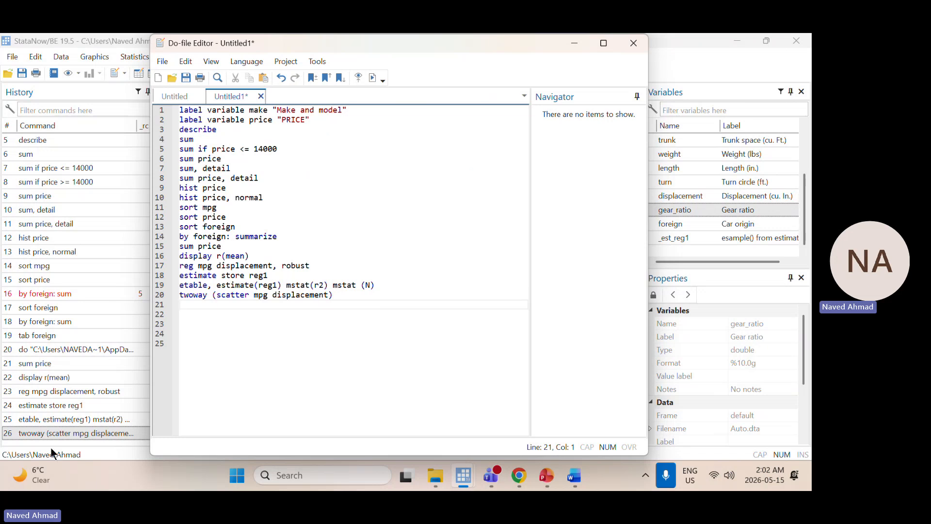
left_click(125, 450)
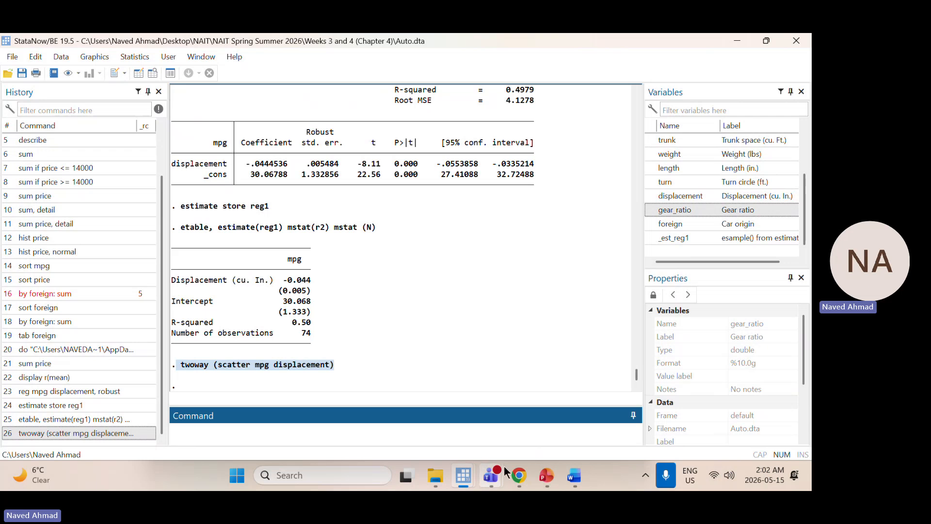
Step: Run "twoway (lfit mpg displacement) (scatter mpg displacement)" to overlay the fitted line on the scatterplot
mouse_move(508, 468)
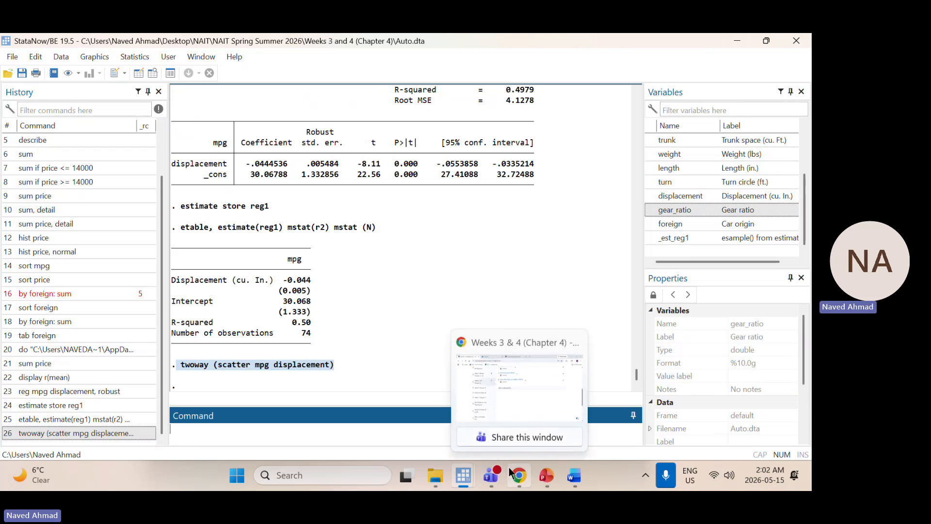
type("two")
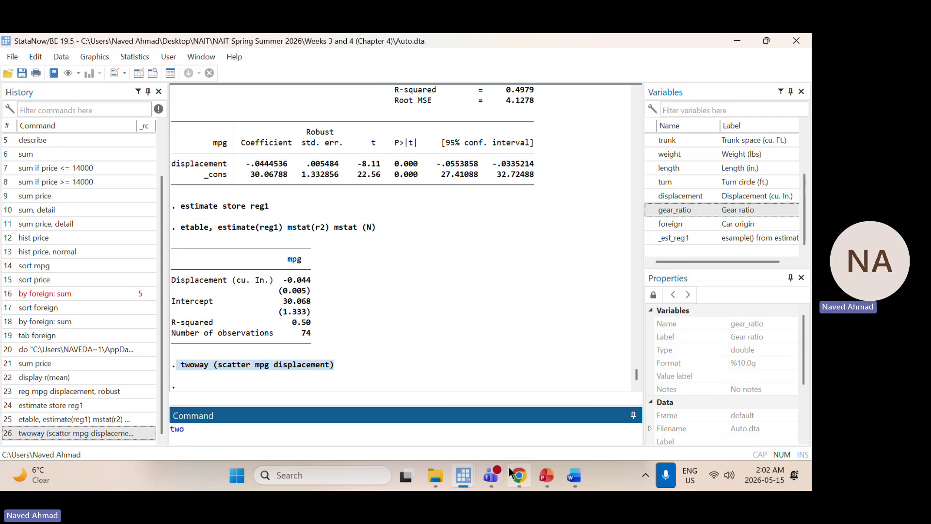
type("way (")
type("lfit")
type("mpg displacemtn")
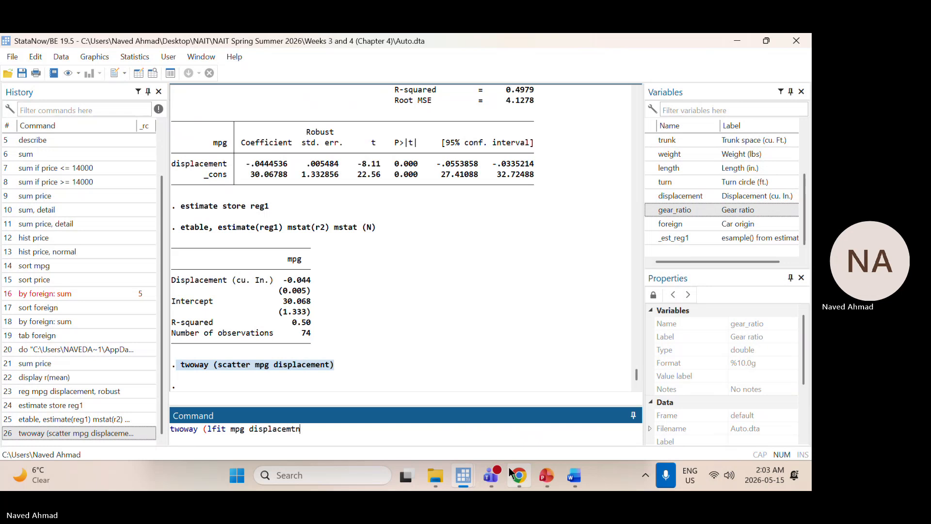
key("BackSpace")
key("BackSpace")
type("ent")
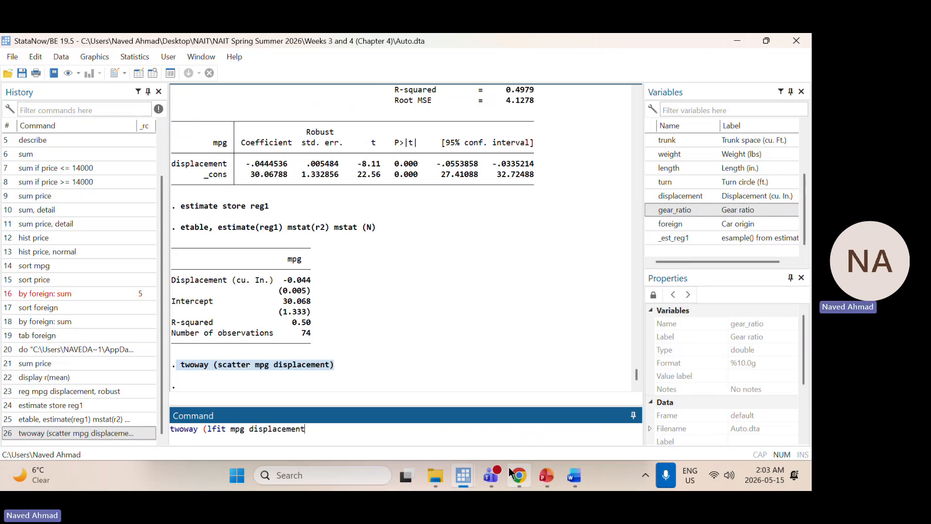
type(") (scatter")
type("mpg displa")
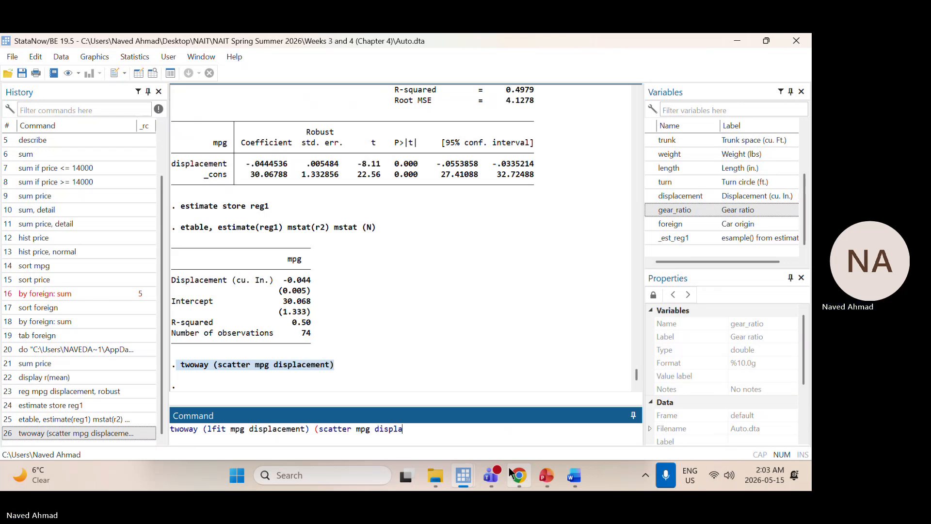
type("cement")
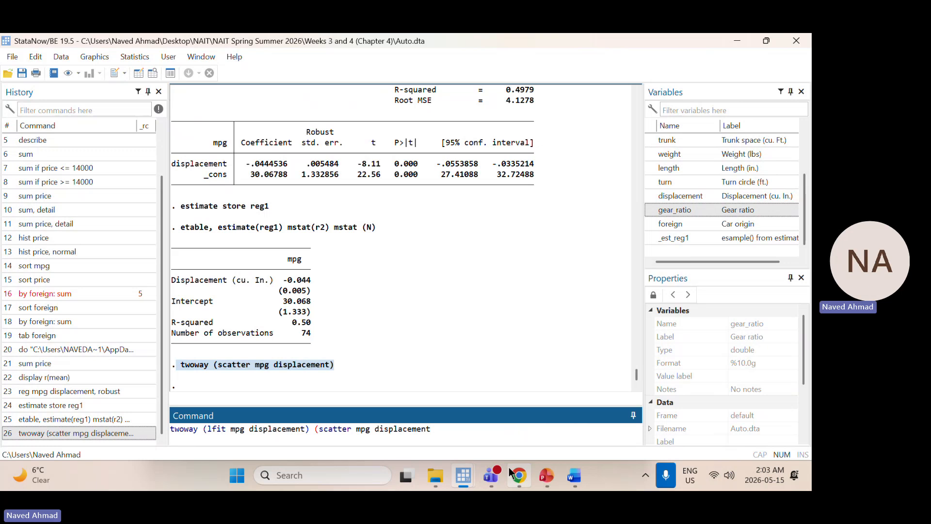
type(")")
key("Return")
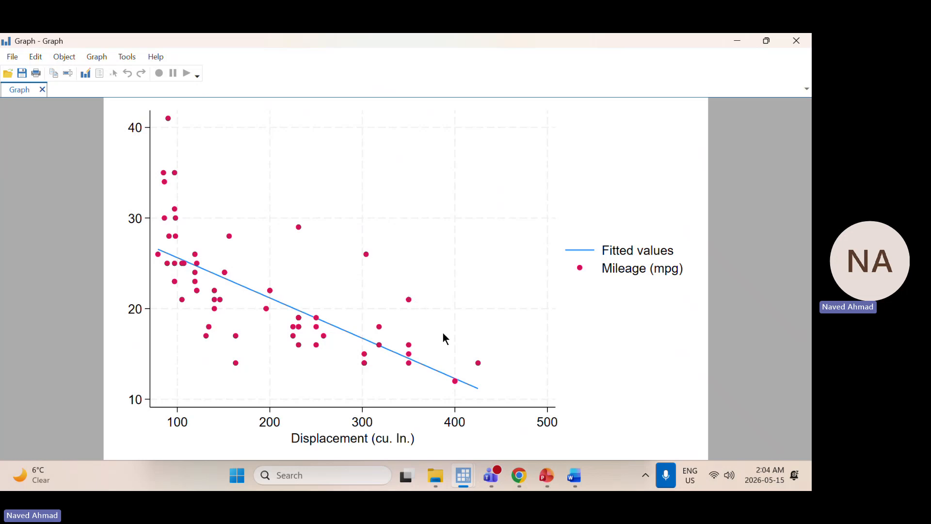
Step: Return to Stata's main window and review the titles, legend, if/in and plots options for two-way graphs, closing the dialog without creating a plot
left_click(517, 478)
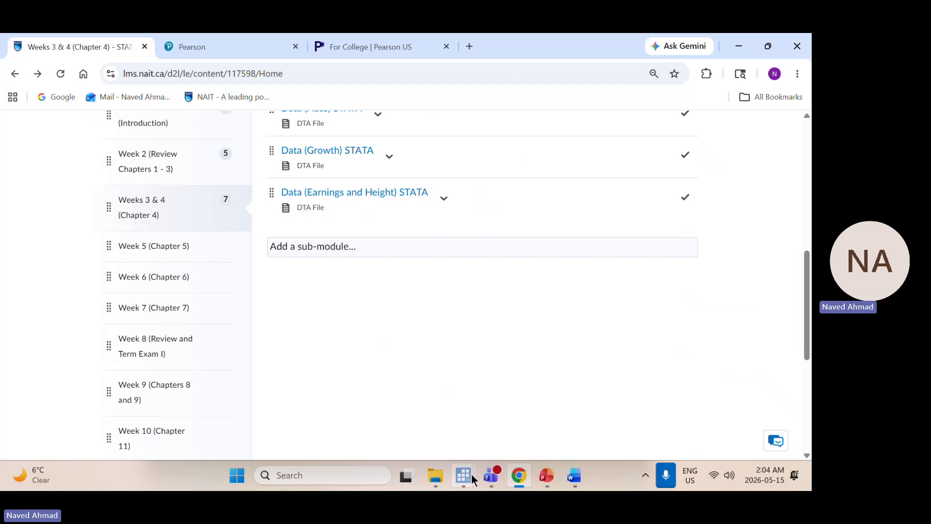
mouse_move(470, 475)
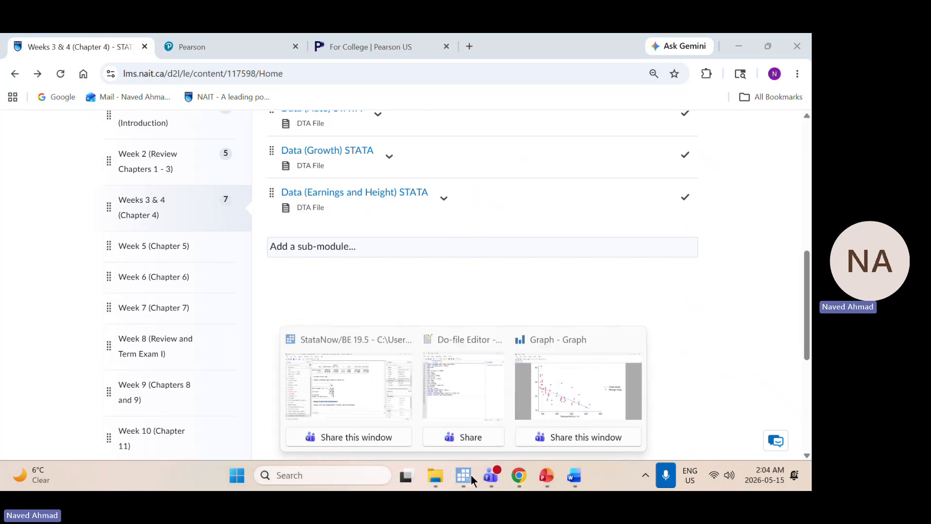
left_click(343, 403)
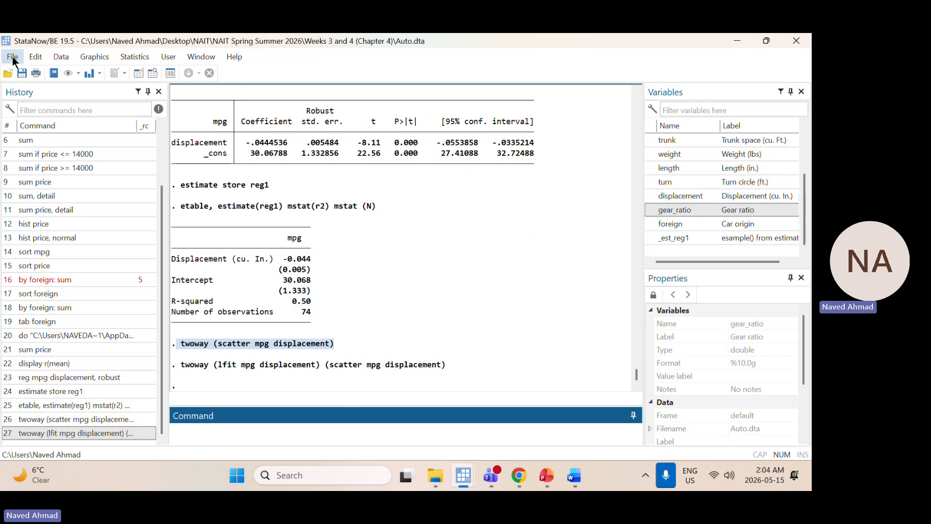
left_click(95, 57)
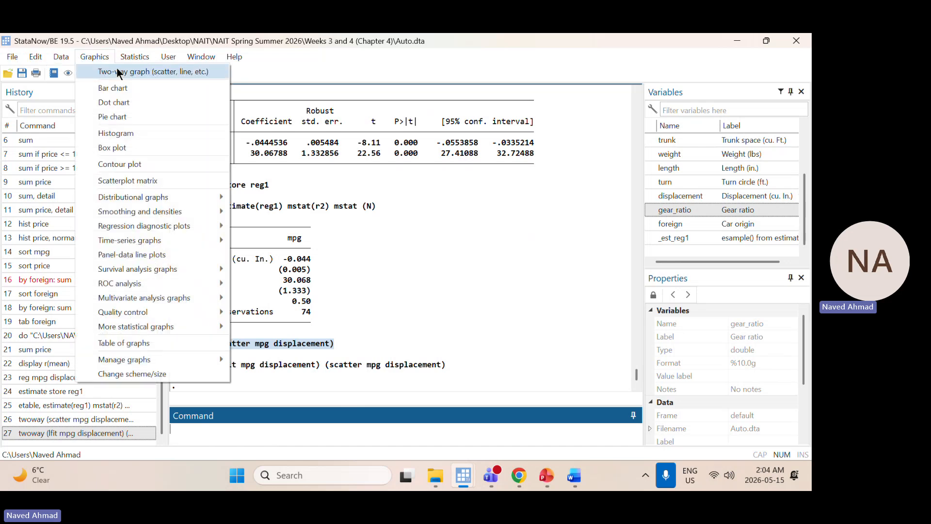
left_click(140, 74)
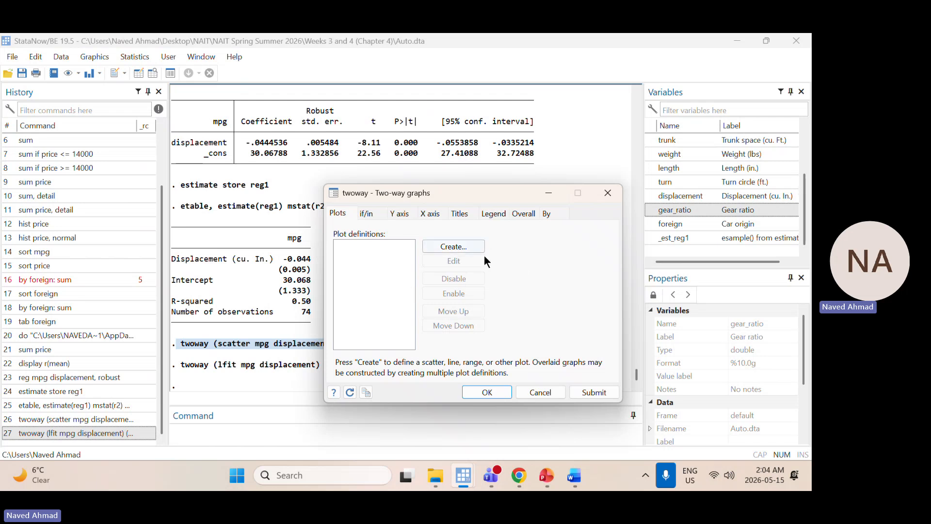
left_click(459, 214)
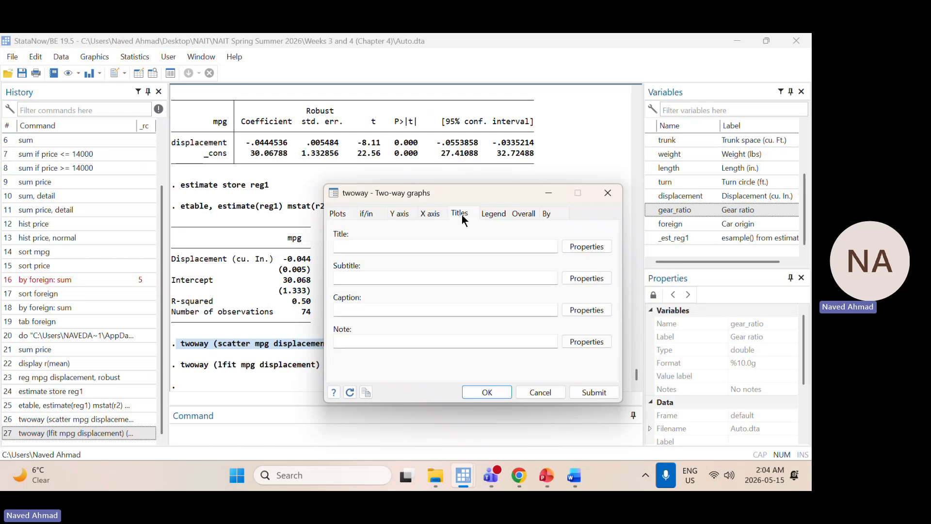
left_click(498, 214)
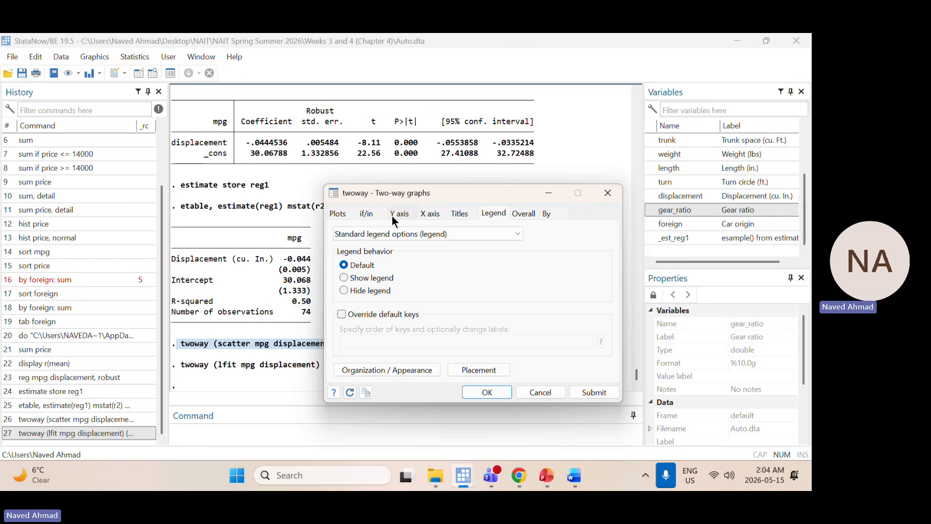
left_click(368, 214)
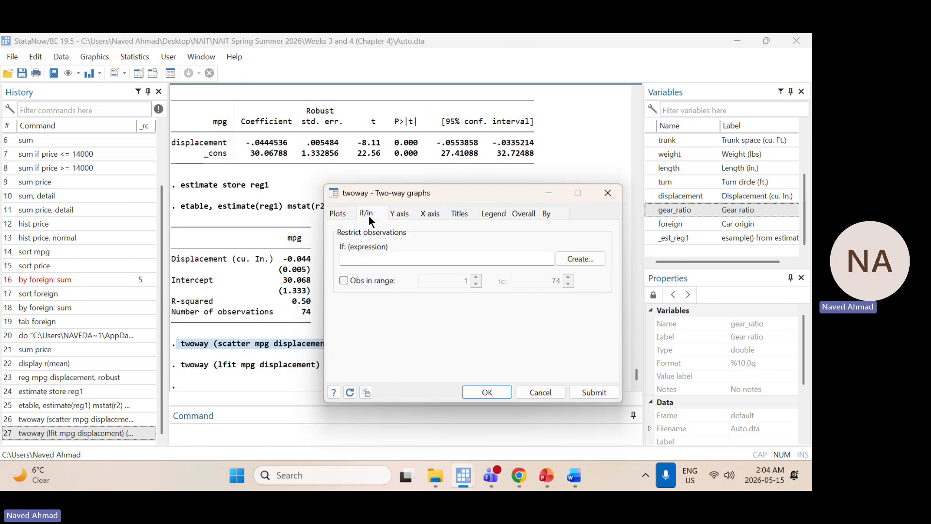
left_click(333, 215)
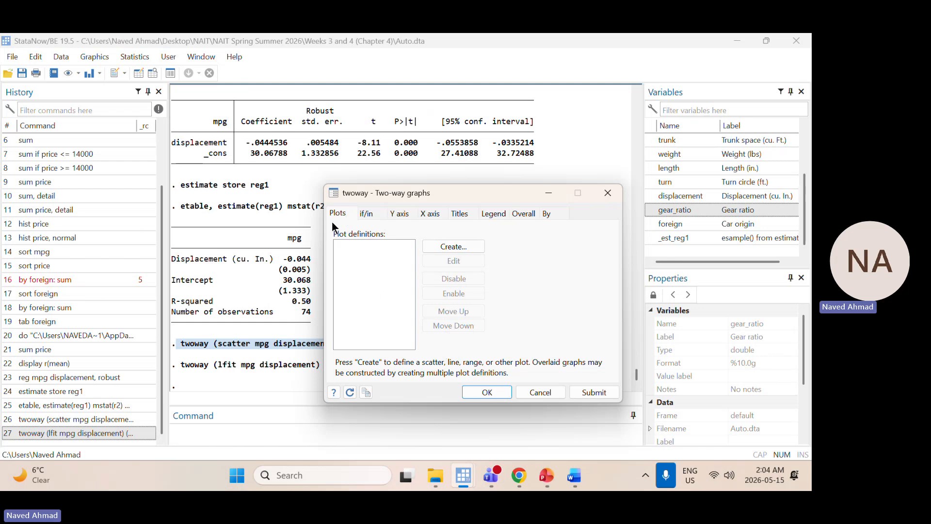
left_click(540, 392)
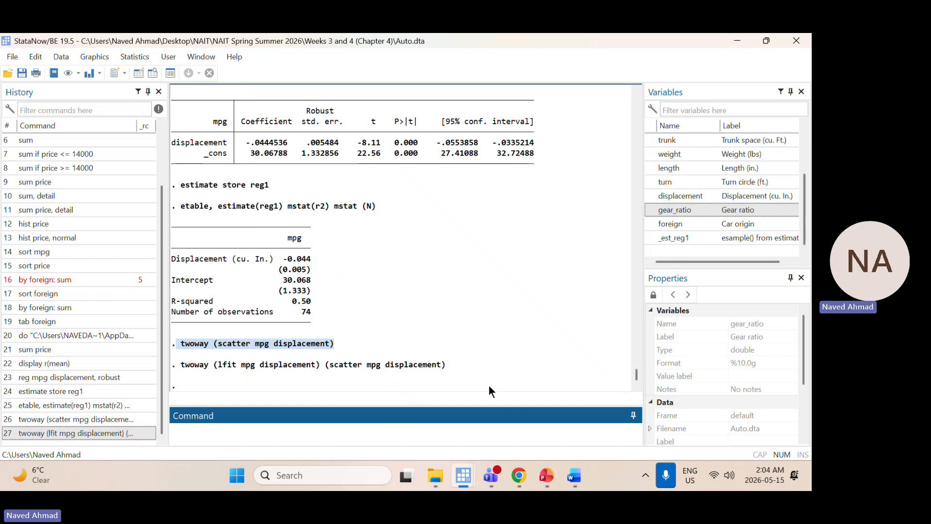
left_click(432, 376)
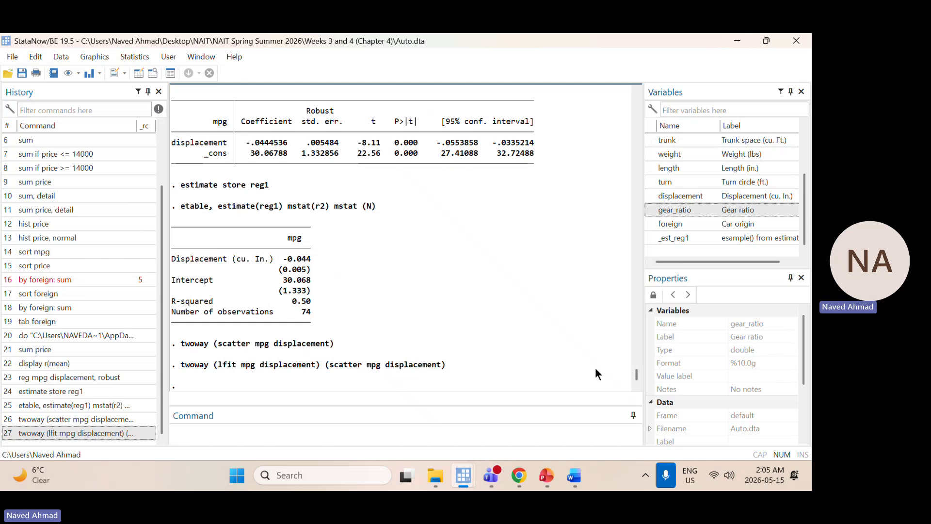
Step: Switch to the Assignment 1 (Chapters 4 - 7) document in Word and review the Q1 exercises on the Growth data set
left_click(573, 475)
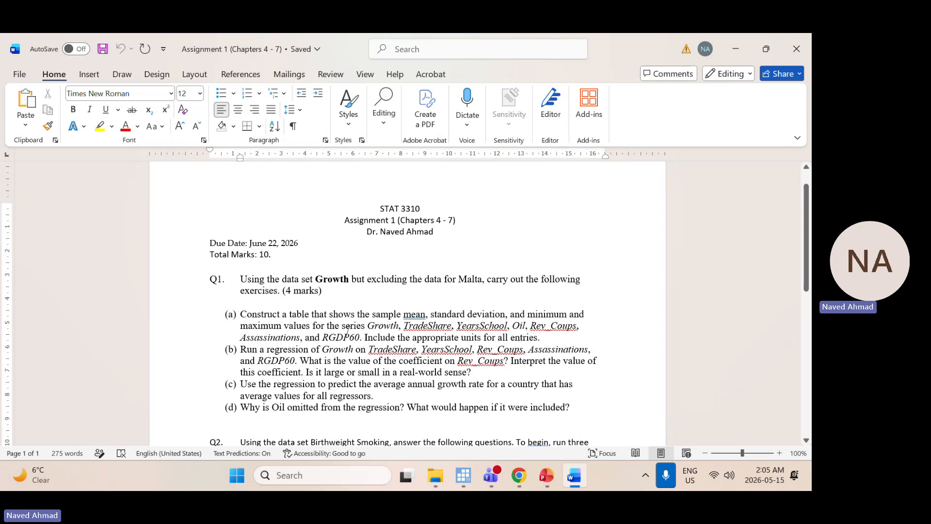
scroll(326, 300, "down", 3)
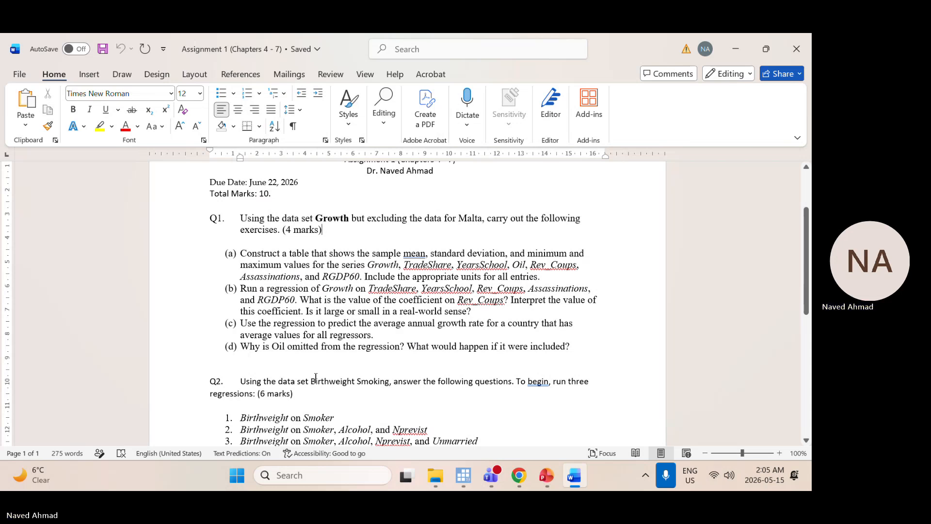
left_click(323, 356)
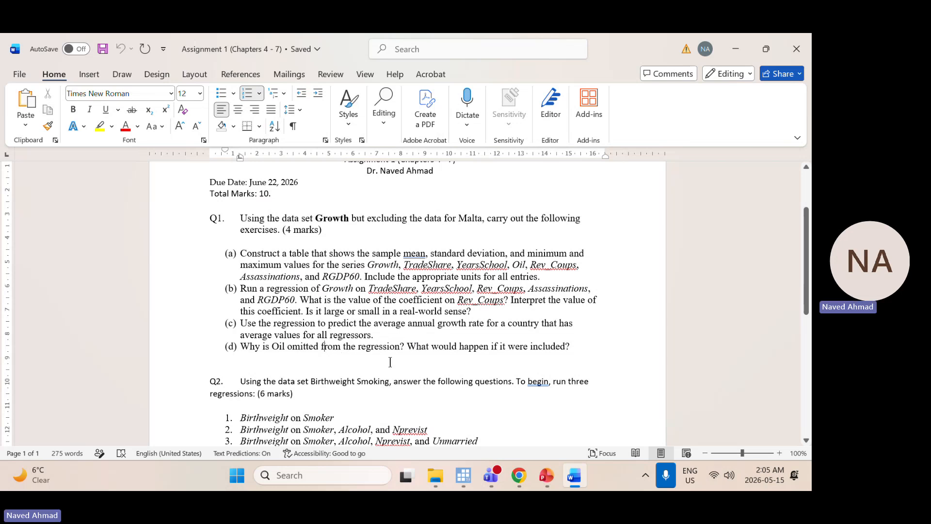
Step: Close Stata's graph window and bring the do-file with the recorded commands to the front
left_click(463, 475)
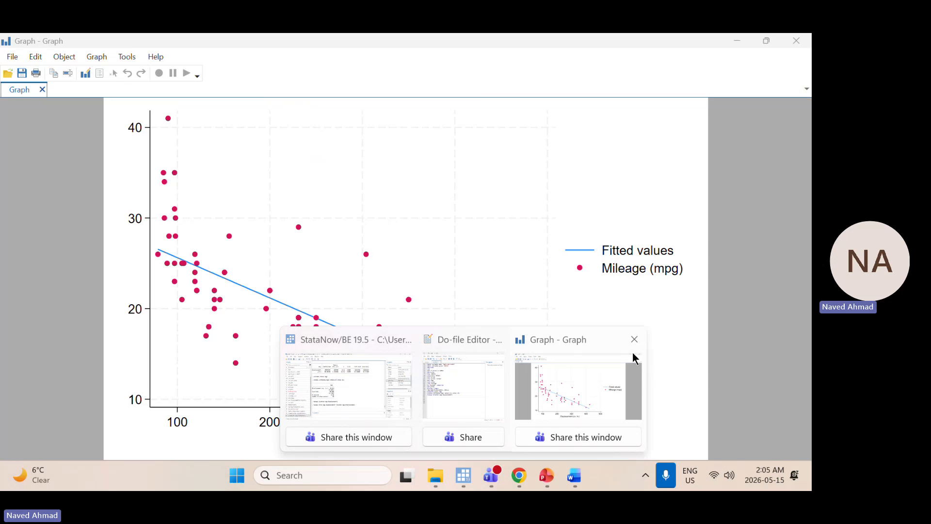
left_click(636, 338)
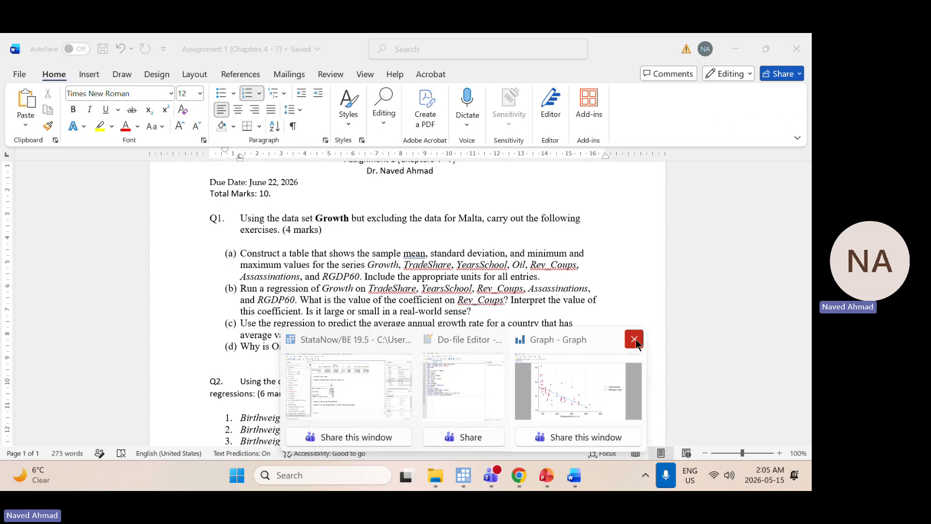
left_click(536, 396)
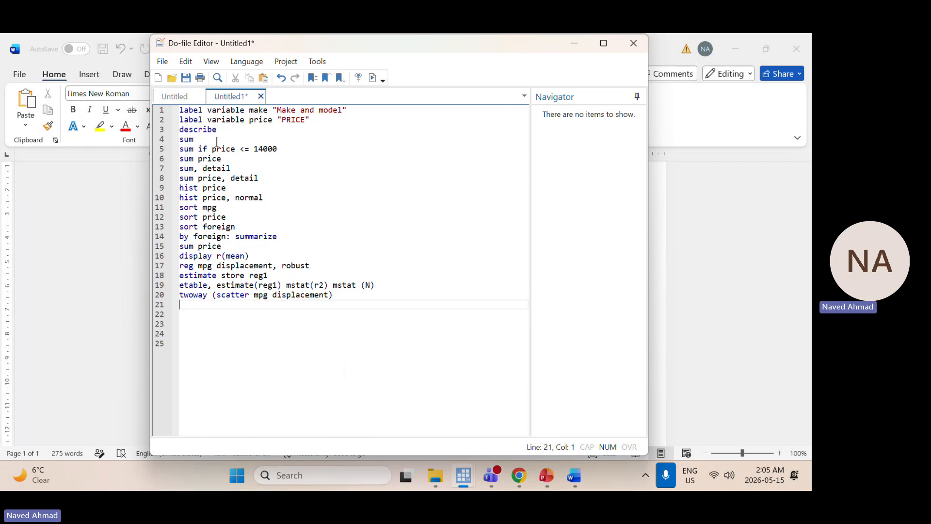
Step: Save the do-file as "Do Auto Classwork" in the Weeks 3 and 4 folder, and close the Do-file Editor
left_click(163, 62)
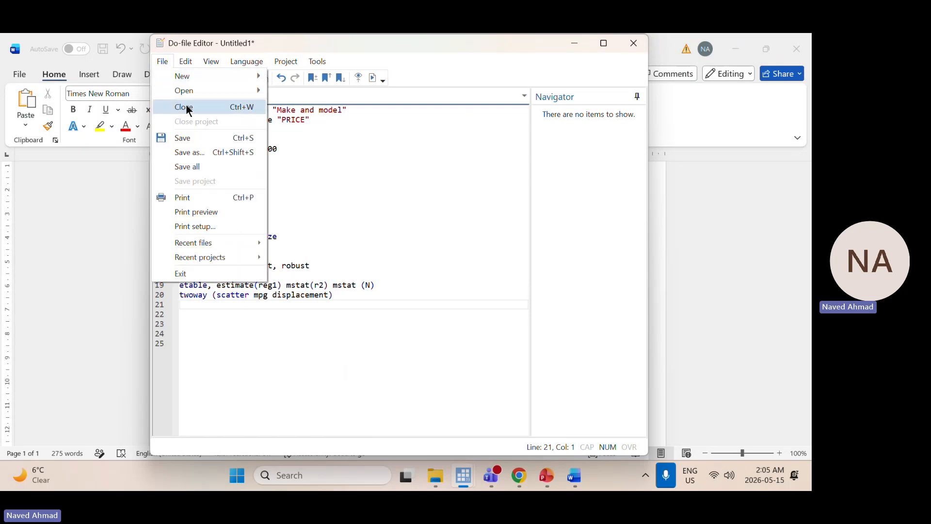
left_click(196, 152)
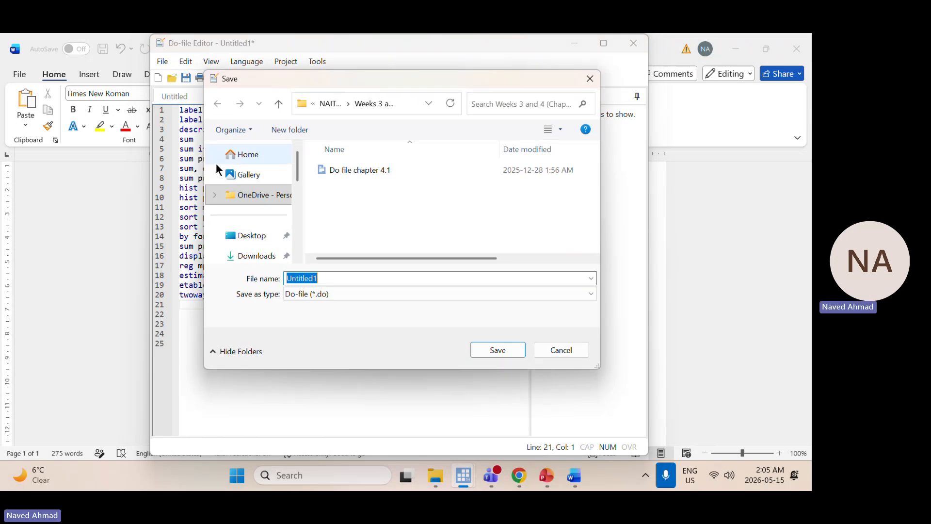
left_click(336, 279)
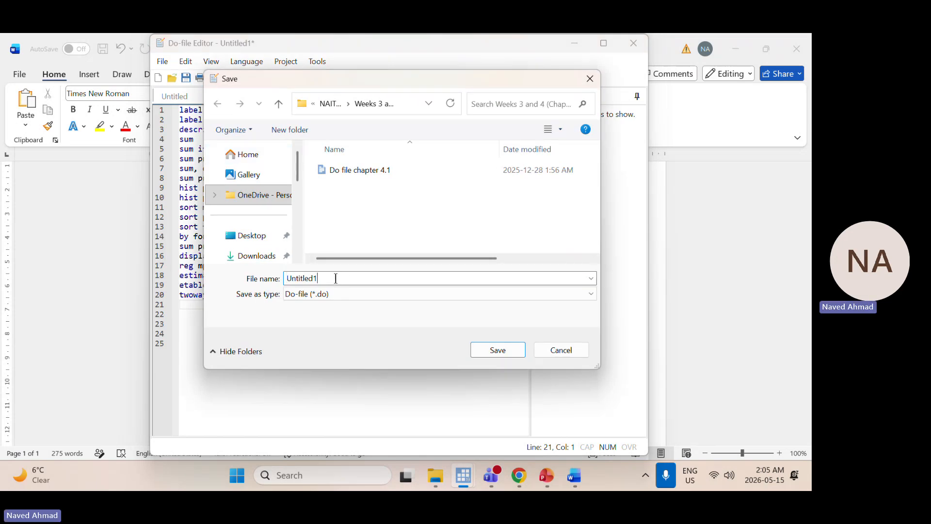
key("BackSpace")
key("BackSpace")
key("BackSpace")
key("BackSpace")
key("BackSpace")
key("BackSpace")
key("BackSpace")
key("BackSpace")
type("Do Auto Class")
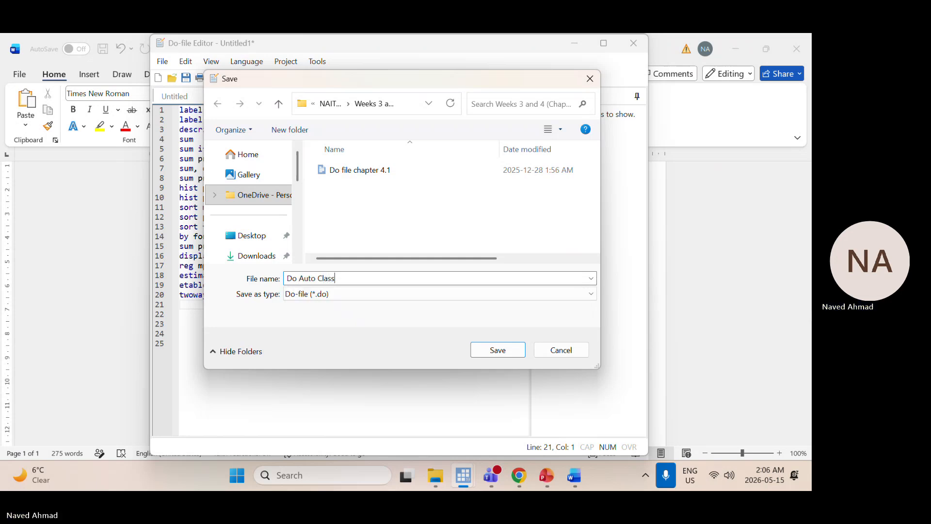
type("work")
left_click(493, 349)
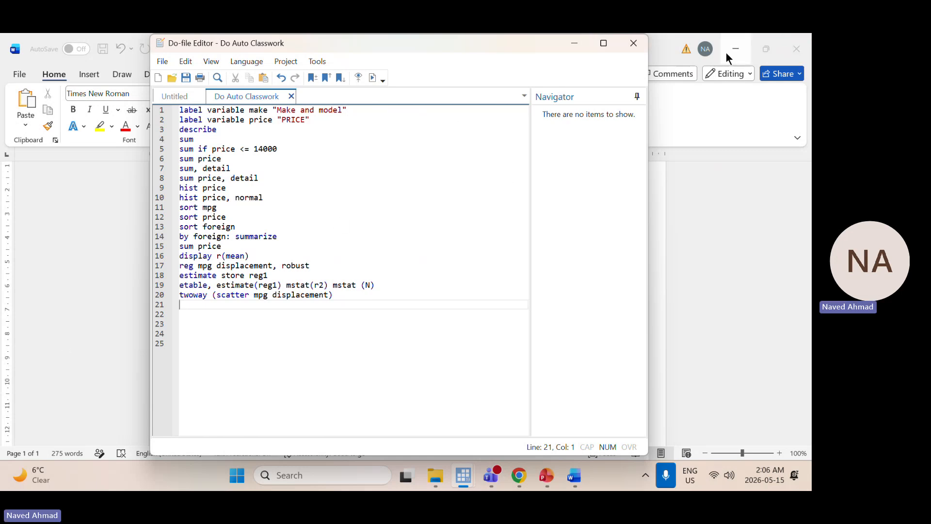
left_click(632, 43)
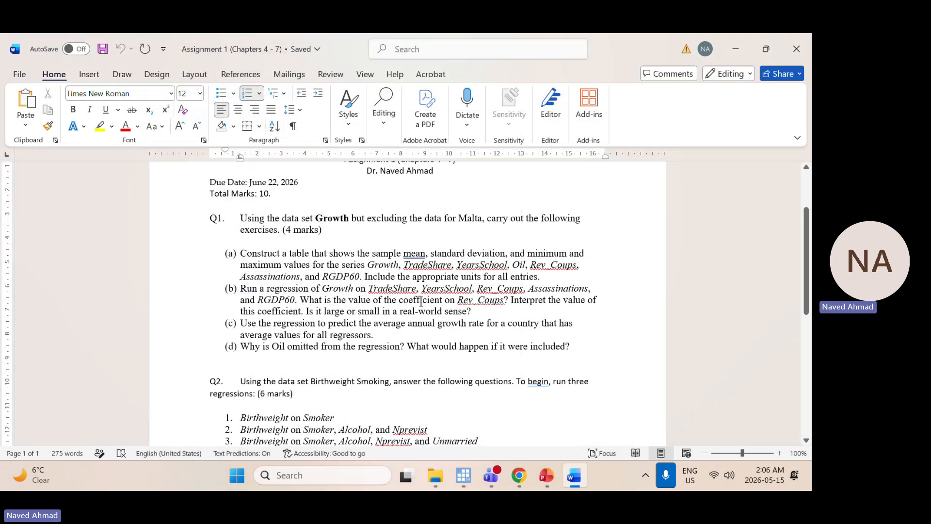
Step: Exit Stata without saving the changed Auto data, and start a fresh Stata session
left_click(468, 479)
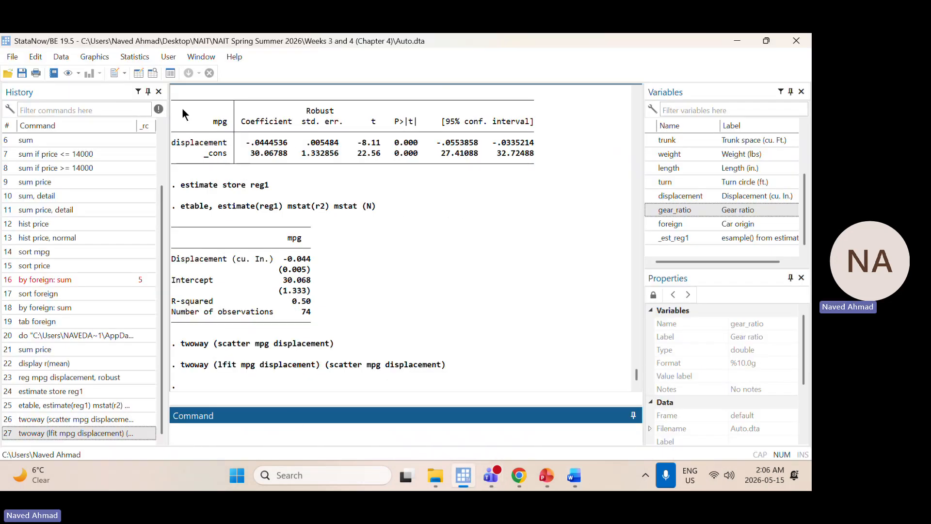
left_click(14, 58)
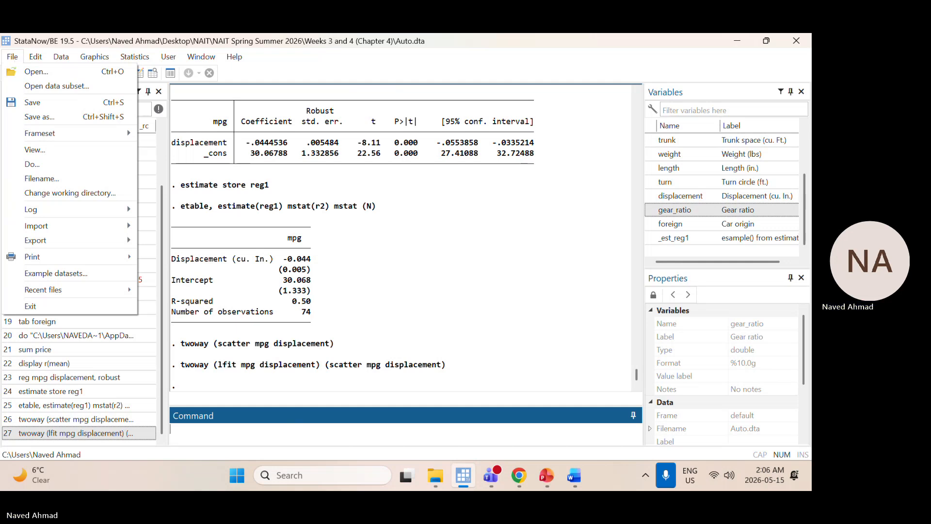
right_click(749, 62)
left_click(795, 40)
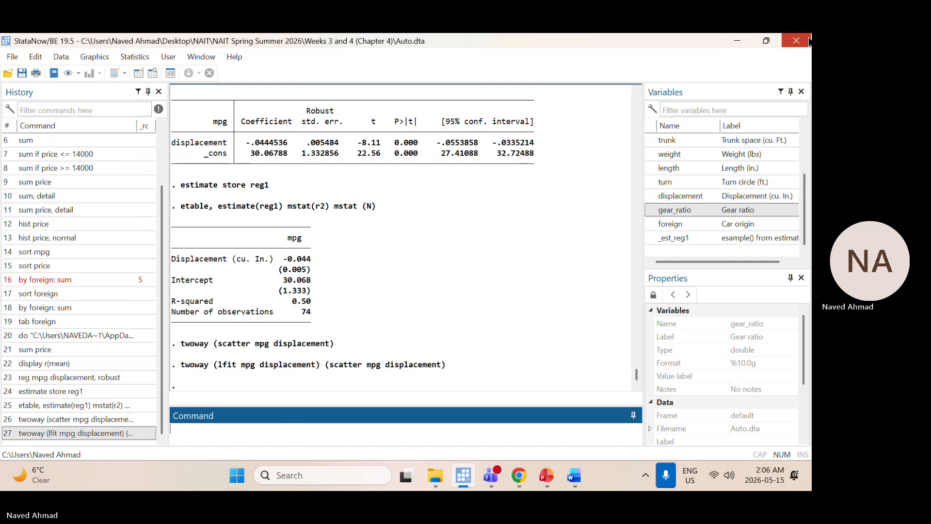
left_click(435, 259)
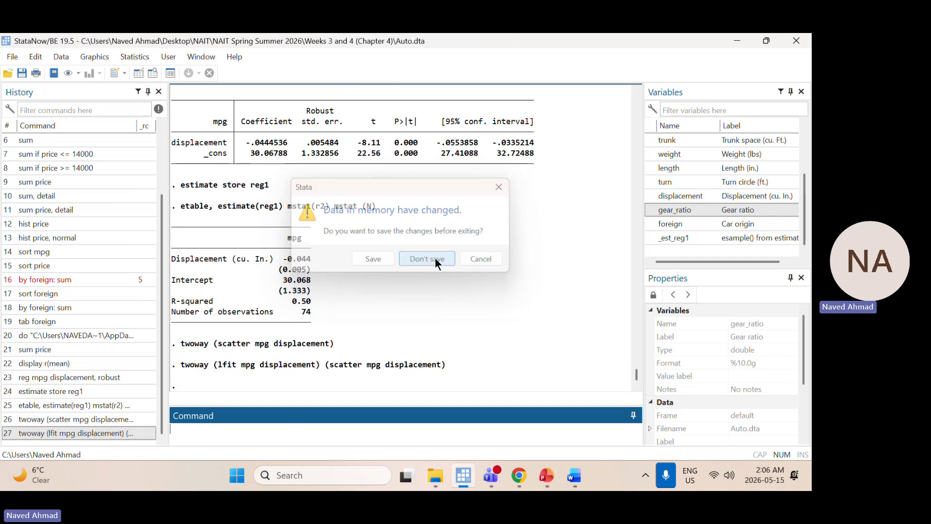
left_click(462, 474)
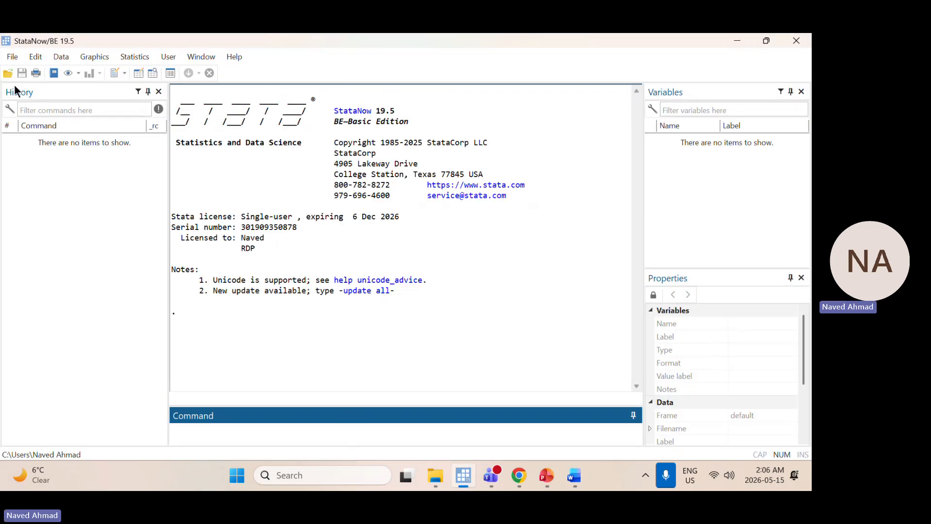
Step: Open the Auto dataset from the Weeks 3 and 4 folder
left_click(18, 58)
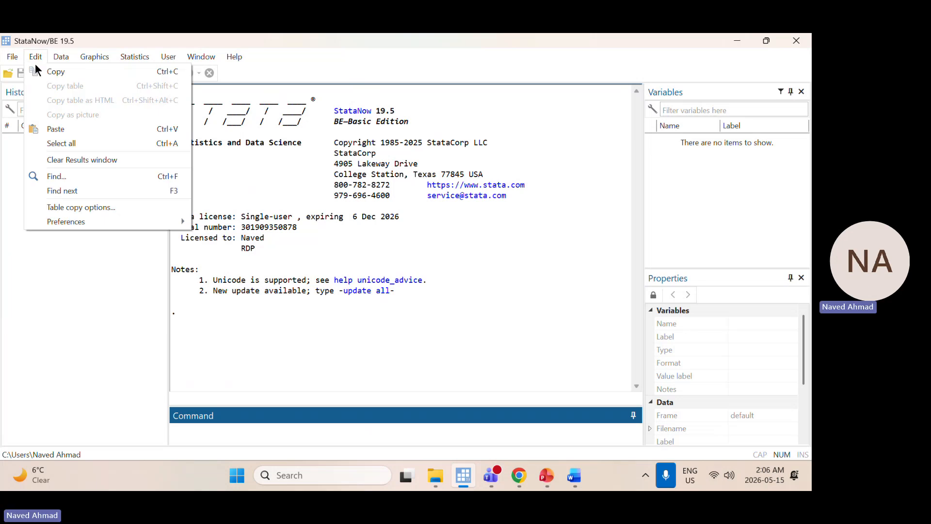
left_click(35, 73)
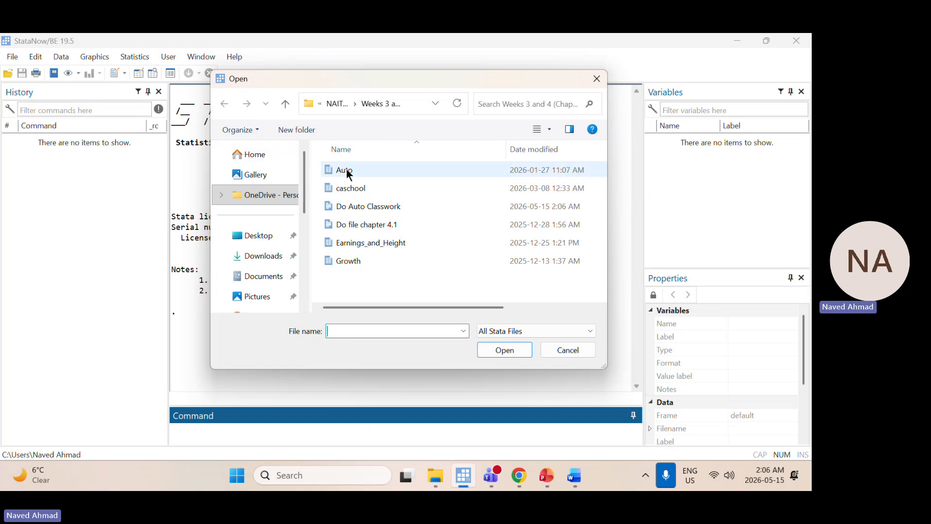
left_click(349, 174)
left_click(500, 352)
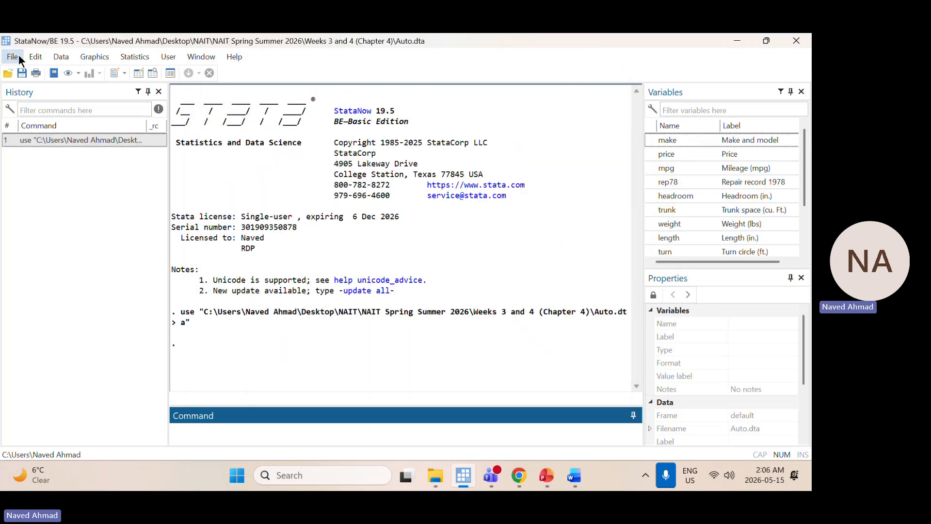
Step: Open the saved do-file "Do Auto Classwork" from the Weeks 3 and 4 folder
left_click(12, 56)
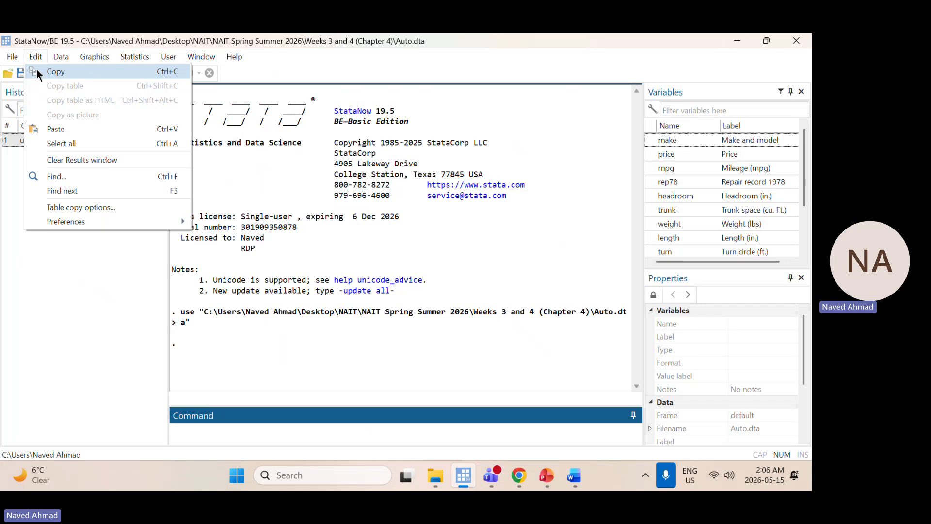
left_click(37, 72)
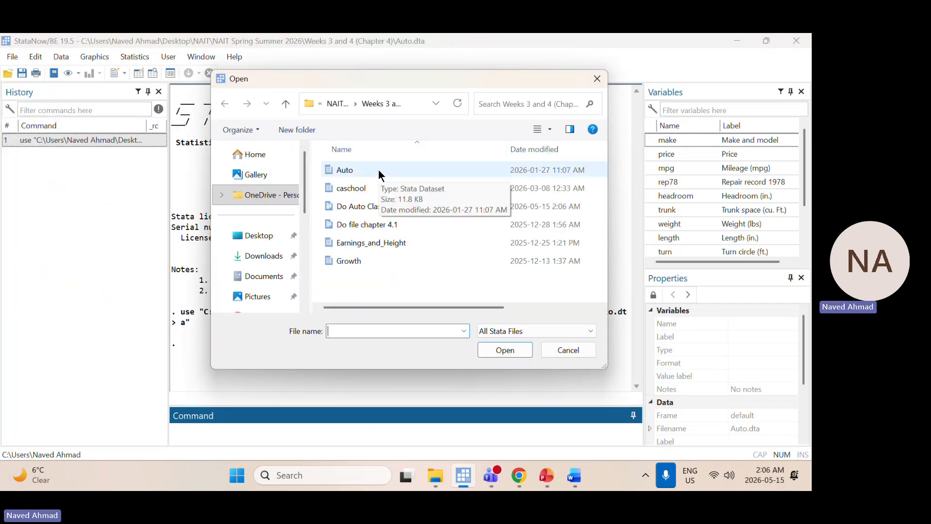
left_click(398, 208)
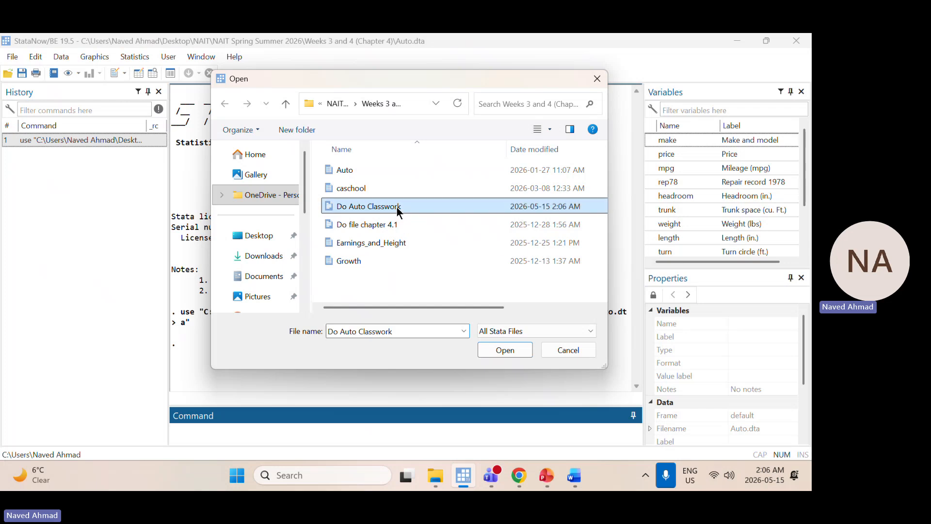
left_click(505, 350)
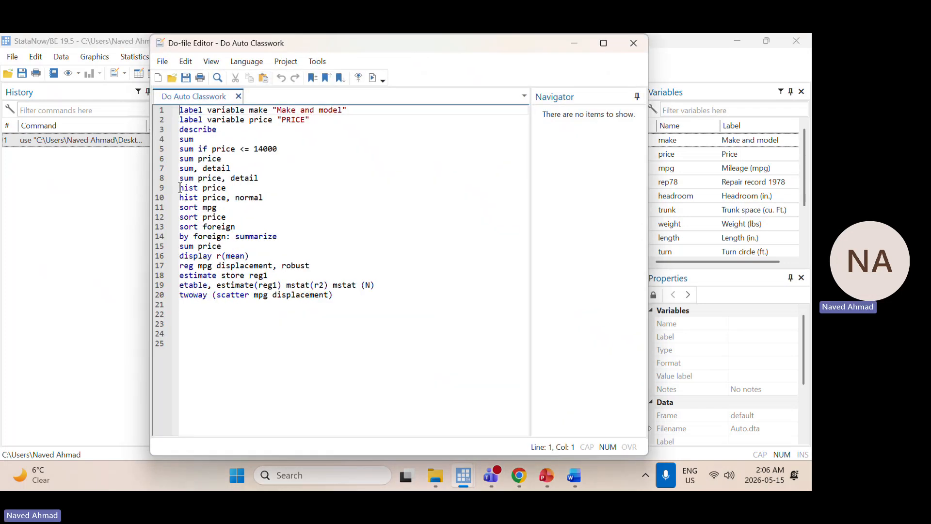
Step: Run the entire Do Auto Classwork do-file, close the resulting graph window, and bring Stata's main window to the front
left_click(372, 79)
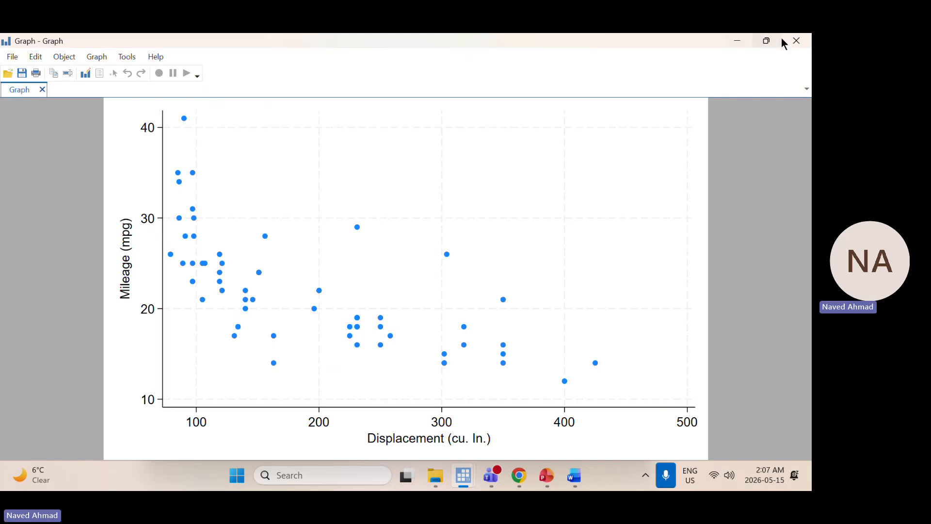
left_click(798, 42)
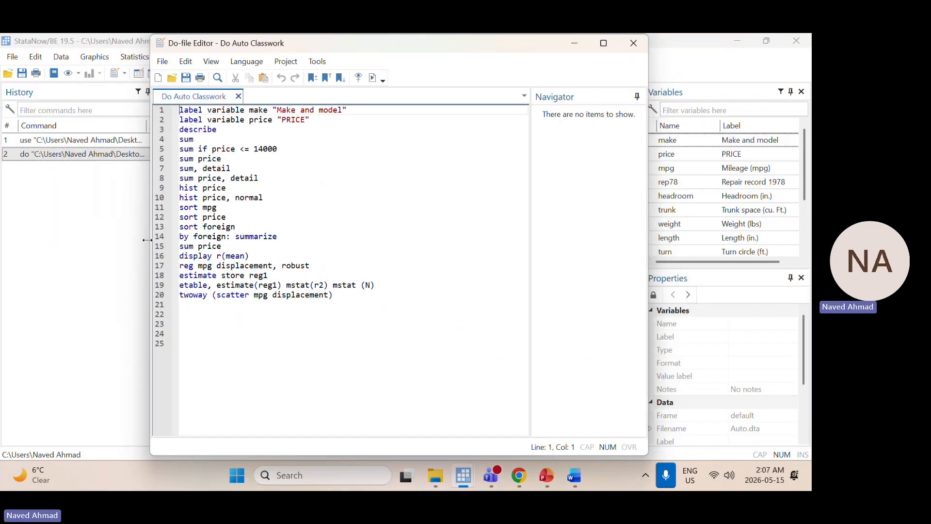
left_click(103, 409)
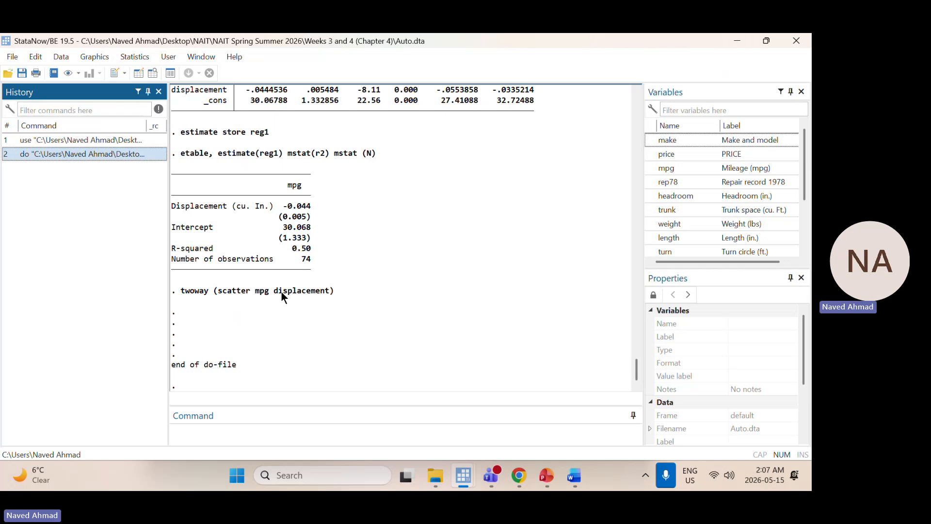
Step: Review the do-file's full output in the results, from the variable labels and summaries to the regression and estimates table
scroll(287, 316, "up", 15)
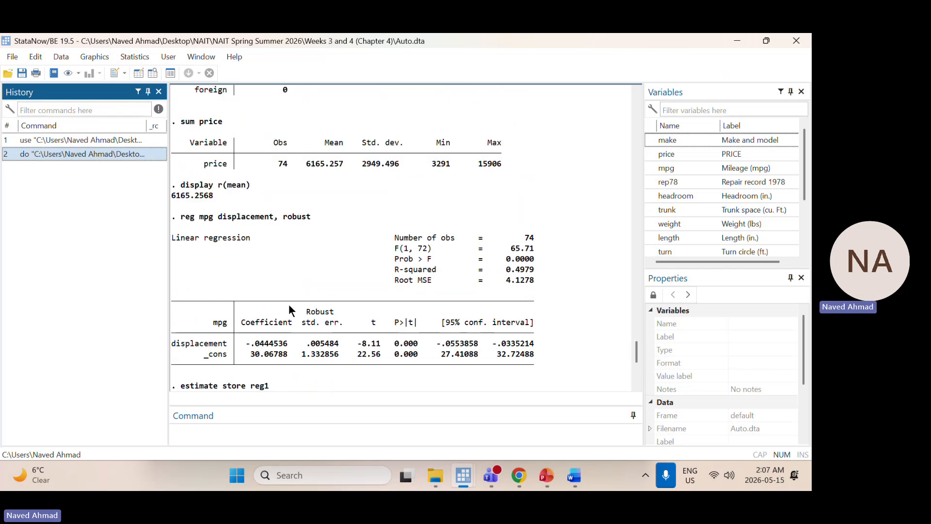
scroll(293, 293, "up", 20)
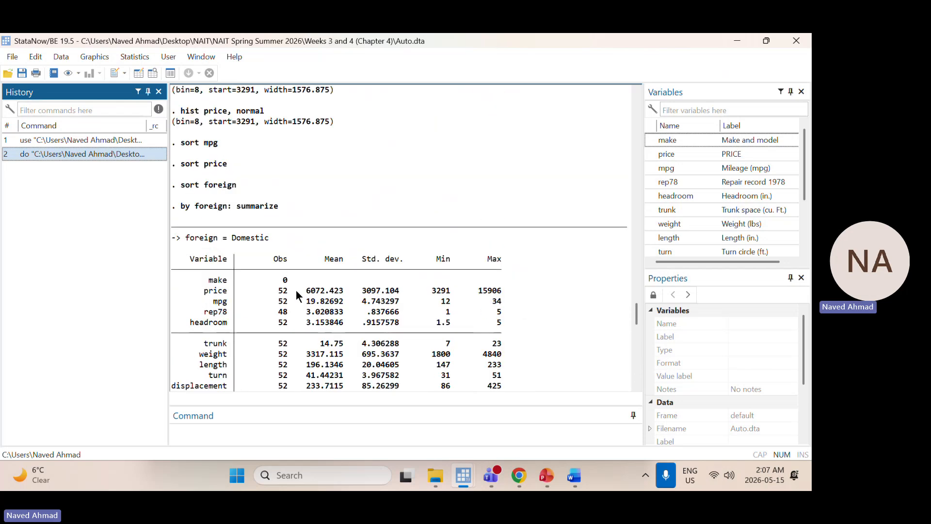
scroll(297, 281, "up", 20)
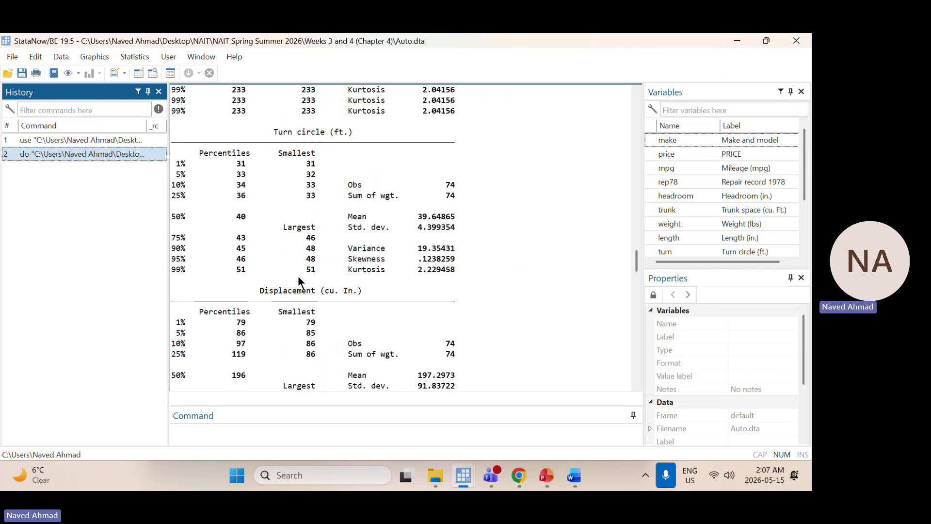
scroll(298, 272, "up", 20)
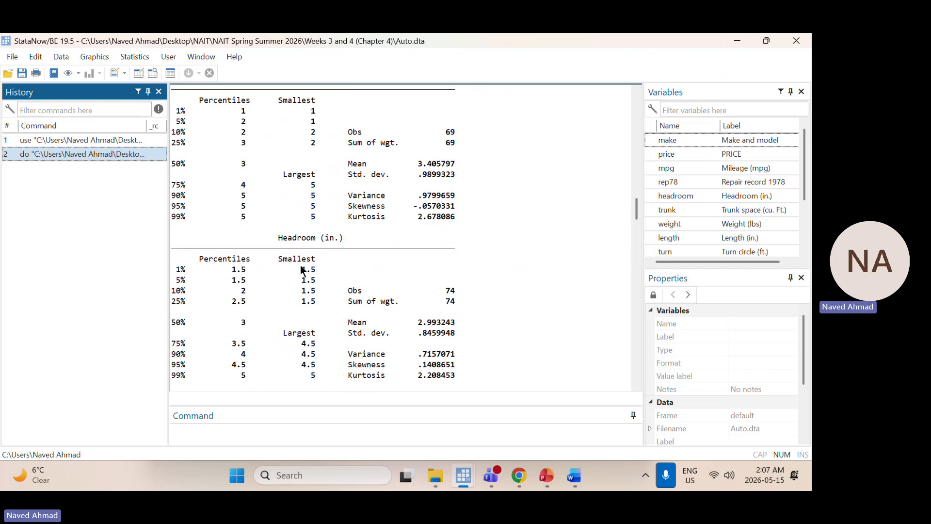
scroll(302, 262, "up", 20)
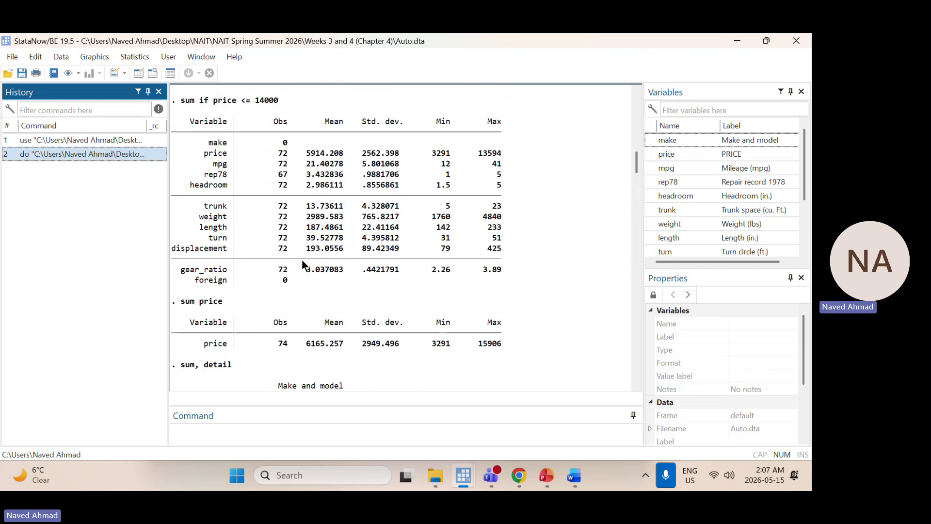
scroll(301, 259, "up", 20)
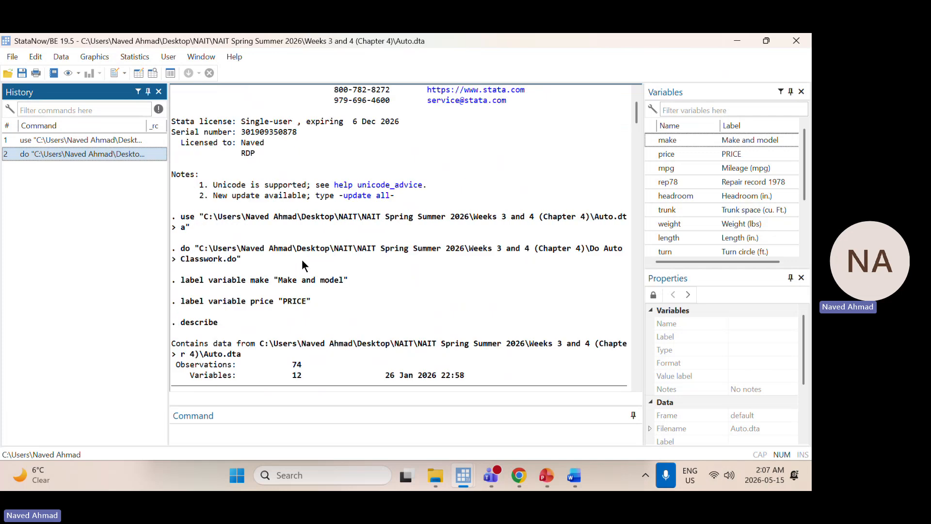
scroll(302, 260, "down", 20)
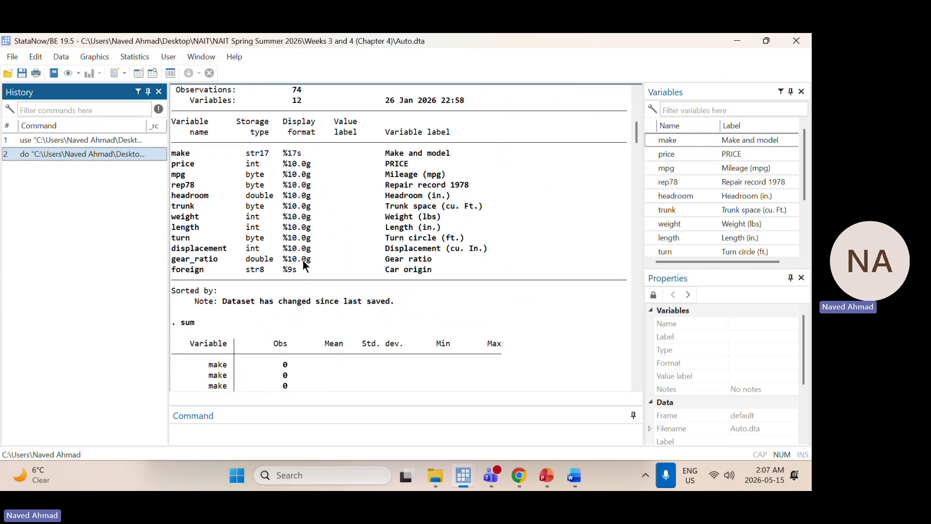
scroll(332, 246, "down", 20)
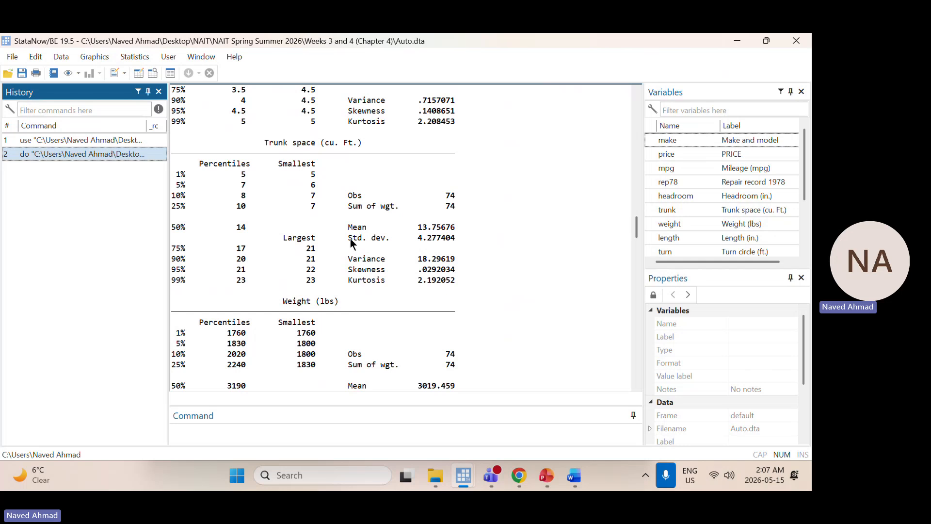
scroll(350, 238, "down", 20)
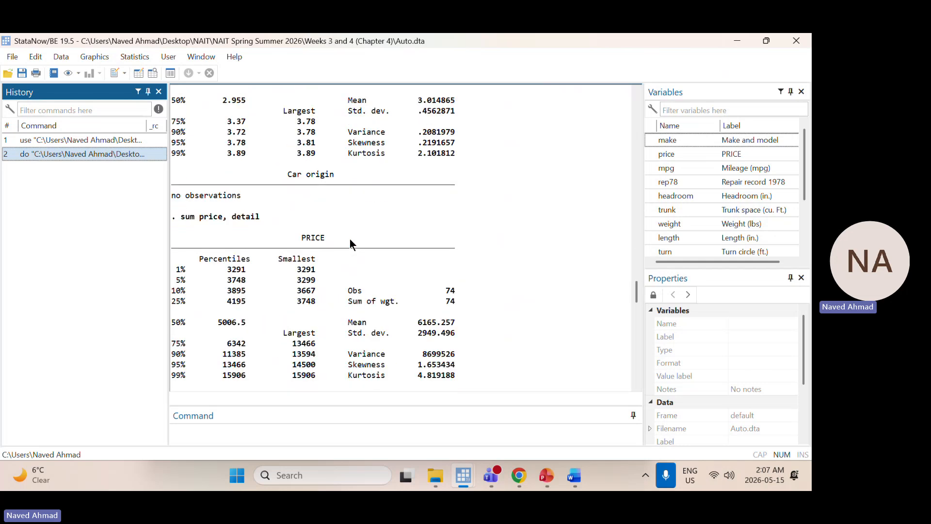
scroll(350, 238, "down", 20)
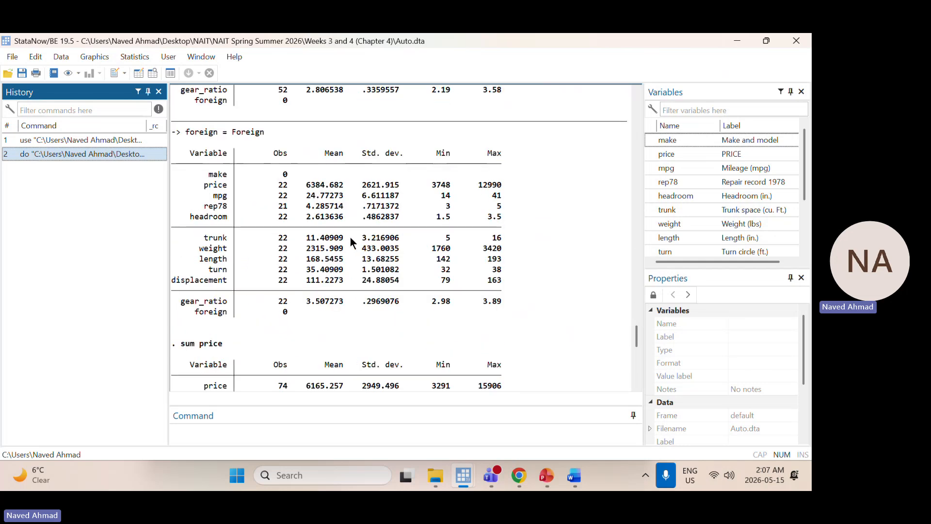
scroll(350, 236, "down", 20)
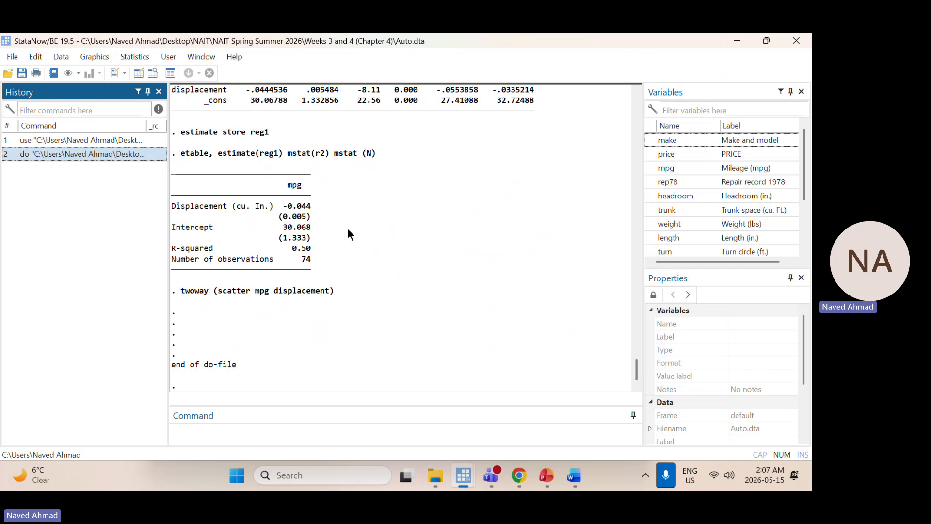
scroll(347, 225, "up", 20)
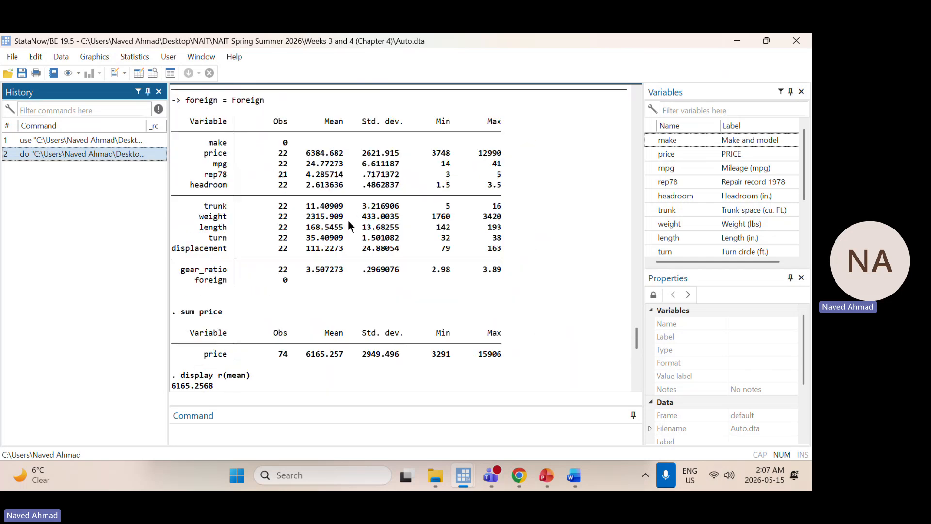
scroll(348, 216, "up", 20)
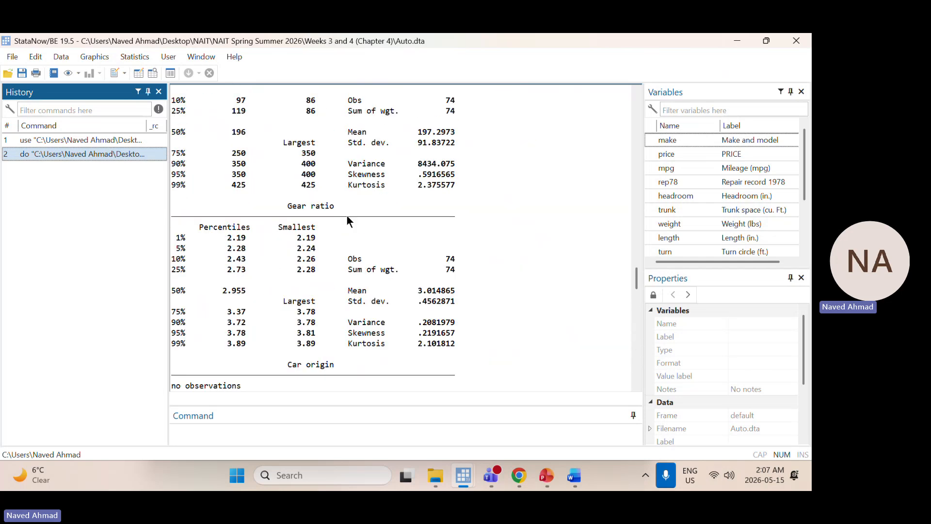
scroll(344, 214, "up", 20)
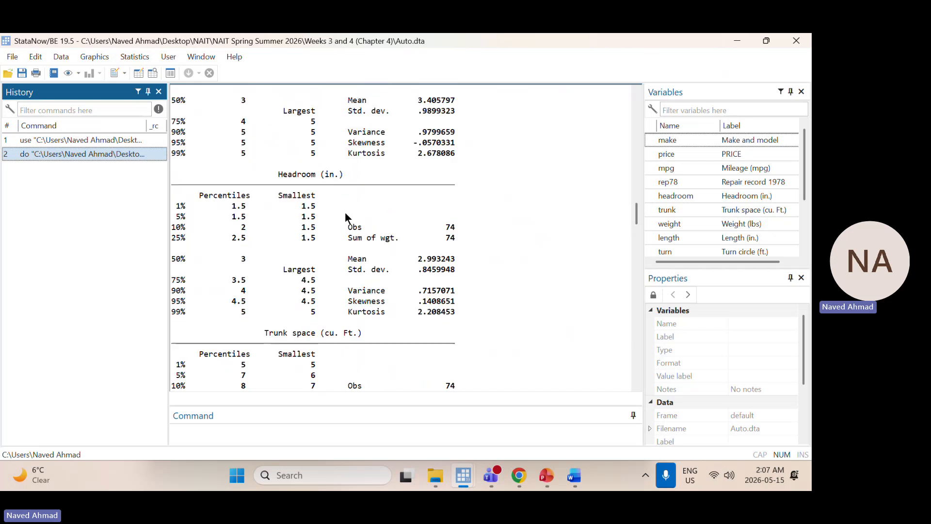
scroll(345, 211, "up", 20)
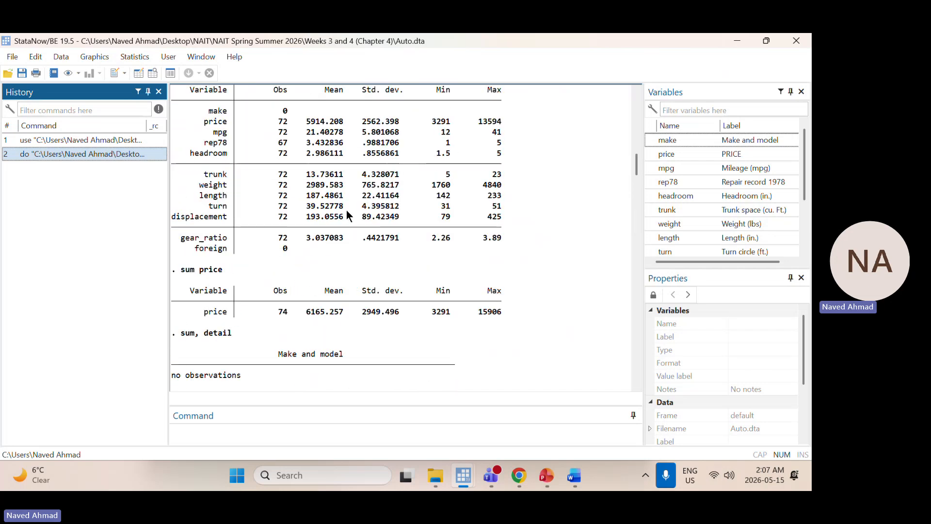
scroll(339, 211, "up", 20)
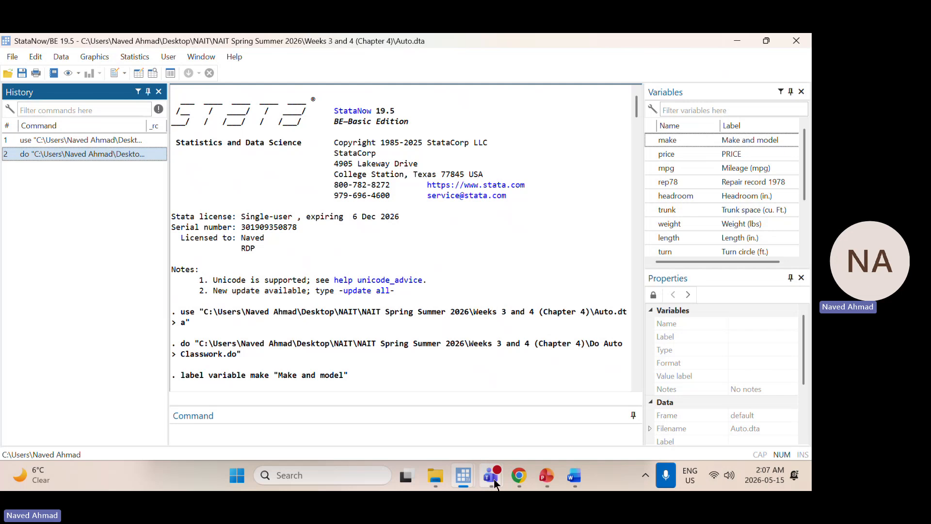
Step: Switch to the Teams meeting in "General" and stop sharing the screen
mouse_move(490, 476)
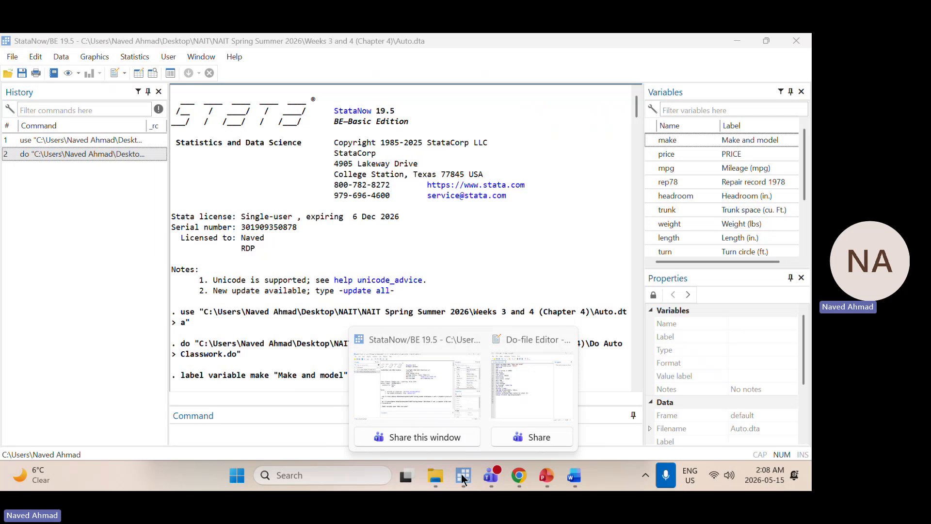
left_click(433, 399)
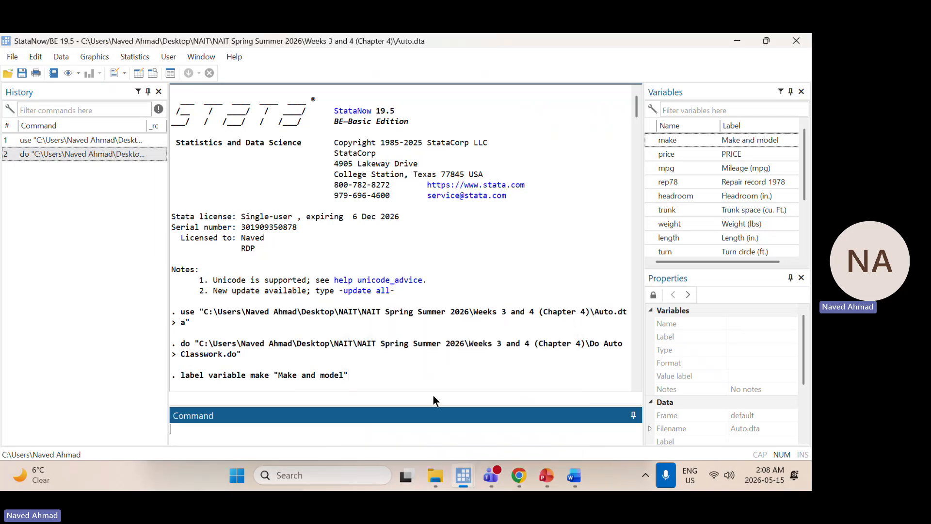
mouse_move(493, 476)
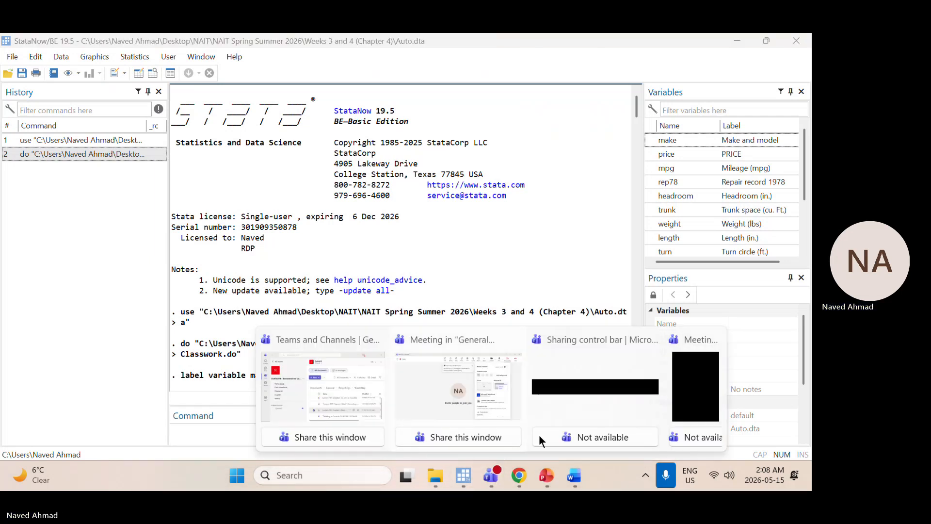
left_click(780, 266)
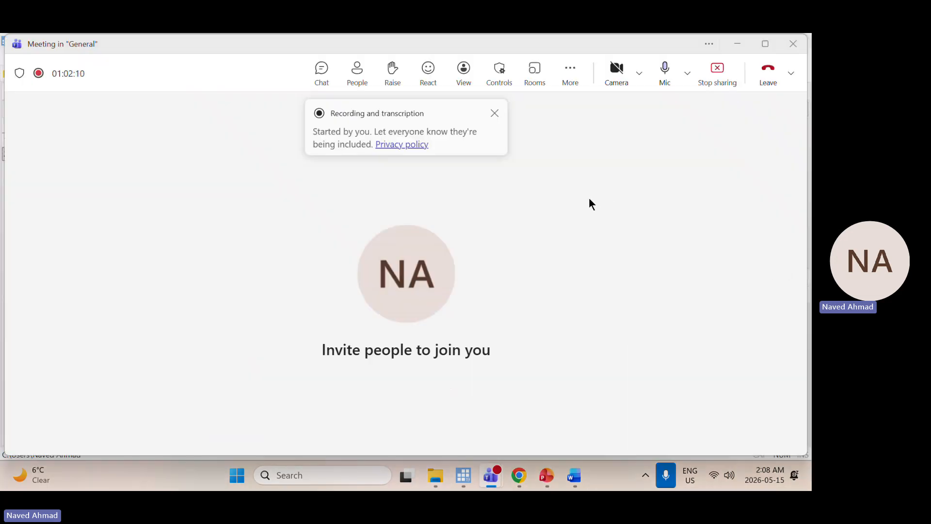
left_click(466, 49)
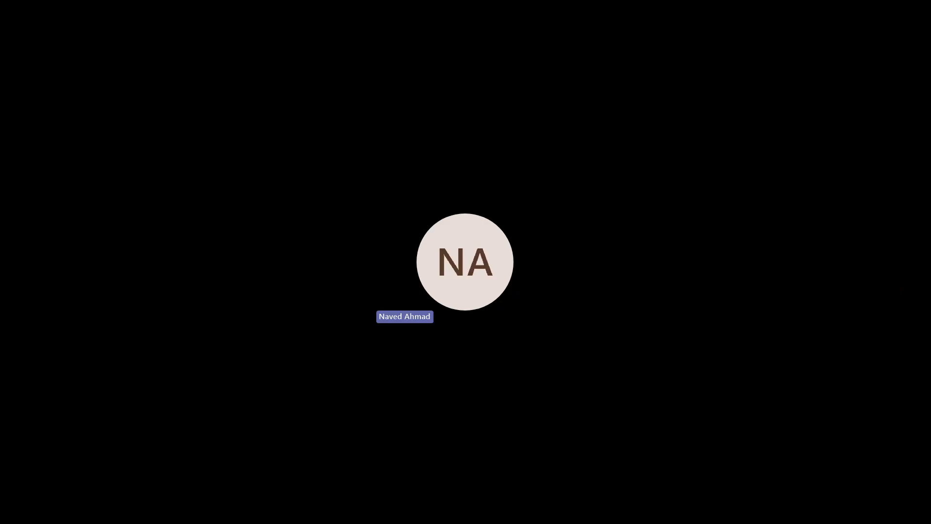